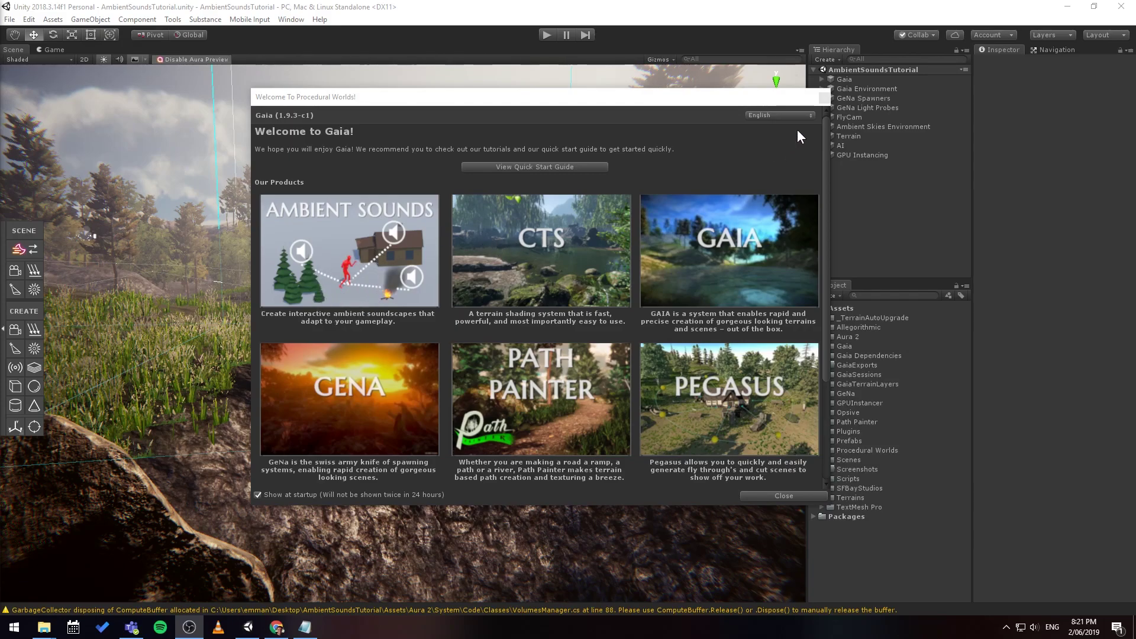
Close the Gaia welcome window, open the Ambient Sounds Manager and create an Ambience Manager in the scene
{"action": "left_click", "coordinate": [825, 98]}
{"action": "left_click", "coordinate": [291, 19]}
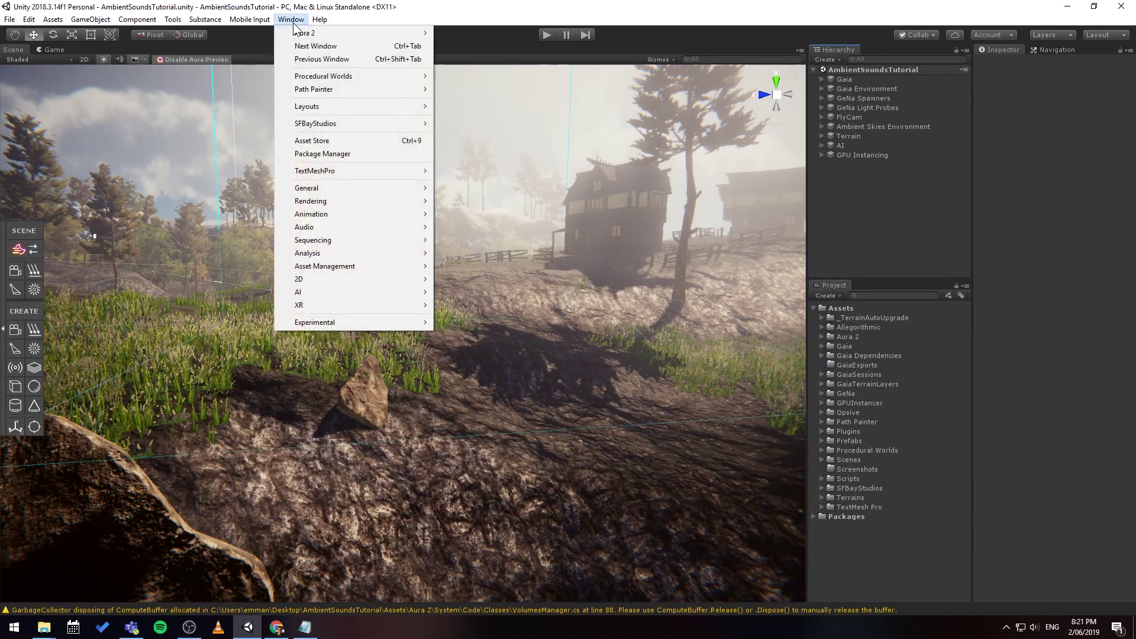
{"action": "mouse_move", "coordinate": [324, 77]}
{"action": "mouse_move", "coordinate": [513, 90]}
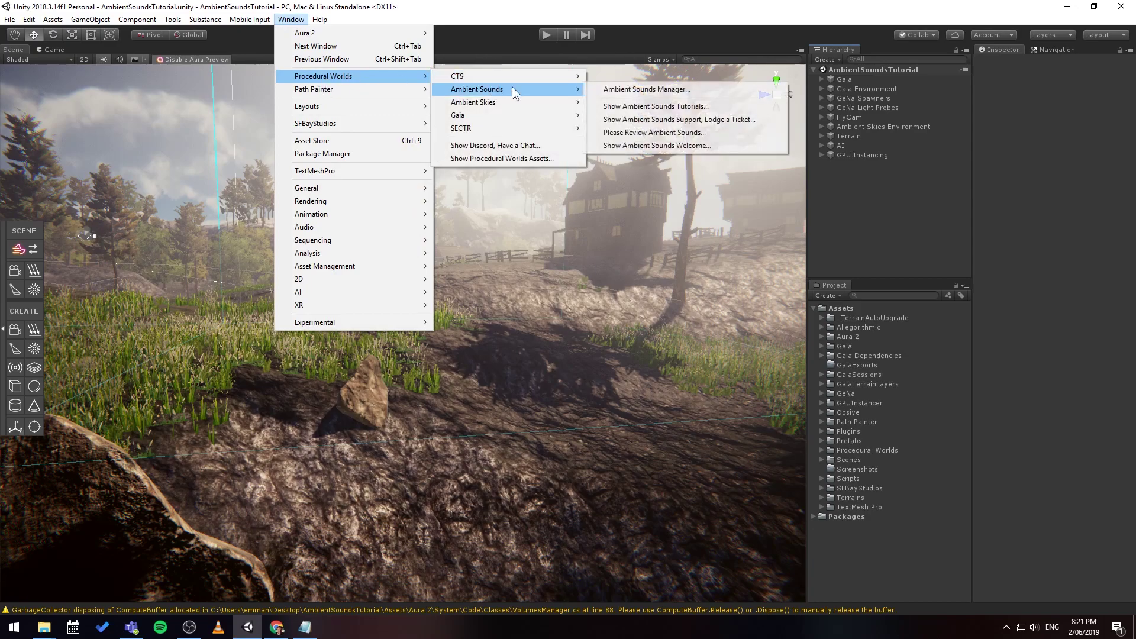
{"action": "left_click", "coordinate": [626, 88]}
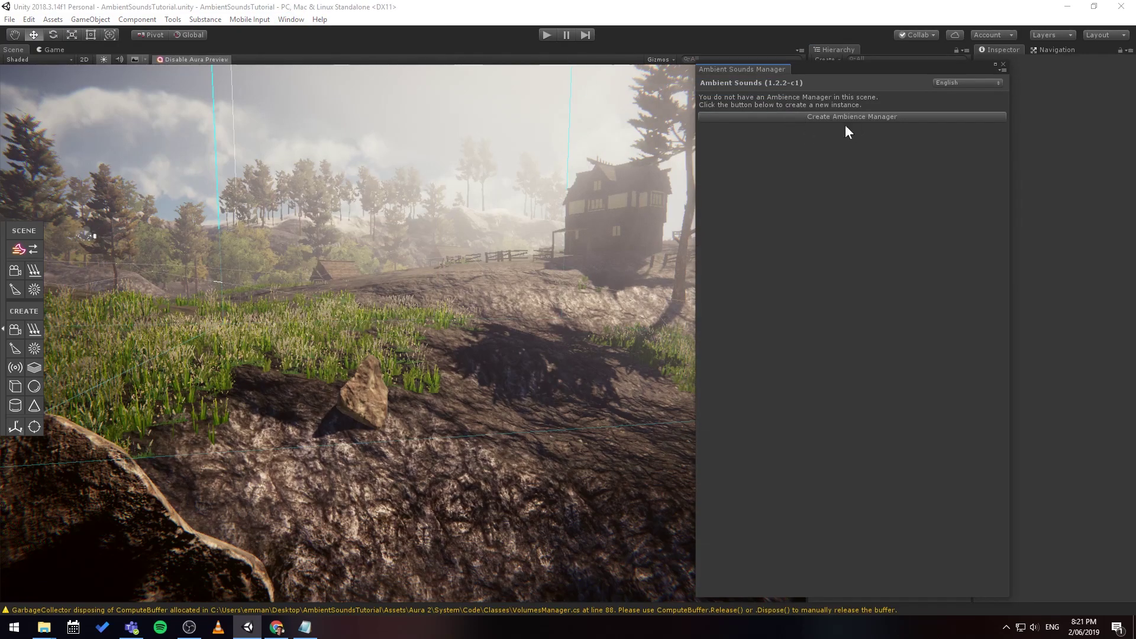
{"action": "left_click_drag", "start_coordinate": [882, 74], "coordinate": [544, 75]}
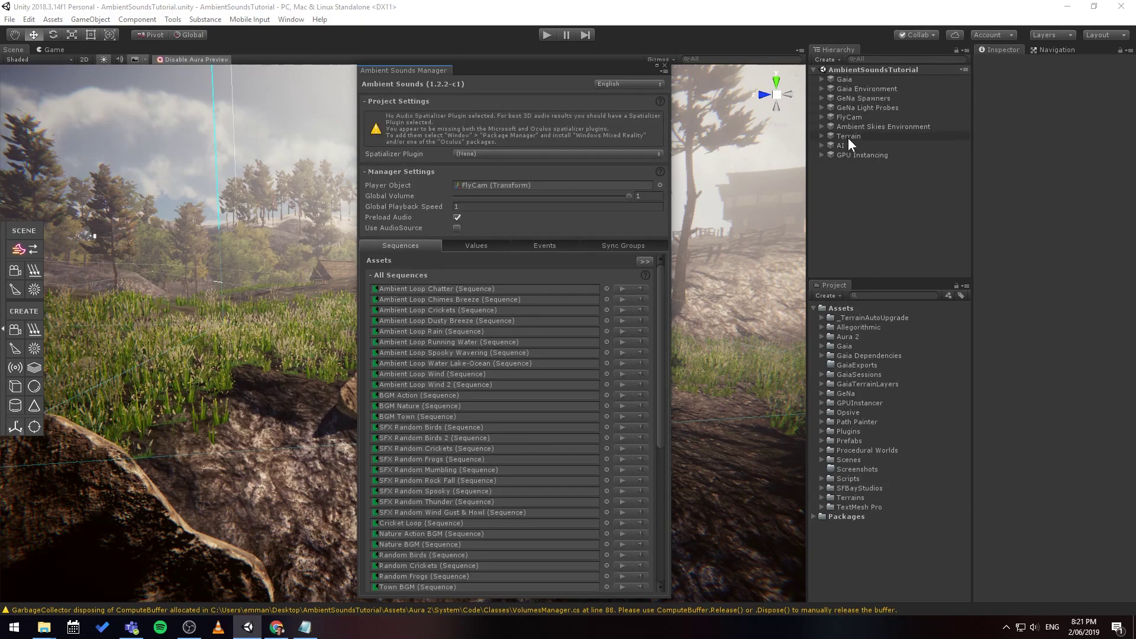
Examine the Ambience Manager component on FlyCam and the sequences and modifiers listed in the Ambient Sounds Manager
{"action": "left_click", "coordinate": [859, 116]}
{"action": "left_click", "coordinate": [1037, 132]}
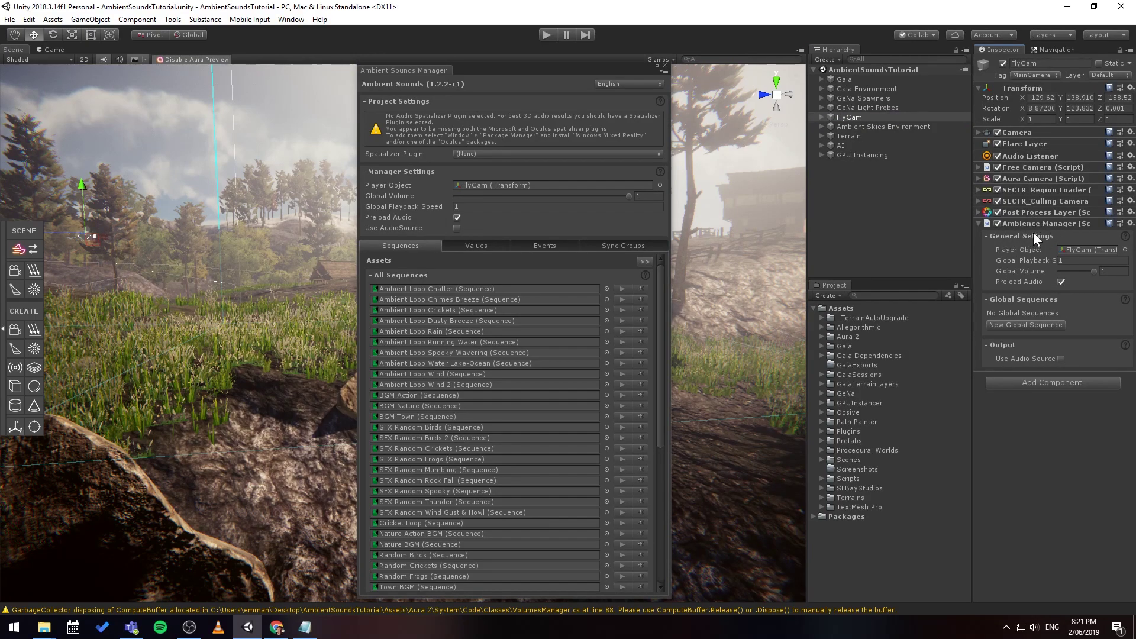
{"action": "left_click_drag", "start_coordinate": [535, 71], "coordinate": [485, 49]}
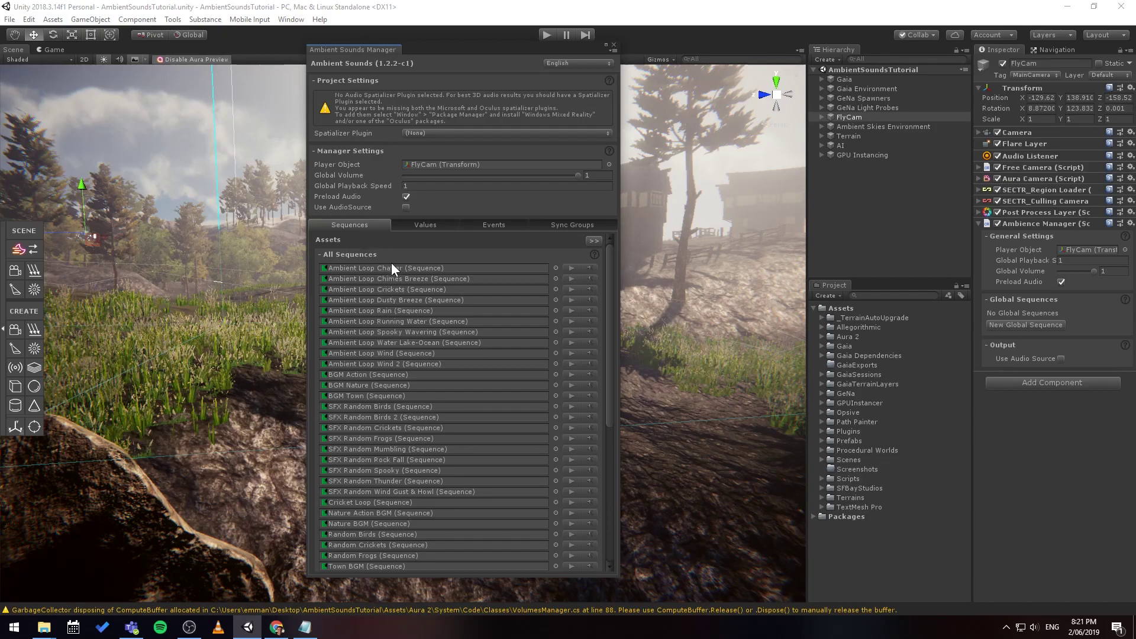
{"action": "scroll", "coordinate": [391, 260], "scroll_direction": "down", "scroll_amount": 6}
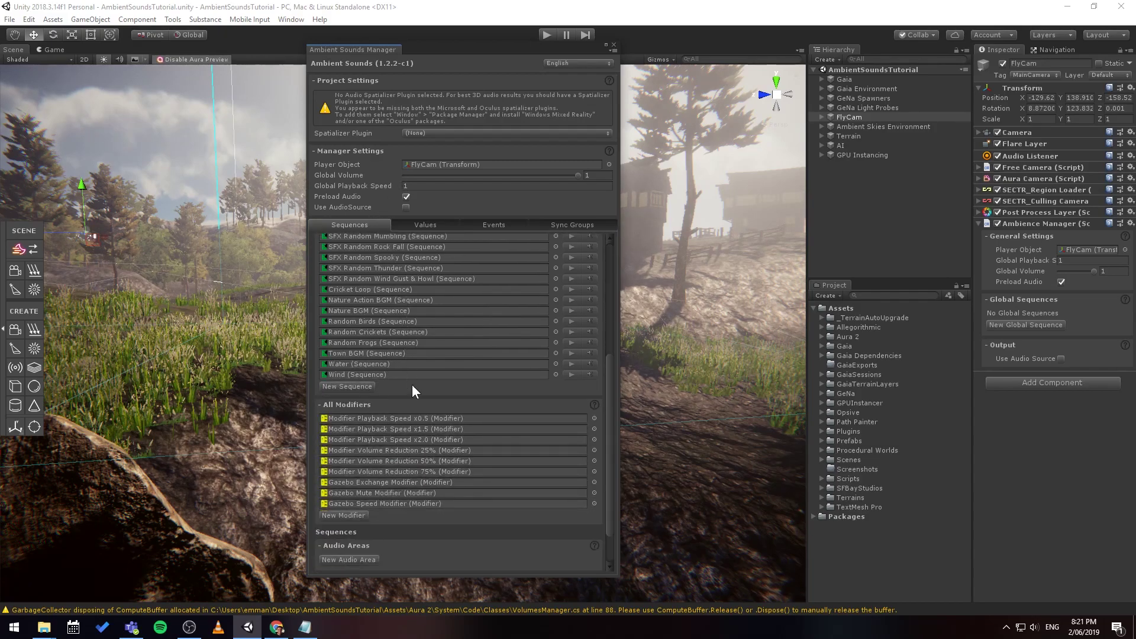
{"action": "scroll", "coordinate": [405, 441], "scroll_direction": "up", "scroll_amount": 6}
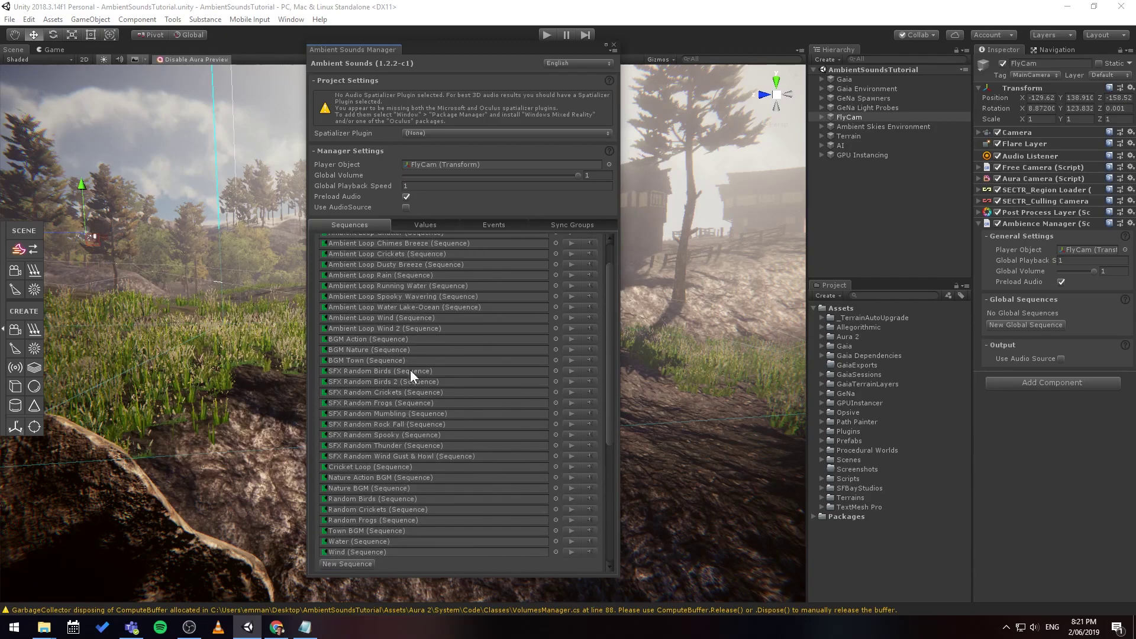
Inspect the settings of the Ambient Loop Chatter sequence and of the Playback Speed x0.5 modifier
{"action": "left_click", "coordinate": [367, 268]}
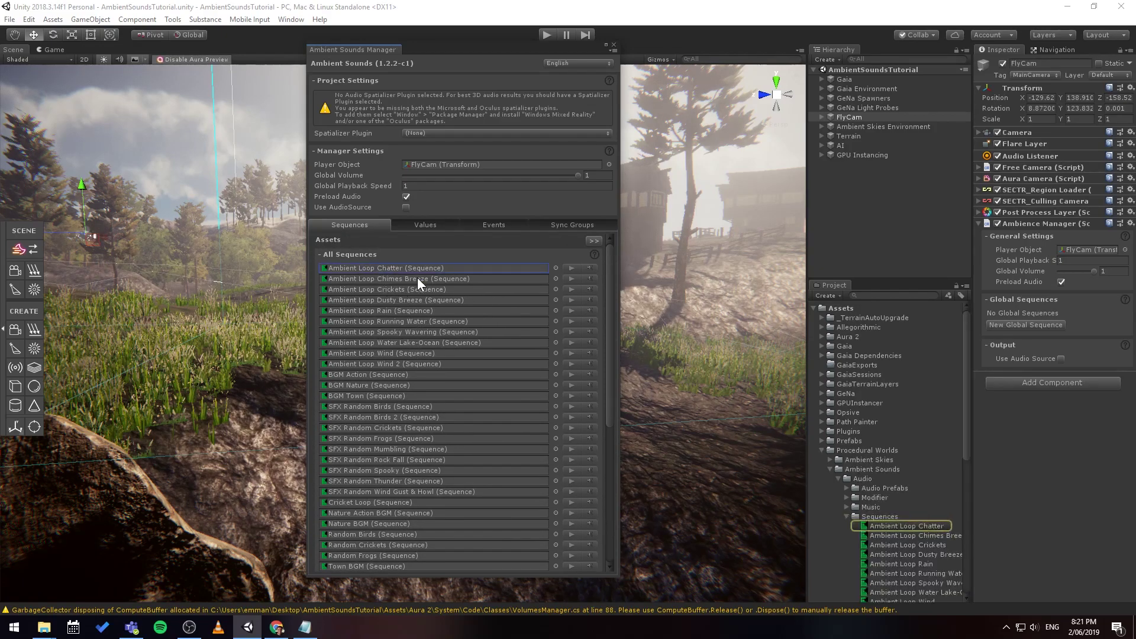
{"action": "left_click", "coordinate": [901, 525]}
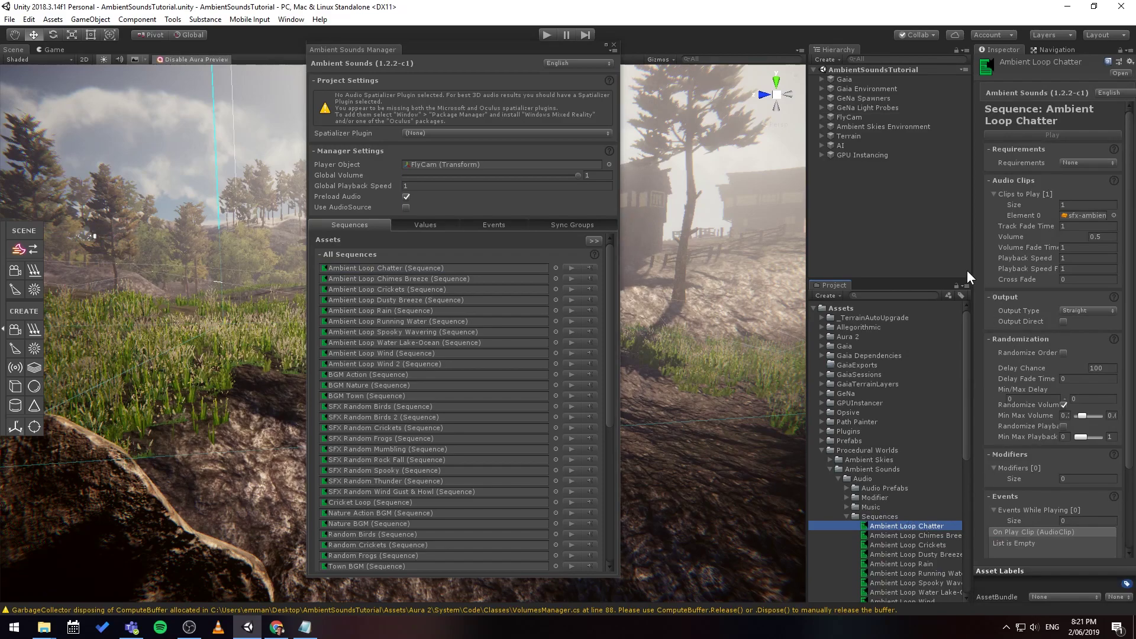
{"action": "left_click_drag", "start_coordinate": [974, 266], "coordinate": [871, 269]}
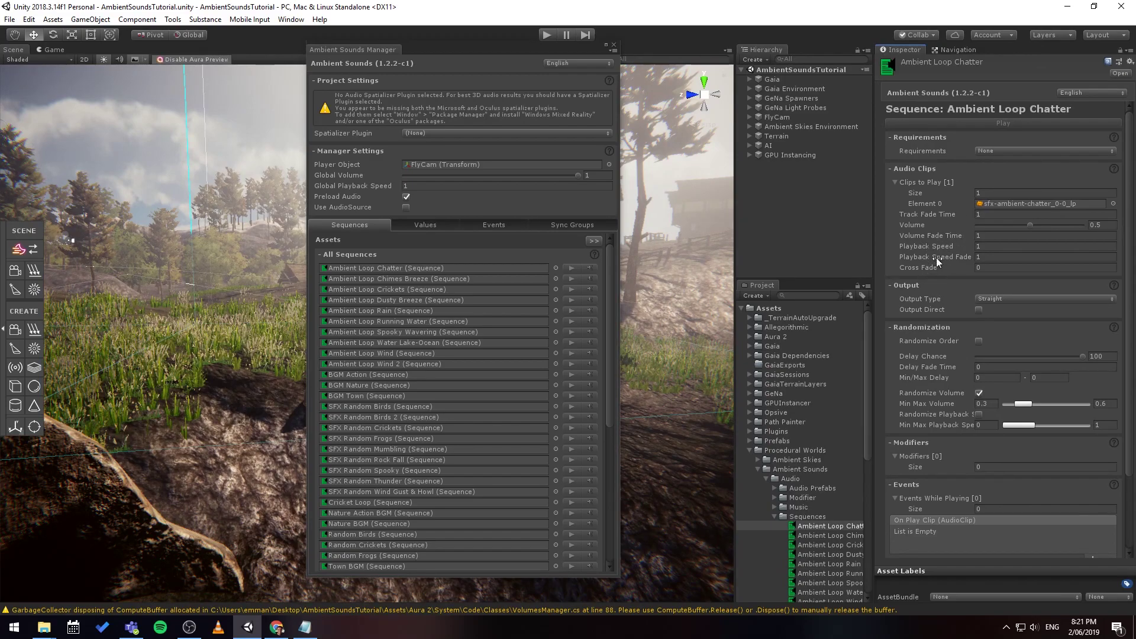
{"action": "scroll", "coordinate": [967, 329], "scroll_direction": "down", "scroll_amount": 2}
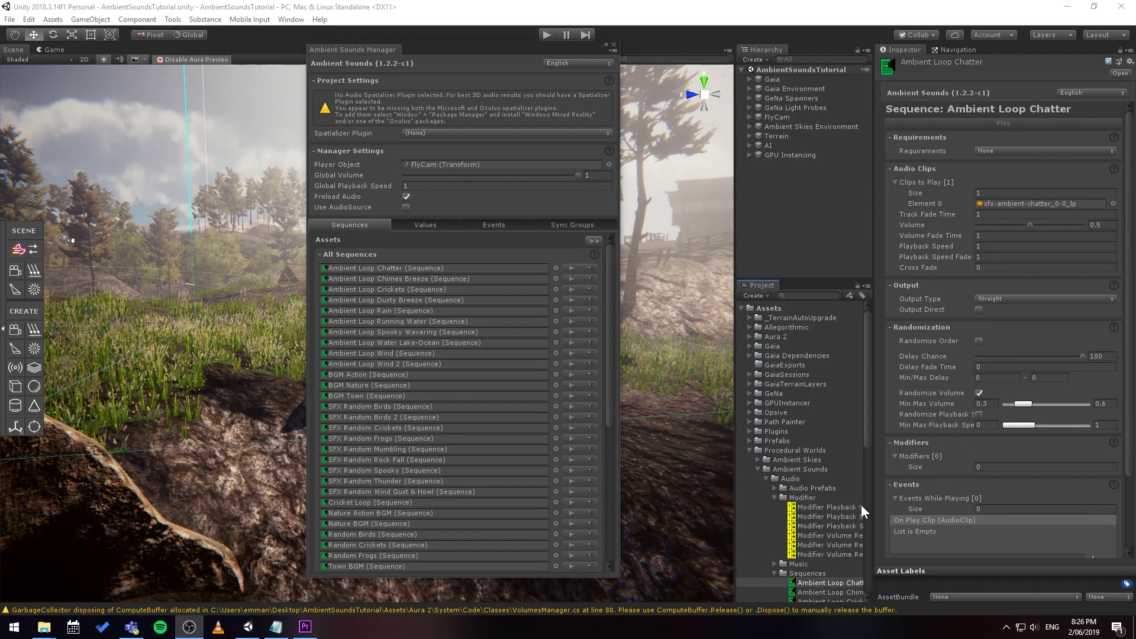
{"action": "left_click", "coordinate": [845, 507]}
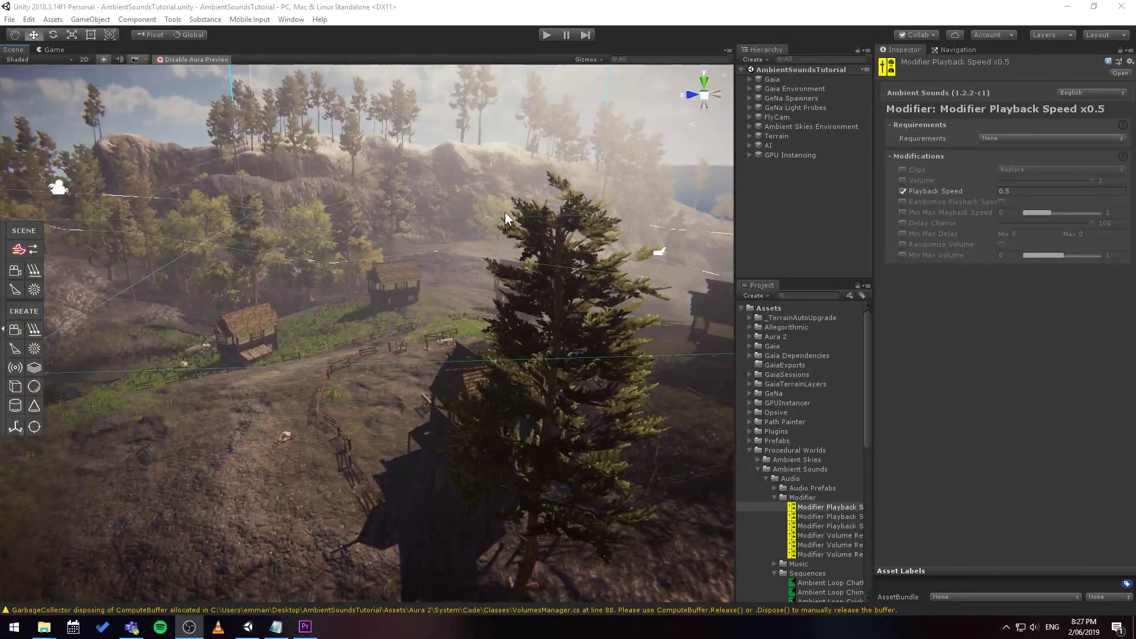
Add a new global sequence to FlyCam's Ambience Manager and assign the Wind sequence to it
{"action": "right_click_drag", "start_coordinate": [363, 247], "coordinate": [338, 271]}
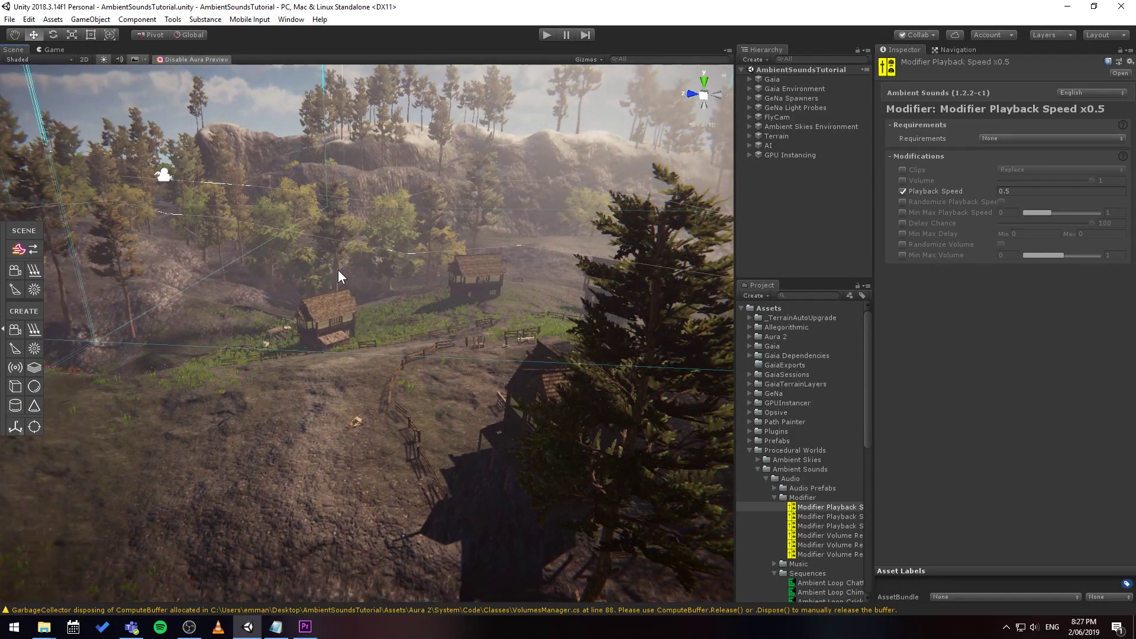
{"action": "right_click_drag", "start_coordinate": [396, 299], "coordinate": [435, 294]}
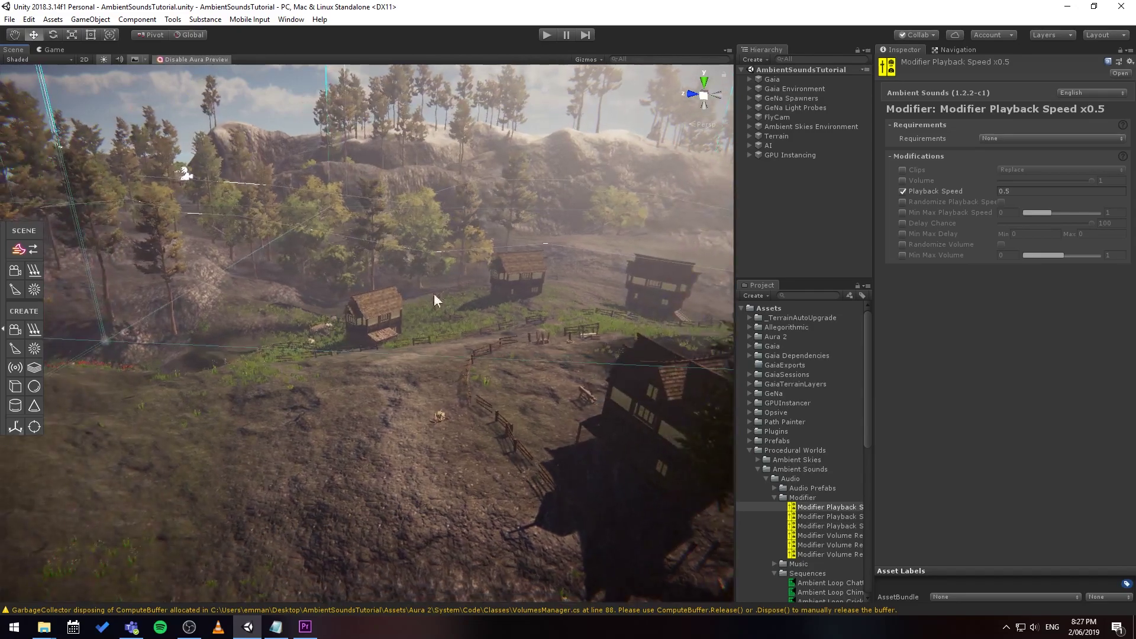
{"action": "left_click", "coordinate": [810, 186]}
{"action": "left_click", "coordinate": [770, 117]}
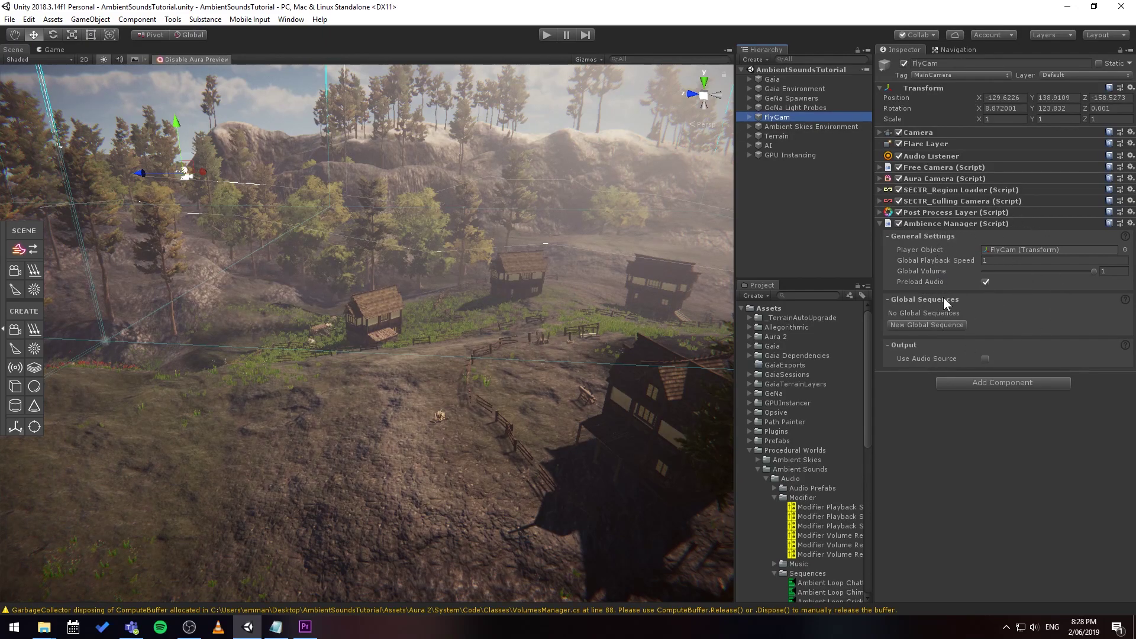
{"action": "left_click", "coordinate": [935, 324]}
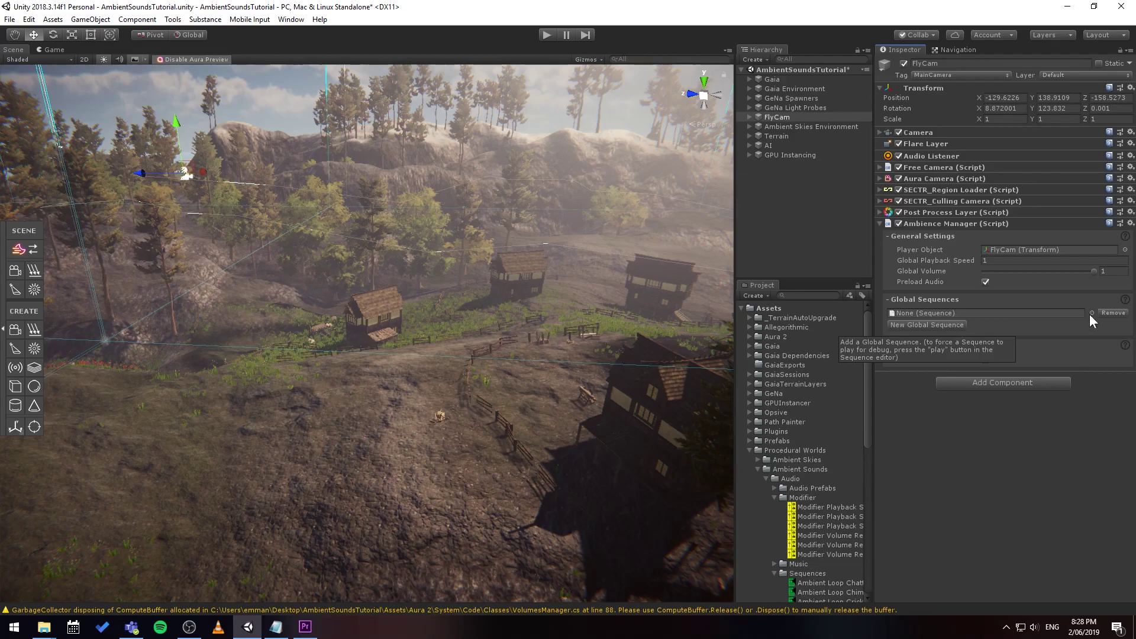
{"action": "left_click", "coordinate": [1090, 313]}
{"action": "scroll", "coordinate": [543, 262], "scroll_direction": "down", "scroll_amount": 1}
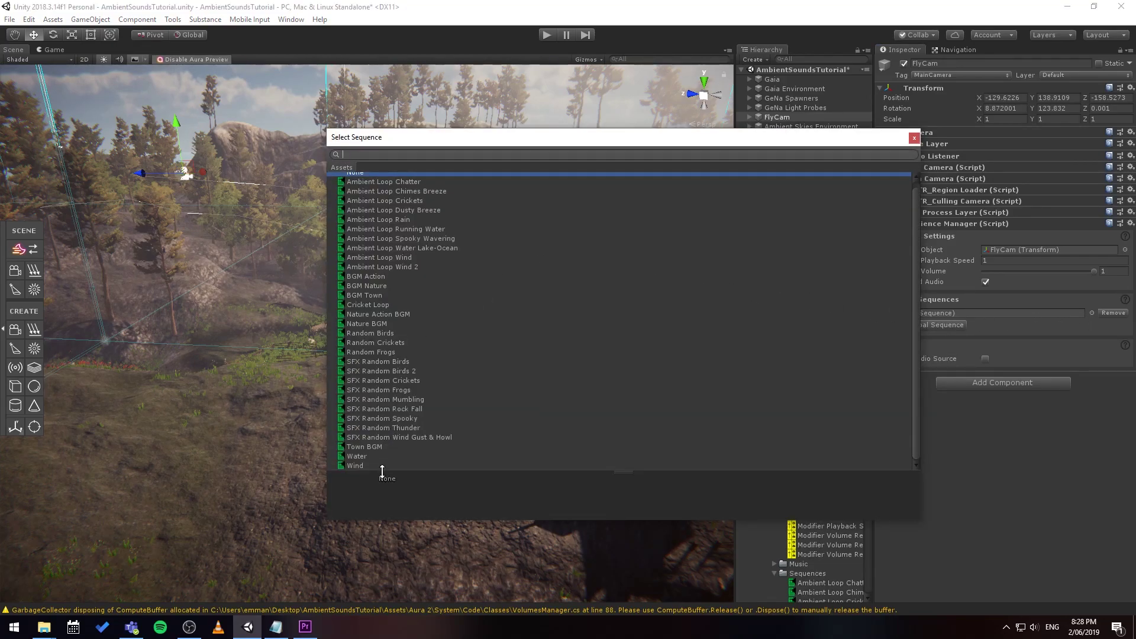
{"action": "double_click", "coordinate": [357, 466]}
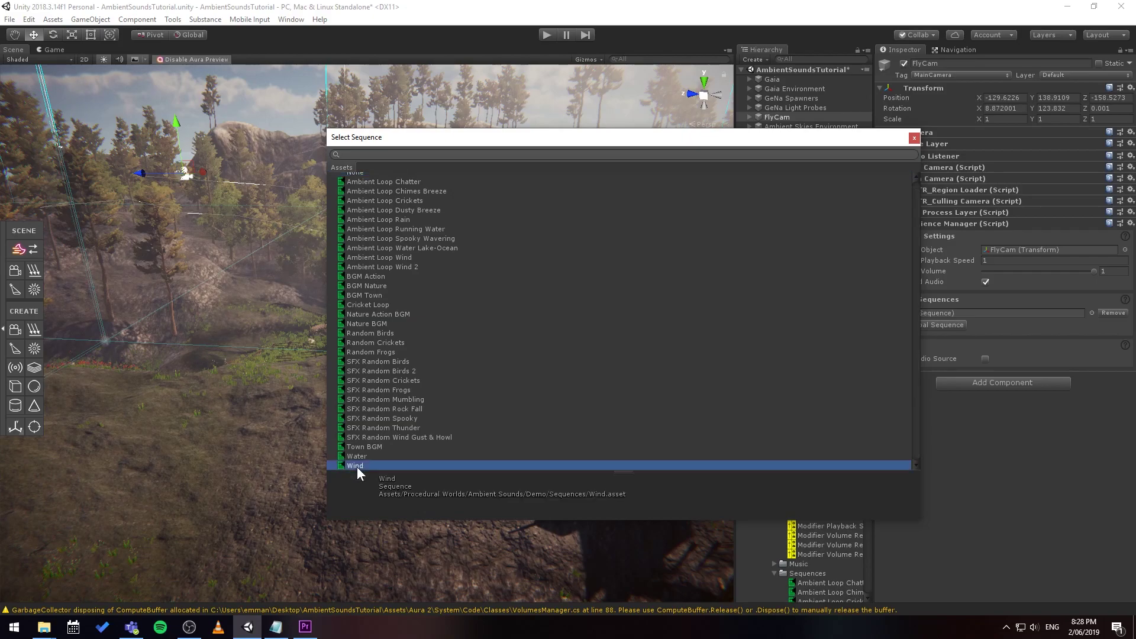
Add a second global sequence to FlyCam's Ambience Manager and assign SFX Random Birds to it
{"action": "left_click", "coordinate": [919, 325]}
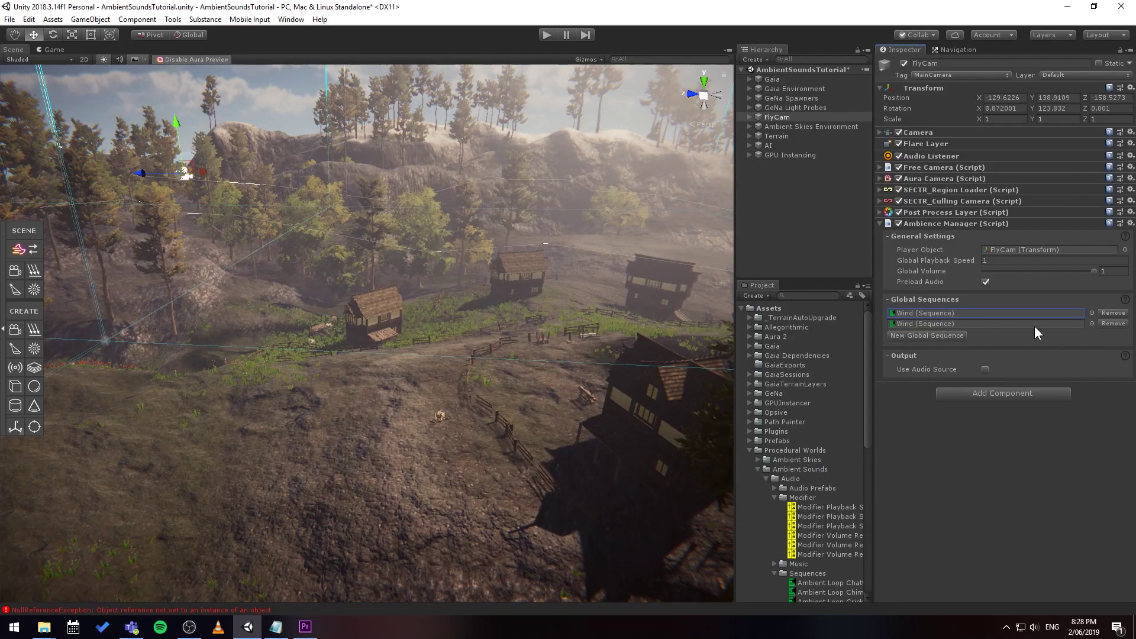
{"action": "left_click", "coordinate": [1092, 324]}
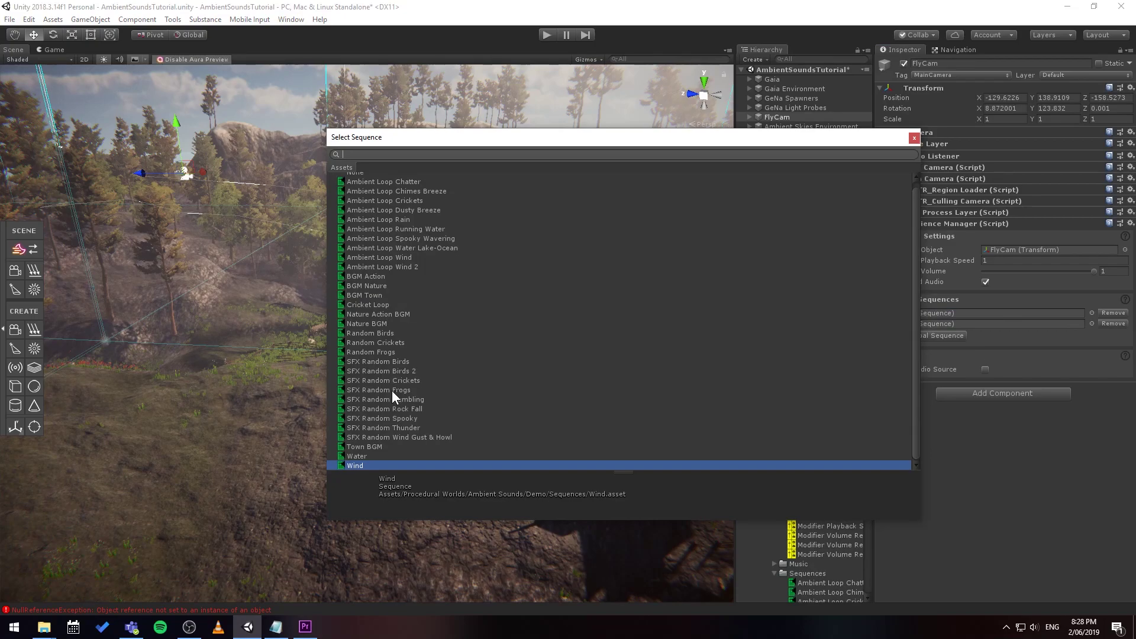
{"action": "scroll", "coordinate": [391, 389], "scroll_direction": "up", "scroll_amount": 1}
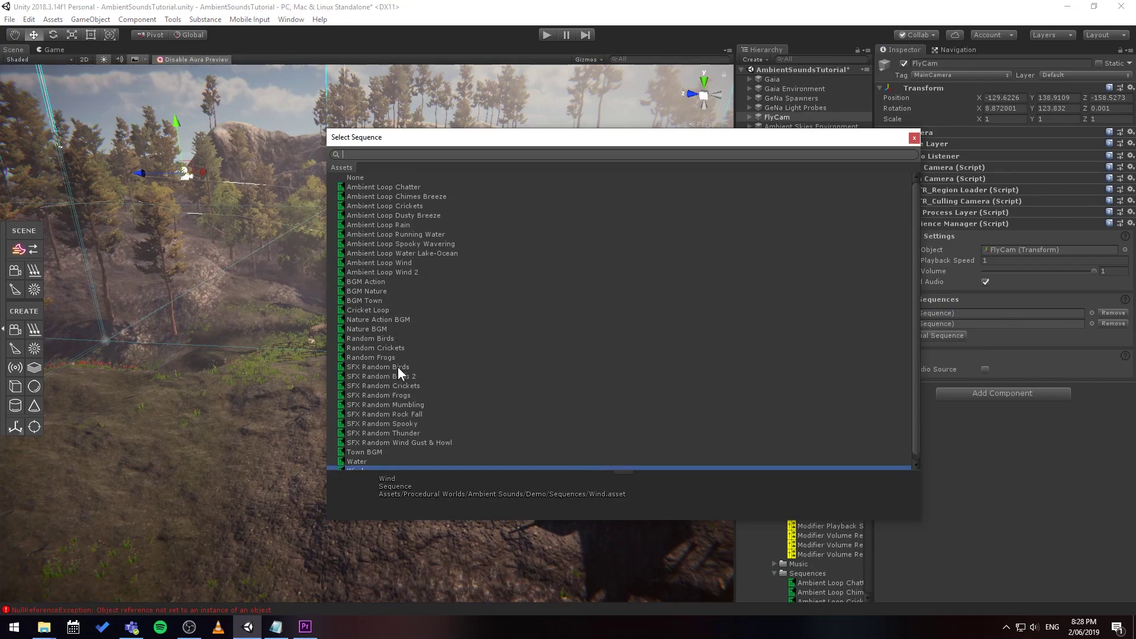
{"action": "double_click", "coordinate": [399, 367]}
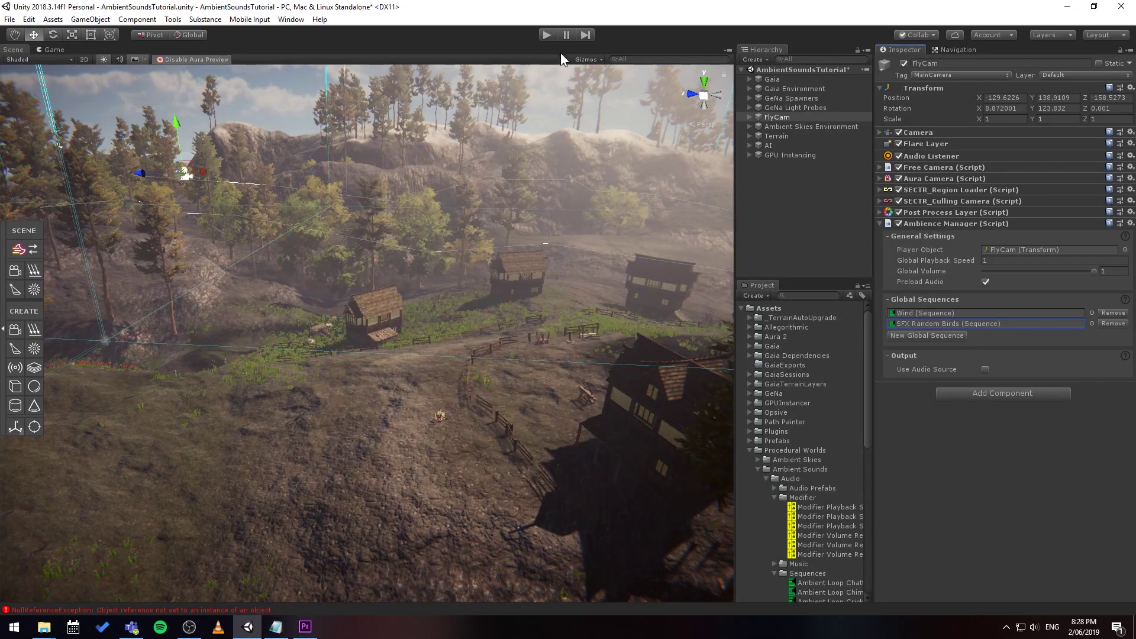
Run the scene, look around in it and start the BGM Town sequence from the Ambient Sounds Manager
{"action": "left_click", "coordinate": [548, 35]}
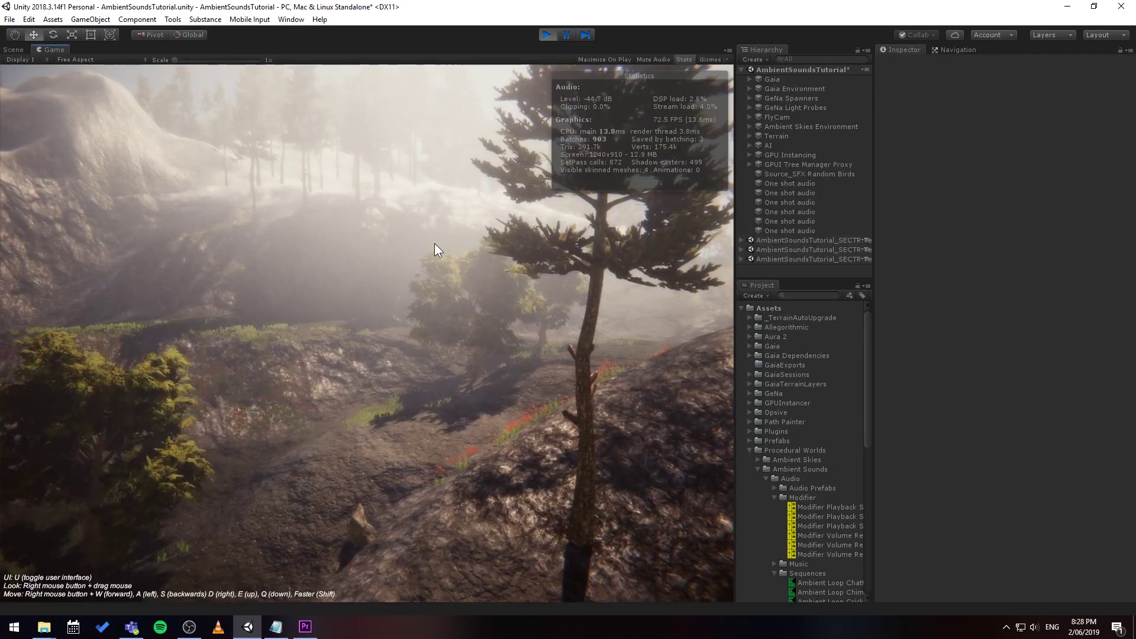
{"action": "right_click_drag", "start_coordinate": [434, 243], "coordinate": [295, 210]}
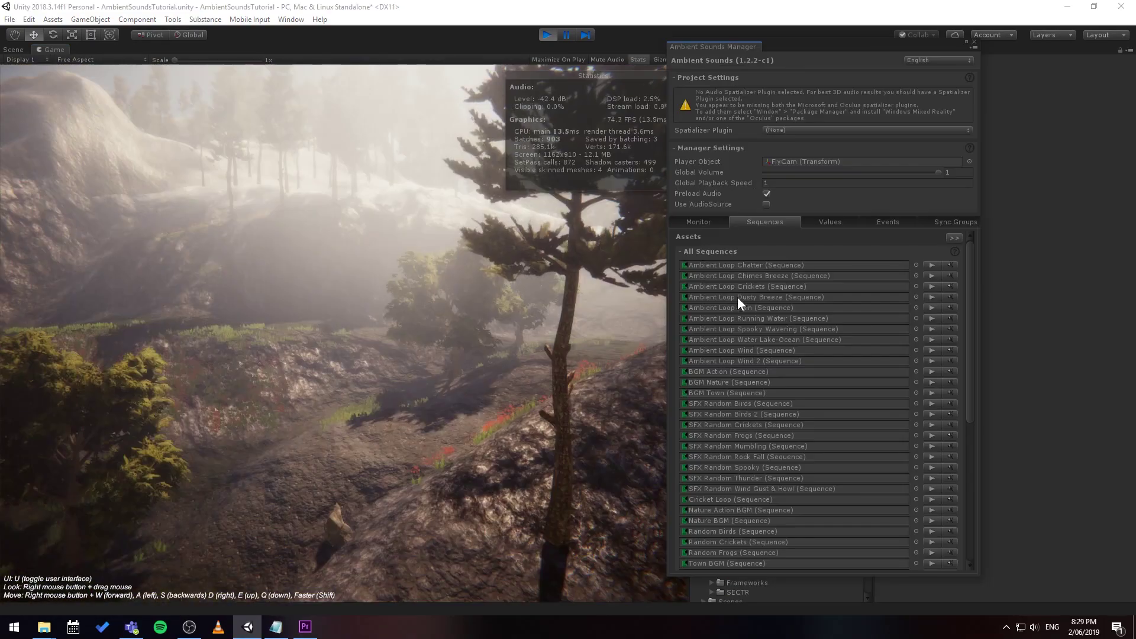
{"action": "scroll", "coordinate": [744, 318], "scroll_direction": "down", "scroll_amount": 5}
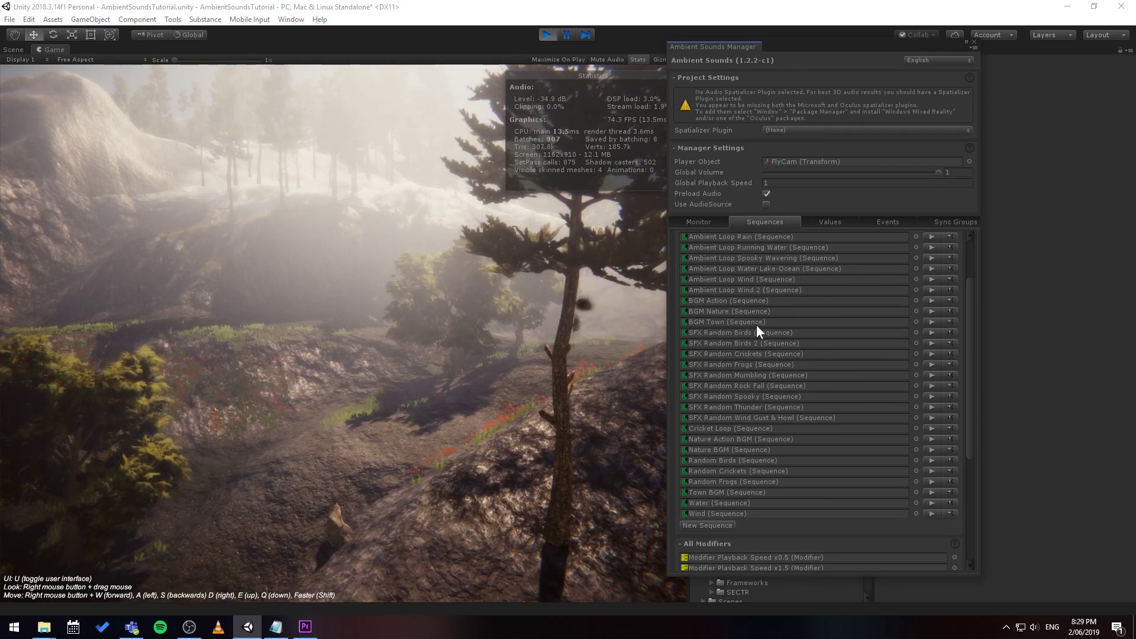
{"action": "left_click", "coordinate": [930, 322]}
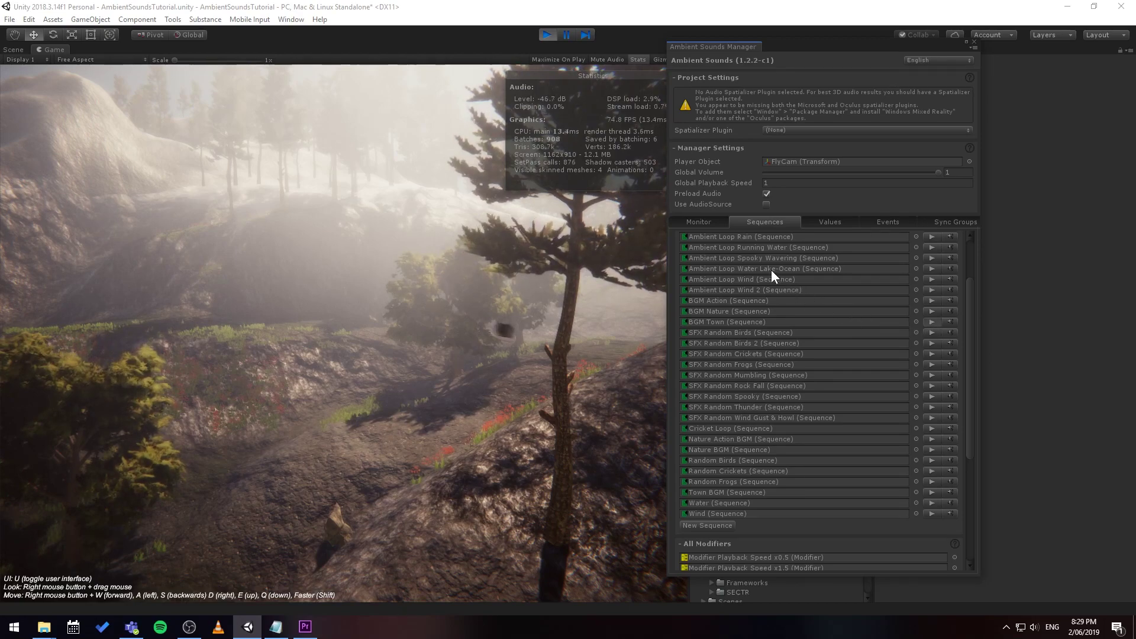
Mute Wind and SFX Random Birds in the list of playing sequences, leaving BGM Town unmuted, and stop the running scene
{"action": "left_click", "coordinate": [704, 222]}
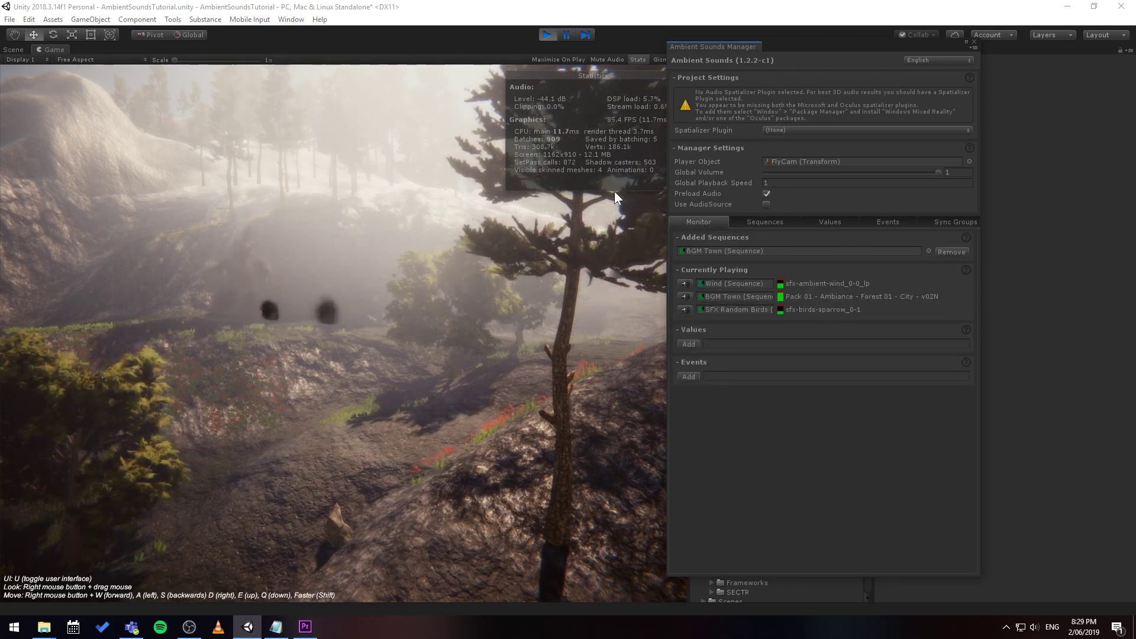
{"action": "left_click", "coordinate": [685, 296]}
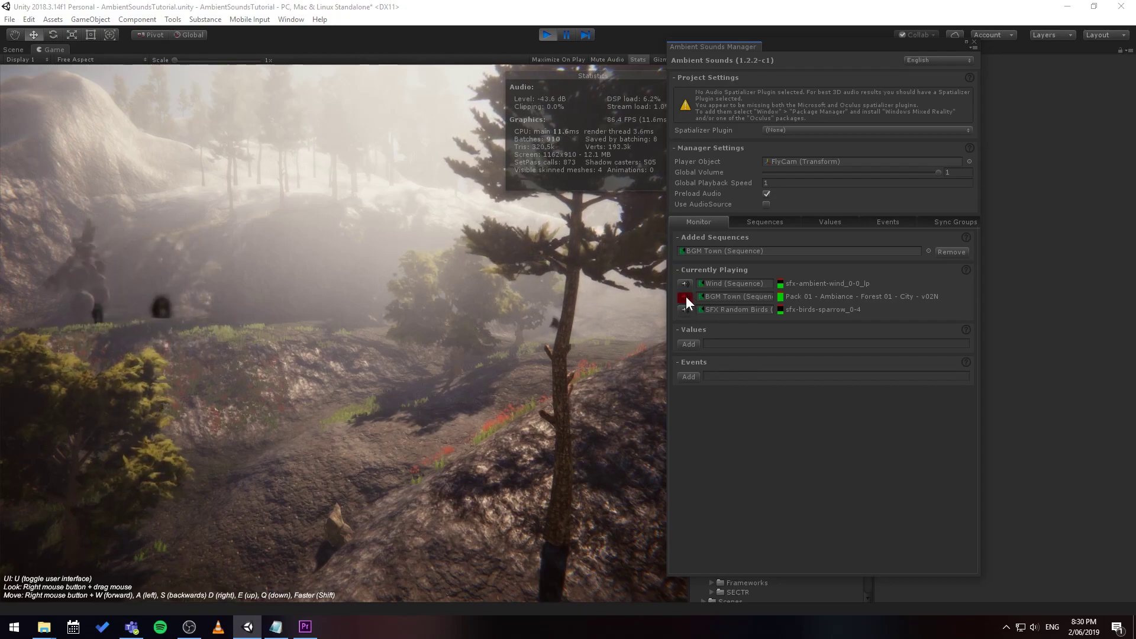
{"action": "left_click", "coordinate": [683, 284]}
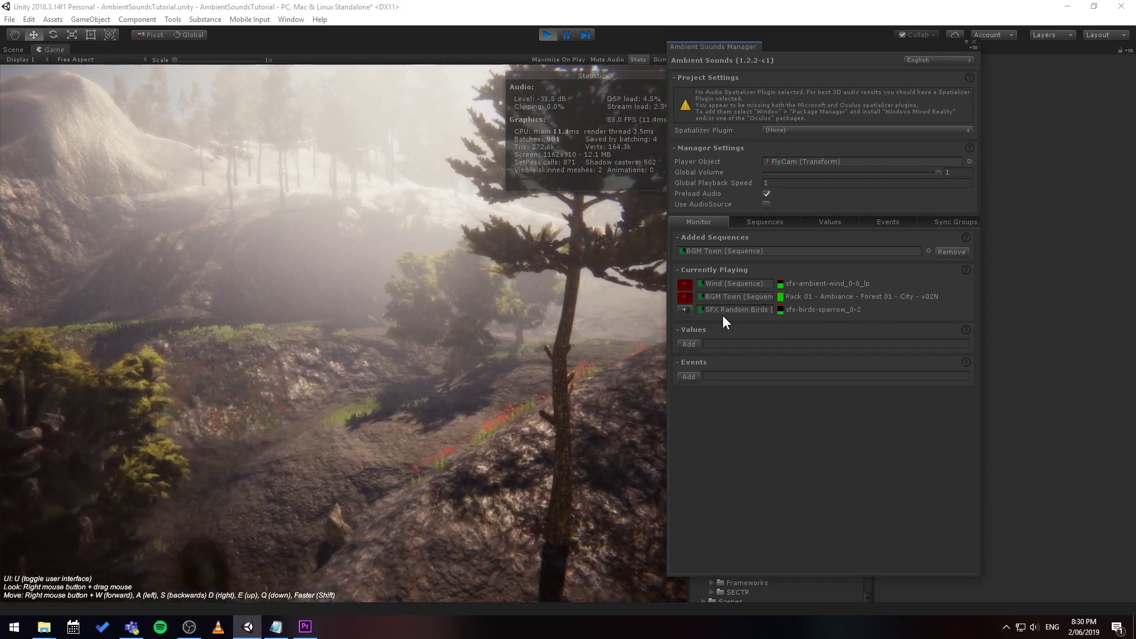
{"action": "left_click", "coordinate": [689, 310]}
{"action": "left_click", "coordinate": [690, 298]}
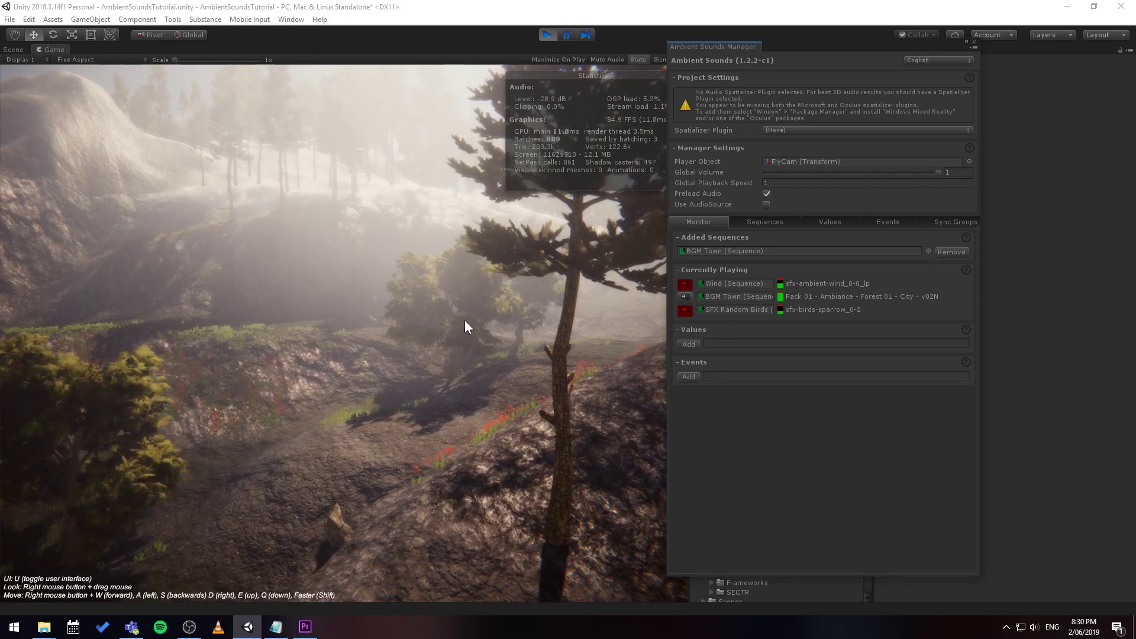
{"action": "right_click_drag", "start_coordinate": [464, 321], "coordinate": [391, 317]}
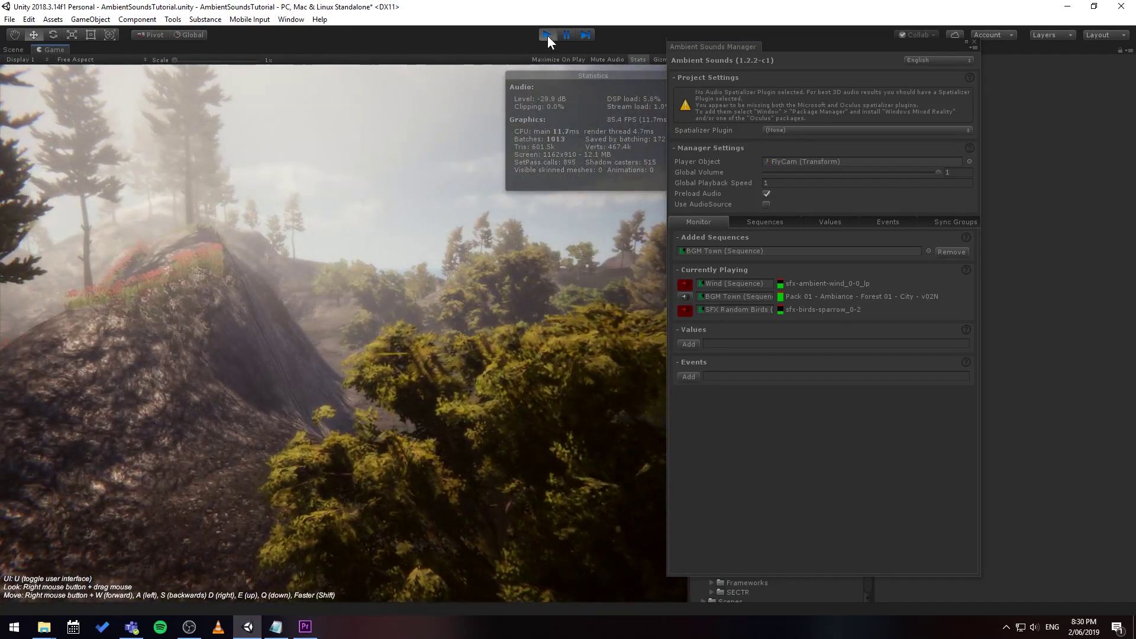
{"action": "key", "text": "ctrl+p"}
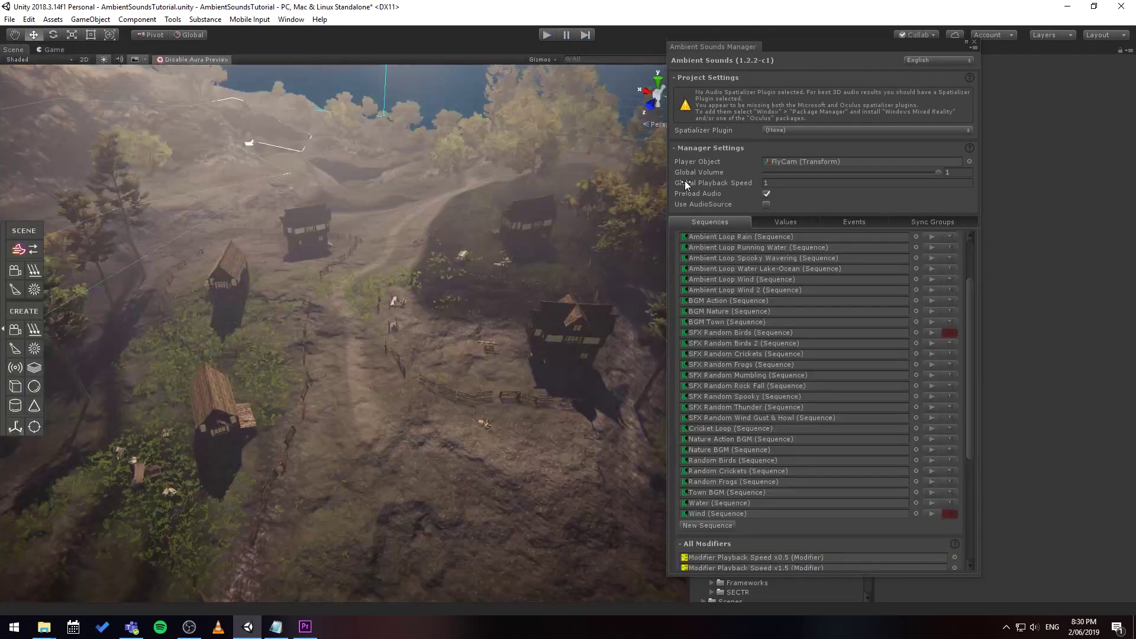
Close the Ambient Sounds Manager and create an empty scene object named Audio Areas
{"action": "left_click", "coordinate": [974, 41]}
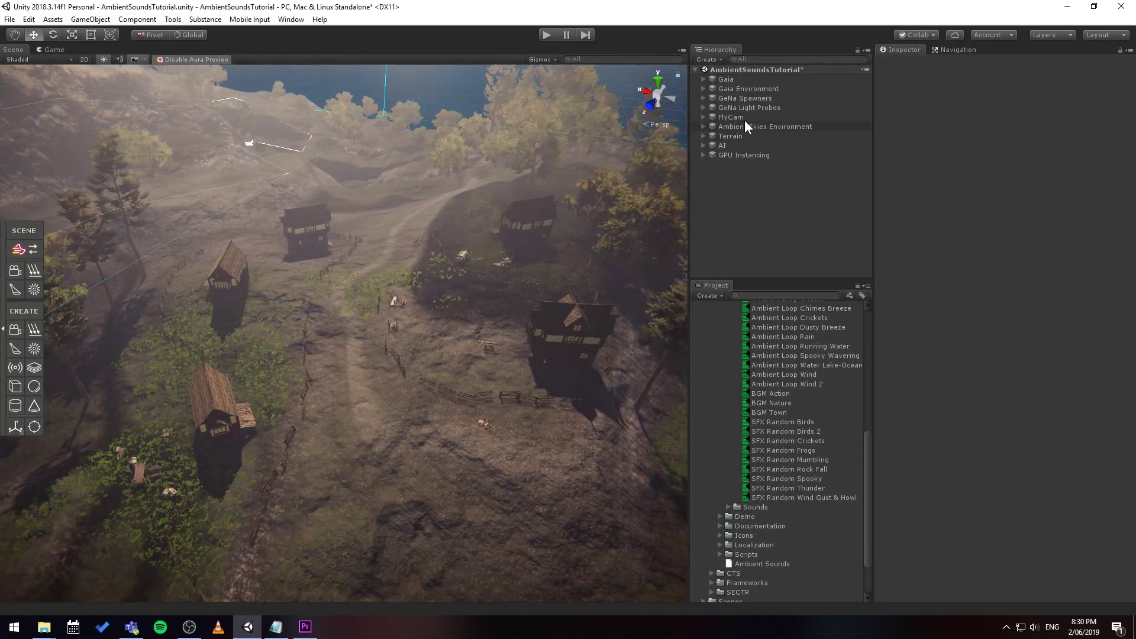
{"action": "right_click", "coordinate": [723, 171]}
{"action": "left_click", "coordinate": [772, 287]}
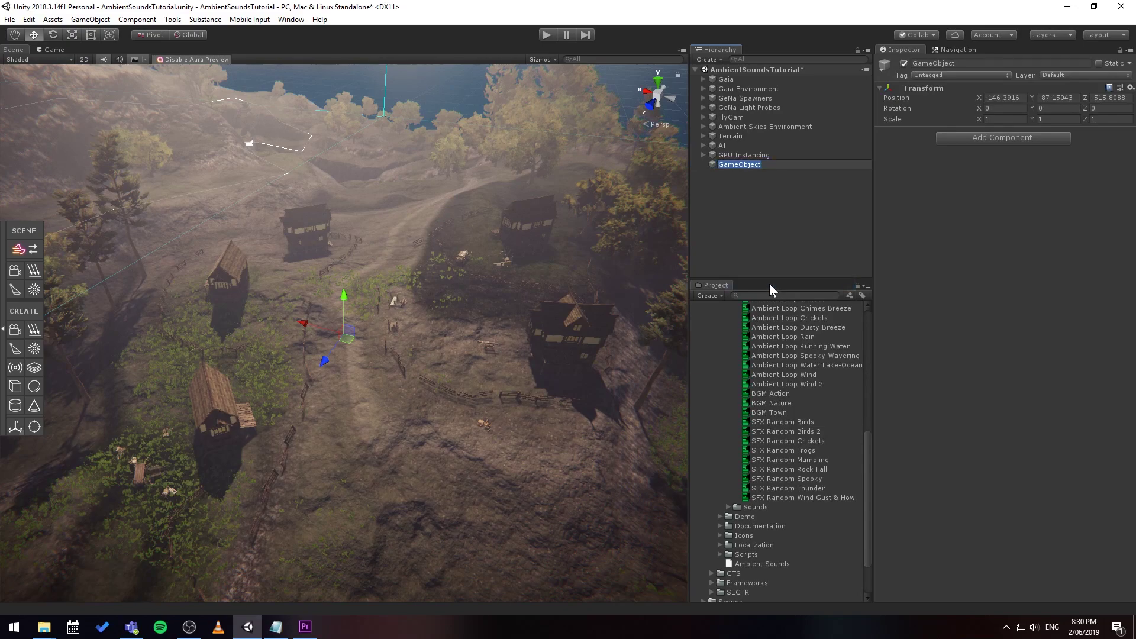
{"action": "type", "text": "Ao"}
{"action": "type", "text": "udio Areas"}
{"action": "key", "text": "Return"}
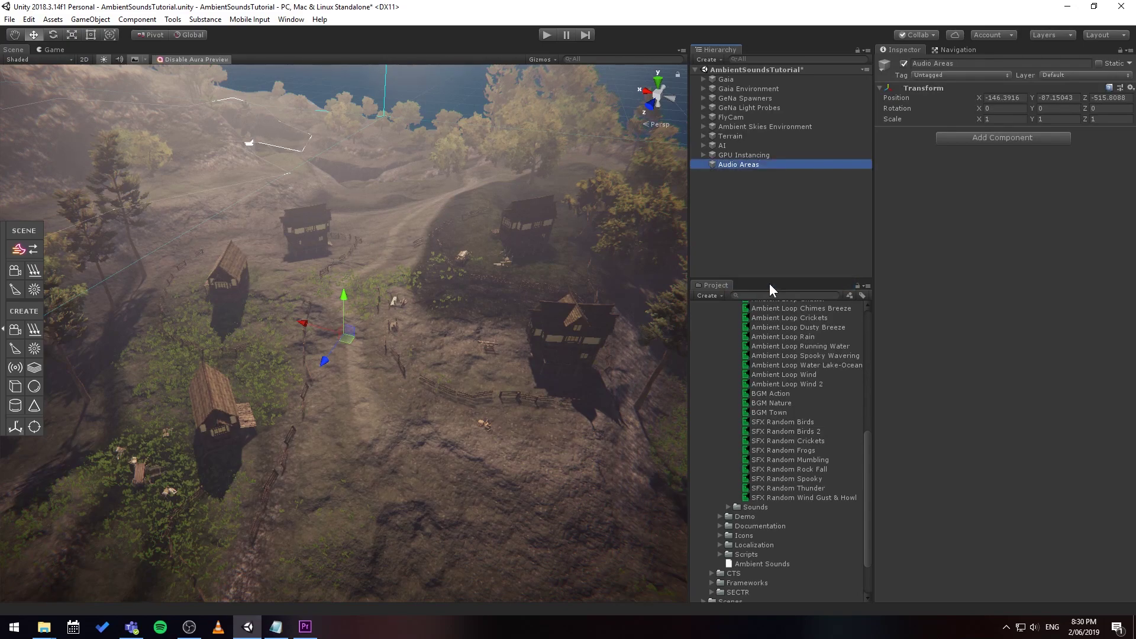
Set the Audio Areas object's position to 0 on X, Y and Z
{"action": "right_click", "coordinate": [787, 168]}
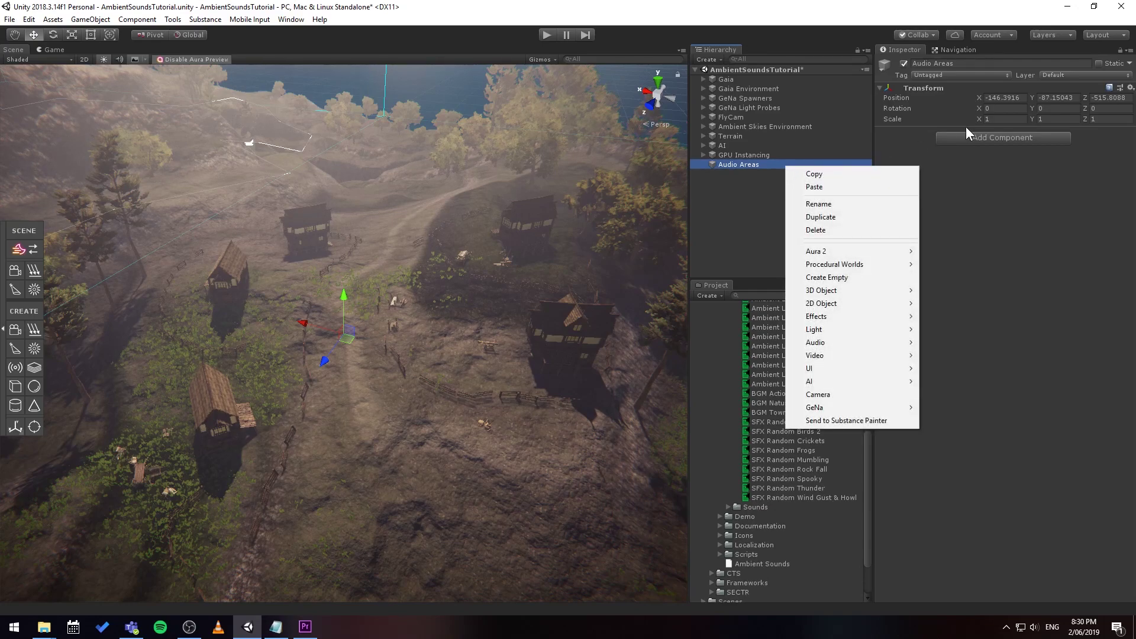
{"action": "left_click", "coordinate": [999, 98]}
{"action": "type", "text": "0"}
{"action": "key", "text": "Tab"}
{"action": "type", "text": "0"}
{"action": "key", "text": "Tab"}
{"action": "type", "text": "0"}
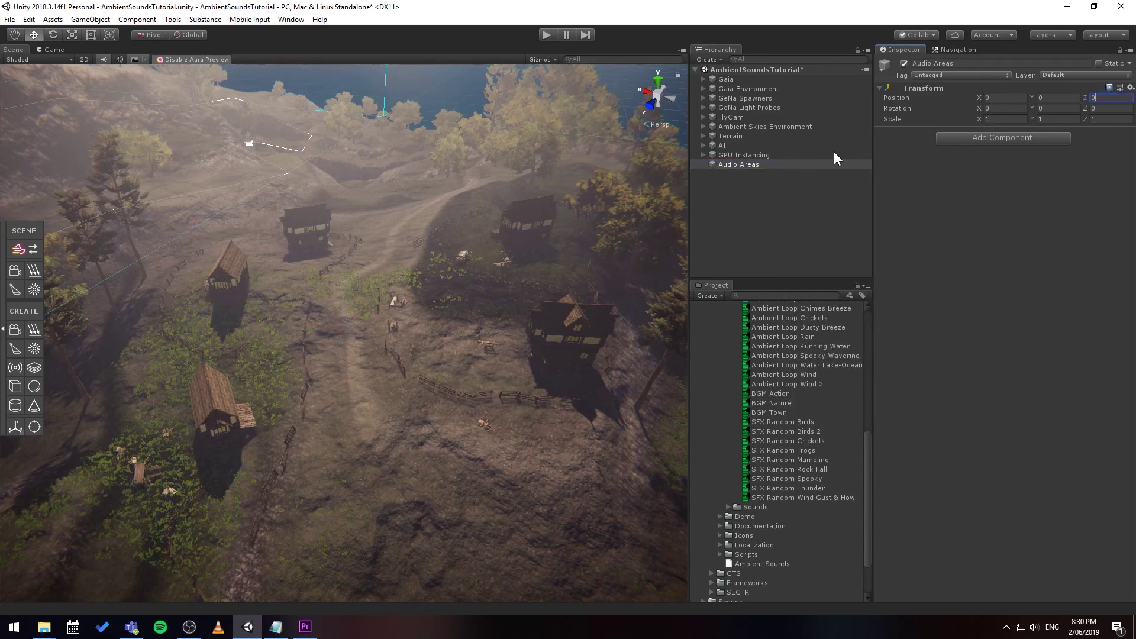
Add an Ambient Sounds Audio Area named Town as a child of Audio Areas
{"action": "left_click", "coordinate": [797, 169]}
{"action": "left_click", "coordinate": [784, 164]}
{"action": "right_click", "coordinate": [784, 168]}
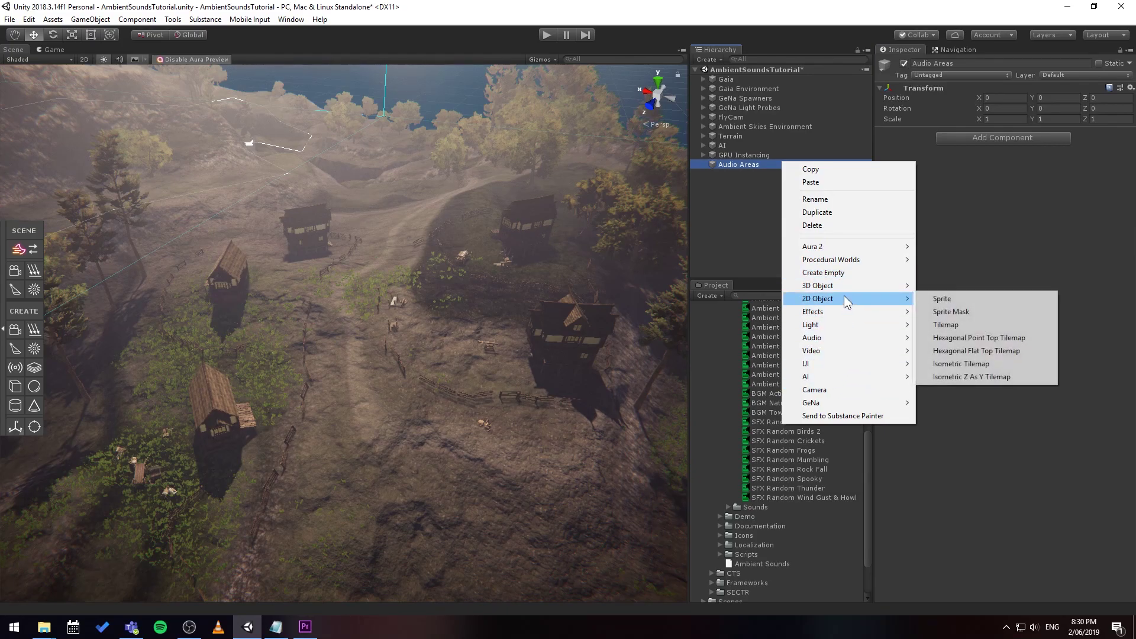
{"action": "mouse_move", "coordinate": [910, 258]}
{"action": "mouse_move", "coordinate": [989, 260]}
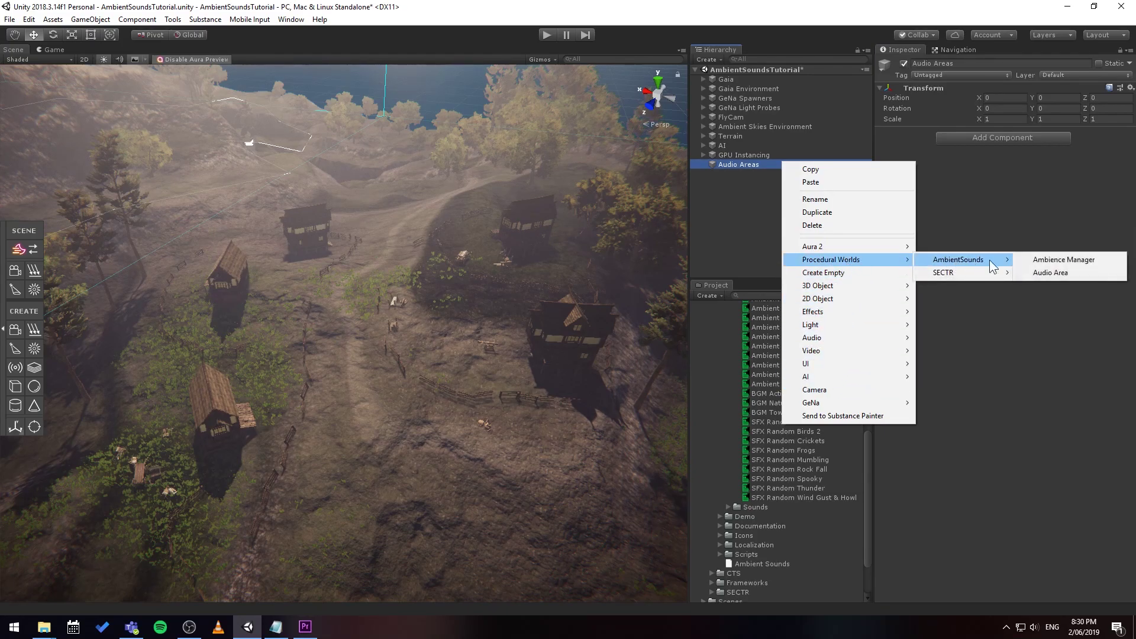
{"action": "left_click", "coordinate": [1060, 272]}
{"action": "type", "text": "Town"}
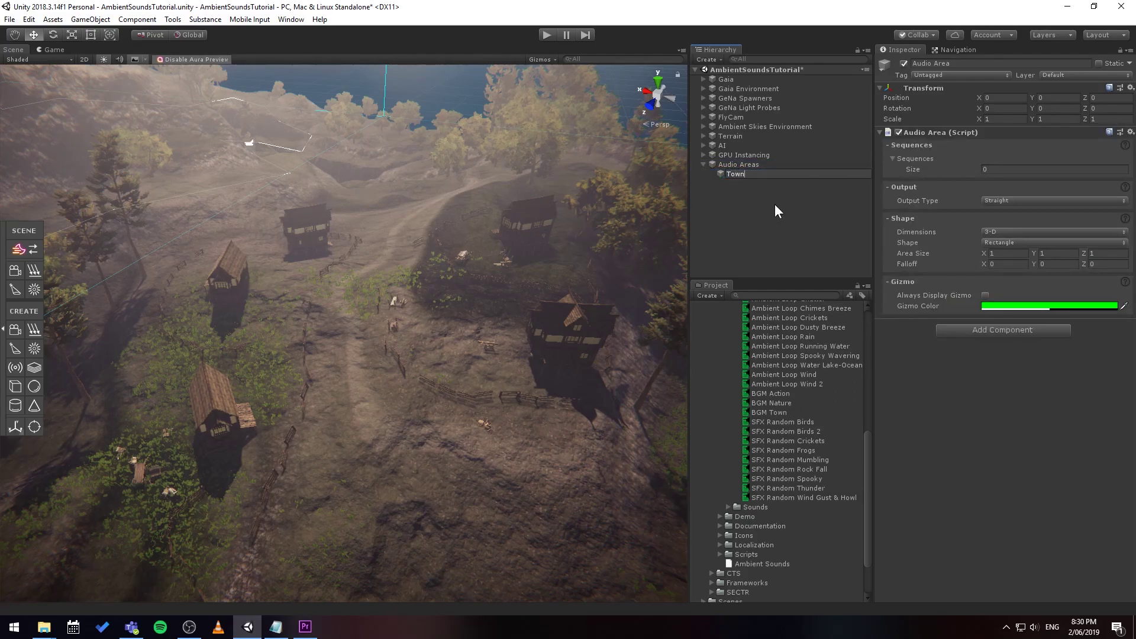
{"action": "key", "text": "Return"}
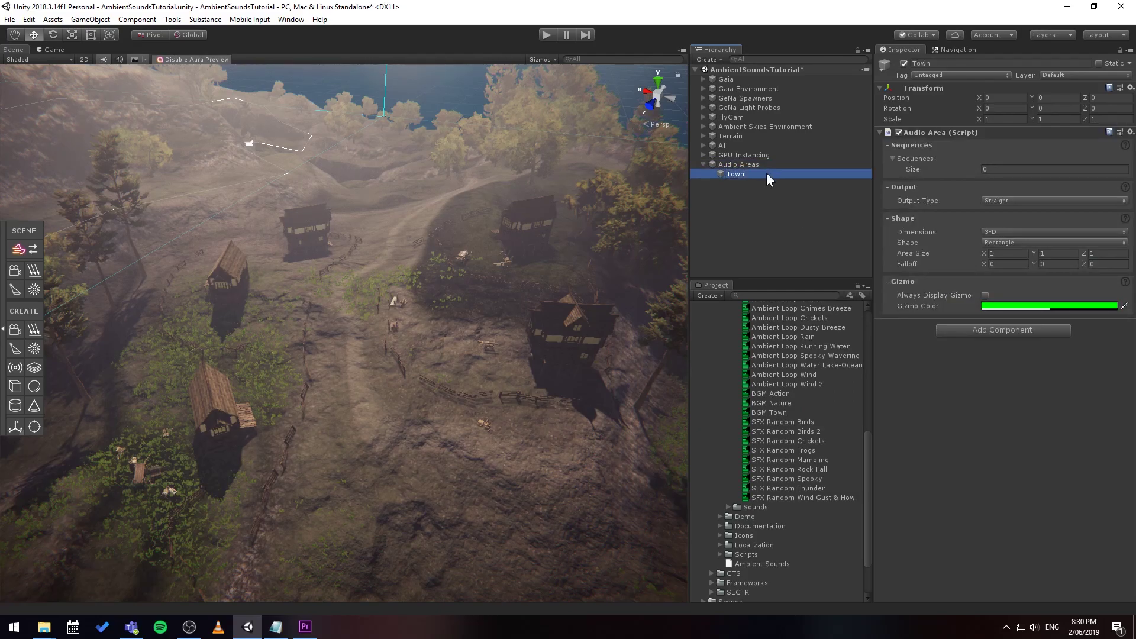
Set Town's sequence list size to 1 and assign BGM Town to Element 0
{"action": "left_click", "coordinate": [984, 170]}
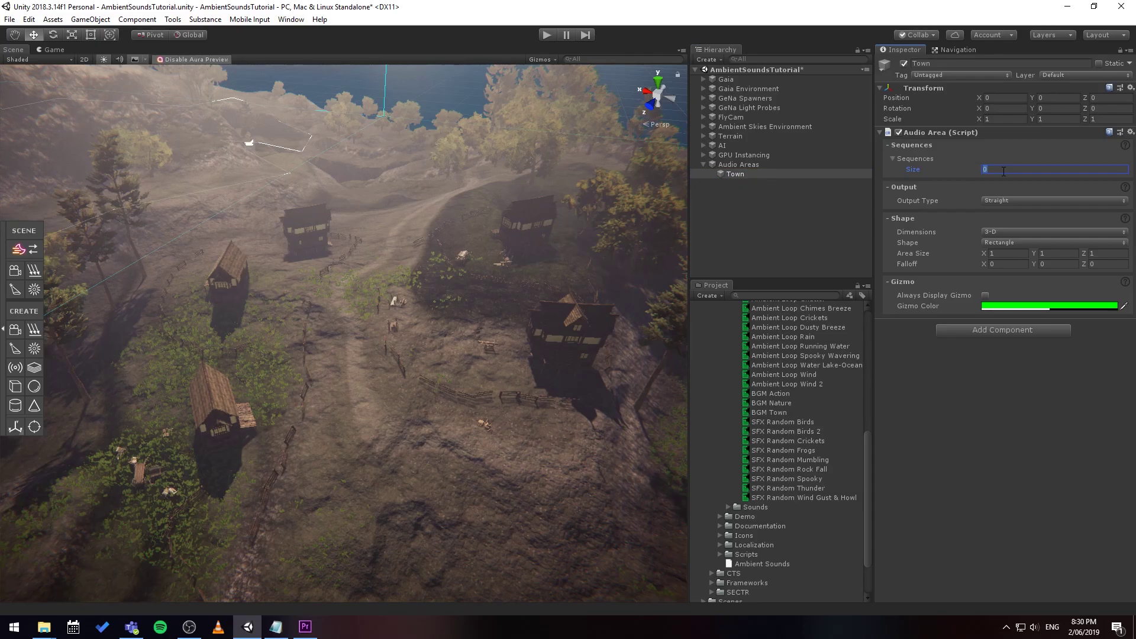
{"action": "key", "text": "Return"}
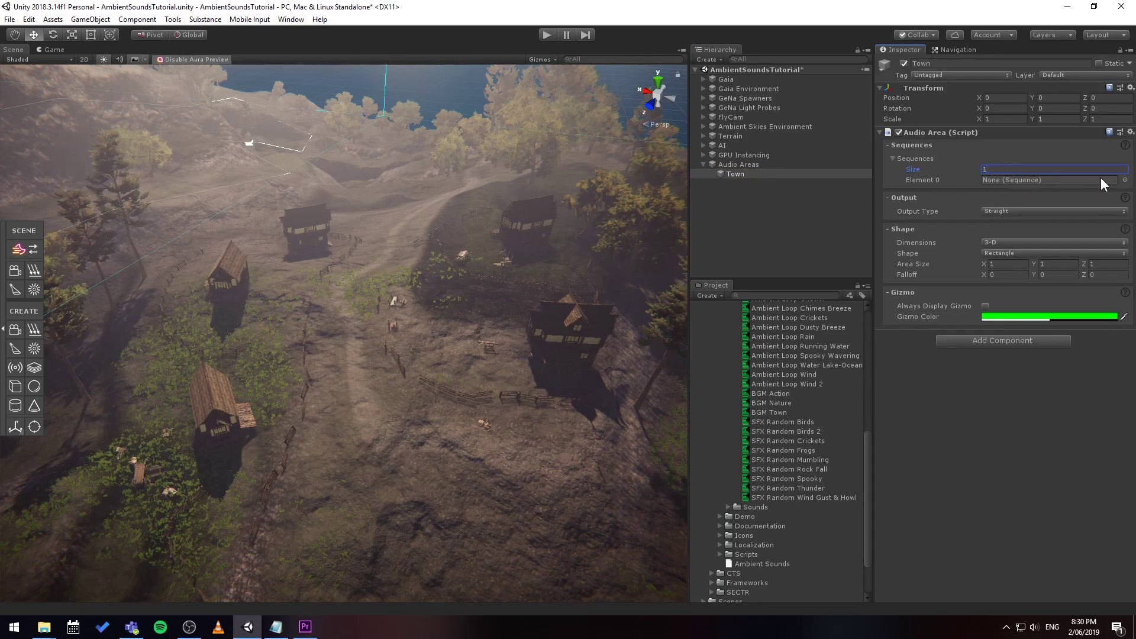
{"action": "left_click", "coordinate": [1125, 180]}
{"action": "scroll", "coordinate": [381, 259], "scroll_direction": "down", "scroll_amount": 1}
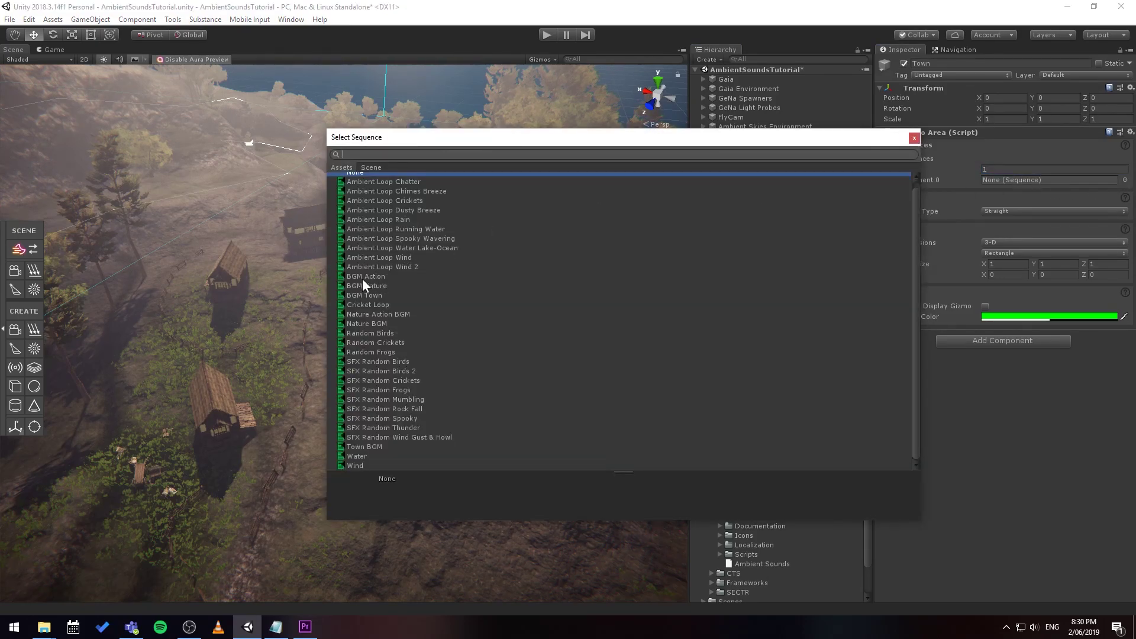
{"action": "double_click", "coordinate": [367, 295]}
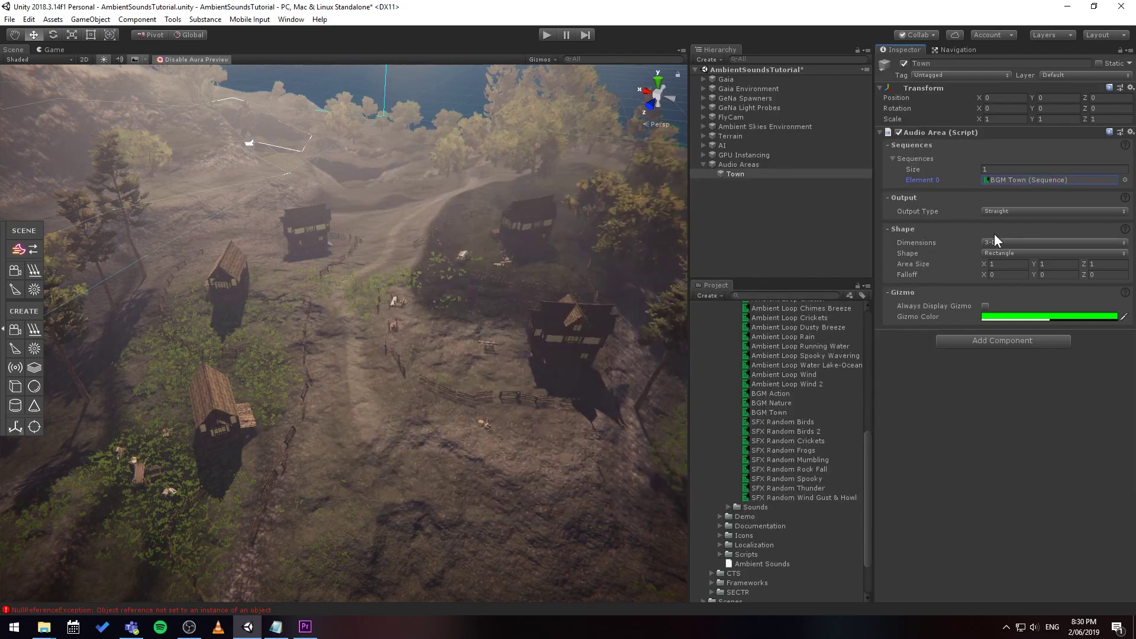
Move the Town audio area to the ground between the village houses, at about X -261.5, Y 124.5, Z -286.8
{"action": "left_click", "coordinate": [770, 176]}
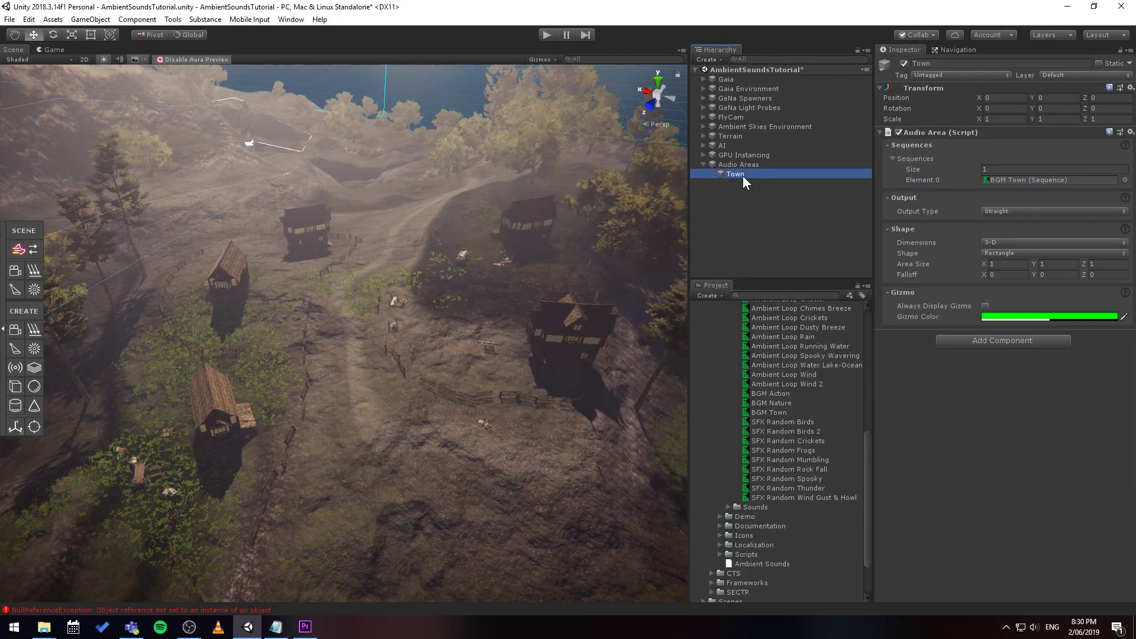
{"action": "mouse_move", "coordinate": [278, 313]}
{"action": "right_mouse_down"}
{"action": "mouse_move", "coordinate": [314, 315]}
{"action": "mouse_move", "coordinate": [593, 193]}
{"action": "mouse_move", "coordinate": [528, 199]}
{"action": "mouse_move", "coordinate": [313, 331]}
{"action": "mouse_move", "coordinate": [284, 324]}
{"action": "mouse_move", "coordinate": [293, 323]}
{"action": "right_mouse_up"}
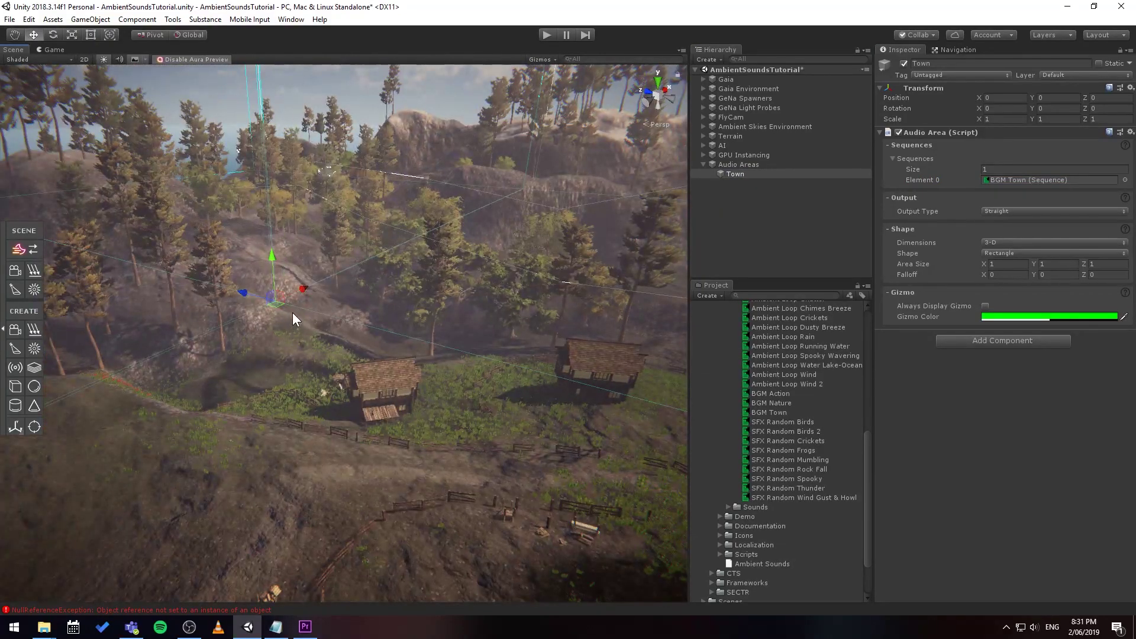
{"action": "left_click_drag", "start_coordinate": [276, 302], "coordinate": [355, 410]}
{"action": "left_click_drag", "start_coordinate": [428, 464], "coordinate": [476, 421]}
{"action": "left_click_drag", "start_coordinate": [550, 507], "coordinate": [583, 518], "text": "ctrl+shift"}
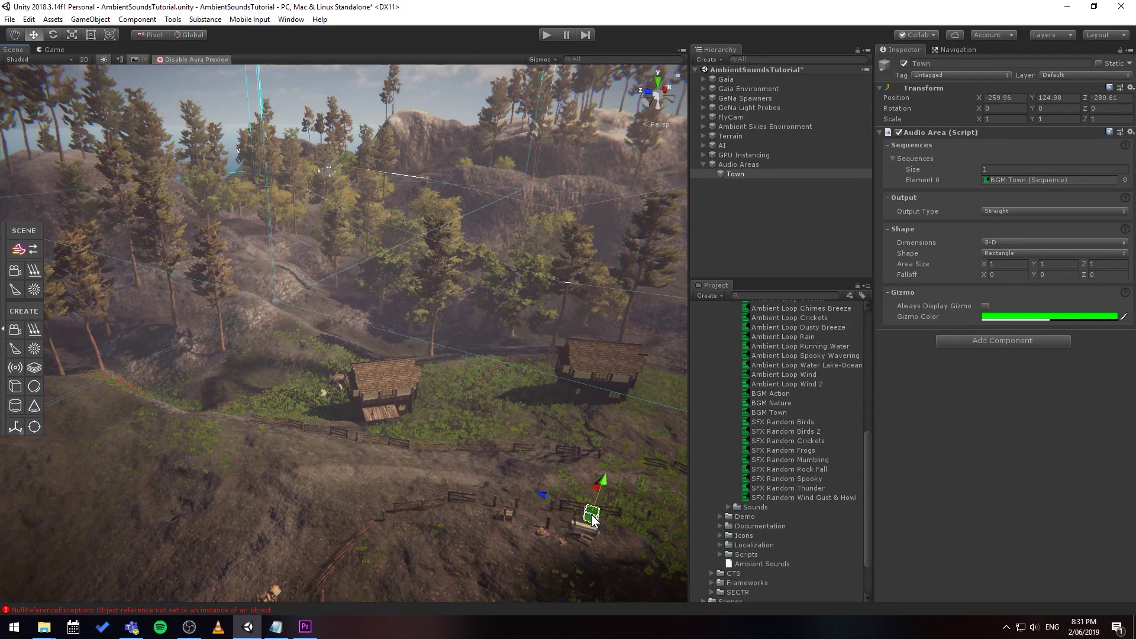
{"action": "middle_click_drag", "start_coordinate": [591, 518], "coordinate": [570, 495]}
{"action": "scroll", "coordinate": [570, 495], "scroll_direction": "down", "scroll_amount": 2}
{"action": "scroll", "coordinate": [446, 455], "scroll_direction": "down", "scroll_amount": 2}
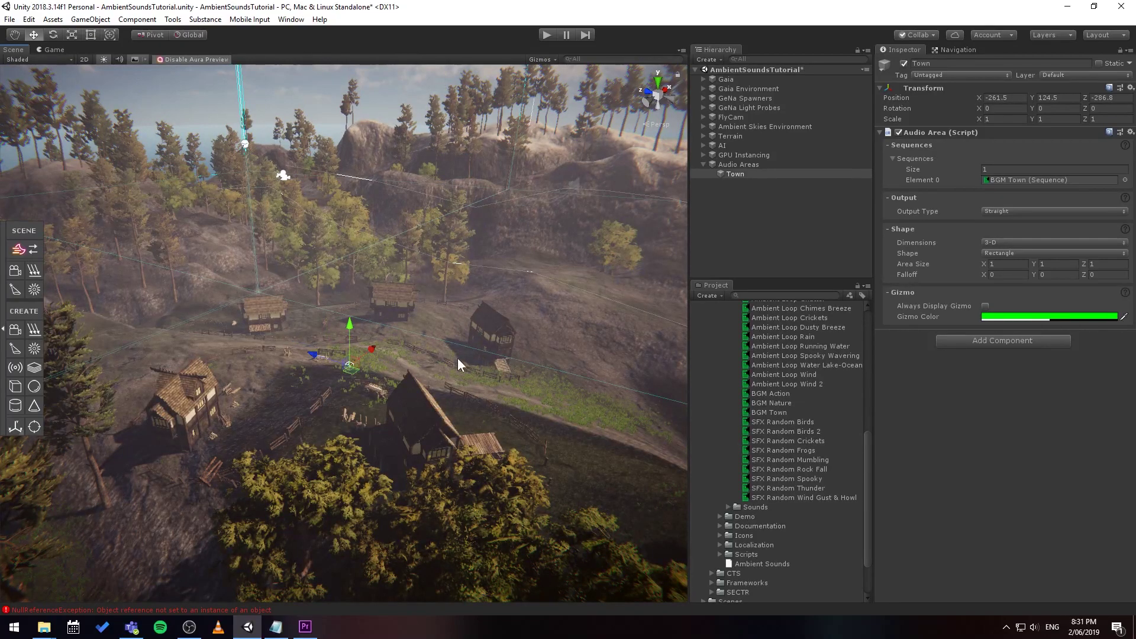
{"action": "scroll", "coordinate": [332, 369], "scroll_direction": "up", "scroll_amount": 2}
{"action": "right_click_drag", "start_coordinate": [332, 369], "coordinate": [420, 395]}
Try enlarging the Town audio area with a uniform scale of about 13.035 and an X area size of 2
{"action": "left_click", "coordinate": [741, 174]}
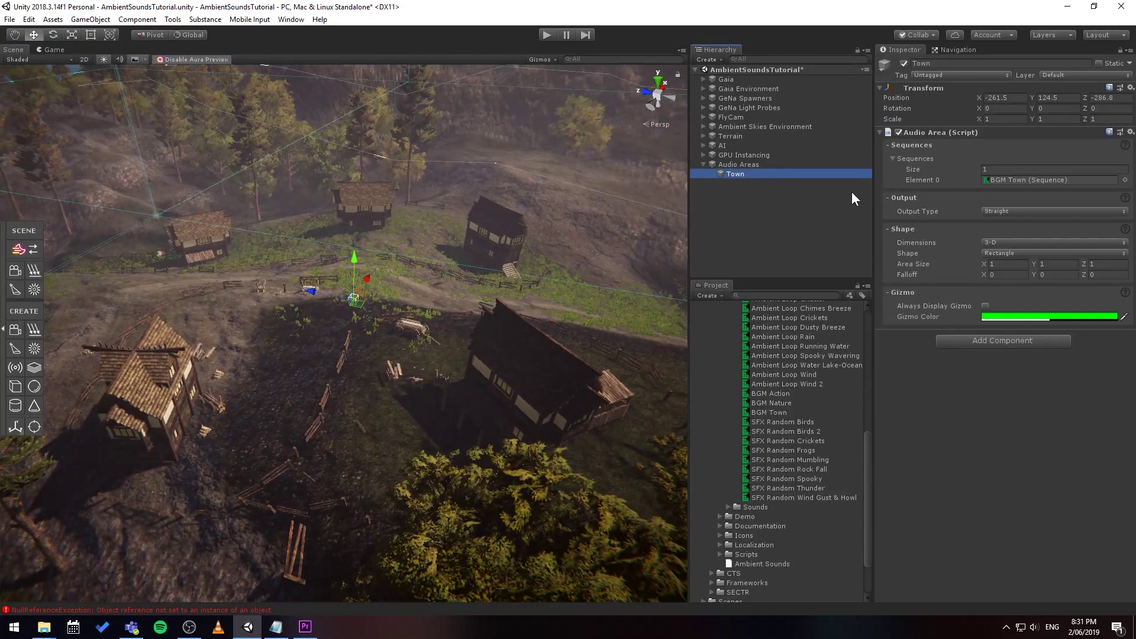
{"action": "left_click", "coordinate": [1003, 265]}
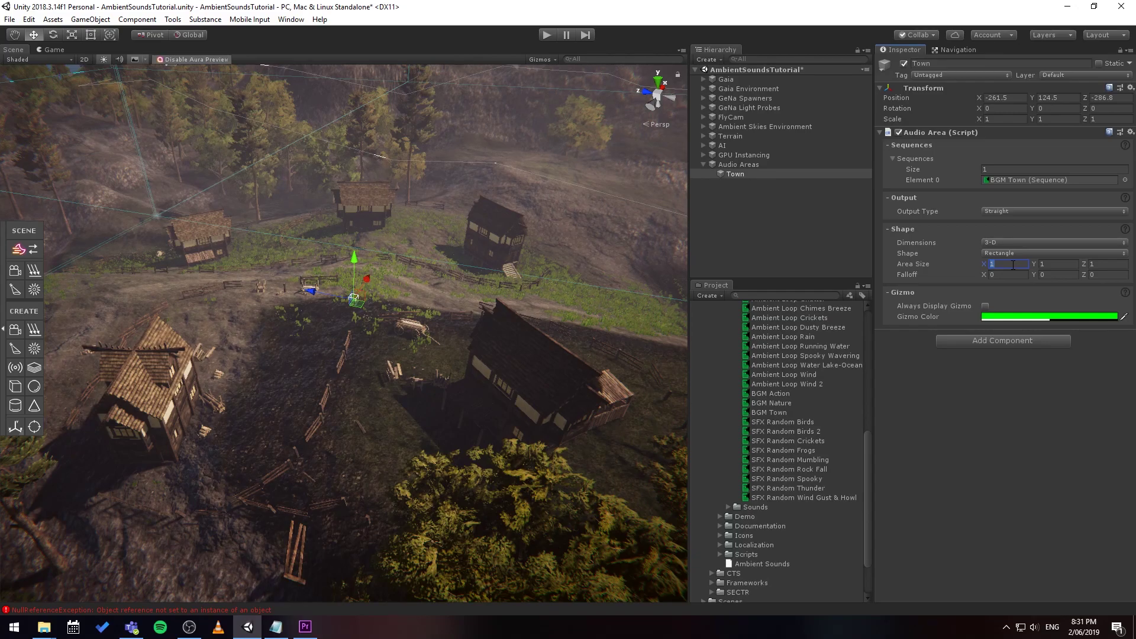
{"action": "key", "text": "e"}
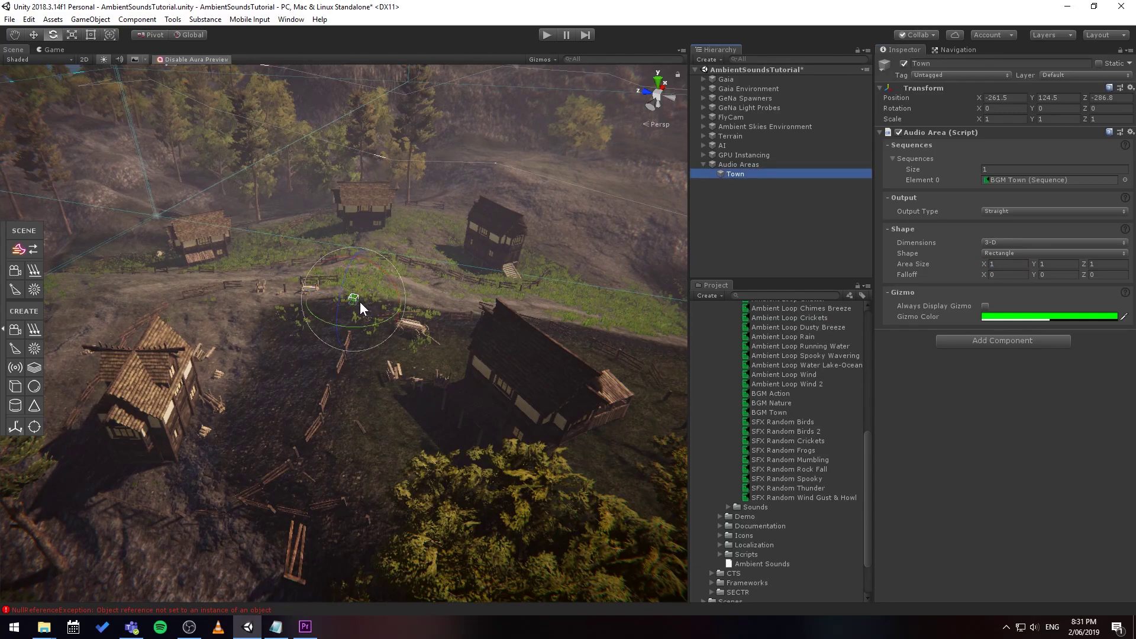
{"action": "key", "text": "r"}
{"action": "left_click_drag", "start_coordinate": [356, 300], "coordinate": [408, 18]}
{"action": "left_click_drag", "start_coordinate": [353, 300], "coordinate": [547, 271]}
{"action": "left_click", "coordinate": [994, 265]}
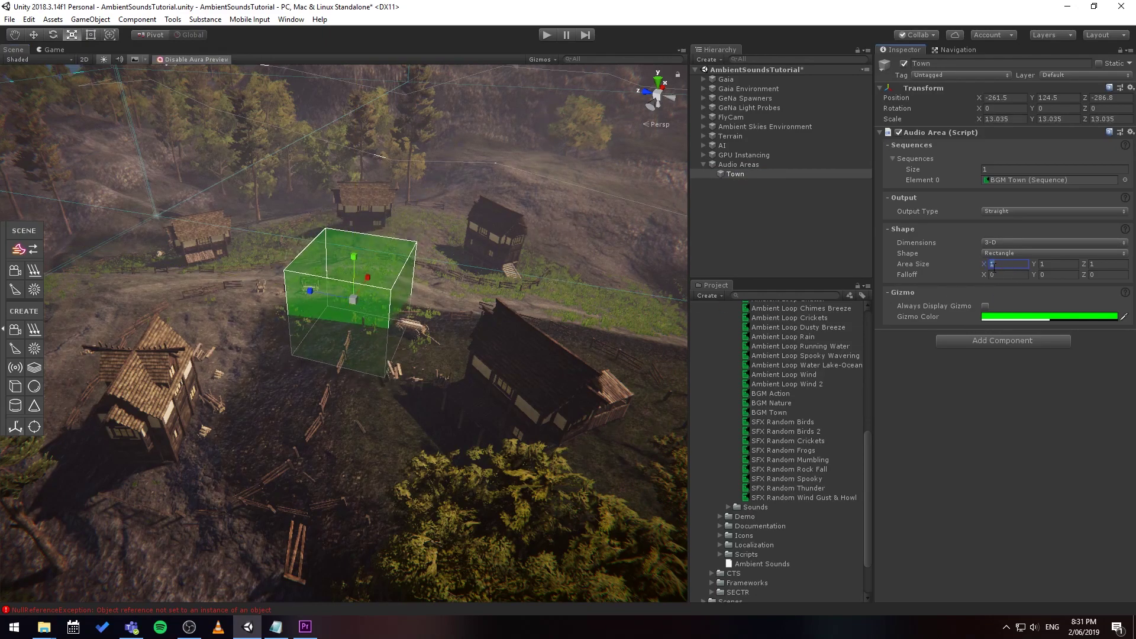
{"action": "type", "text": "2"}
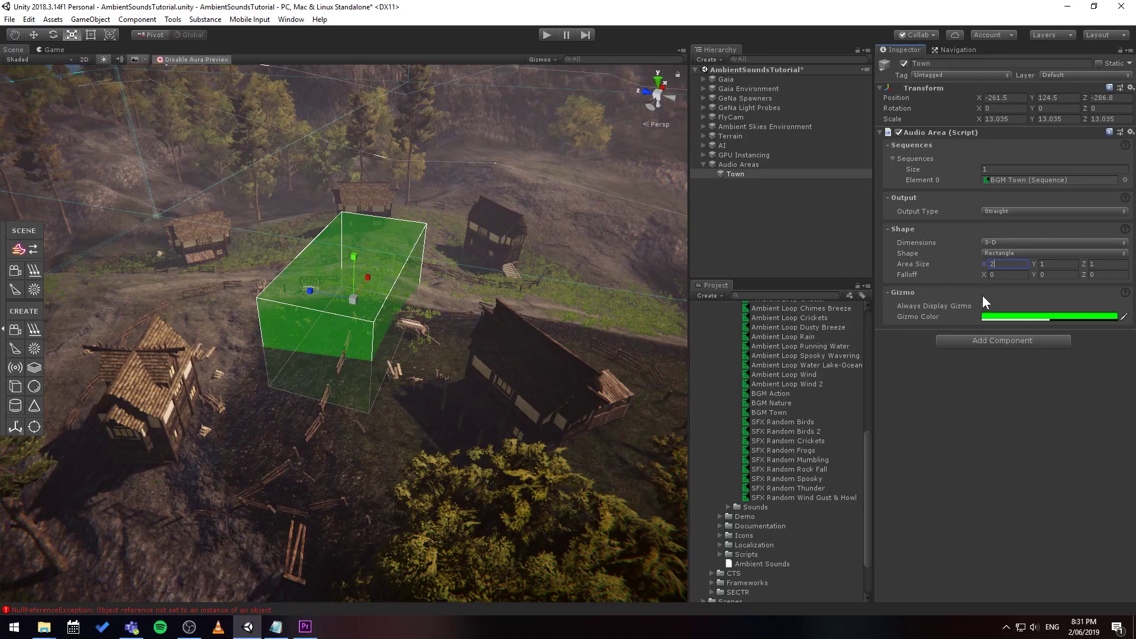
{"action": "key", "text": "Escape"}
{"action": "left_click", "coordinate": [766, 173]}
Reset Town's scale to 1 on X, Y and Z and save the scene
{"action": "left_click", "coordinate": [1000, 120]}
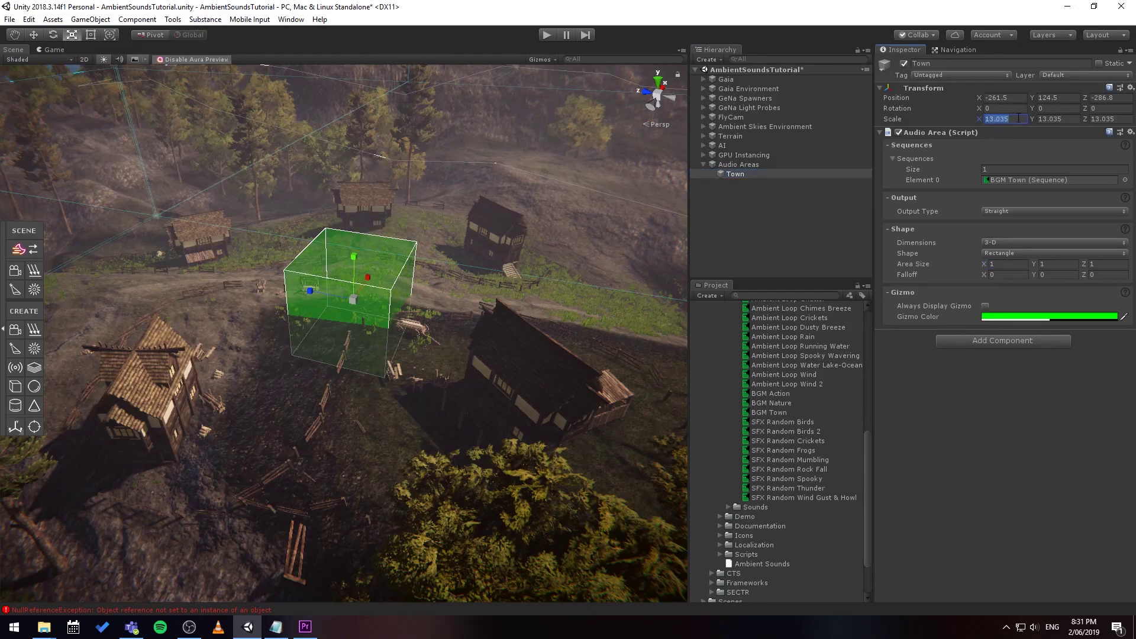
{"action": "type", "text": "1"}
{"action": "key", "text": "Tab"}
{"action": "type", "text": "1"}
{"action": "key", "text": "Tab"}
{"action": "type", "text": "1"}
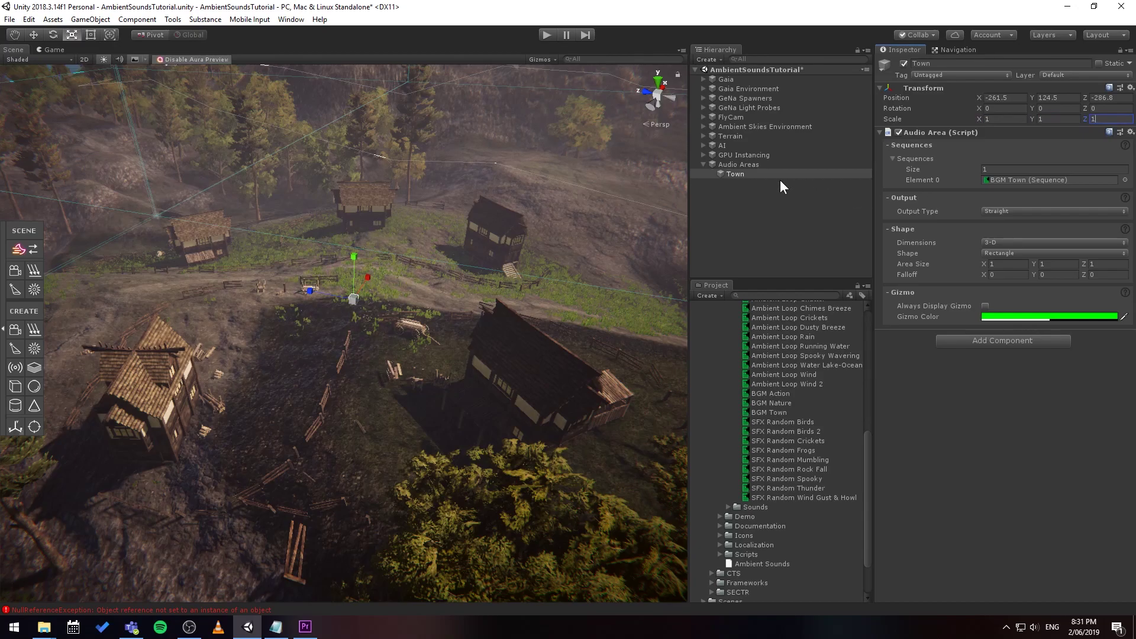
{"action": "key", "text": "ctrl+s"}
Try an area size of 50 on X and Y for the Town audio area
{"action": "left_click", "coordinate": [762, 174]}
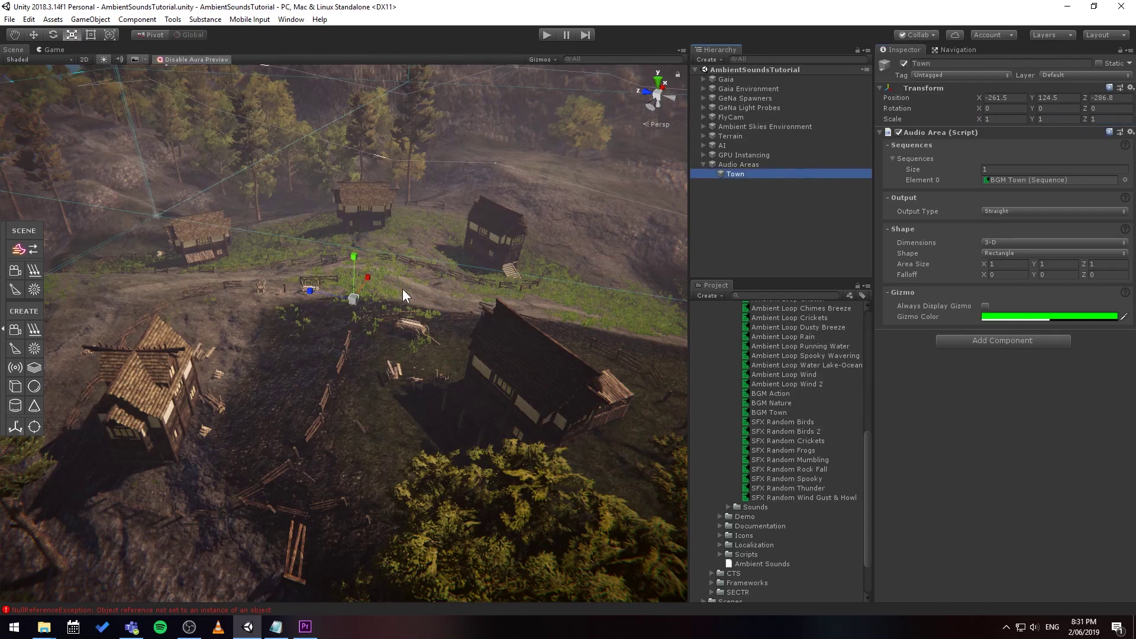
{"action": "left_click", "coordinate": [1013, 264]}
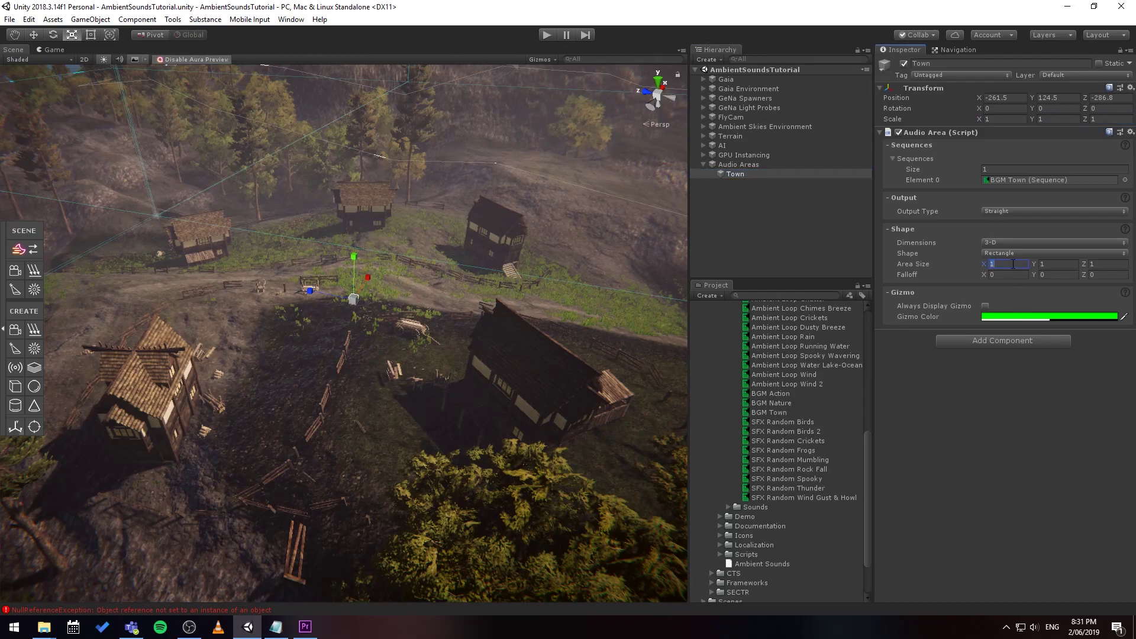
{"action": "type", "text": "50"}
{"action": "key", "text": "Tab"}
{"action": "type", "text": "50"}
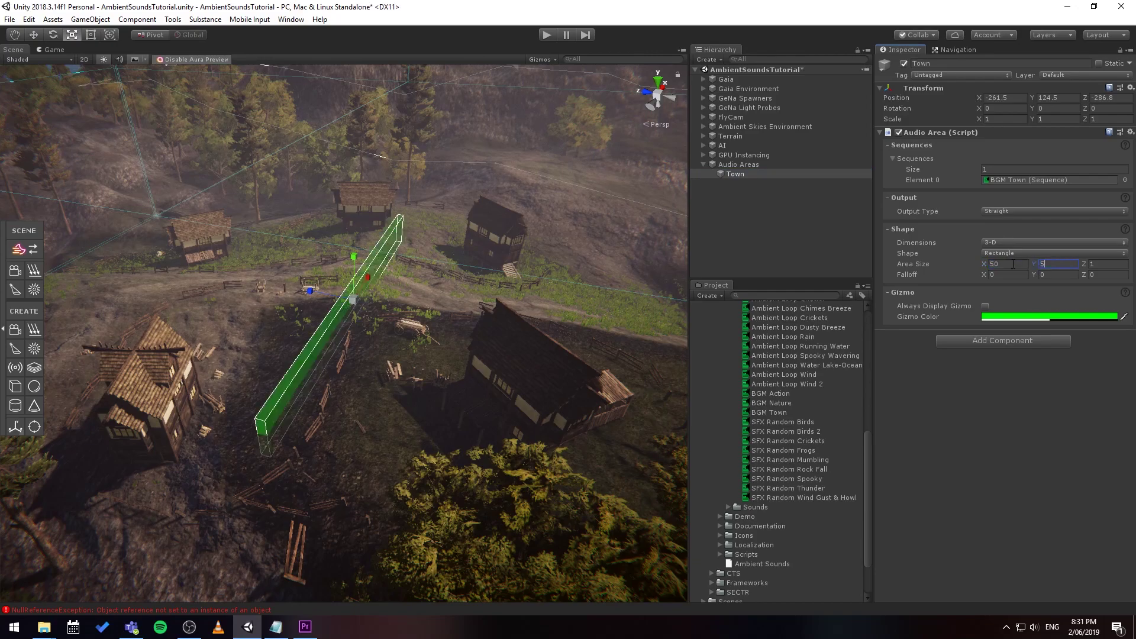
Set the Town audio area's size to 100 on X, Y and Z
{"action": "left_click", "coordinate": [1008, 263]}
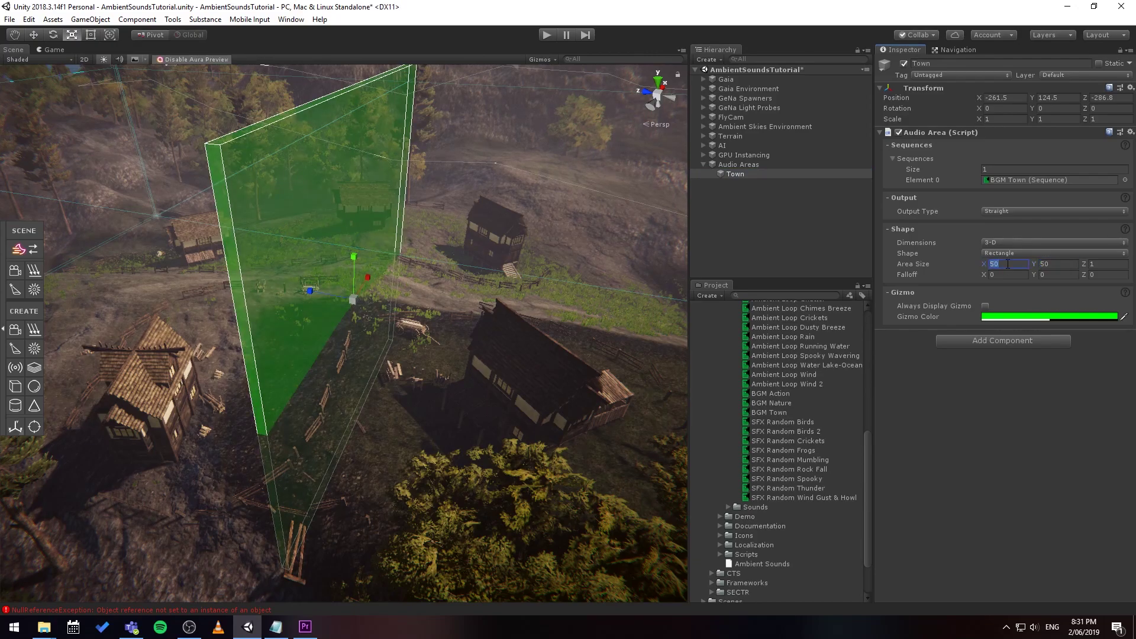
{"action": "type", "text": "100"}
{"action": "key", "text": "Tab"}
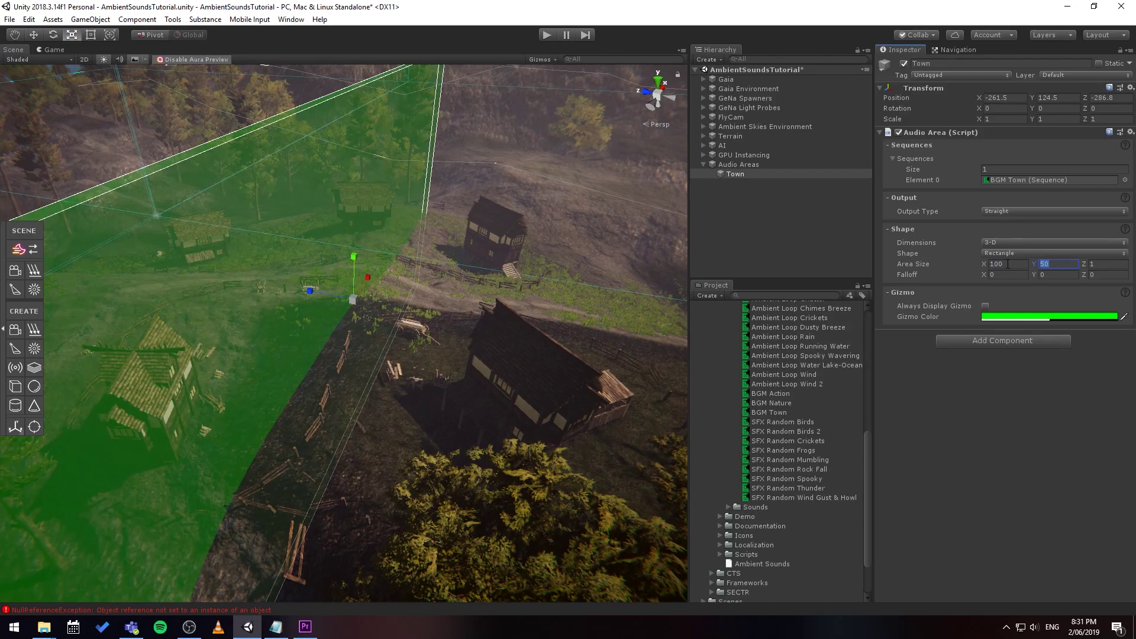
{"action": "type", "text": "100"}
{"action": "key", "text": "Tab"}
{"action": "type", "text": "100"}
{"action": "scroll", "coordinate": [490, 332], "scroll_direction": "down", "scroll_amount": 10}
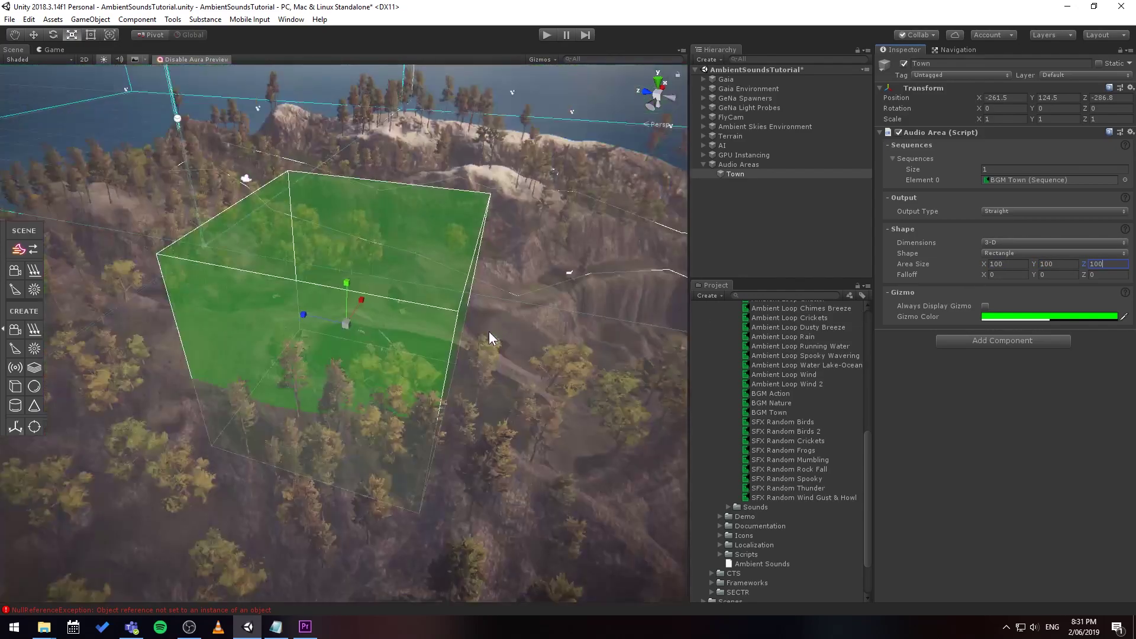
{"action": "scroll", "coordinate": [489, 332], "scroll_direction": "up", "scroll_amount": 4}
Set the Town audio area's falloff to 50 on all three axes and inspect the resulting boundary around the village
{"action": "left_click", "coordinate": [1004, 274]}
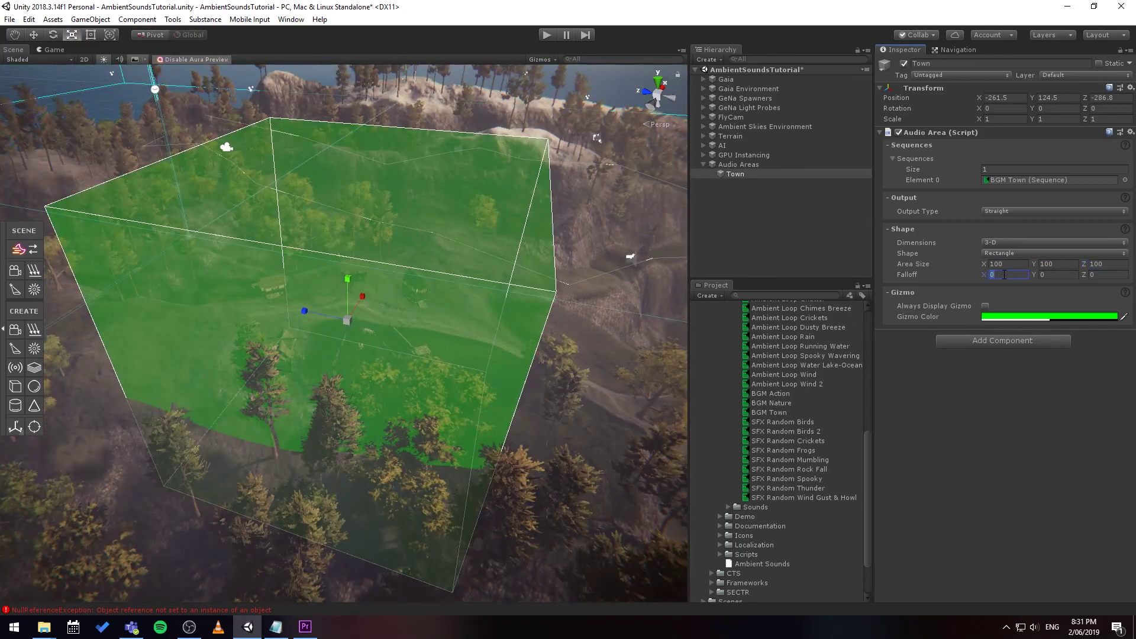
{"action": "type", "text": "50"}
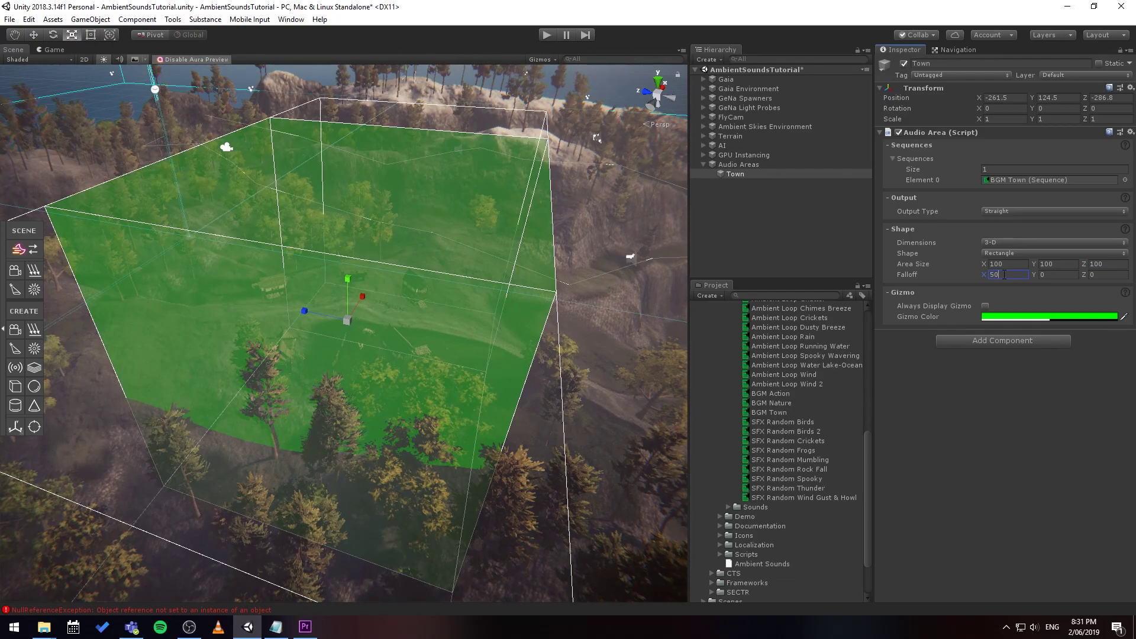
{"action": "key", "text": "Tab"}
{"action": "type", "text": "50"}
{"action": "key", "text": "Tab"}
{"action": "type", "text": "50"}
{"action": "scroll", "coordinate": [523, 293], "scroll_direction": "down", "scroll_amount": 5}
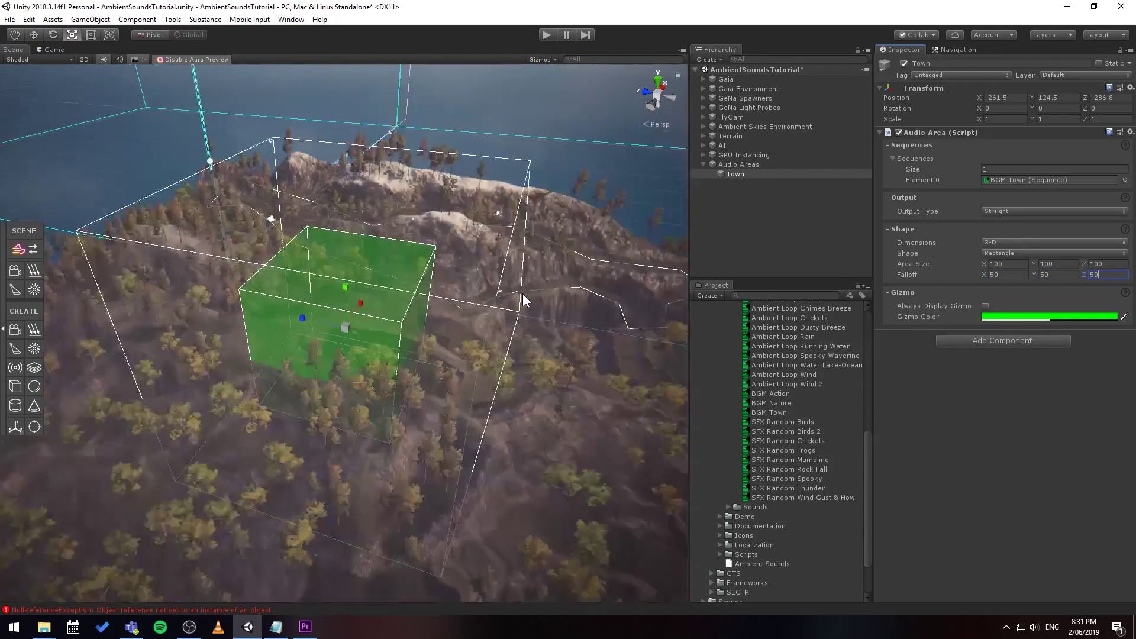
{"action": "left_click_drag", "start_coordinate": [463, 306], "coordinate": [509, 301], "text": "alt"}
{"action": "right_click_drag", "start_coordinate": [355, 299], "coordinate": [584, 314], "text": "alt"}
{"action": "scroll", "coordinate": [513, 321], "scroll_direction": "down", "scroll_amount": 5}
{"action": "left_click_drag", "start_coordinate": [584, 315], "coordinate": [477, 288], "text": "alt"}
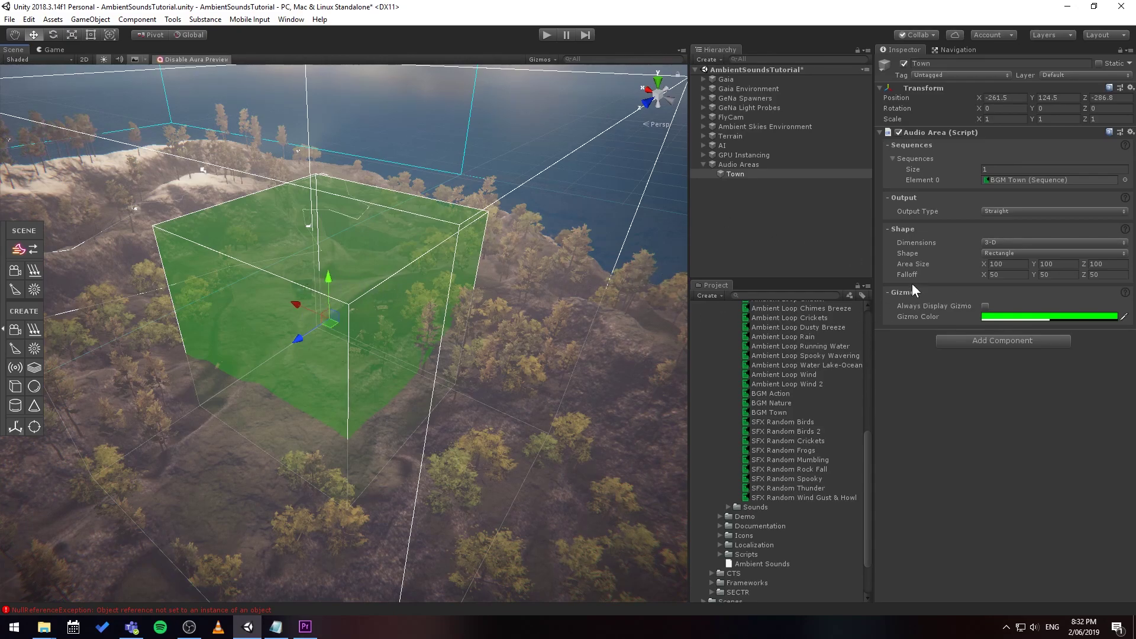
{"action": "left_click", "coordinate": [777, 174]}
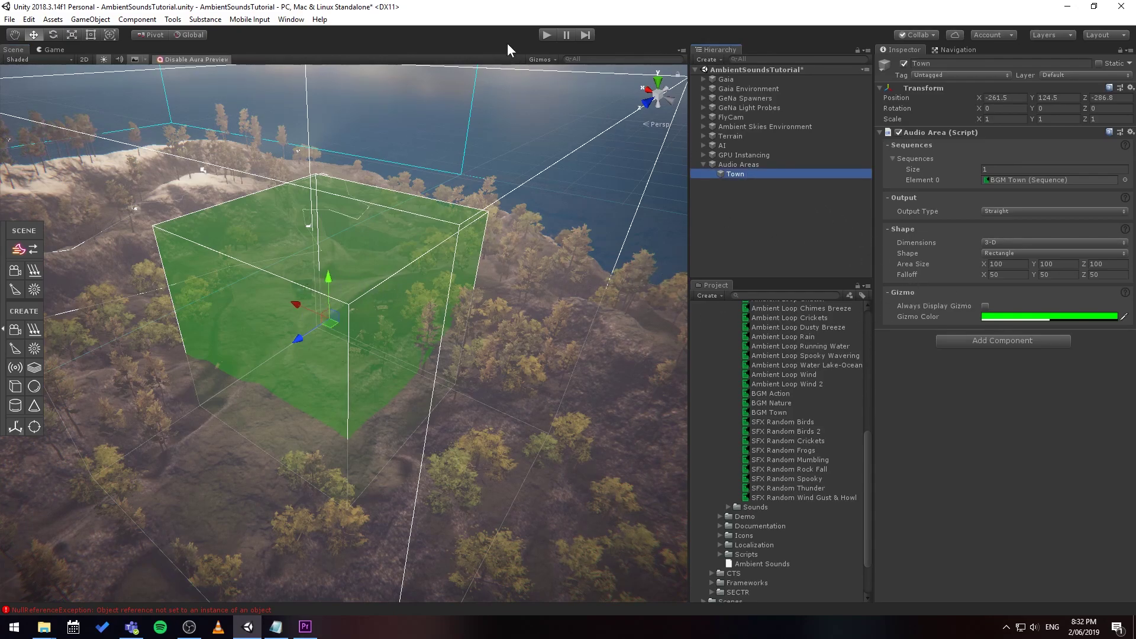
Expand FlyCam's camera settings, dock the Game view beside the Scene view and start play mode
{"action": "left_click", "coordinate": [726, 117]}
{"action": "right_click_drag", "start_coordinate": [578, 154], "coordinate": [441, 148]}
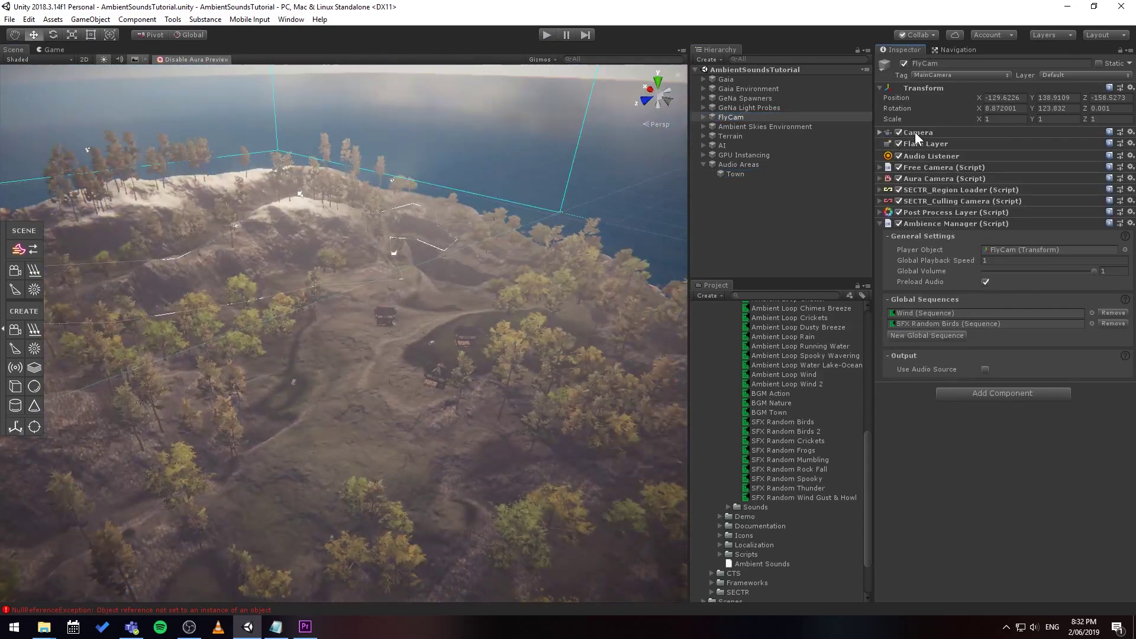
{"action": "left_click", "coordinate": [914, 132]}
{"action": "left_click_drag", "start_coordinate": [51, 49], "coordinate": [574, 232]}
{"action": "left_click_drag", "start_coordinate": [459, 253], "coordinate": [353, 254]}
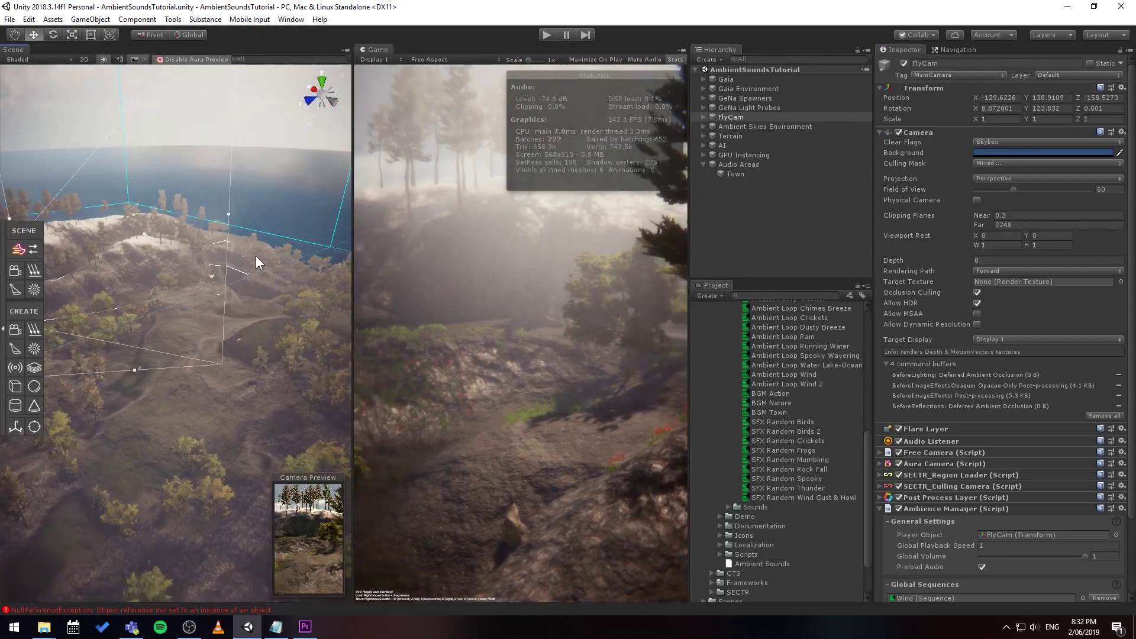
{"action": "left_click", "coordinate": [544, 36]}
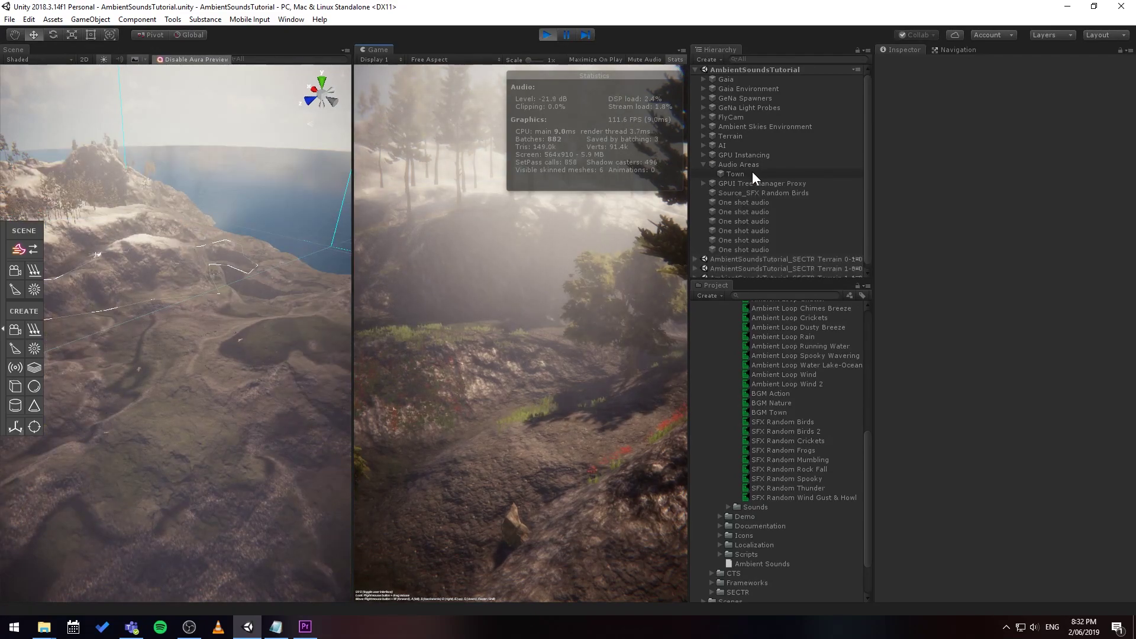
Select FlyCam together with the Town audio area and fly the camera toward the village
{"action": "left_click", "coordinate": [738, 116]}
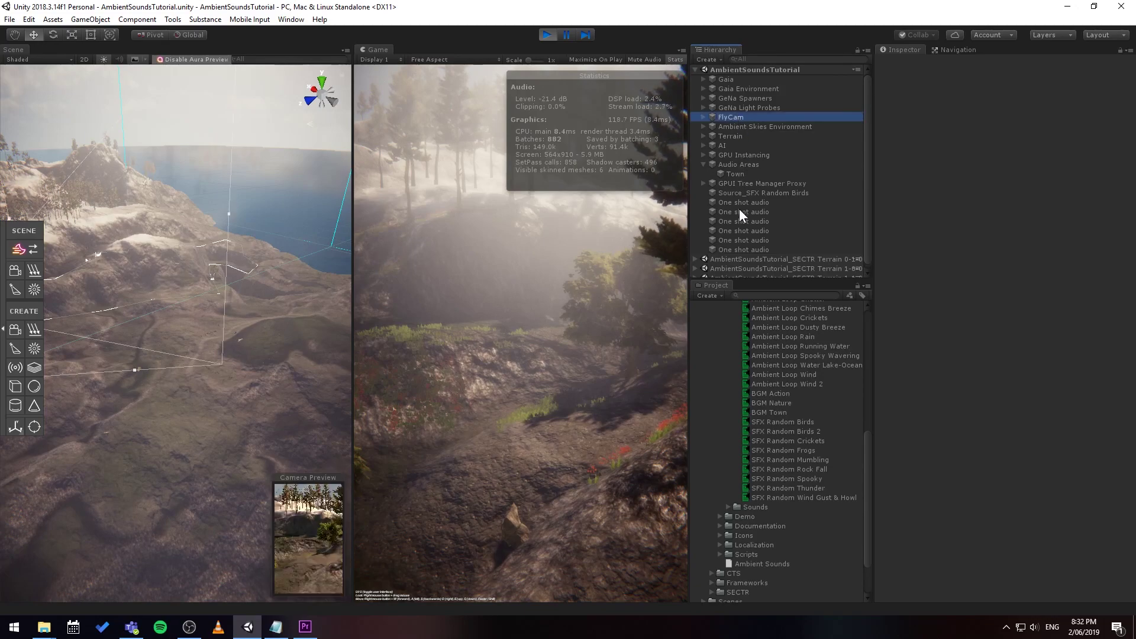
{"action": "left_click", "coordinate": [736, 174], "text": "ctrl"}
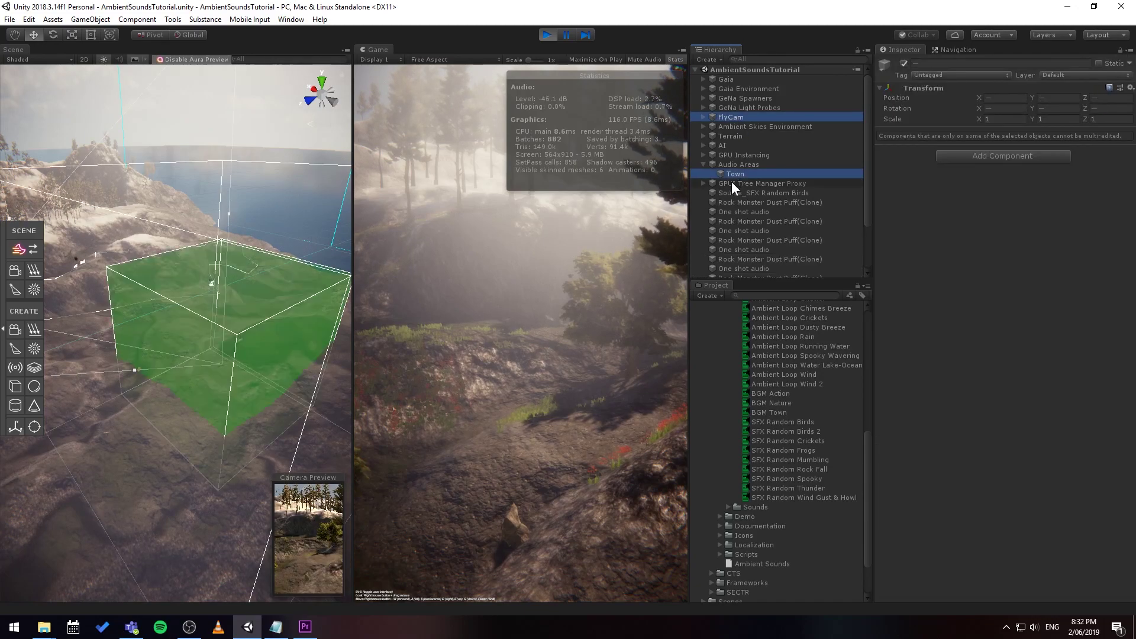
{"action": "left_click_drag", "start_coordinate": [331, 220], "coordinate": [317, 240], "text": "alt"}
{"action": "right_click_drag", "start_coordinate": [414, 263], "coordinate": [686, 294]}
{"action": "key", "text": "w"}
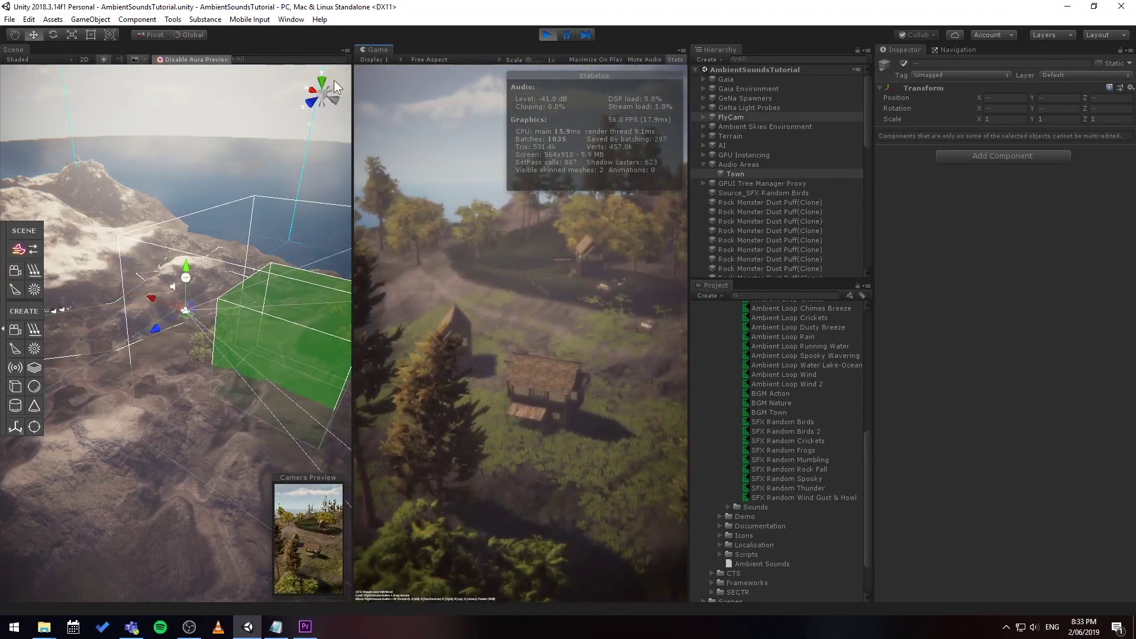
Open the Ambient Sounds Manager and place its window clear of the Scene and Game views
{"action": "left_click", "coordinate": [291, 20]}
{"action": "mouse_move", "coordinate": [341, 85]}
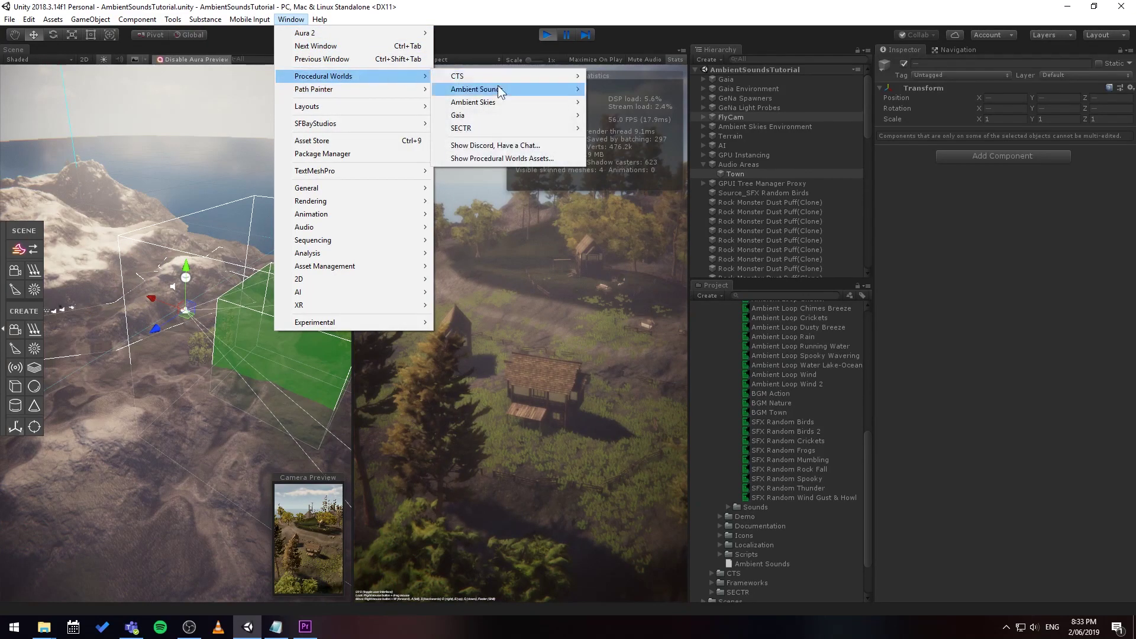
{"action": "mouse_move", "coordinate": [510, 91]}
{"action": "left_click", "coordinate": [645, 87]}
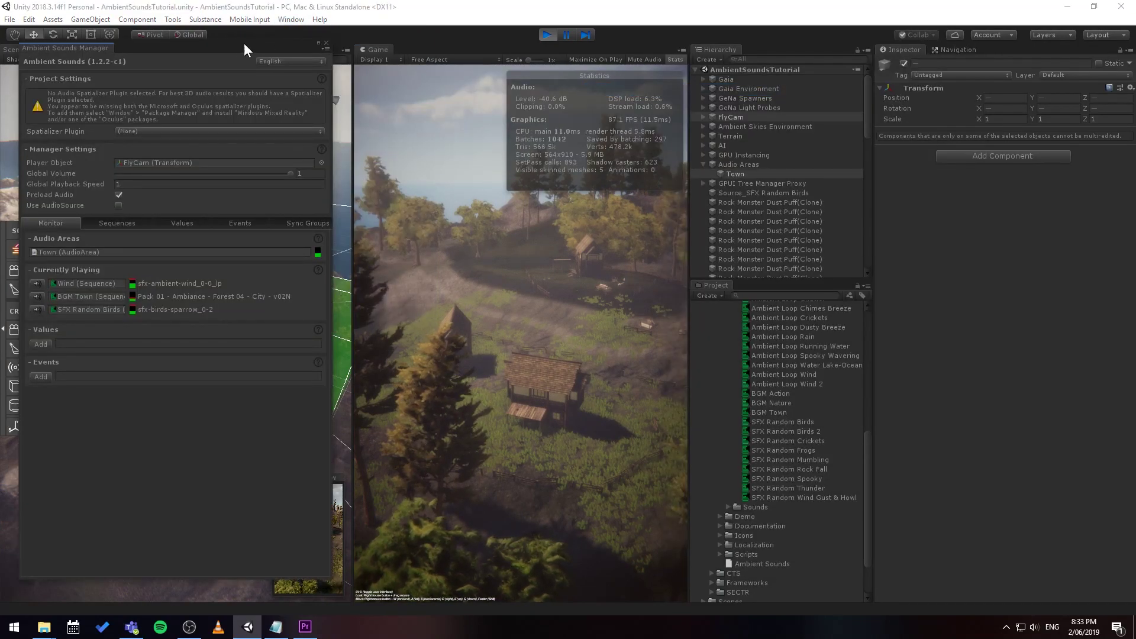
{"action": "left_click_drag", "start_coordinate": [245, 45], "coordinate": [1013, 69]}
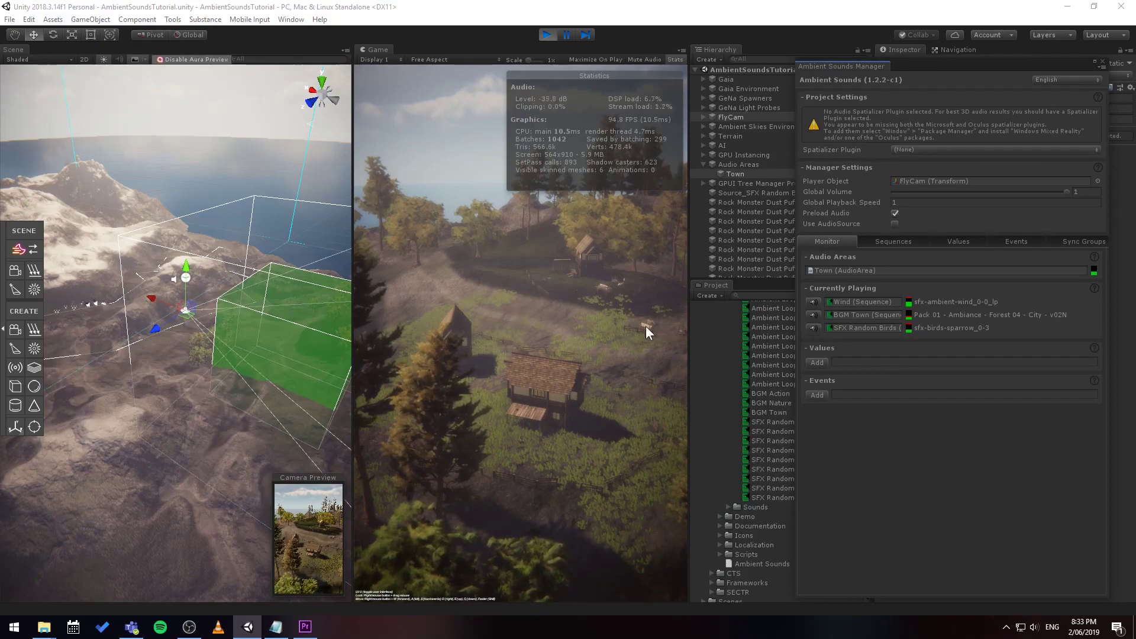
Fly the camera into the Town audio area while monitoring the playing sequences, and end the play test
{"action": "right_click_drag", "start_coordinate": [477, 339], "coordinate": [477, 339]}
{"action": "key", "text": "w"}
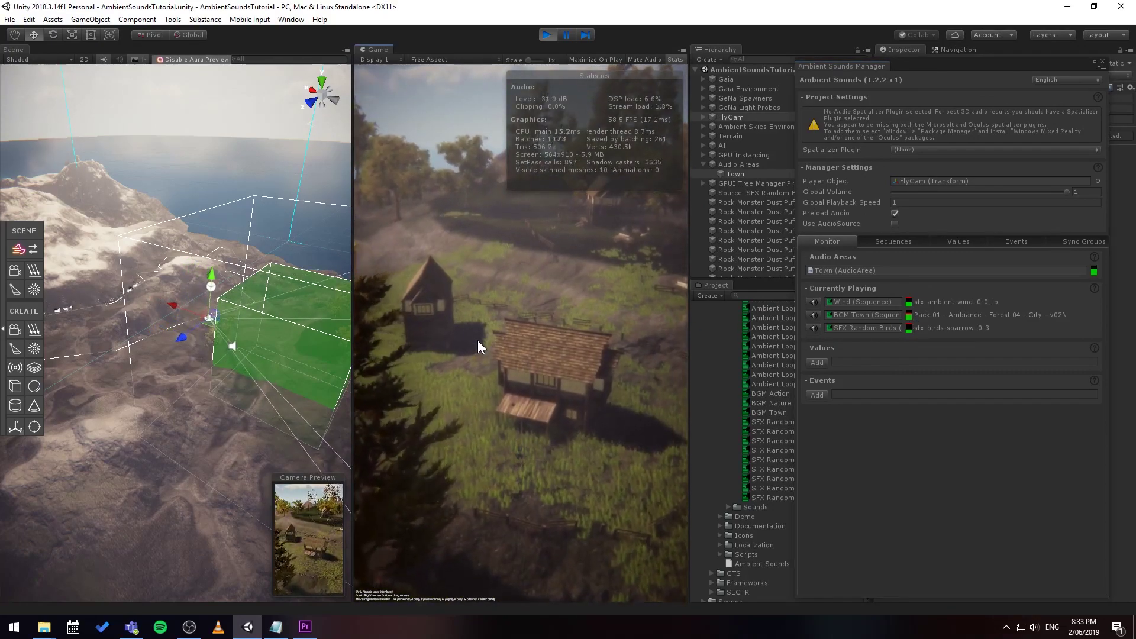
{"action": "key", "text": "w"}
{"action": "key", "text": "w"}
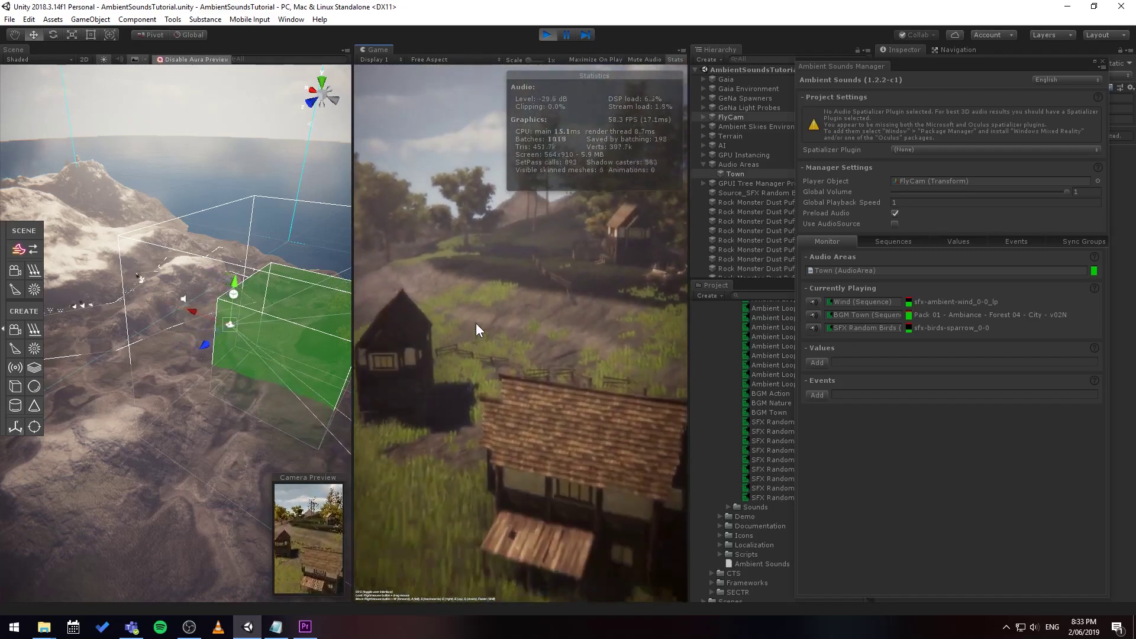
{"action": "key", "text": "w"}
{"action": "right_click_drag", "start_coordinate": [476, 323], "coordinate": [304, 339]}
{"action": "key", "text": "w"}
{"action": "left_click", "coordinate": [1101, 63]}
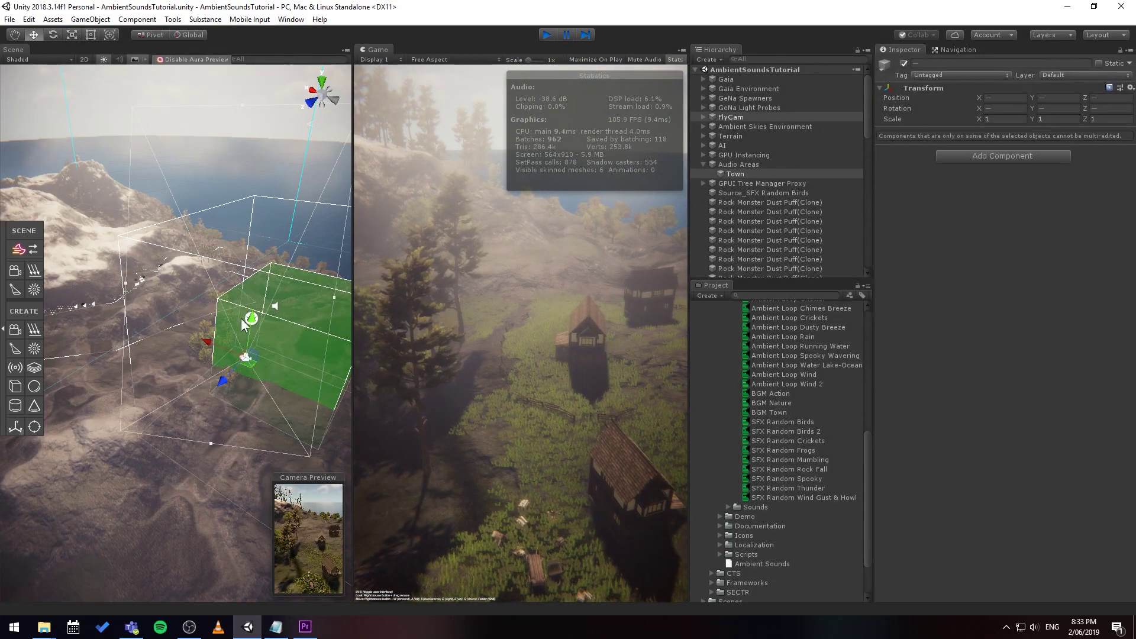
{"action": "key", "text": "ctrl+p"}
Enlarge the Scene view and change the Town audio area's dimensions to 2-D
{"action": "left_click_drag", "start_coordinate": [352, 308], "coordinate": [522, 305]}
{"action": "middle_click_drag", "start_coordinate": [436, 294], "coordinate": [367, 301]}
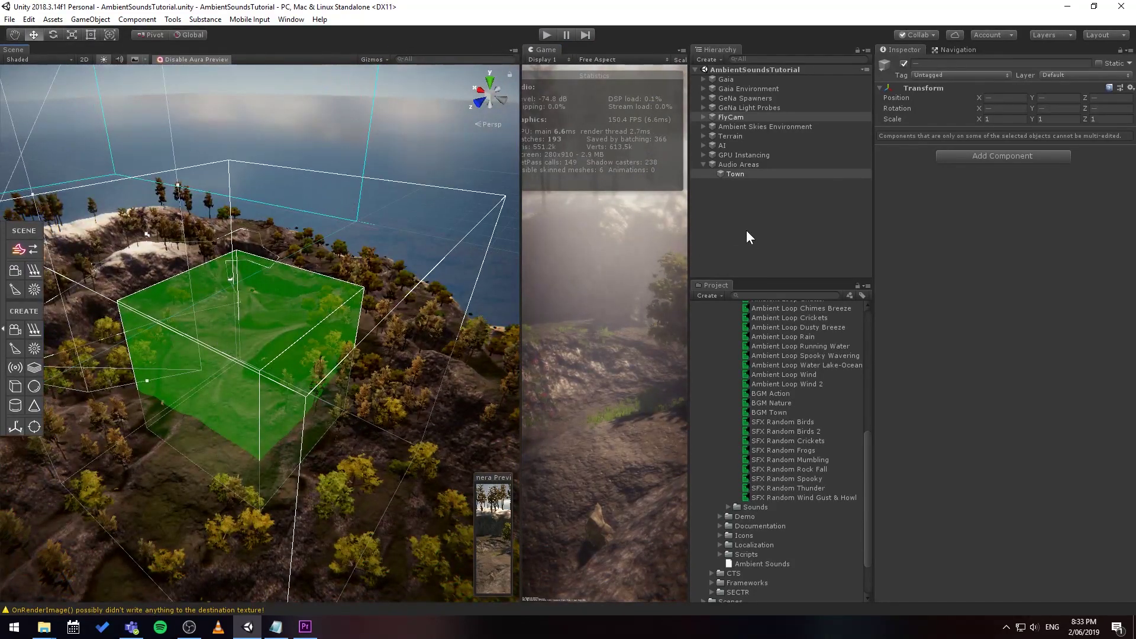
{"action": "left_click", "coordinate": [737, 176]}
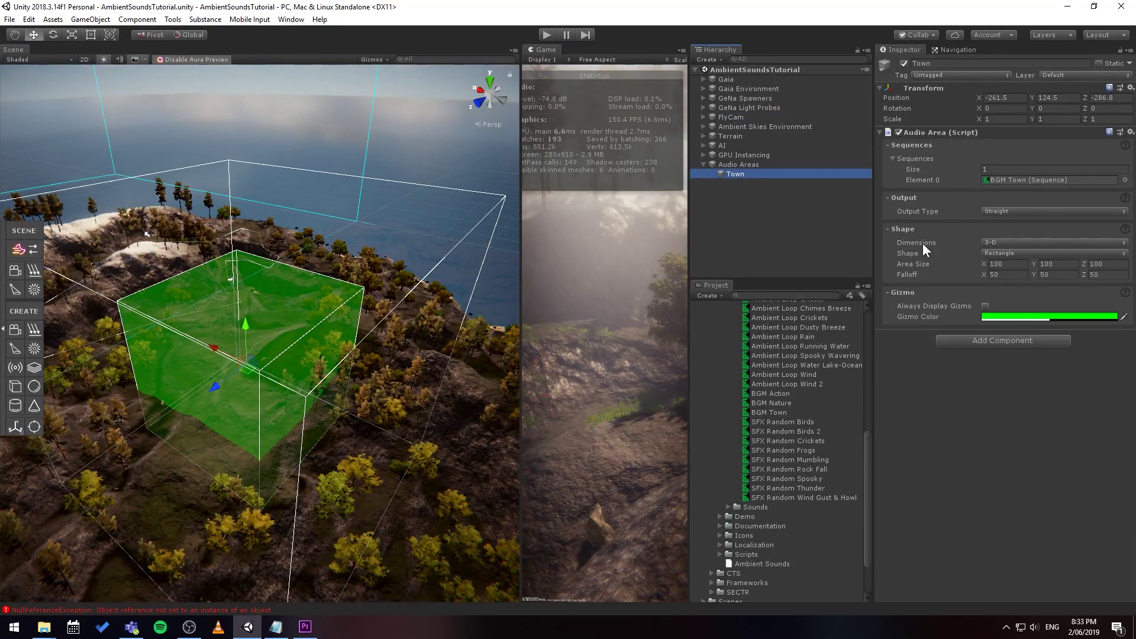
{"action": "left_click", "coordinate": [1005, 240]}
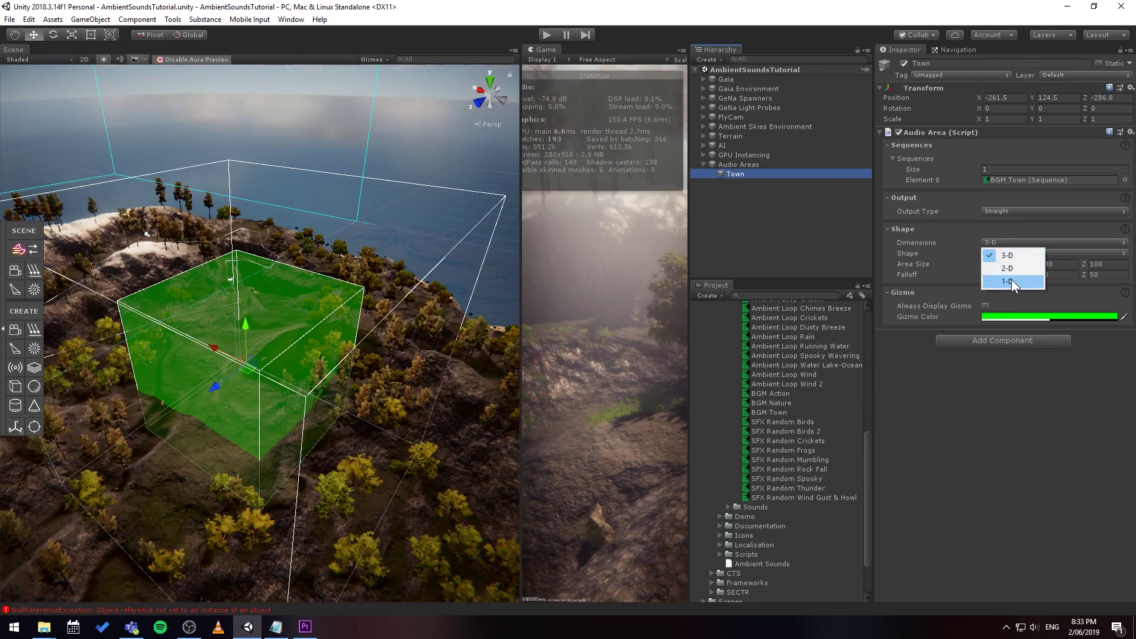
{"action": "left_click", "coordinate": [1023, 269]}
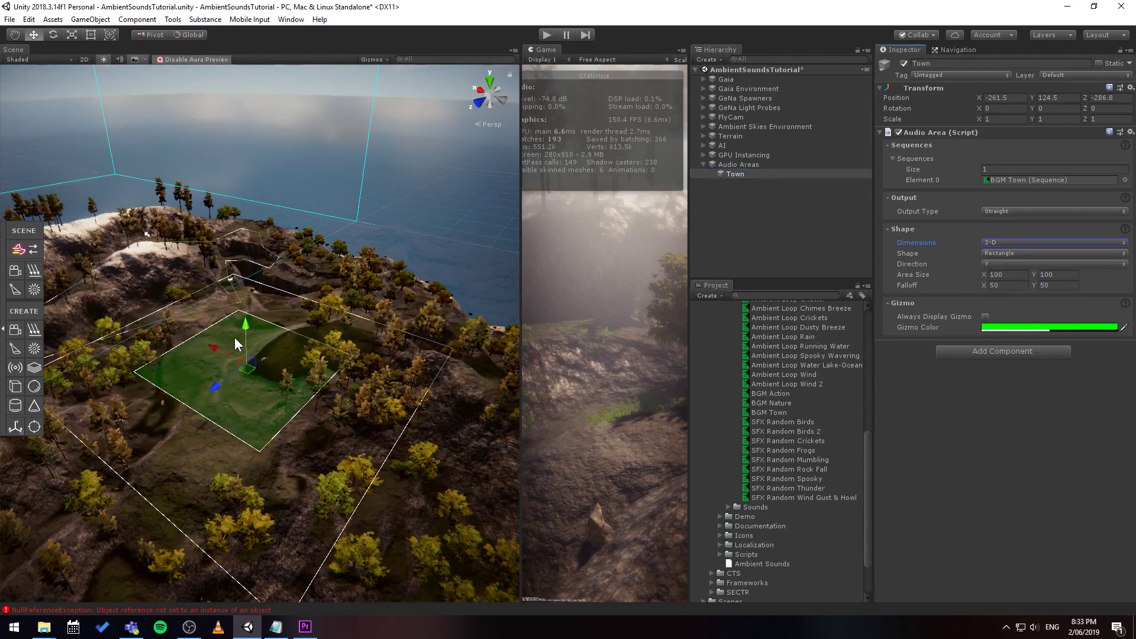
{"action": "scroll", "coordinate": [234, 337], "scroll_direction": "up", "scroll_amount": 5}
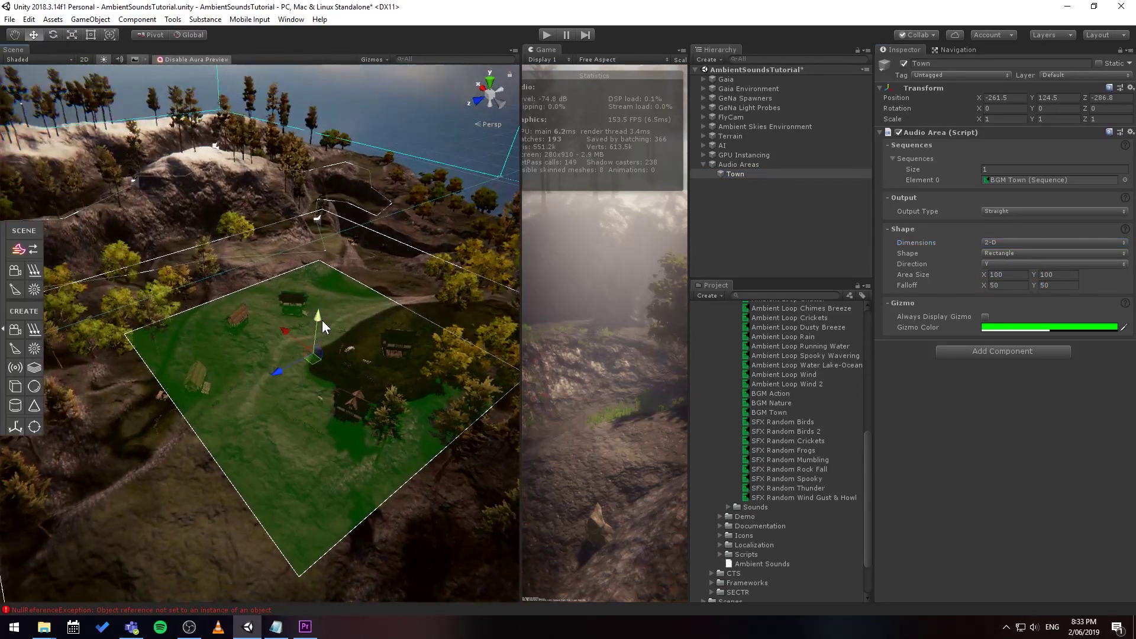
Raise the 2-D Town audio area above the village to a Y position of about 137.1
{"action": "left_click_drag", "start_coordinate": [322, 321], "coordinate": [364, 304]}
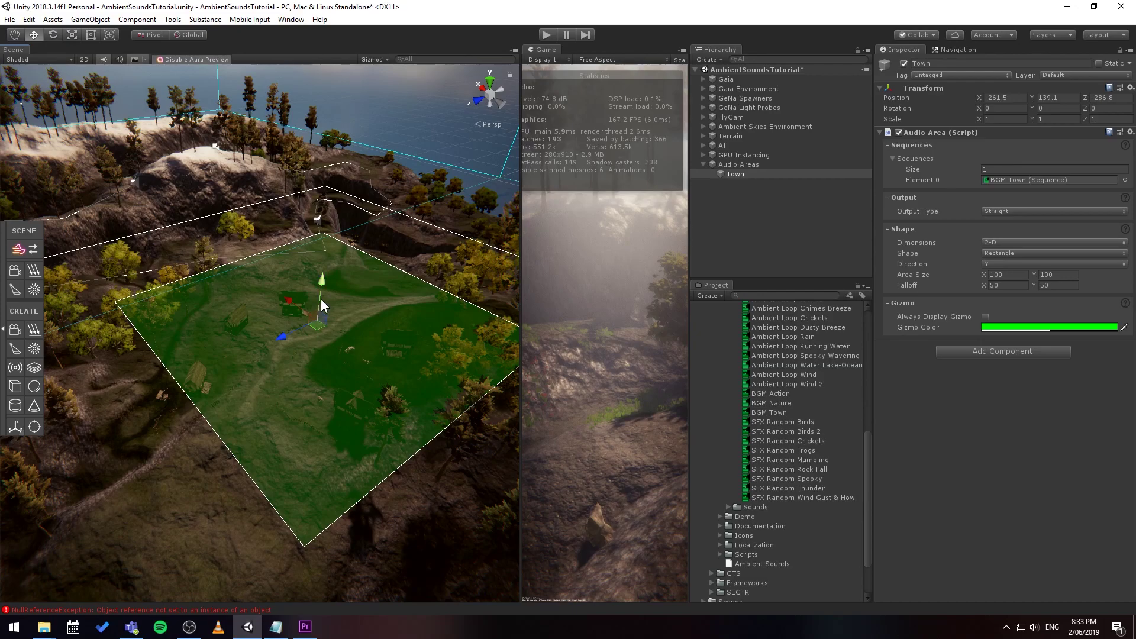
{"action": "mouse_move", "coordinate": [320, 299]}
{"action": "left_mouse_down"}
{"action": "mouse_move", "coordinate": [303, 283]}
{"action": "mouse_move", "coordinate": [321, 179]}
{"action": "mouse_move", "coordinate": [313, 304]}
{"action": "left_mouse_up"}
{"action": "scroll", "coordinate": [321, 295], "scroll_direction": "down", "scroll_amount": 3}
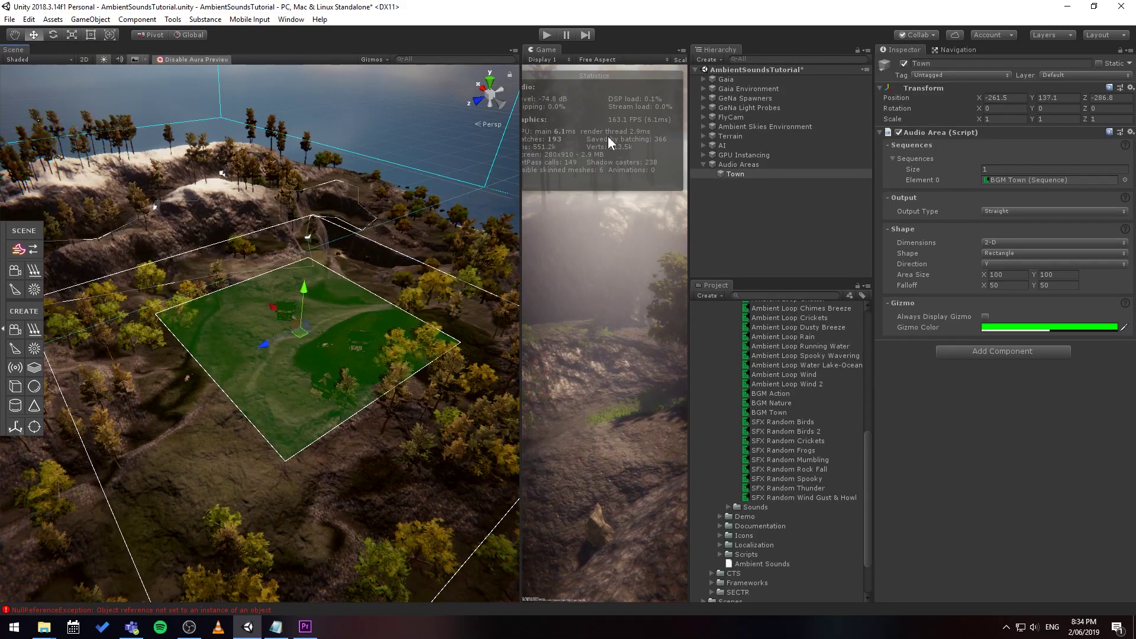
Run the scene with an enlarged Game view and fly the camera toward the village
{"action": "left_click", "coordinate": [549, 35]}
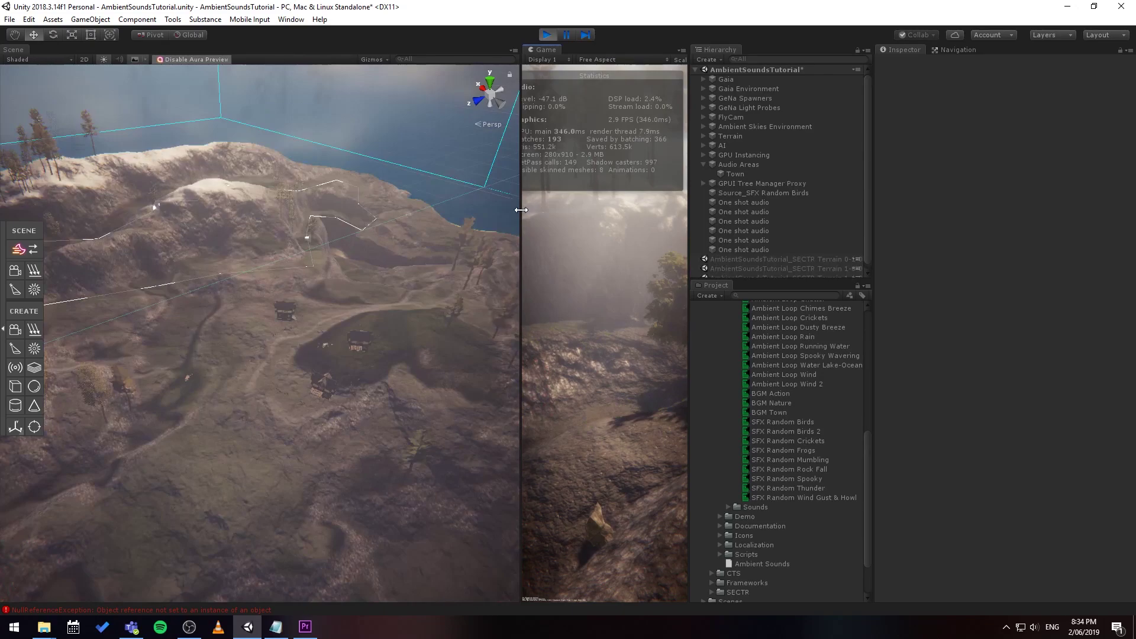
{"action": "left_click_drag", "start_coordinate": [520, 209], "coordinate": [289, 249]}
{"action": "right_click_drag", "start_coordinate": [395, 249], "coordinate": [609, 260]}
{"action": "key", "text": "s"}
{"action": "key", "text": "w"}
{"action": "scroll", "coordinate": [286, 239], "scroll_direction": "down", "scroll_amount": 3}
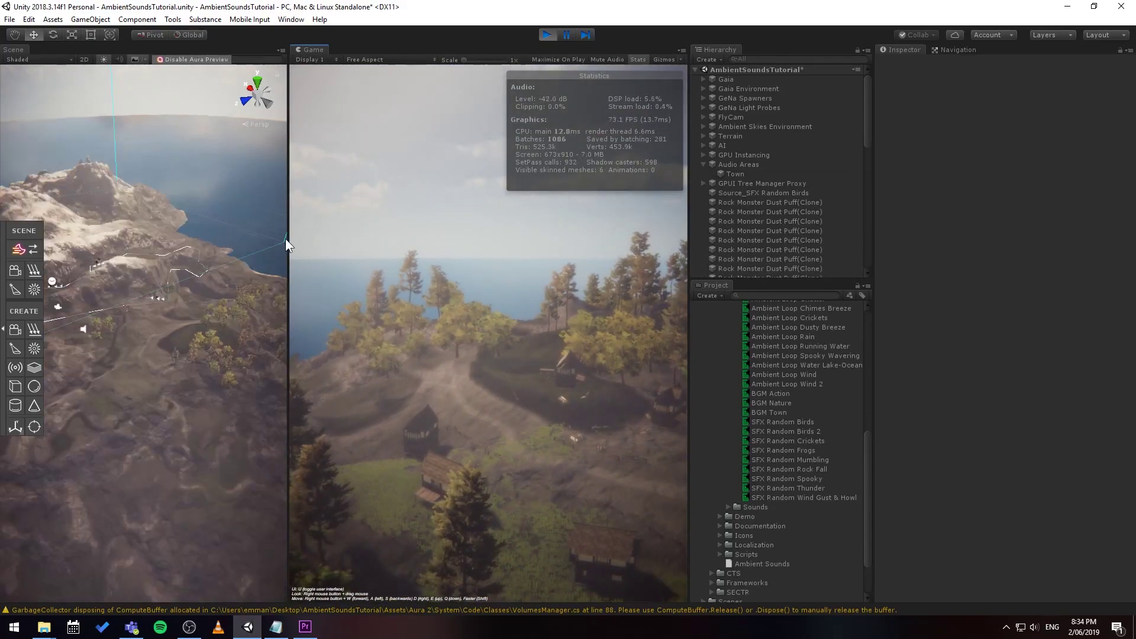
Select Town and FlyCam together and fly the camera across the village to test the 2-D area
{"action": "left_click", "coordinate": [747, 165]}
{"action": "left_click", "coordinate": [747, 173]}
{"action": "left_click", "coordinate": [729, 117], "text": "ctrl"}
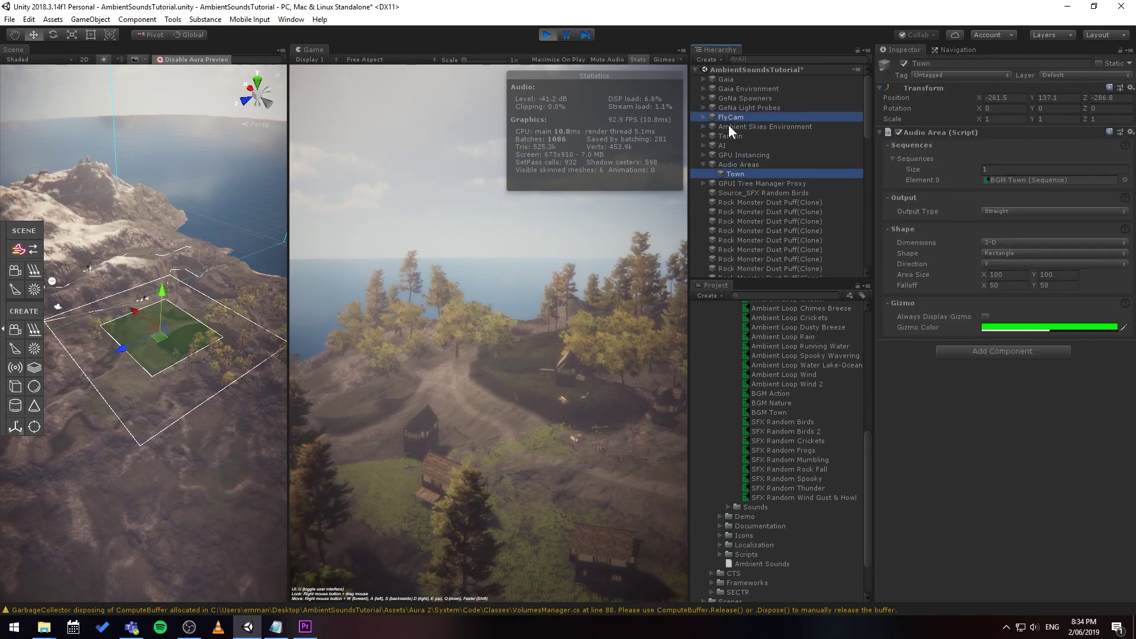
{"action": "left_click", "coordinate": [435, 285]}
{"action": "key", "text": "w"}
{"action": "right_click_drag", "start_coordinate": [435, 285], "coordinate": [499, 95]}
{"action": "key", "text": "w"}
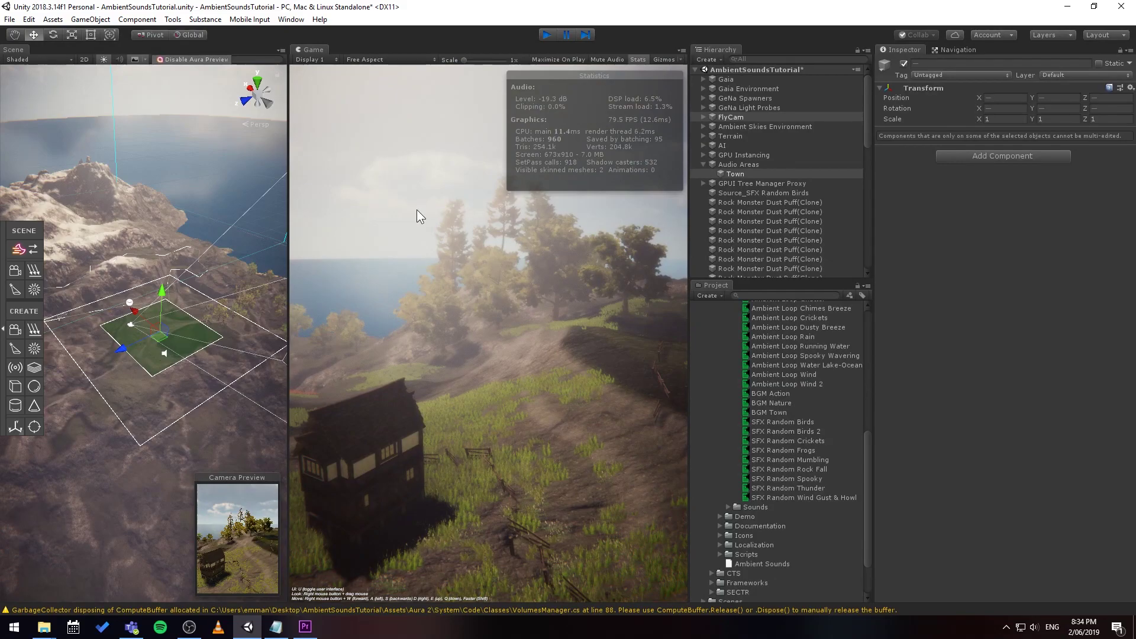
Stop play mode, enlarge the Scene view and frame the sandy shoreline with the rocks in the water
{"action": "key", "text": "ctrl+p"}
{"action": "left_click_drag", "start_coordinate": [288, 223], "coordinate": [673, 246]}
{"action": "middle_click_drag", "start_coordinate": [495, 277], "coordinate": [308, 294]}
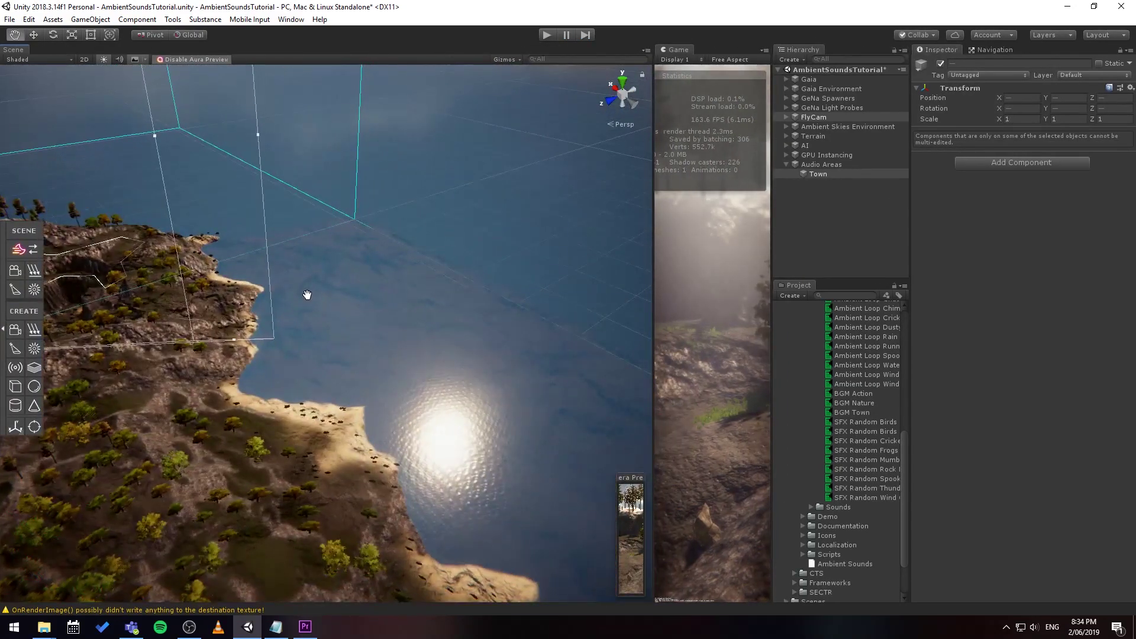
{"action": "scroll", "coordinate": [307, 294], "scroll_direction": "up", "scroll_amount": 10}
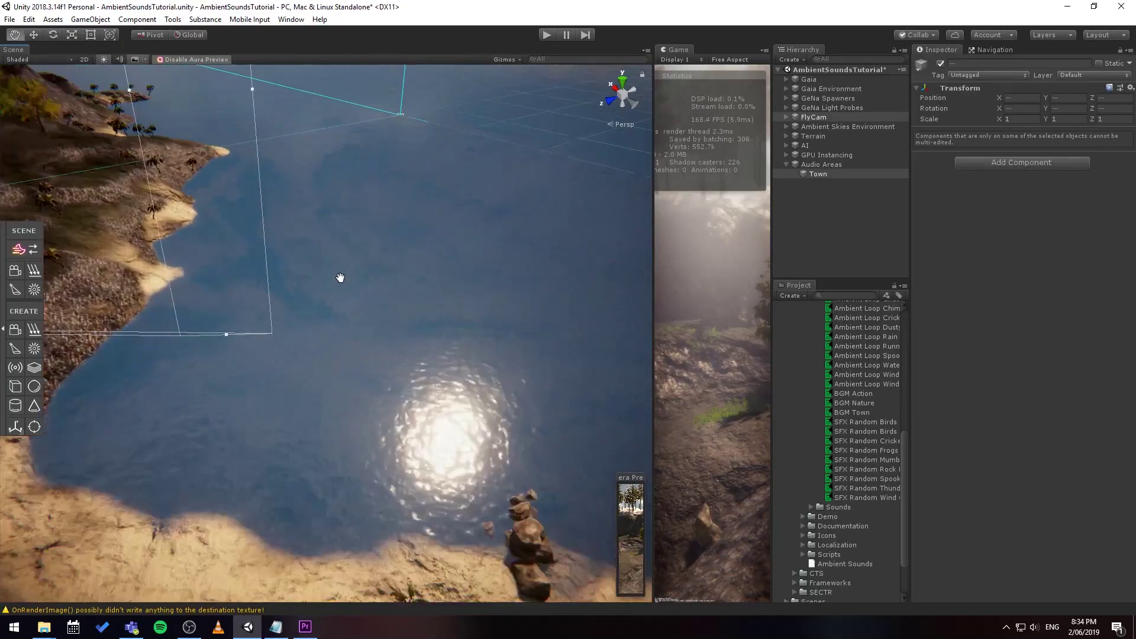
{"action": "left_click_drag", "start_coordinate": [340, 277], "coordinate": [910, 291], "text": "alt"}
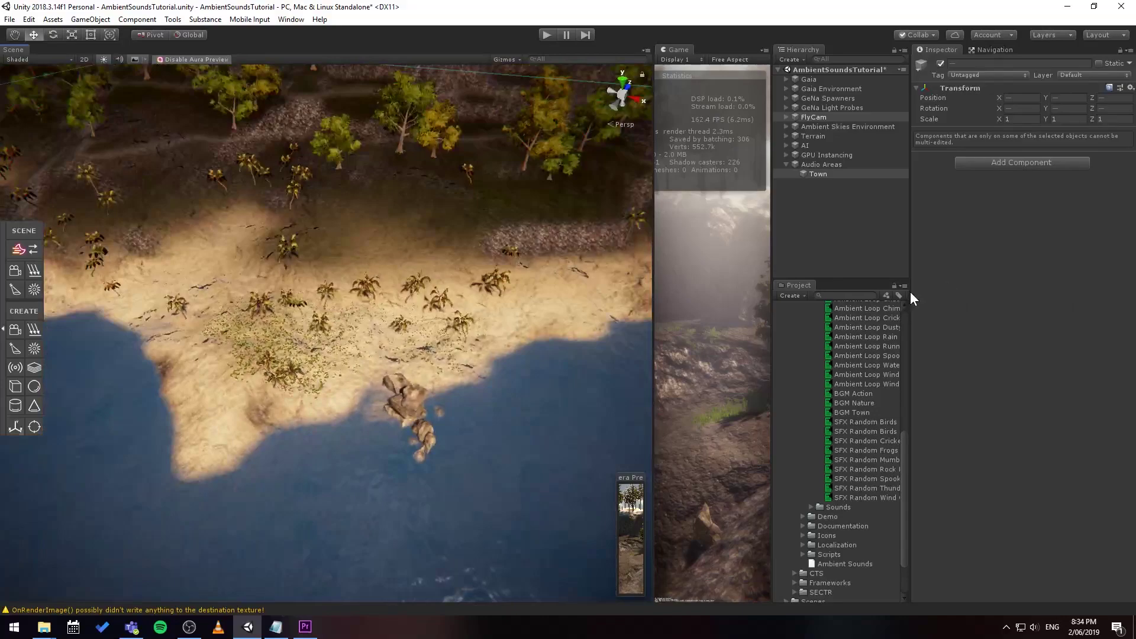
{"action": "right_click_drag", "start_coordinate": [531, 219], "coordinate": [549, 182]}
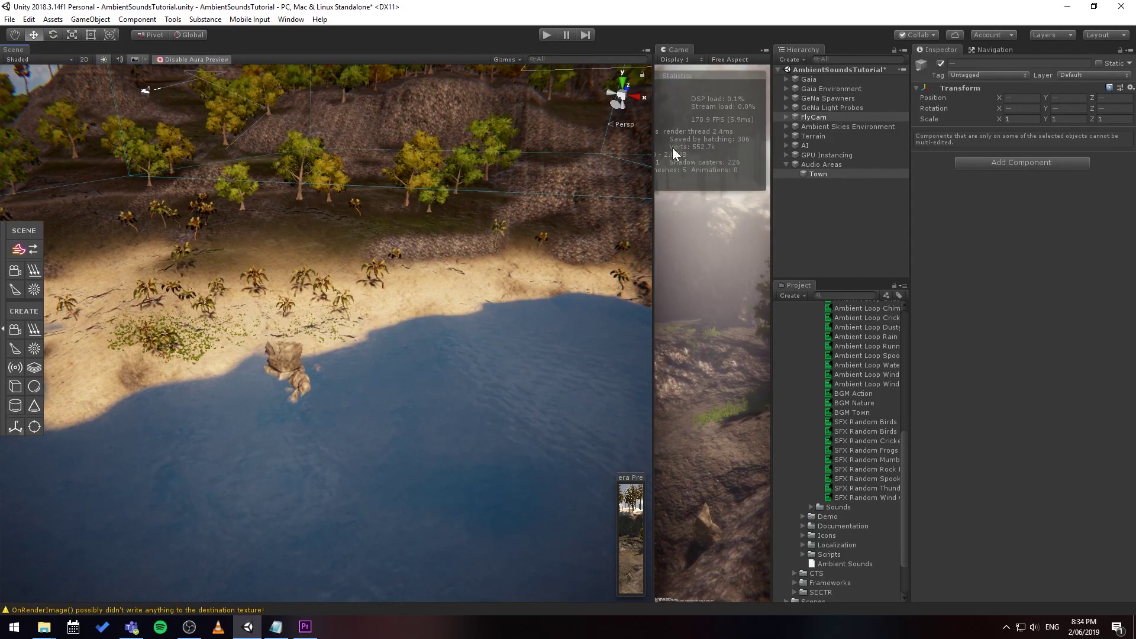
Run the scene and open the Ambient Sounds Manager
{"action": "left_click", "coordinate": [544, 36]}
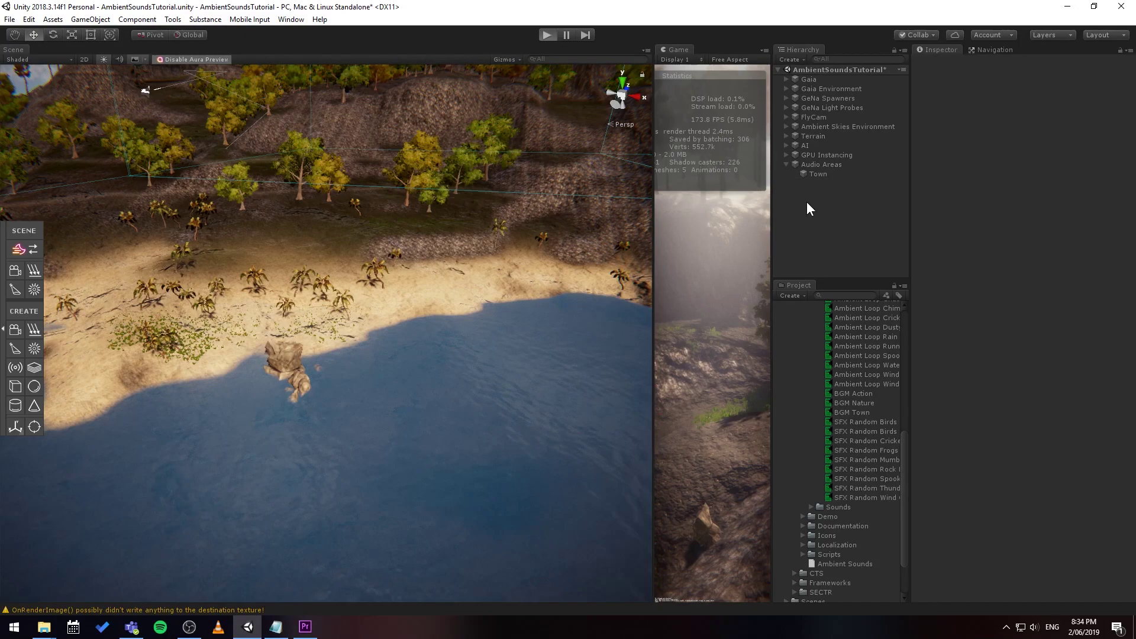
{"action": "left_click", "coordinate": [295, 19]}
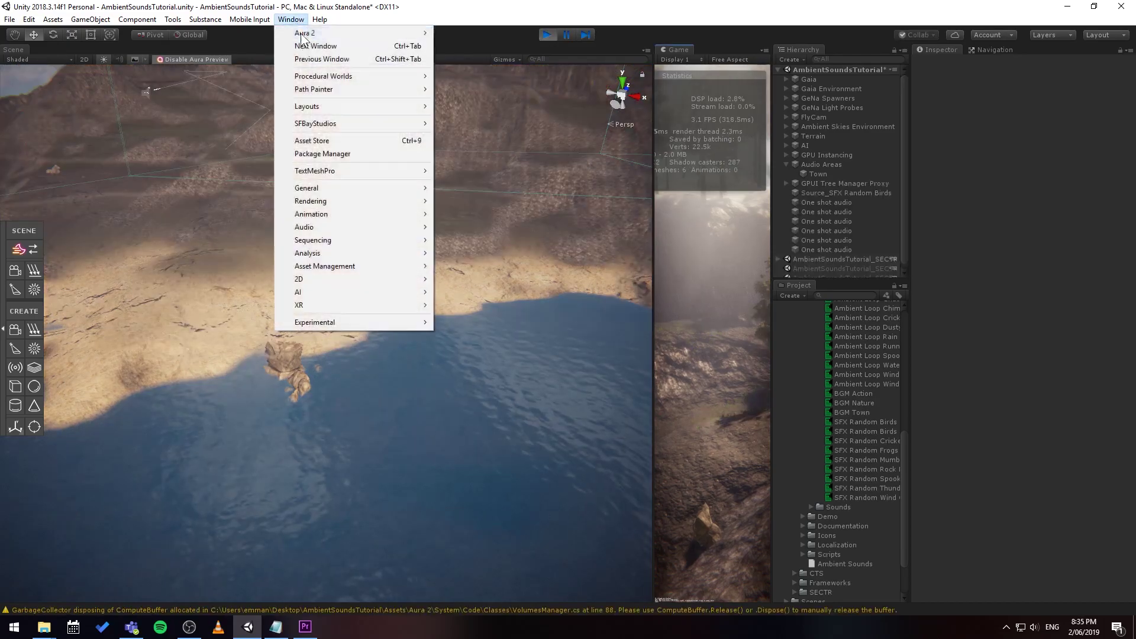
{"action": "mouse_move", "coordinate": [323, 76]}
{"action": "mouse_move", "coordinate": [487, 91]}
{"action": "left_click", "coordinate": [621, 91]}
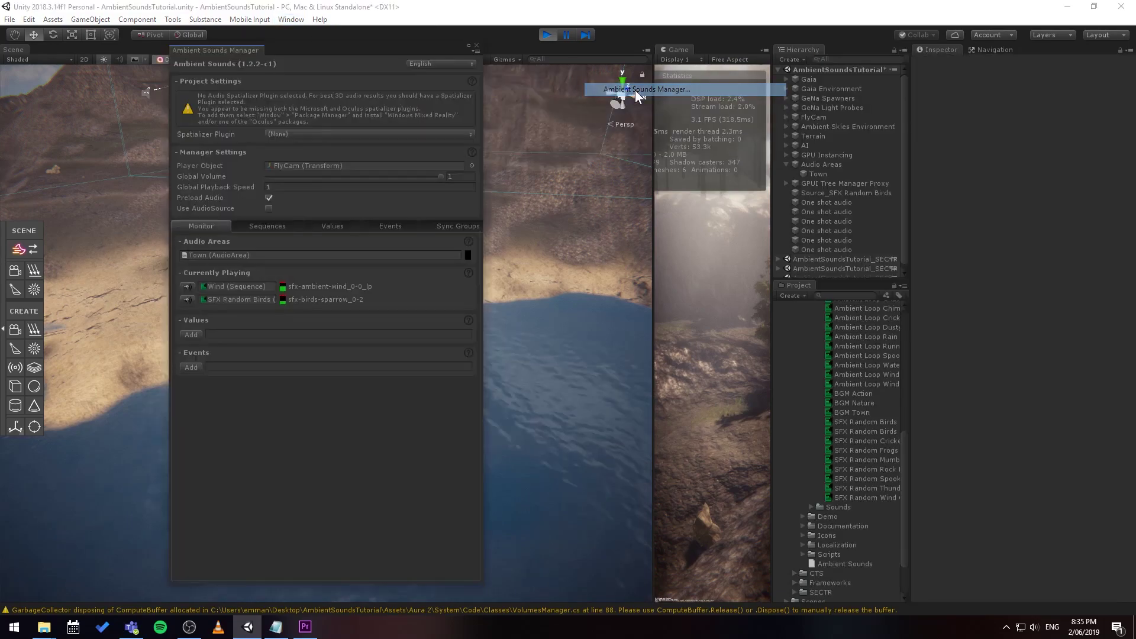
Play the Water sequence from the manager's sequence list, check it in the monitor and close the manager
{"action": "left_click", "coordinate": [265, 228]}
{"action": "scroll", "coordinate": [287, 298], "scroll_direction": "down", "scroll_amount": 3}
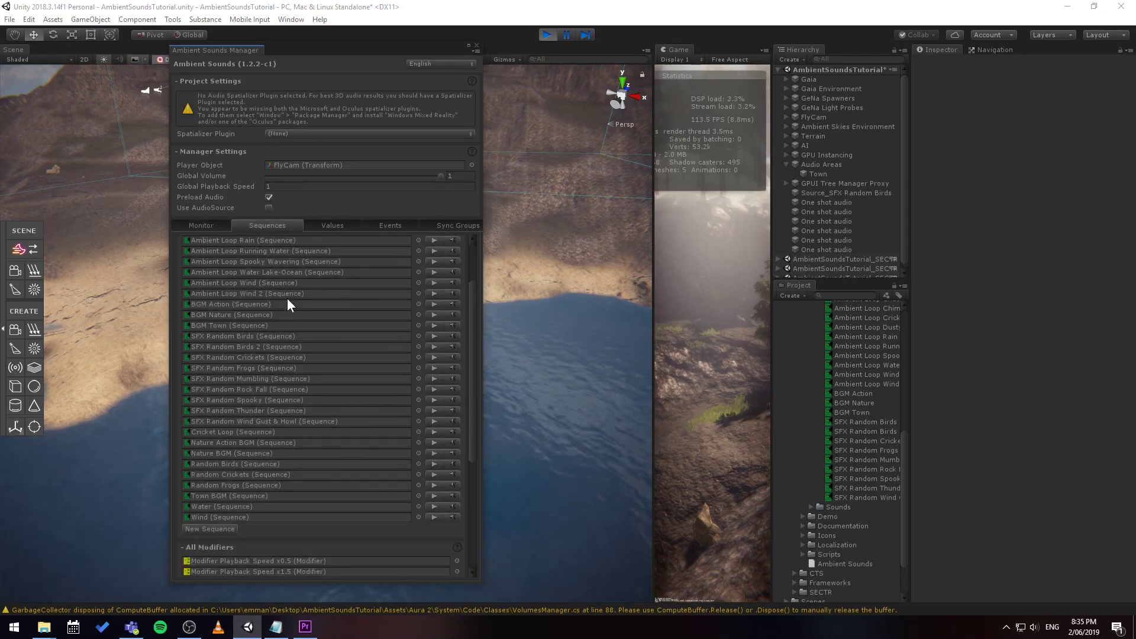
{"action": "scroll", "coordinate": [286, 298], "scroll_direction": "down", "scroll_amount": 1}
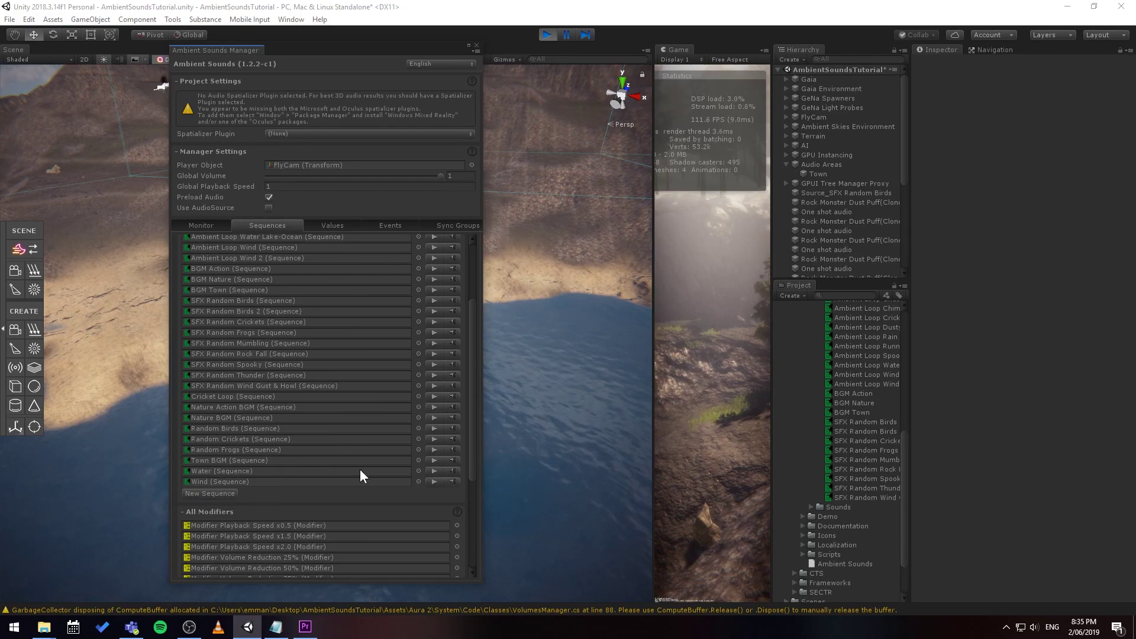
{"action": "left_click", "coordinate": [436, 471]}
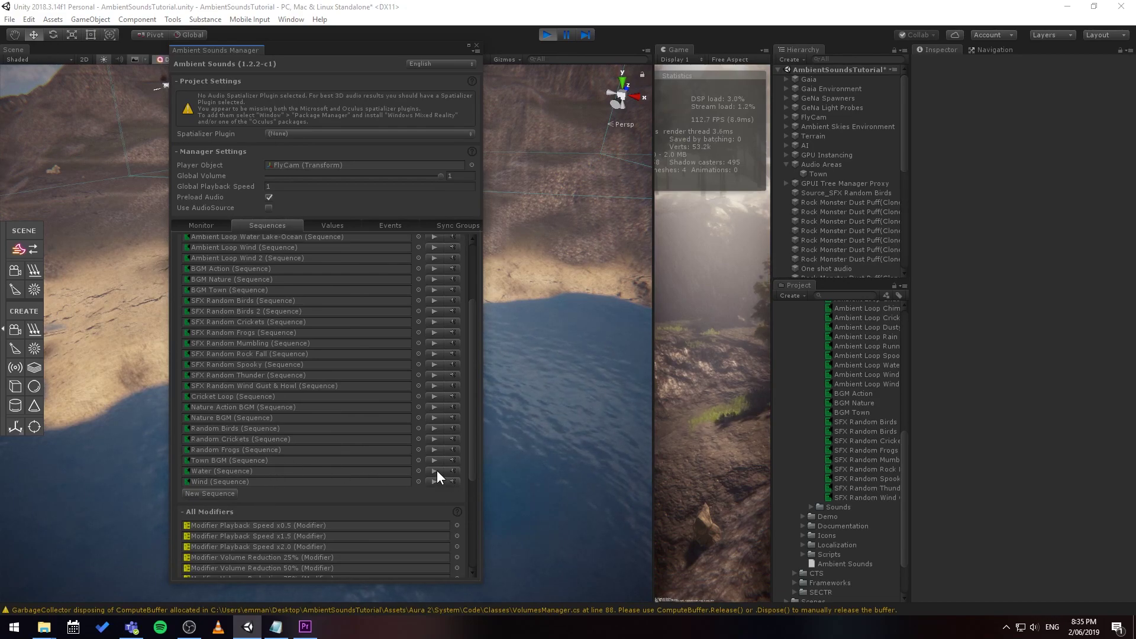
{"action": "left_click", "coordinate": [211, 223]}
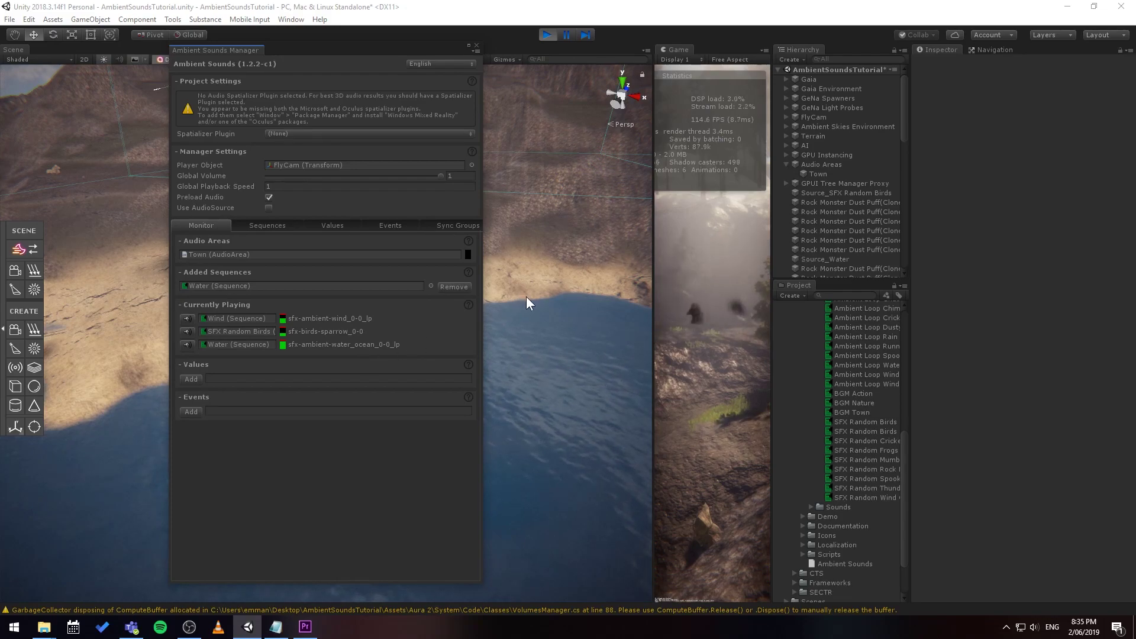
{"action": "left_click", "coordinate": [477, 46]}
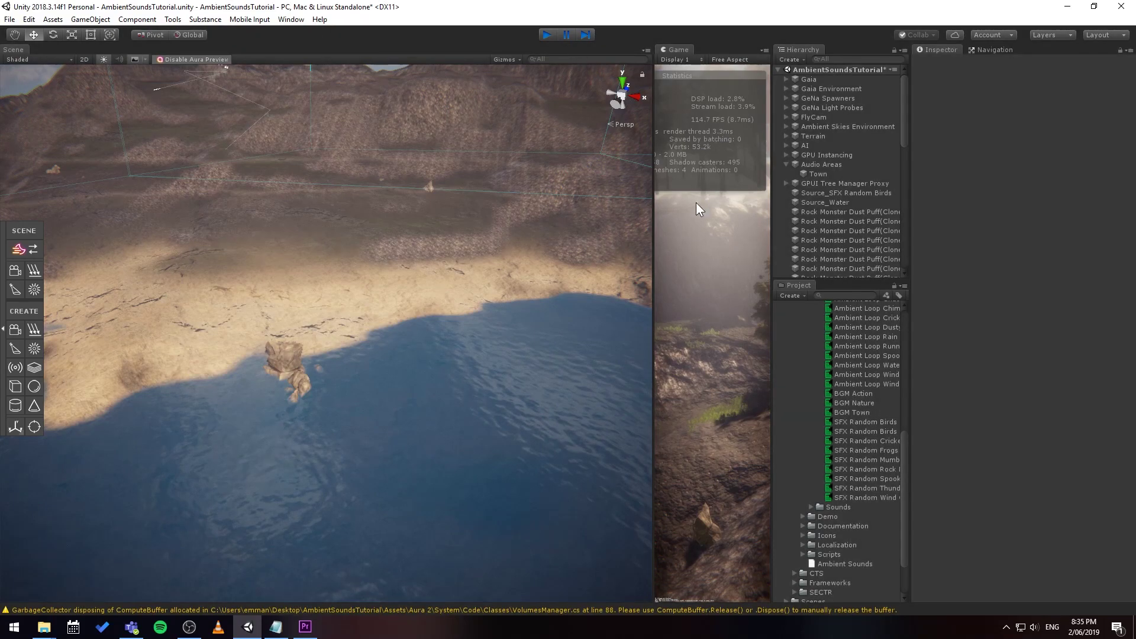
Widen the Game view and create an Ambient Sounds audio area named Water under Audio Areas
{"action": "right_click_drag", "start_coordinate": [385, 275], "coordinate": [561, 308]}
{"action": "left_click_drag", "start_coordinate": [560, 308], "coordinate": [563, 281], "text": "alt"}
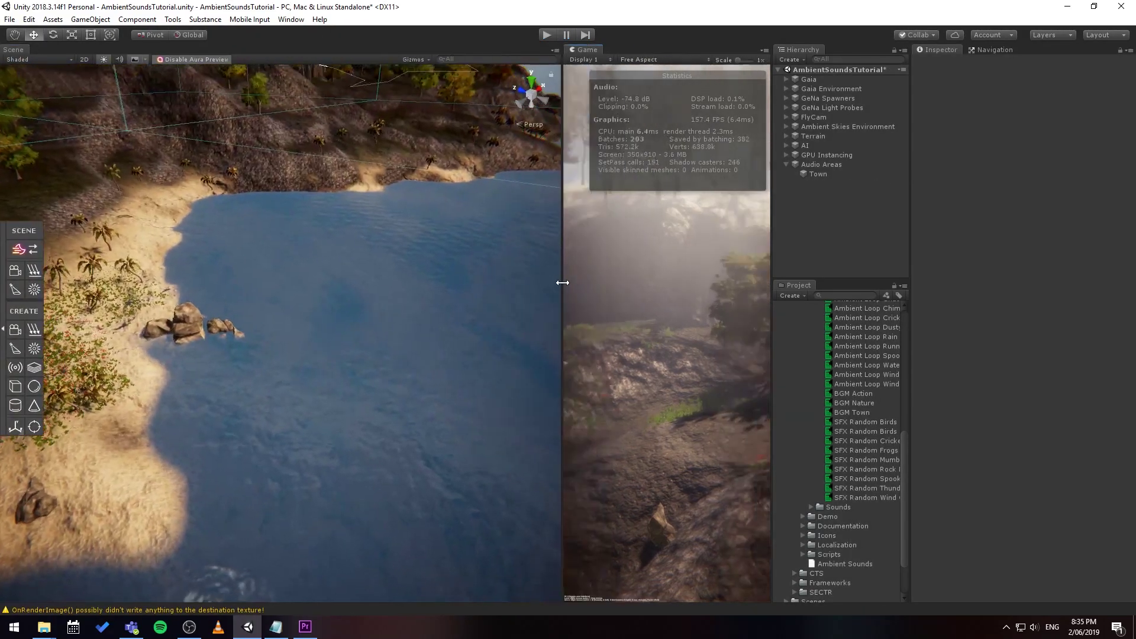
{"action": "right_click", "coordinate": [814, 218]}
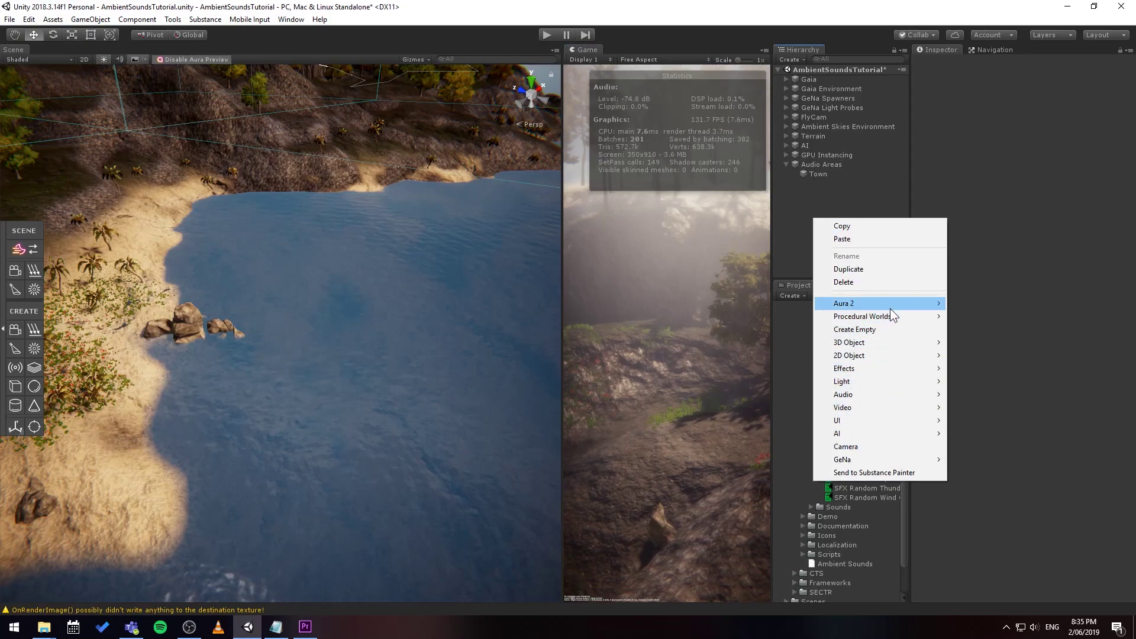
{"action": "mouse_move", "coordinate": [893, 320]}
{"action": "mouse_move", "coordinate": [981, 315]}
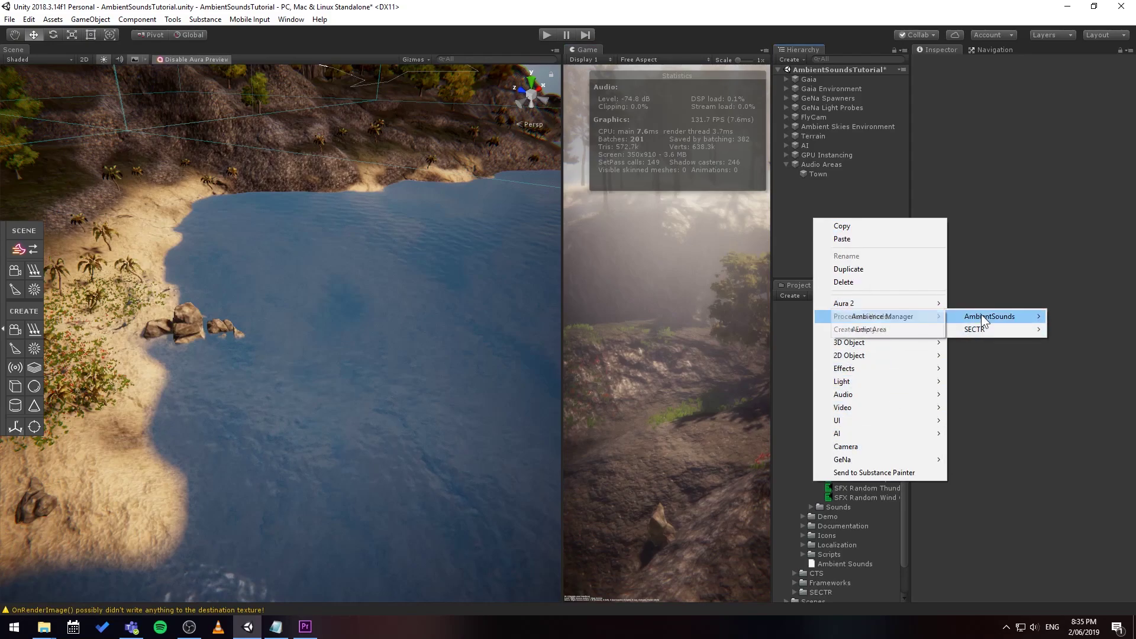
{"action": "left_click", "coordinate": [886, 327]}
{"action": "mouse_move", "coordinate": [805, 185]}
{"action": "left_mouse_down"}
{"action": "mouse_move", "coordinate": [823, 168]}
{"action": "mouse_move", "coordinate": [822, 179]}
{"action": "left_mouse_up"}
{"action": "left_click", "coordinate": [821, 182]}
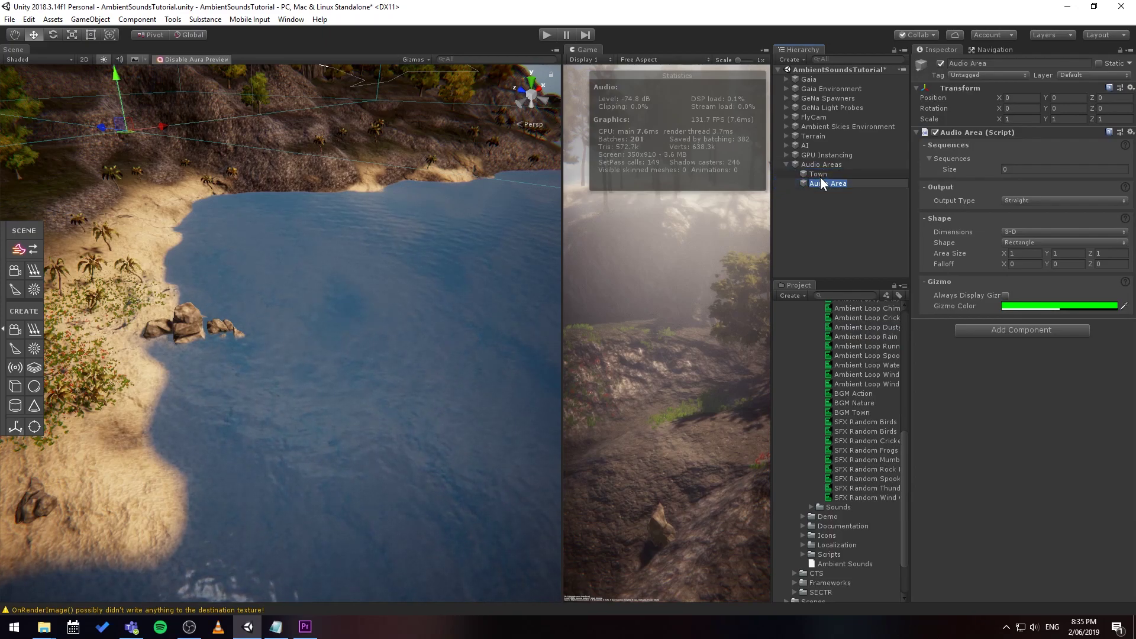
{"action": "type", "text": "Water"}
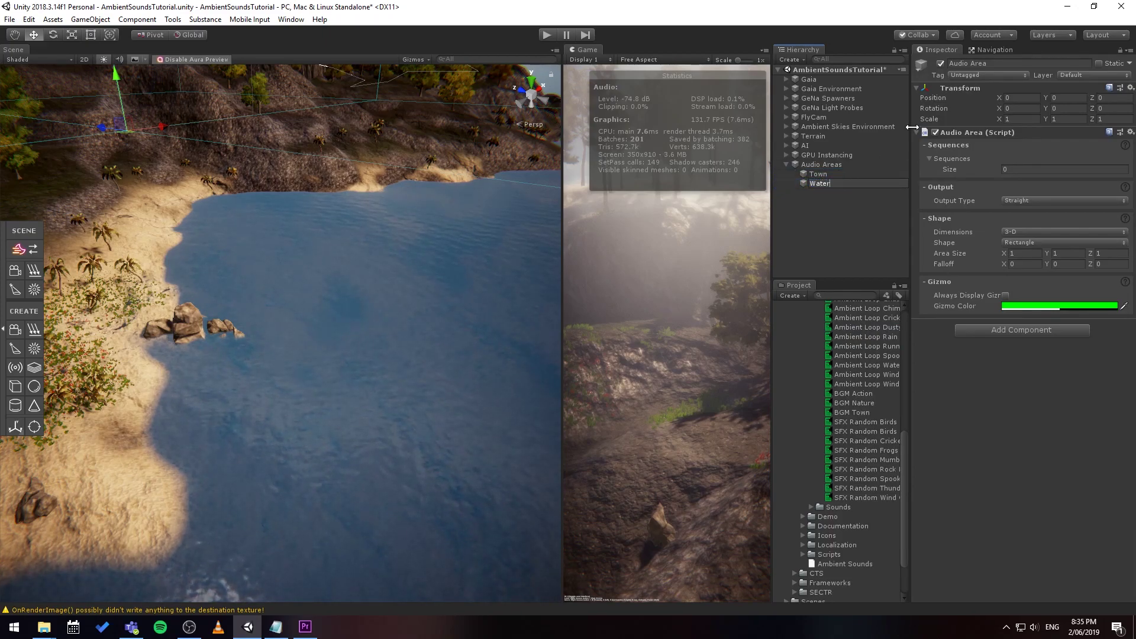
{"action": "key", "text": "Return"}
Set the Water area's Sequences size to 1 and assign the Water sequence to Element 0
{"action": "left_click", "coordinate": [1083, 169]}
{"action": "type", "text": "1"}
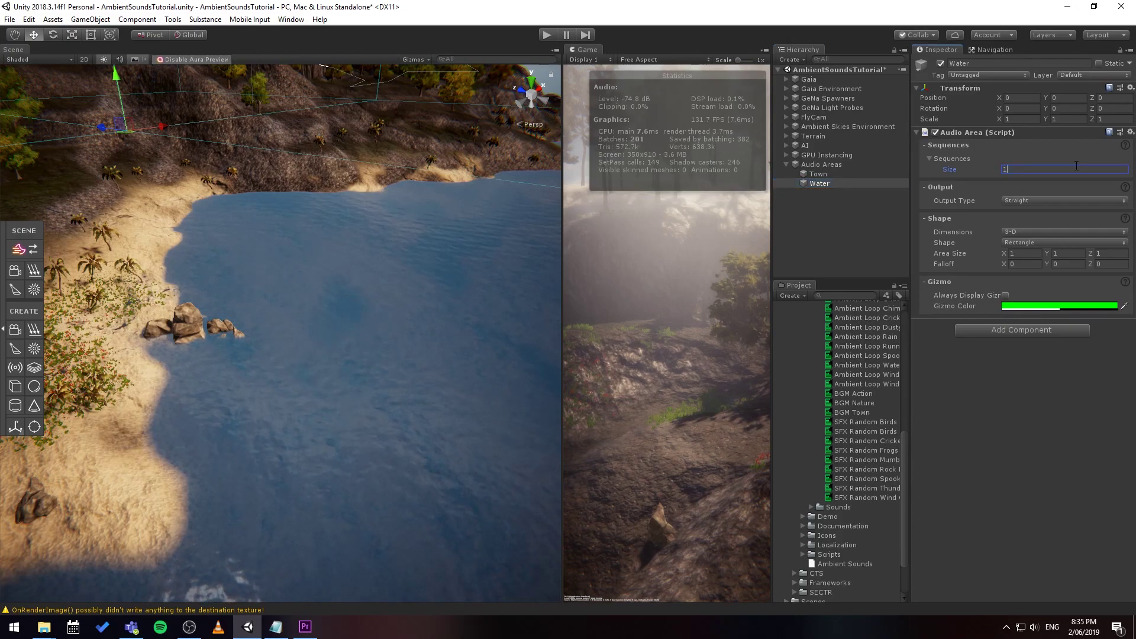
{"action": "key", "text": "Return"}
{"action": "left_click", "coordinate": [1124, 180]}
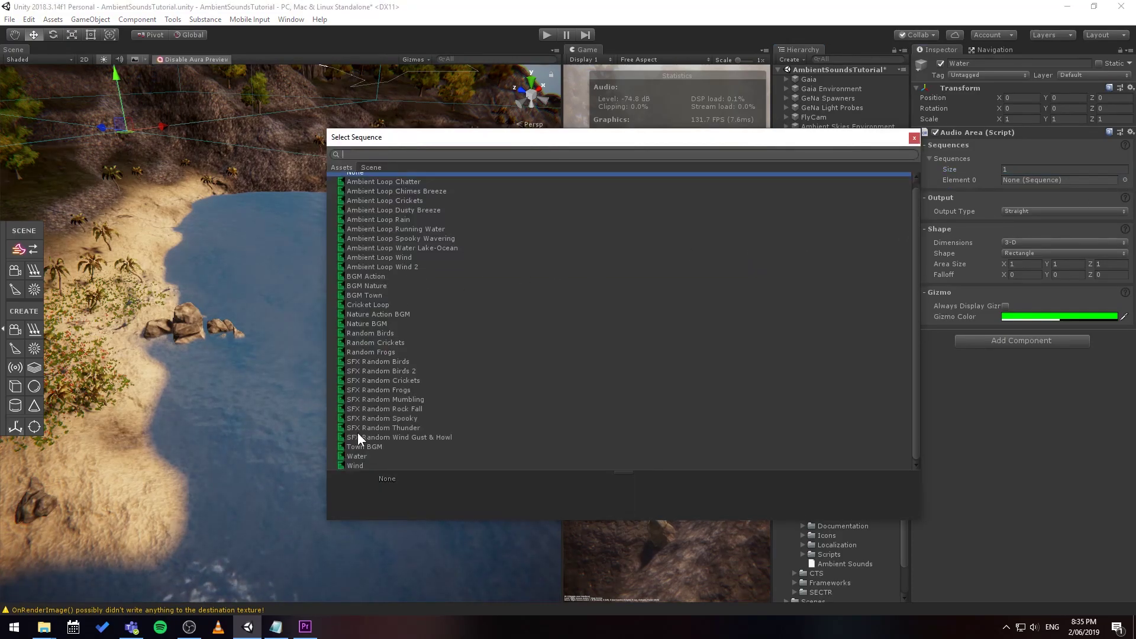
{"action": "double_click", "coordinate": [358, 457]}
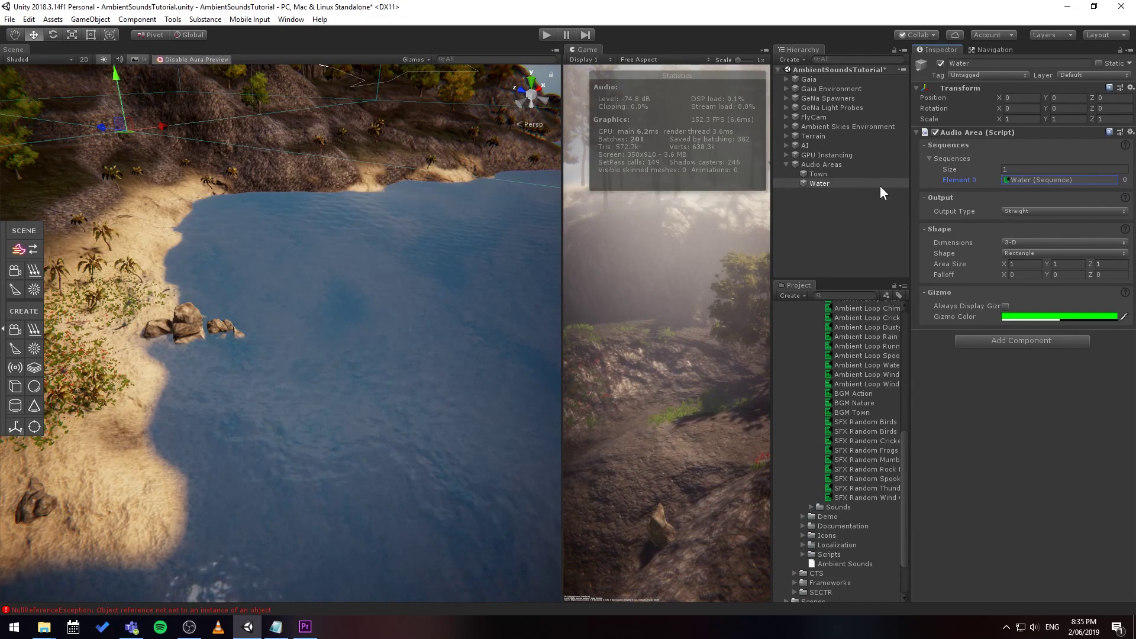
Move the Water area from the world origin onto the water beside the sandy shore
{"action": "double_click", "coordinate": [822, 181]}
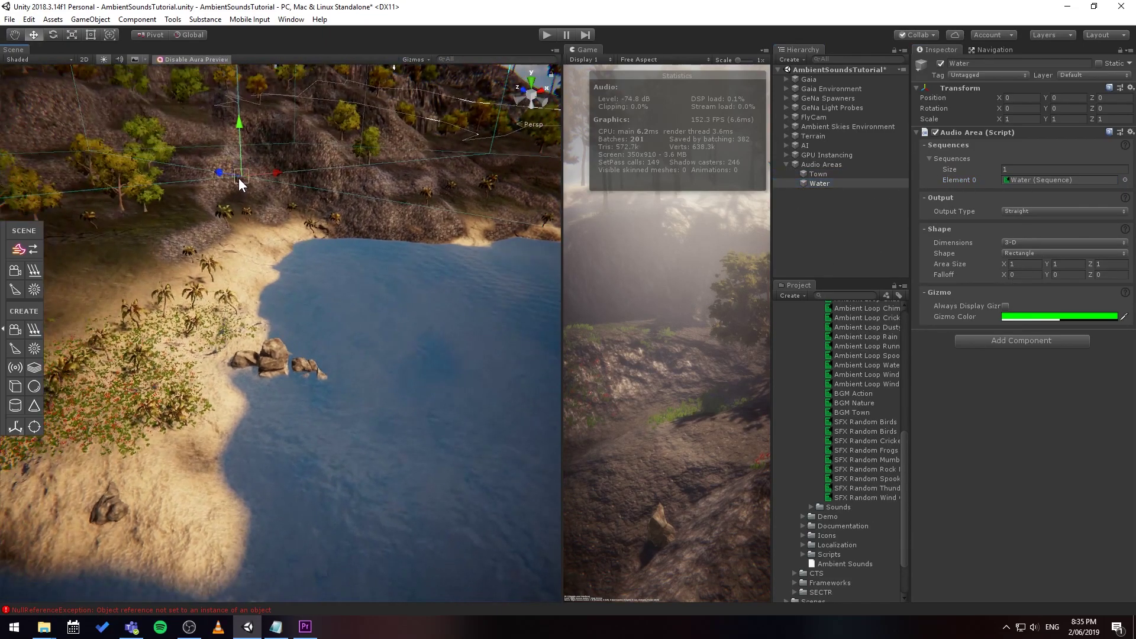
{"action": "left_click_drag", "start_coordinate": [239, 177], "coordinate": [294, 458]}
{"action": "key", "text": "f"}
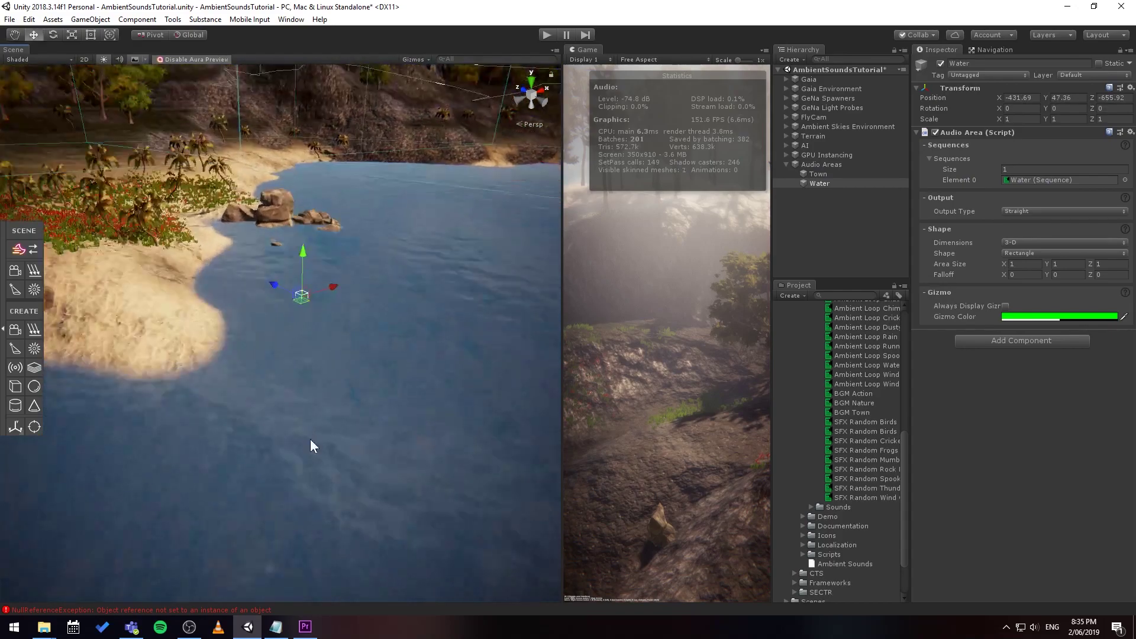
Set the Water area's shape dimensions to 1-D and shift it farther out over the open water
{"action": "left_click", "coordinate": [1042, 244]}
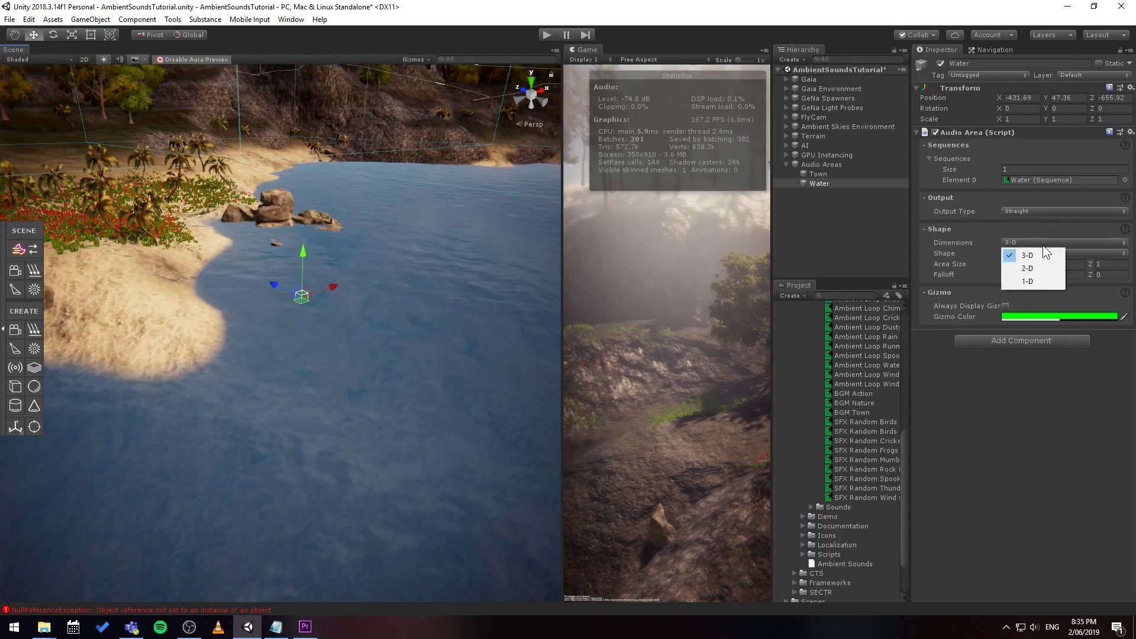
{"action": "left_click", "coordinate": [1039, 280]}
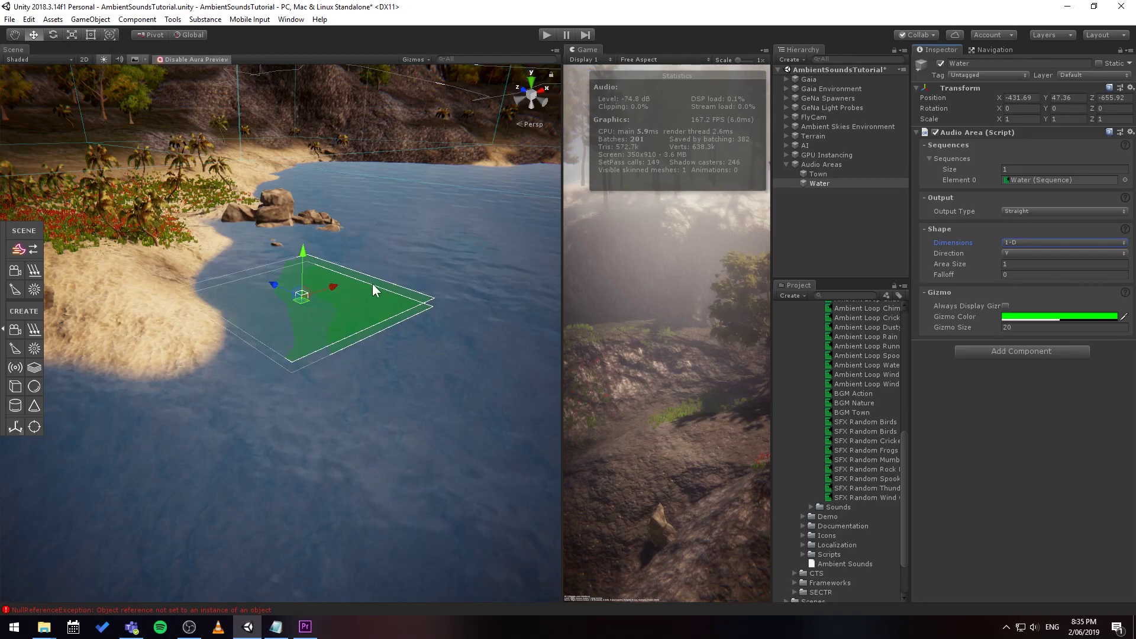
{"action": "left_click_drag", "start_coordinate": [300, 299], "coordinate": [385, 405]}
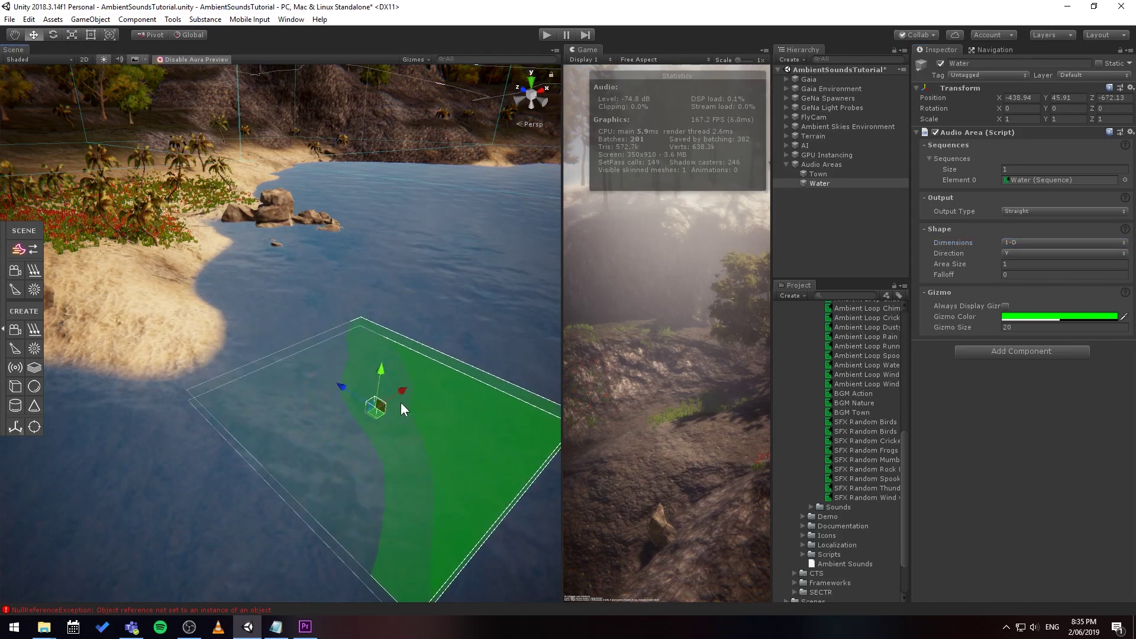
{"action": "middle_click_drag", "start_coordinate": [400, 403], "coordinate": [399, 380]}
{"action": "right_click_drag", "start_coordinate": [400, 373], "coordinate": [349, 305]}
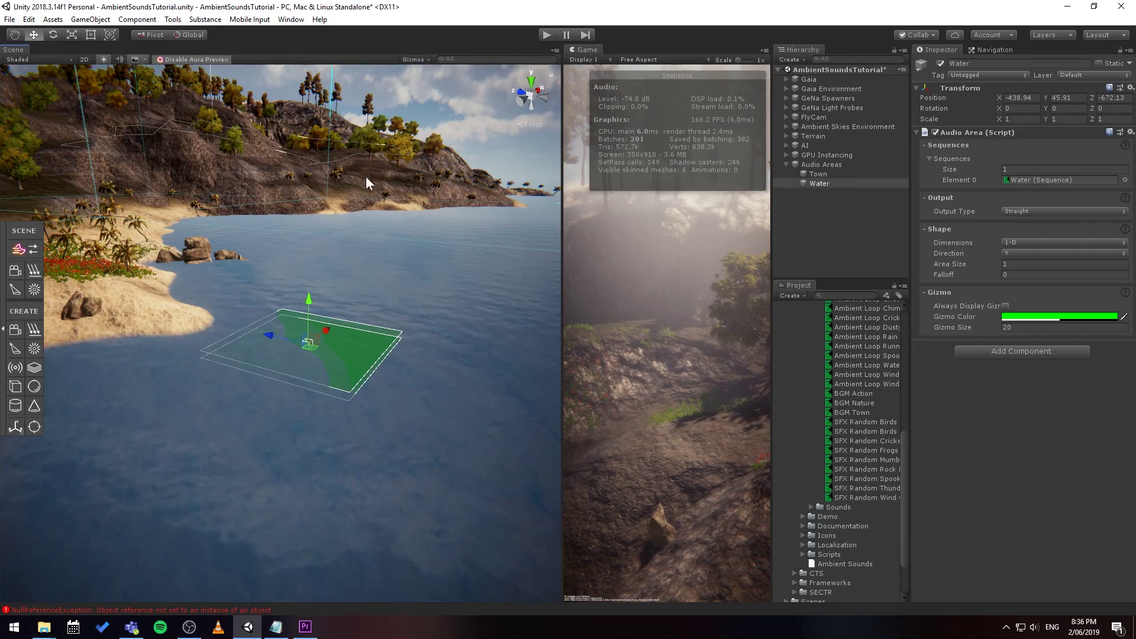
Set the Water area's falloff to 30
{"action": "left_click_drag", "start_coordinate": [970, 272], "coordinate": [470, 274]}
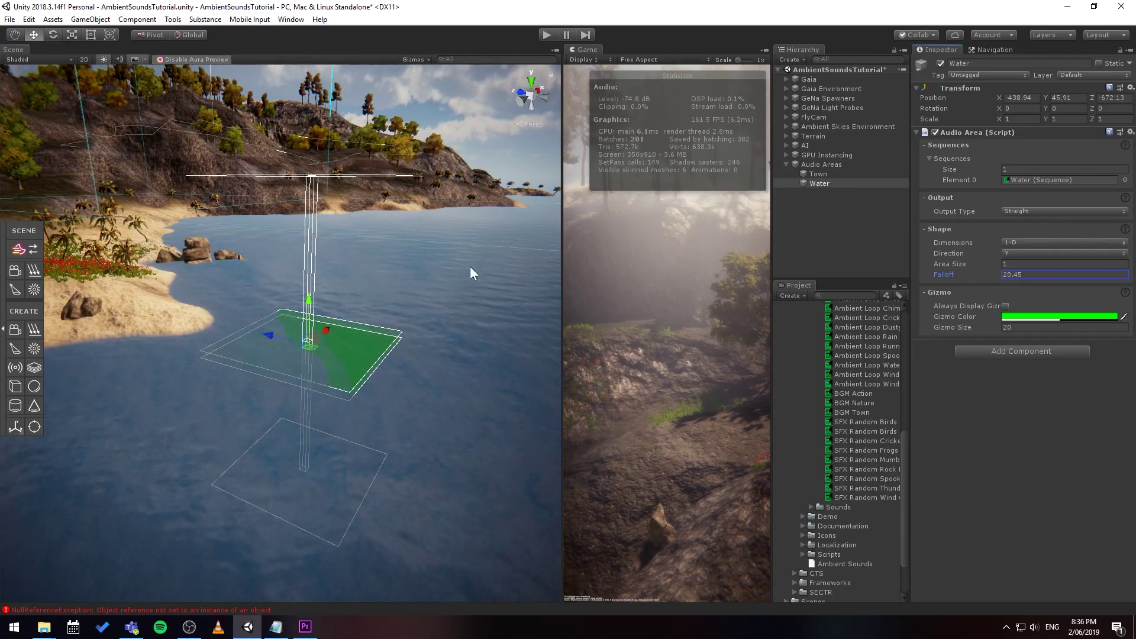
{"action": "left_click", "coordinate": [1069, 274]}
{"action": "type", "text": "30"}
{"action": "scroll", "coordinate": [454, 286], "scroll_direction": "down", "scroll_amount": 2}
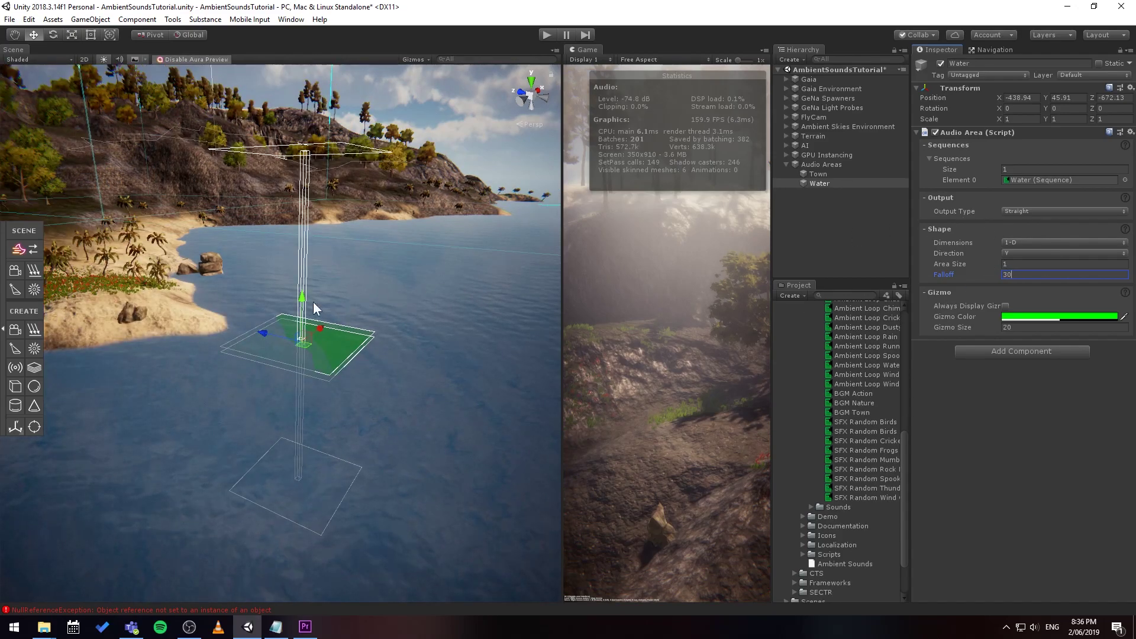
Shift the Water area across the bay and align it with the water surface at a Y position of 50
{"action": "right_click_drag", "start_coordinate": [299, 320], "coordinate": [278, 385]}
{"action": "key", "text": "w"}
{"action": "left_click_drag", "start_coordinate": [278, 385], "coordinate": [571, 276], "text": "alt"}
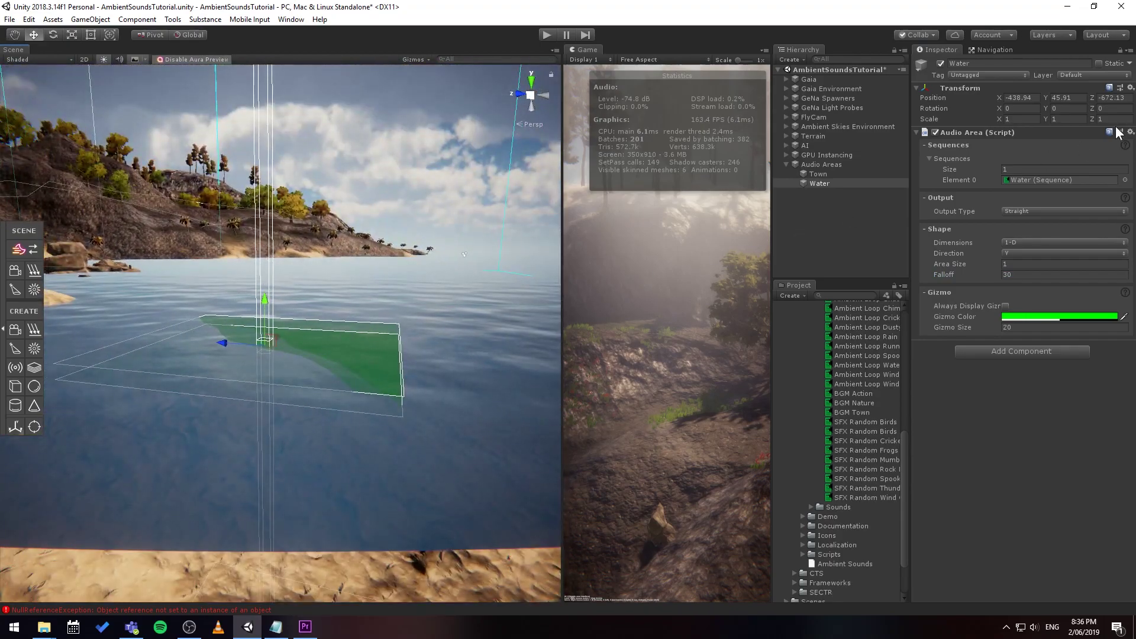
{"action": "left_click", "coordinate": [1068, 97]}
{"action": "type", "text": "50"}
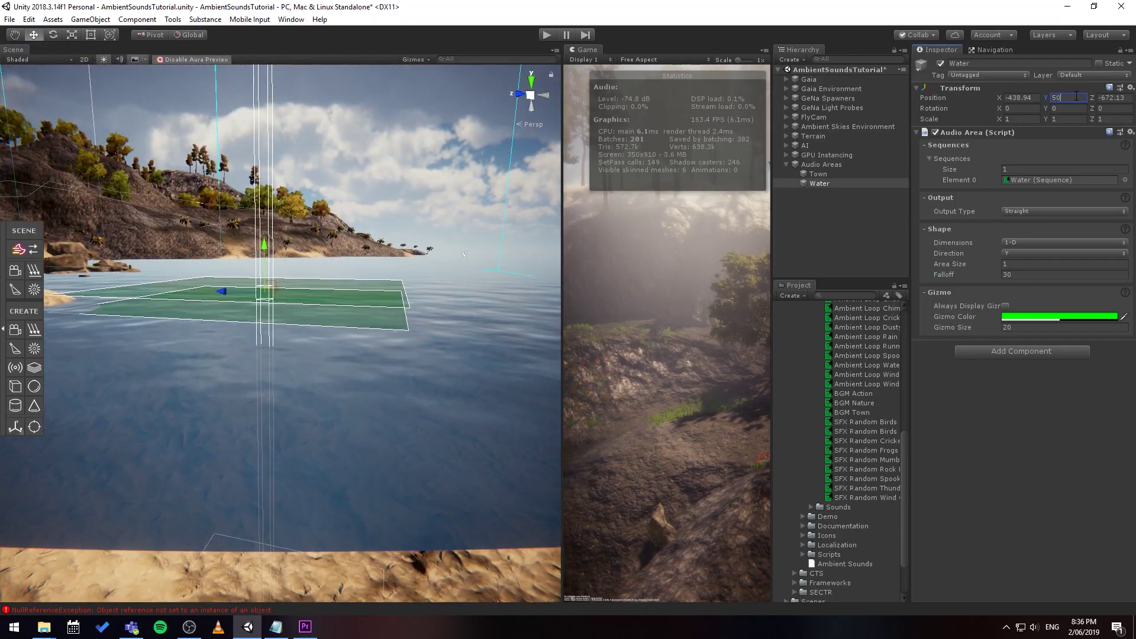
{"action": "left_click_drag", "start_coordinate": [542, 243], "coordinate": [265, 366], "text": "alt"}
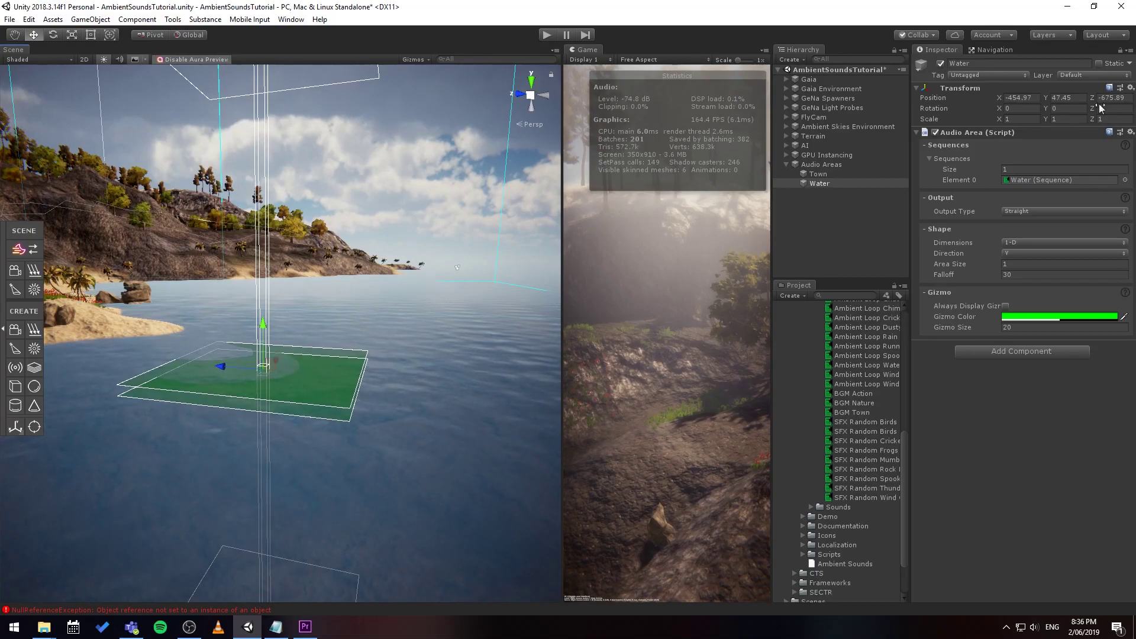
{"action": "left_click", "coordinate": [1067, 98]}
{"action": "type", "text": "50"}
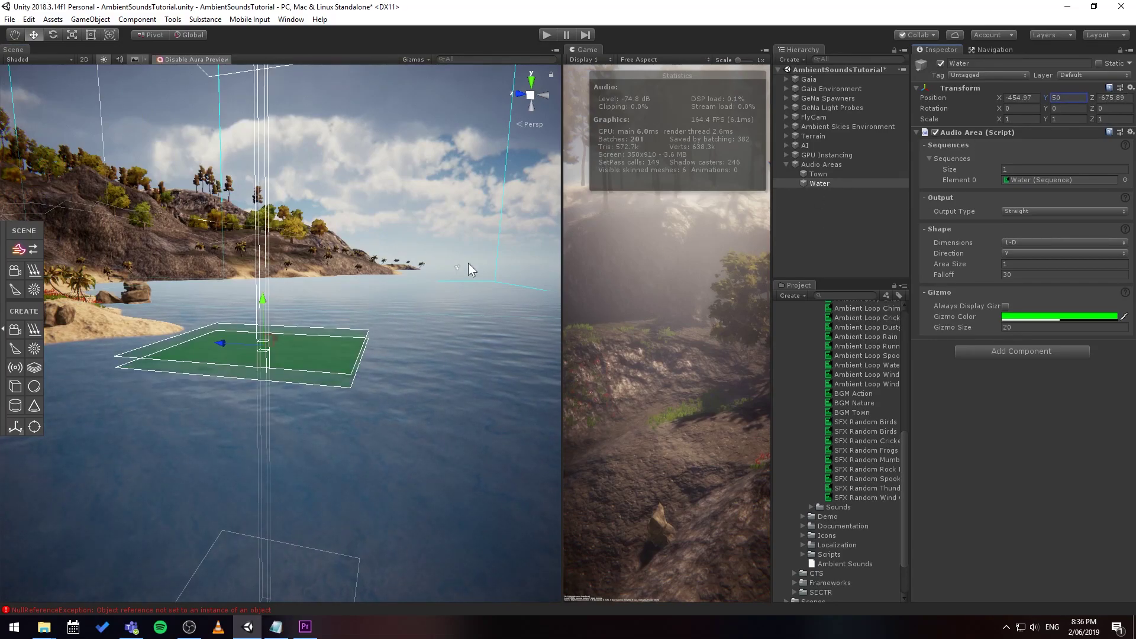
{"action": "right_click_drag", "start_coordinate": [468, 263], "coordinate": [279, 289]}
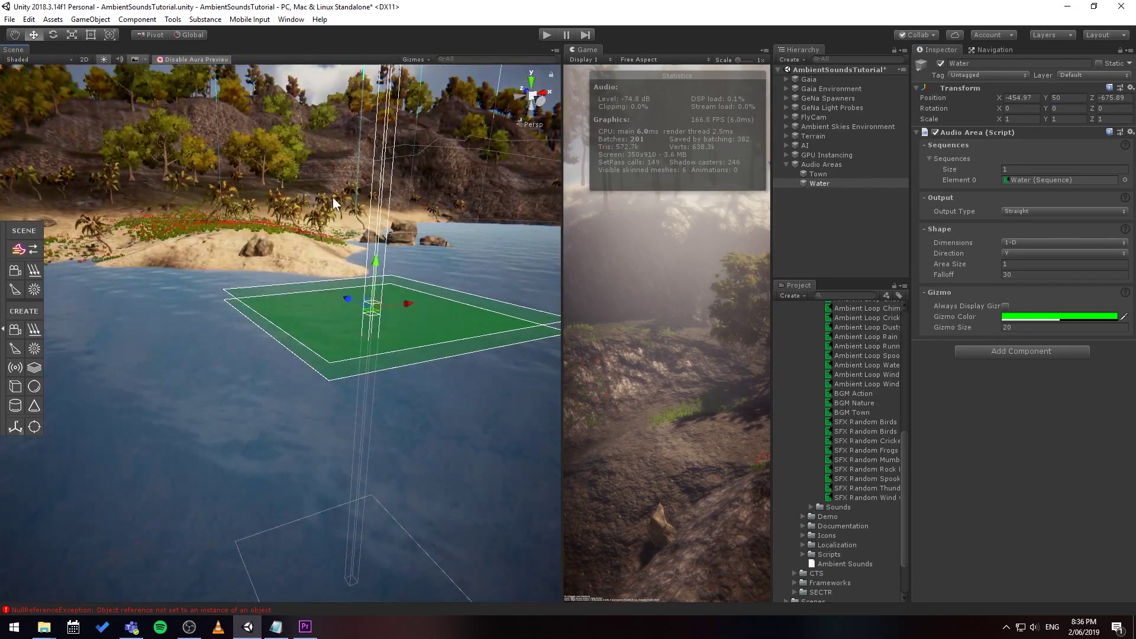
Run the scene and select FlyCam and the Water area together
{"action": "left_click", "coordinate": [550, 33]}
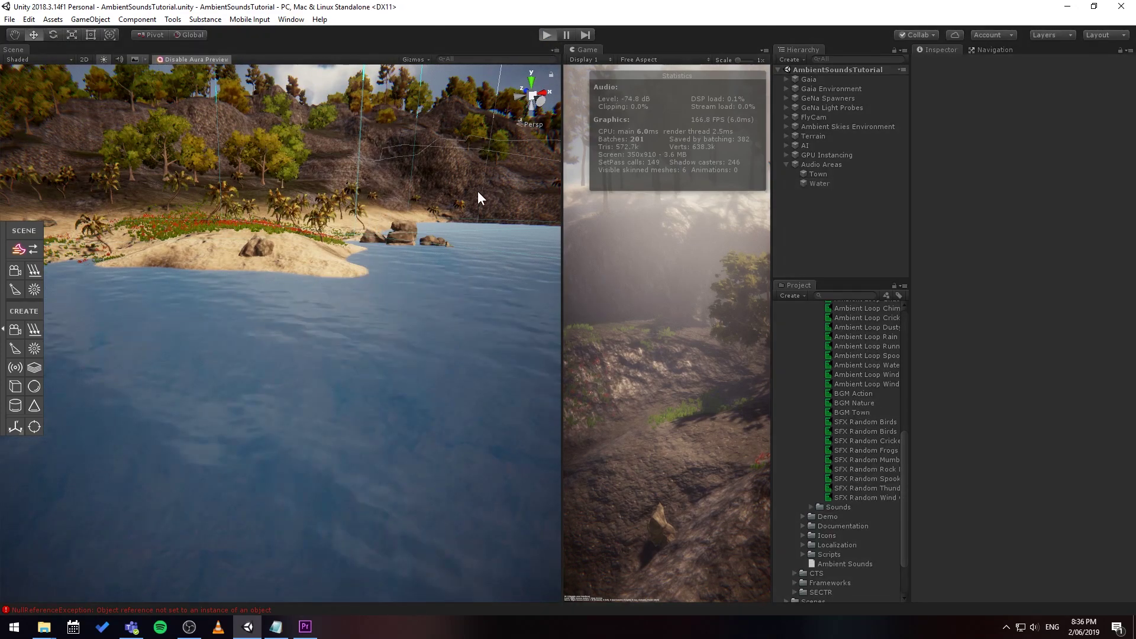
{"action": "right_click_drag", "start_coordinate": [409, 229], "coordinate": [506, 257]}
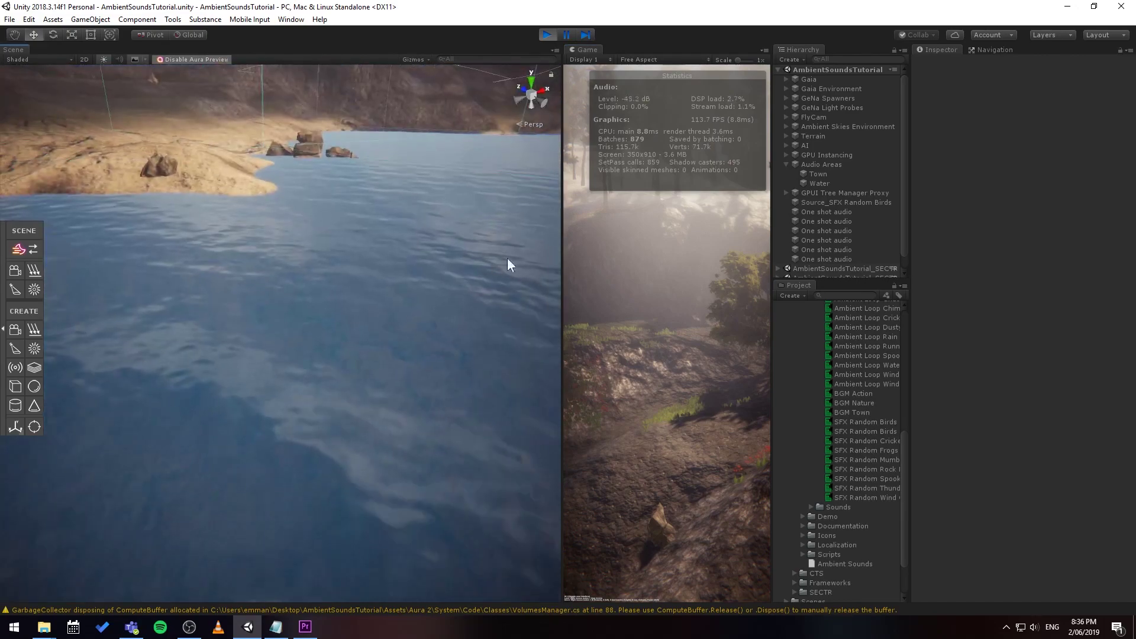
{"action": "left_click", "coordinate": [559, 243]}
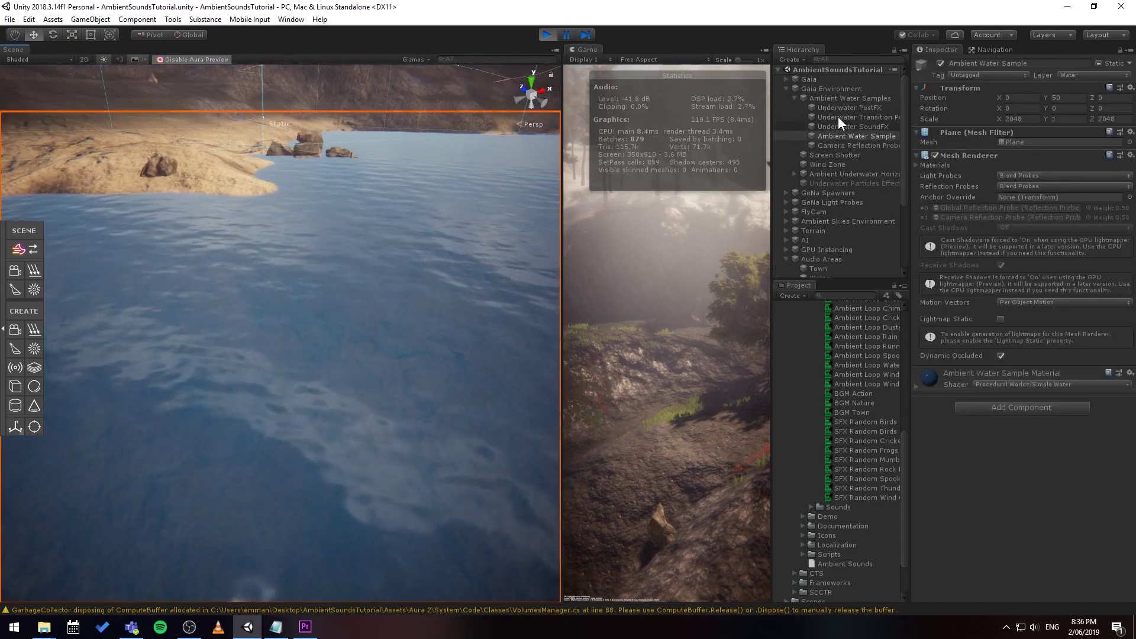
{"action": "left_click", "coordinate": [785, 88]}
{"action": "left_click", "coordinate": [821, 117]}
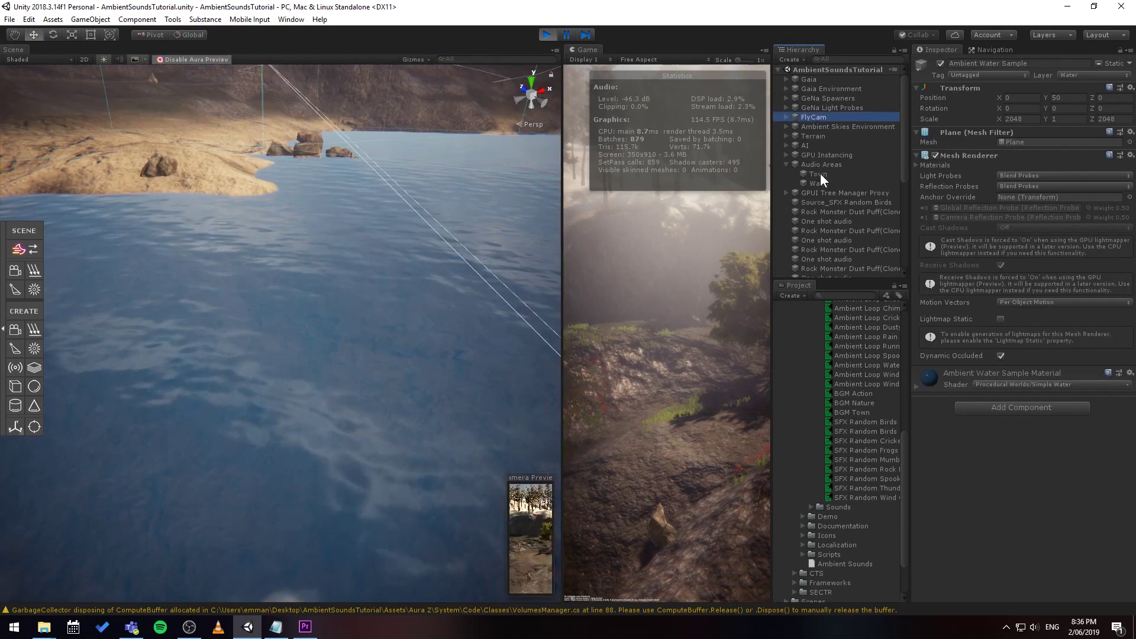
{"action": "left_click", "coordinate": [826, 183], "text": "ctrl"}
Widen the Game view, fly the camera down to the shore to test the Water area, and stop play mode
{"action": "right_click_drag", "start_coordinate": [335, 207], "coordinate": [369, 176]}
{"action": "key", "text": "s"}
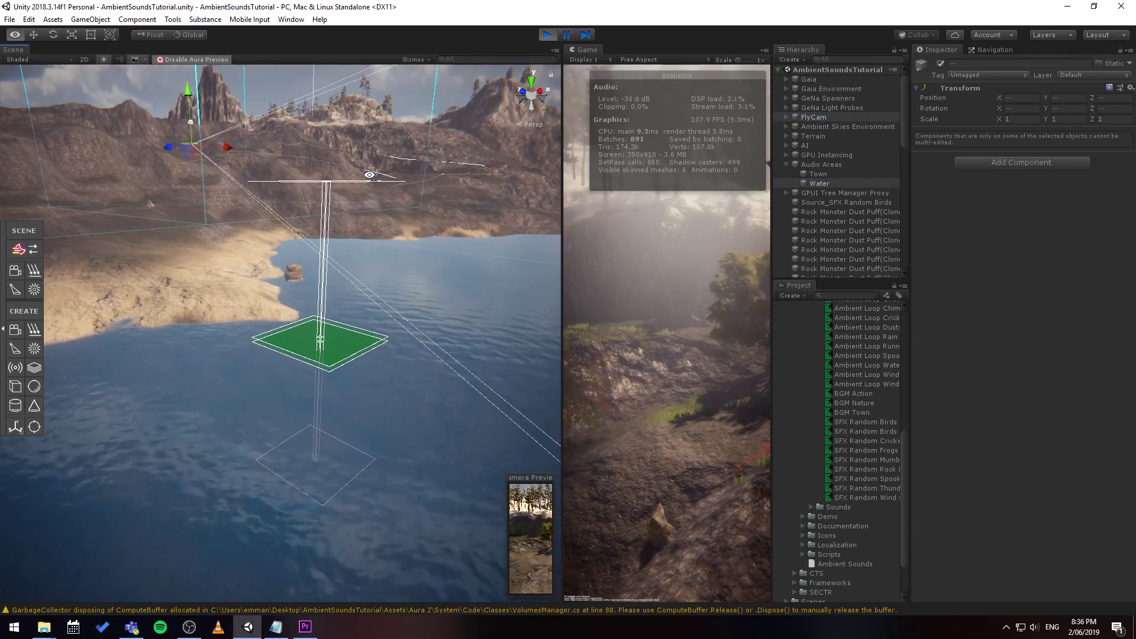
{"action": "right_click_drag", "start_coordinate": [630, 283], "coordinate": [670, 267]}
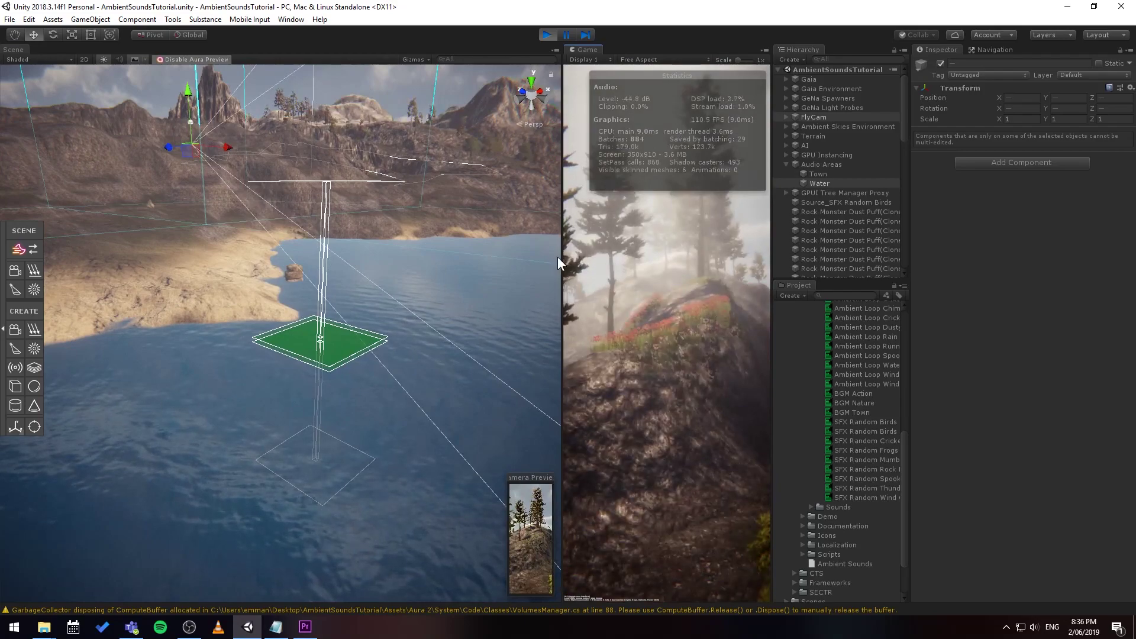
{"action": "left_click_drag", "start_coordinate": [561, 257], "coordinate": [478, 264]}
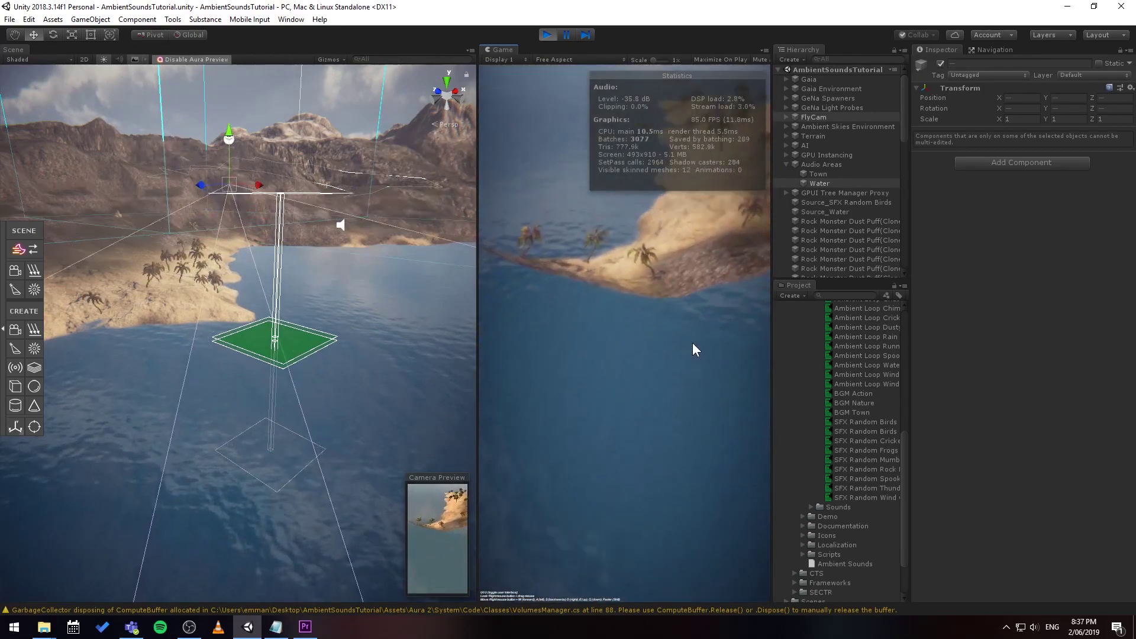
{"action": "left_click", "coordinate": [546, 35]}
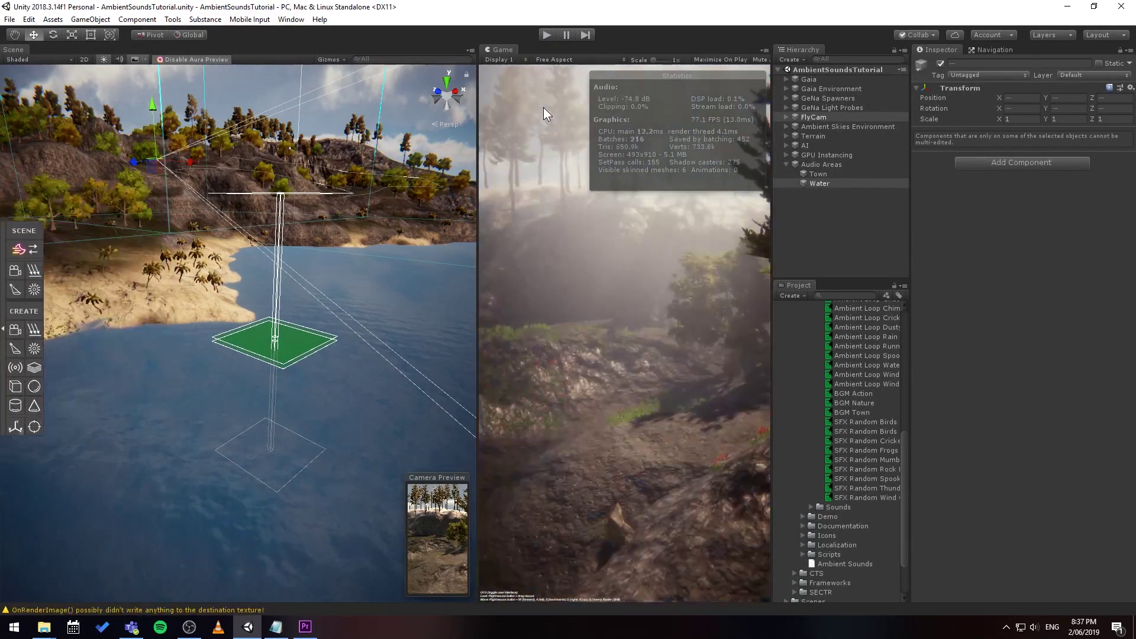
Survey the island in the Scene view and frame the mountain ridge with the valley path
{"action": "right_click_drag", "start_coordinate": [337, 208], "coordinate": [310, 200]}
{"action": "key", "text": "s"}
{"action": "key", "text": "a"}
{"action": "scroll", "coordinate": [310, 215], "scroll_direction": "down", "scroll_amount": 8}
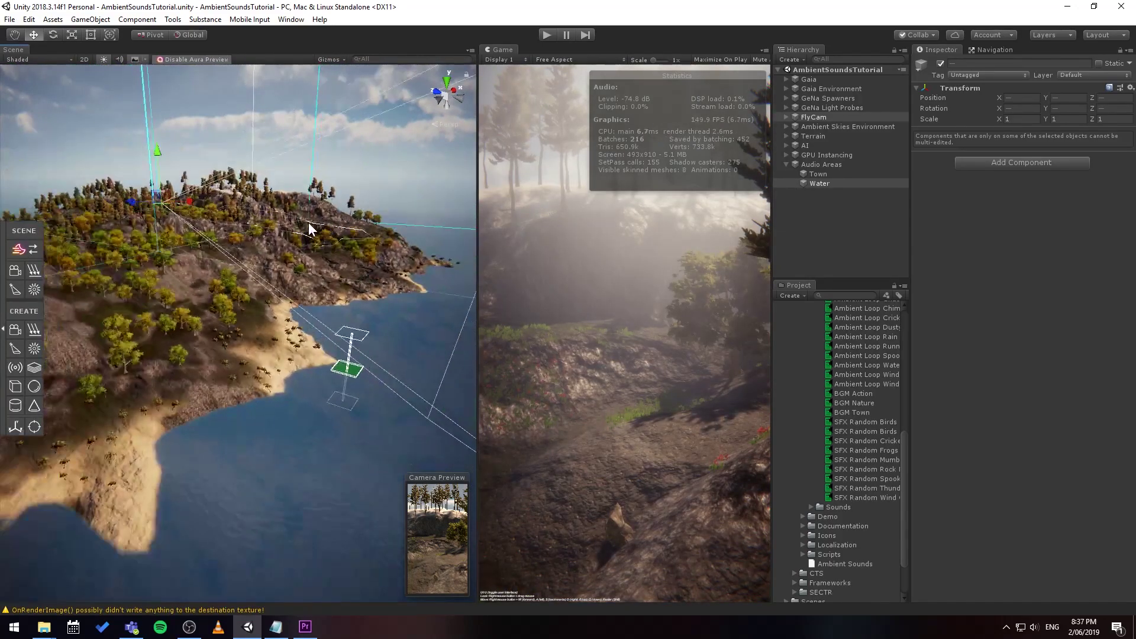
{"action": "middle_click_drag", "start_coordinate": [308, 226], "coordinate": [425, 304]}
{"action": "right_click_drag", "start_coordinate": [424, 303], "coordinate": [136, 336]}
{"action": "scroll", "coordinate": [223, 300], "scroll_direction": "up", "scroll_amount": 5}
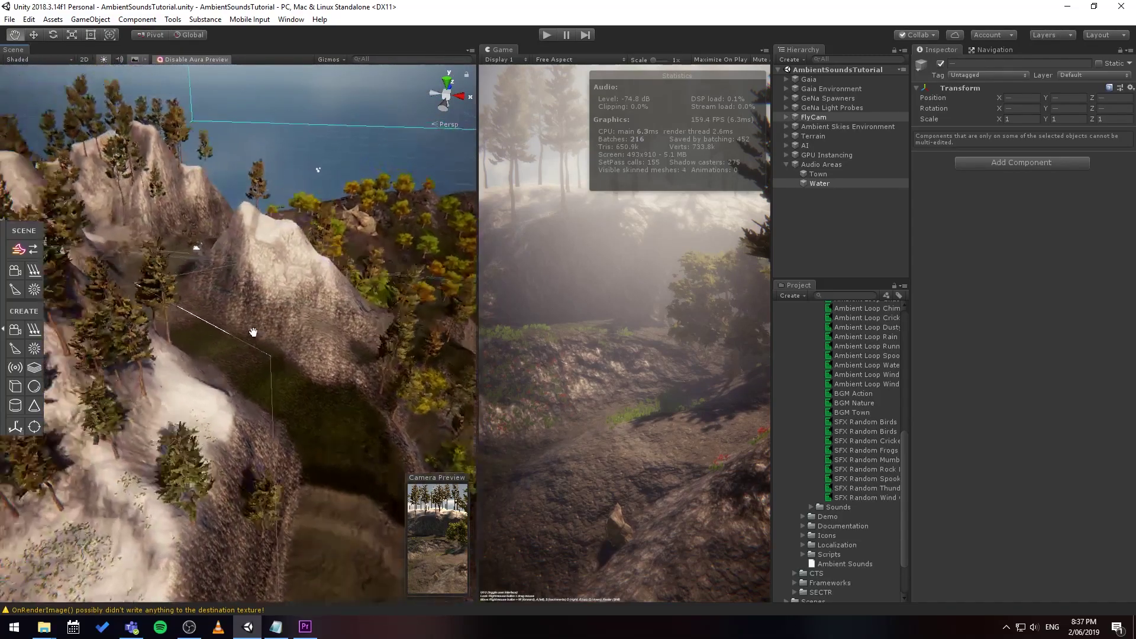
{"action": "scroll", "coordinate": [259, 328], "scroll_direction": "down", "scroll_amount": 10}
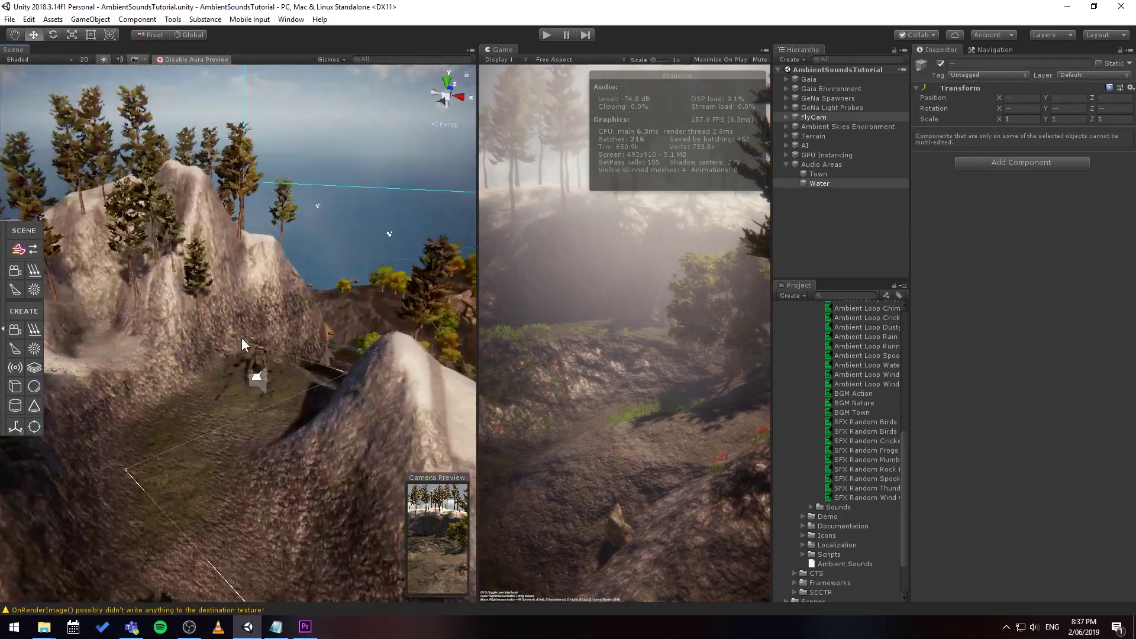
{"action": "right_click_drag", "start_coordinate": [289, 356], "coordinate": [1059, 335]}
Expand the AI object in the hierarchy, check its NavMesh and agents, and select the Mountain A group
{"action": "left_click", "coordinate": [863, 145]}
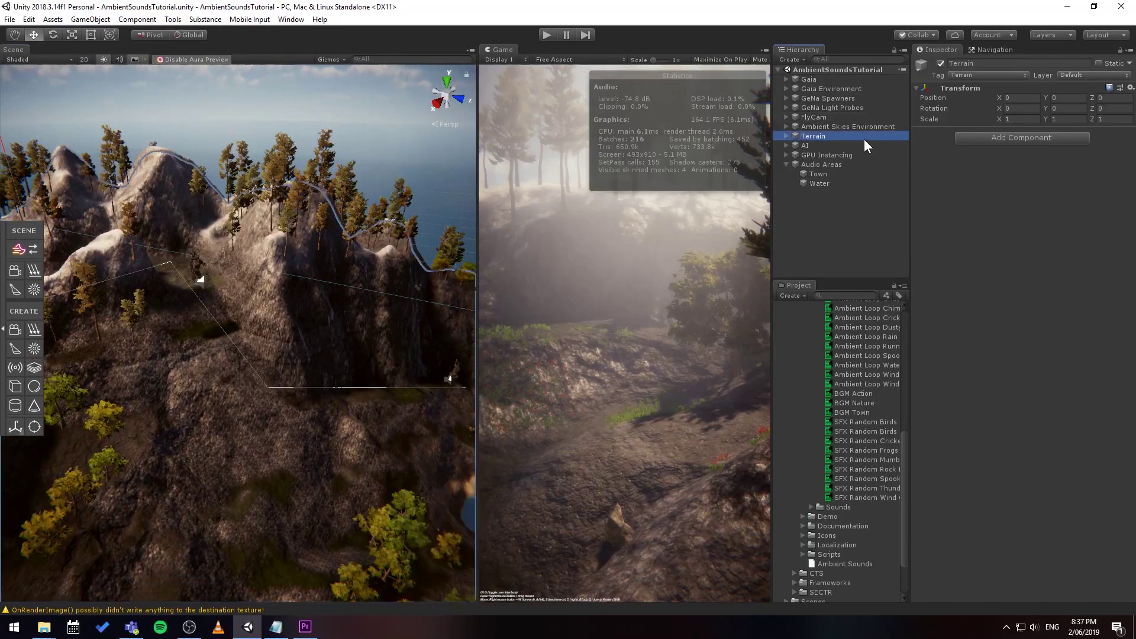
{"action": "key", "text": "Right"}
{"action": "key", "text": "Down"}
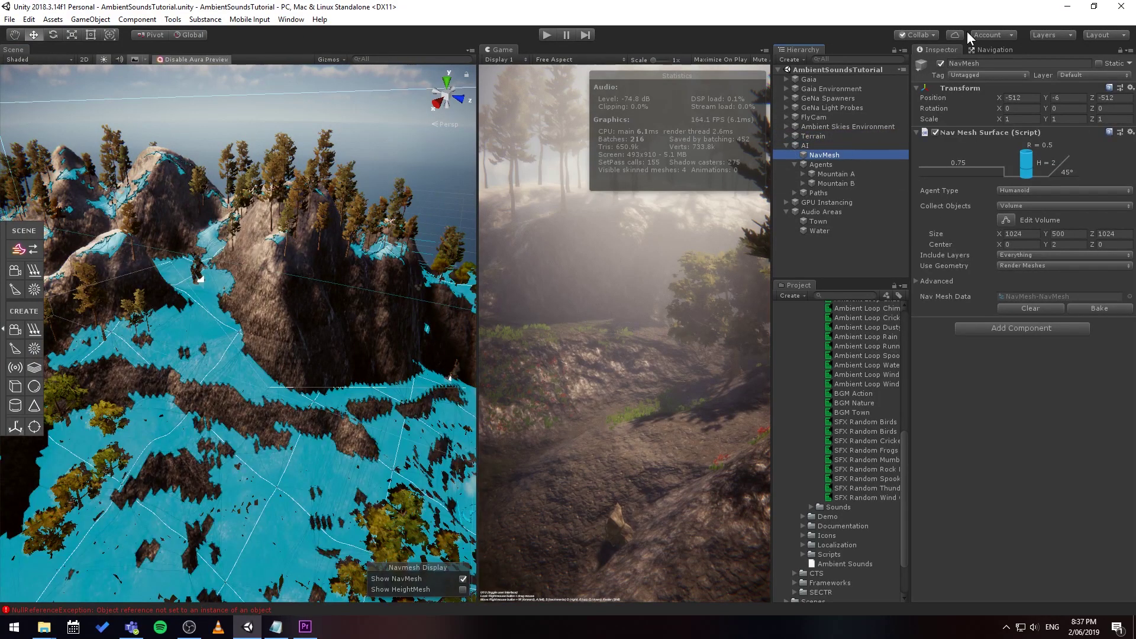
{"action": "left_click", "coordinate": [852, 164]}
{"action": "left_click", "coordinate": [858, 183]}
{"action": "left_click", "coordinate": [835, 175]}
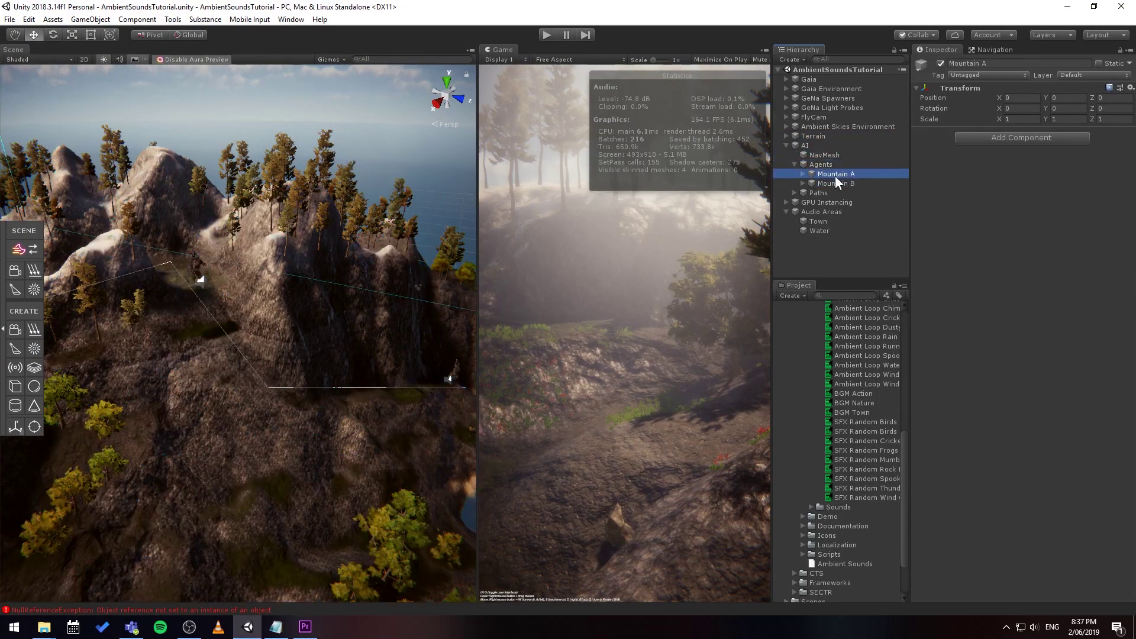
Expand the Mountain A agents, check the first RockMonster - Patrol, and examine the group's patrol path around the mountain
{"action": "key", "text": "d"}
{"action": "right_click_drag", "start_coordinate": [445, 195], "coordinate": [146, 202]}
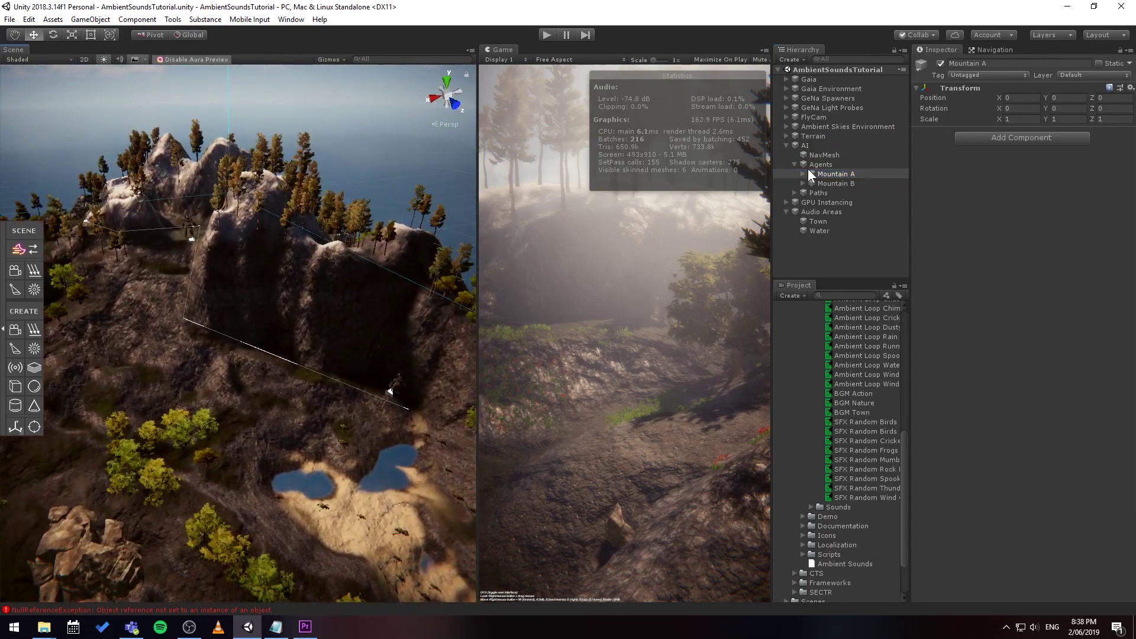
{"action": "left_click", "coordinate": [804, 174]}
{"action": "left_click", "coordinate": [833, 186]}
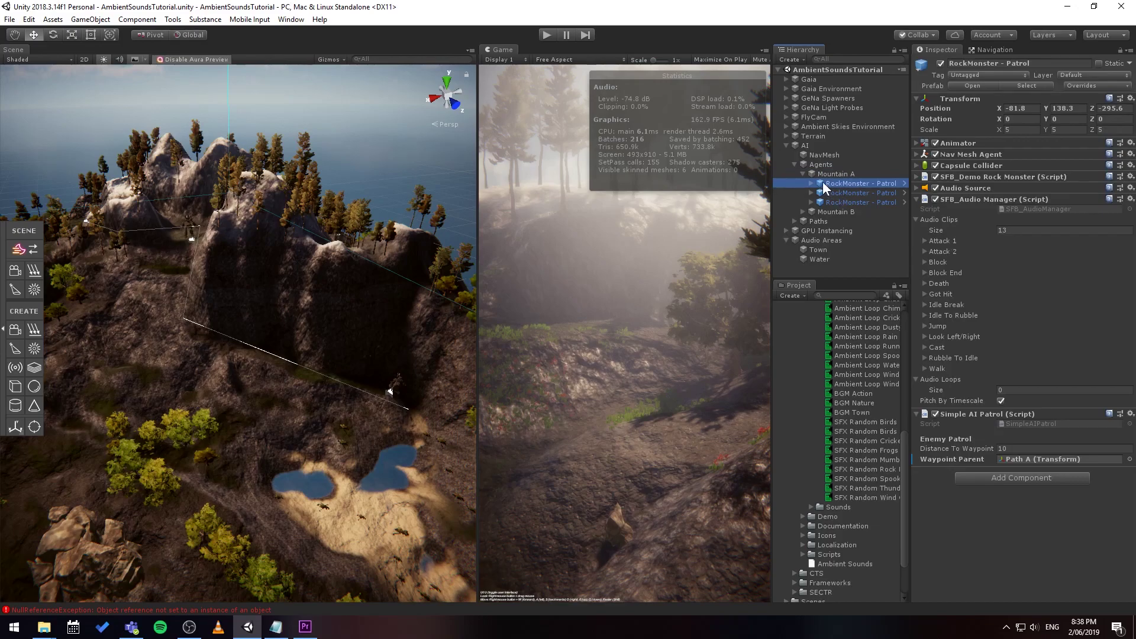
{"action": "double_click", "coordinate": [828, 175]}
{"action": "left_click_drag", "start_coordinate": [392, 329], "coordinate": [989, 398], "text": "alt"}
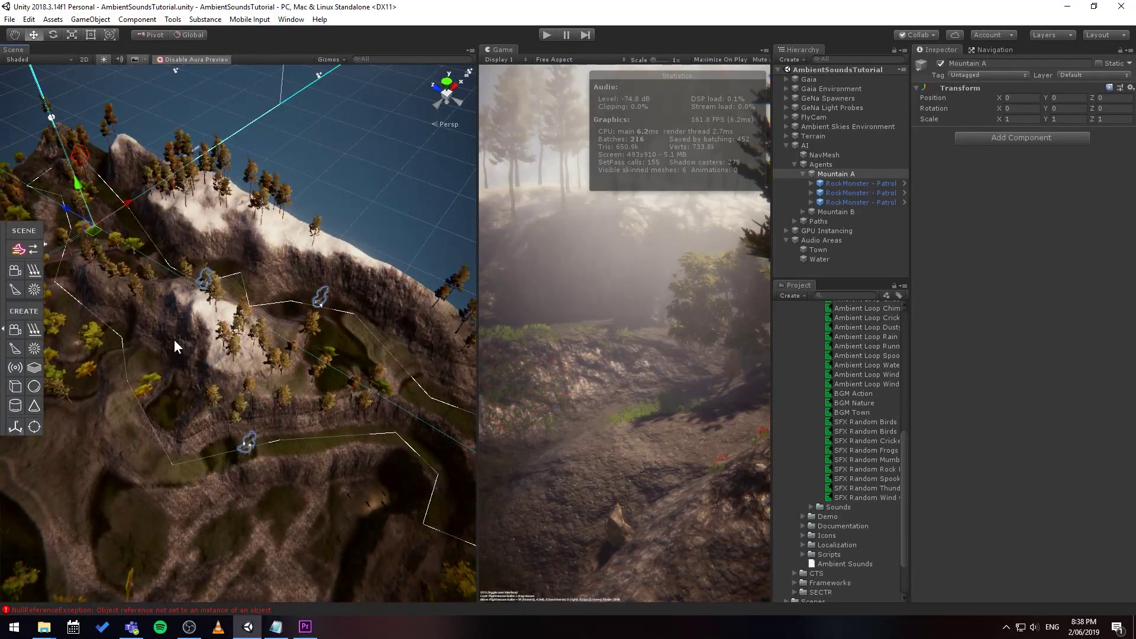
{"action": "right_click_drag", "start_coordinate": [226, 414], "coordinate": [1126, 263]}
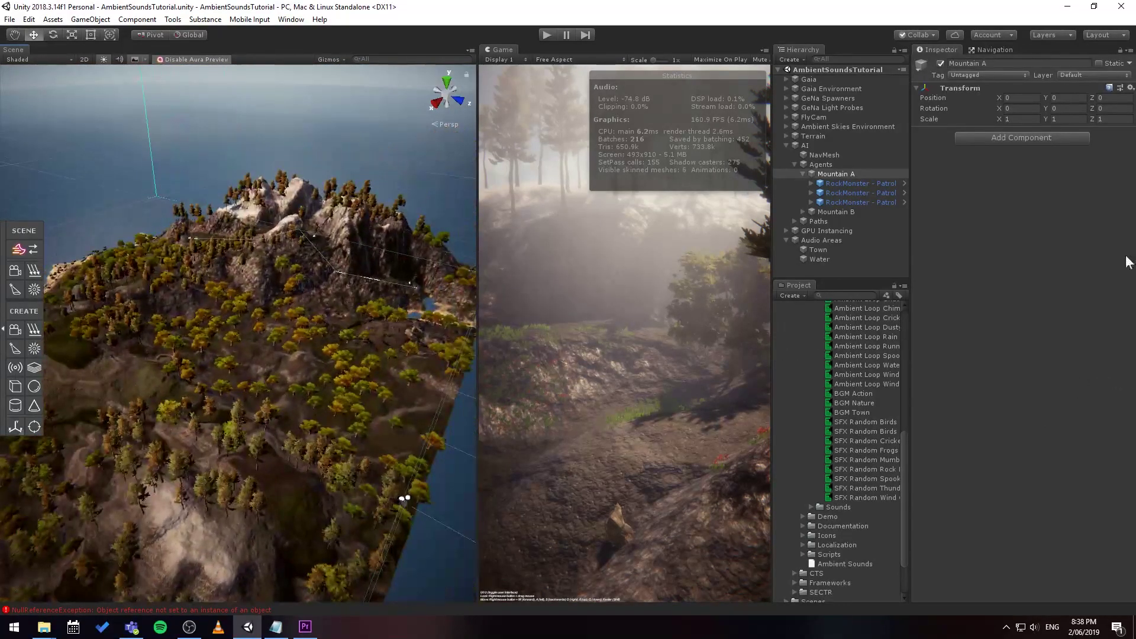
Select the Mountain B group and examine where its agents and patrol path run along the ridge
{"action": "double_click", "coordinate": [842, 211]}
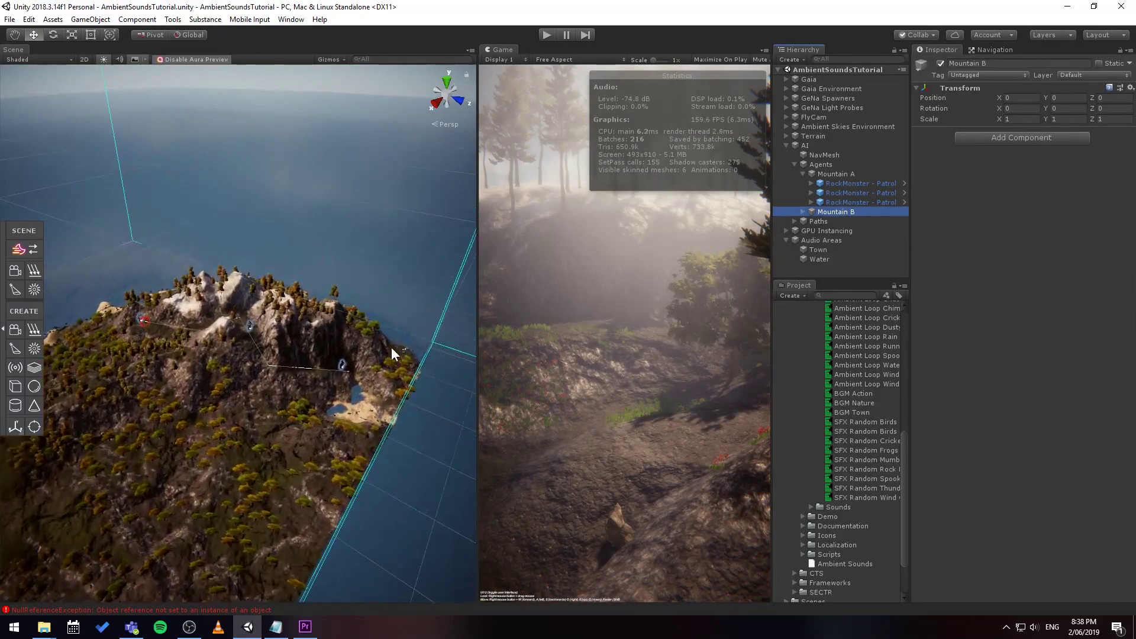
{"action": "scroll", "coordinate": [391, 346], "scroll_direction": "up", "scroll_amount": 5}
{"action": "left_click_drag", "start_coordinate": [405, 319], "coordinate": [313, 354], "text": "alt"}
{"action": "right_click_drag", "start_coordinate": [313, 354], "coordinate": [469, 340]}
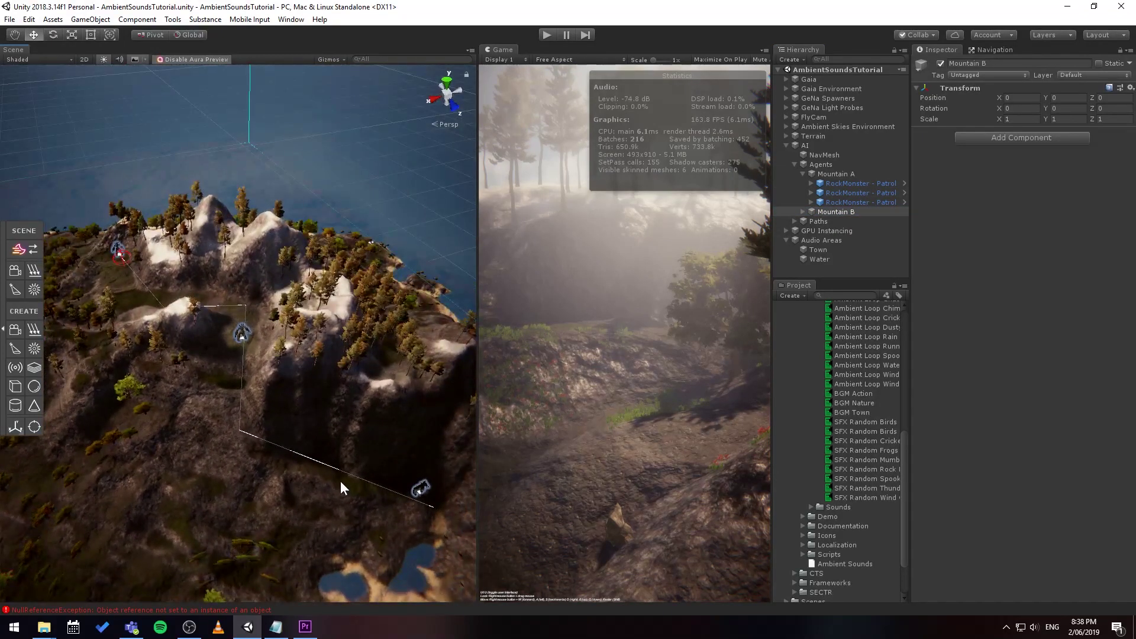
{"action": "scroll", "coordinate": [265, 414], "scroll_direction": "up", "scroll_amount": 3}
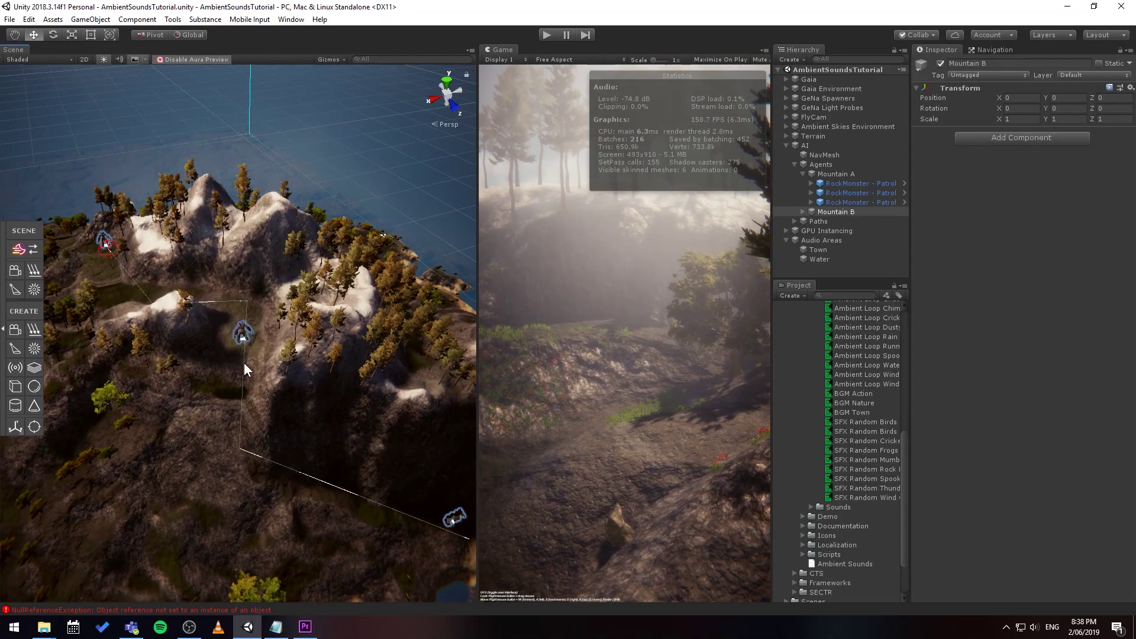
{"action": "right_click_drag", "start_coordinate": [244, 363], "coordinate": [194, 351]}
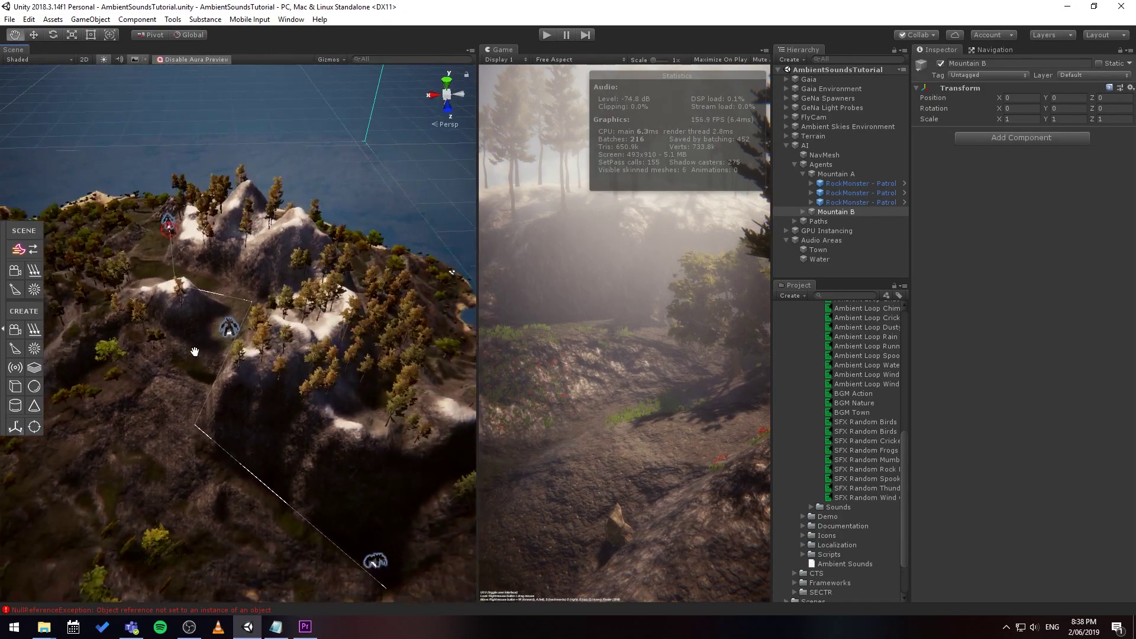
{"action": "middle_click_drag", "start_coordinate": [194, 351], "coordinate": [196, 293]}
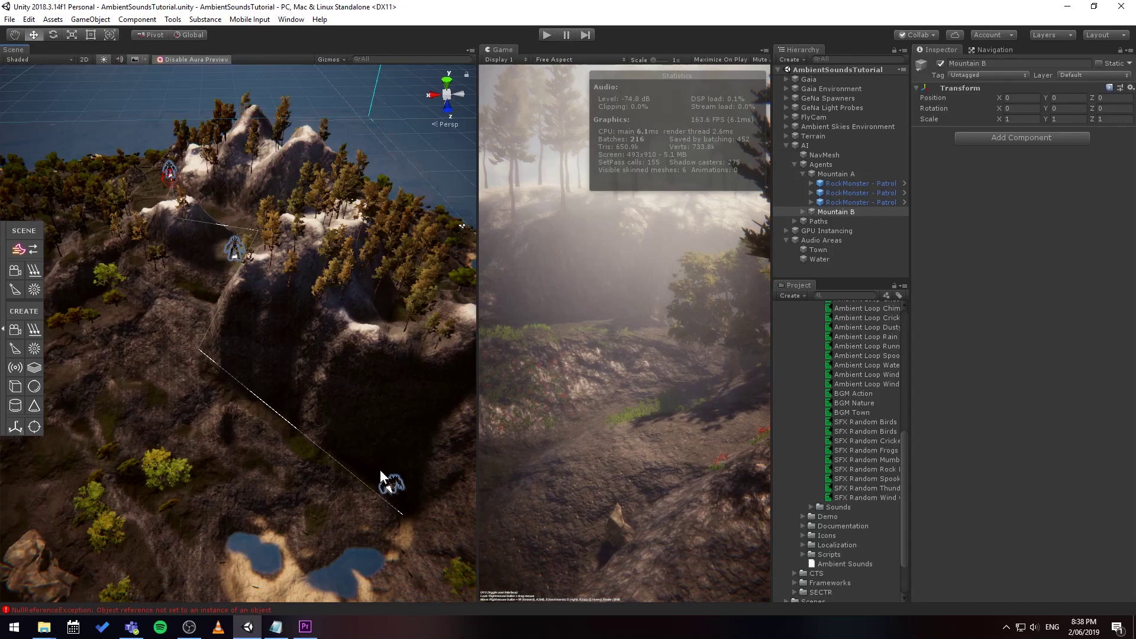
{"action": "scroll", "coordinate": [414, 497], "scroll_direction": "up", "scroll_amount": 1}
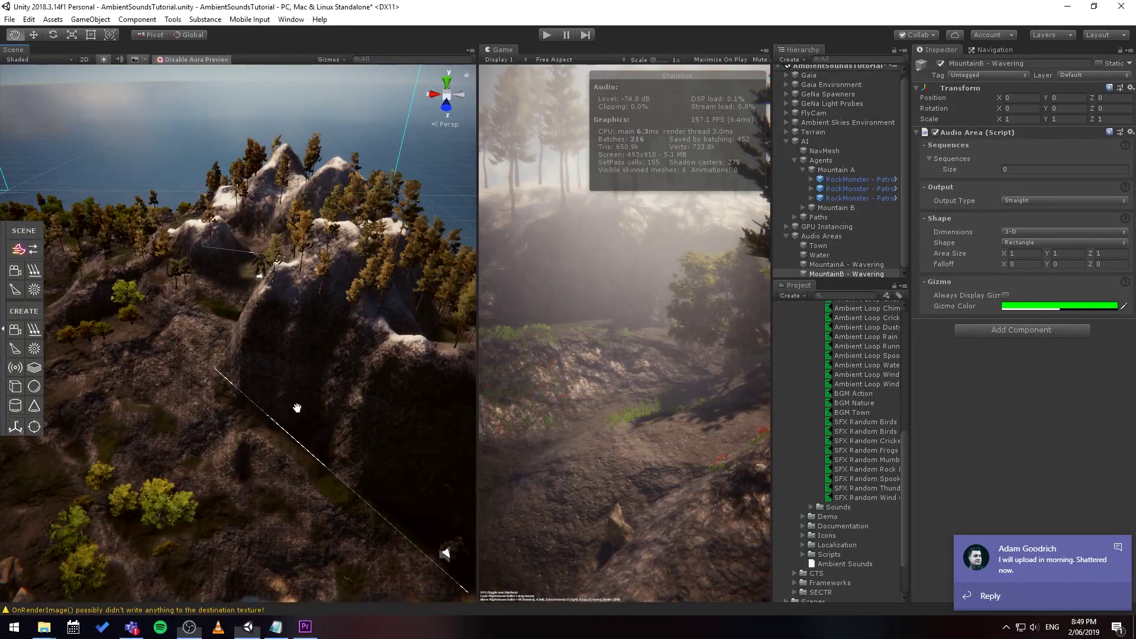
Open the Ambient Sounds Manager, run the scene, and play the Ambient Loop Spooky Wavering sequence
{"action": "left_click", "coordinate": [291, 19]}
{"action": "mouse_move", "coordinate": [323, 76]}
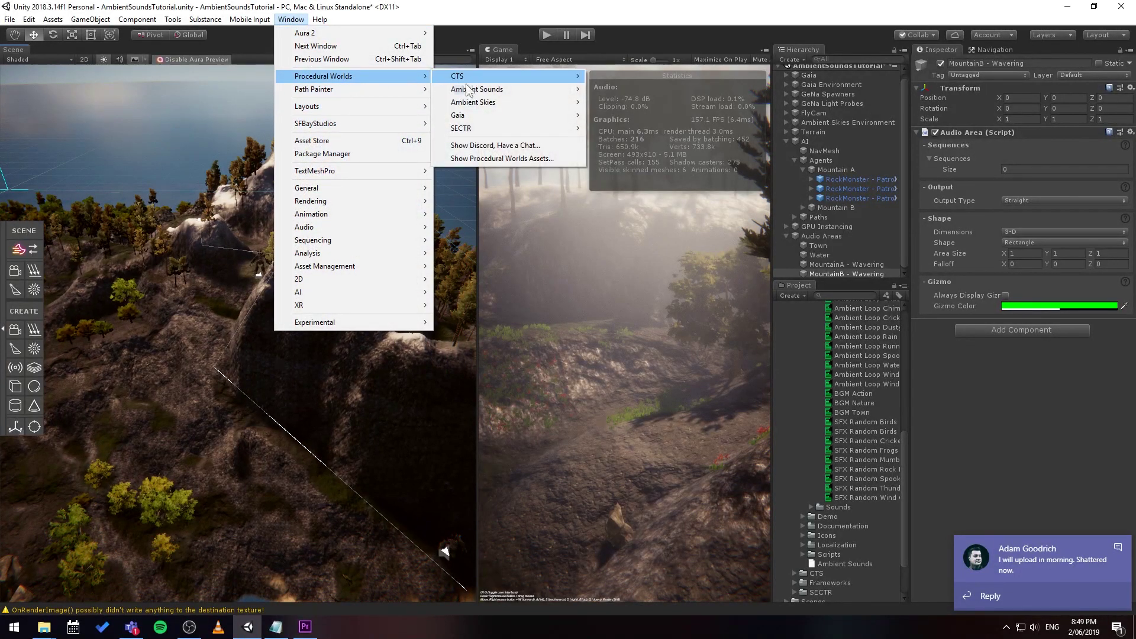
{"action": "mouse_move", "coordinate": [467, 89]}
{"action": "left_click", "coordinate": [637, 90]}
{"action": "left_click", "coordinate": [548, 35]}
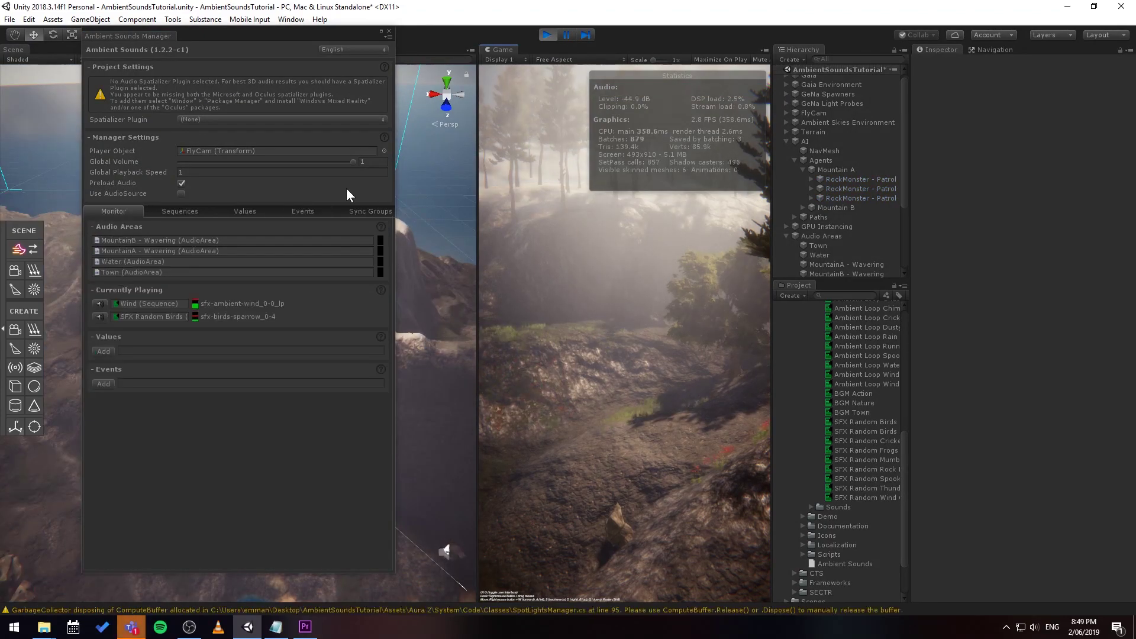
{"action": "left_click", "coordinate": [191, 212]}
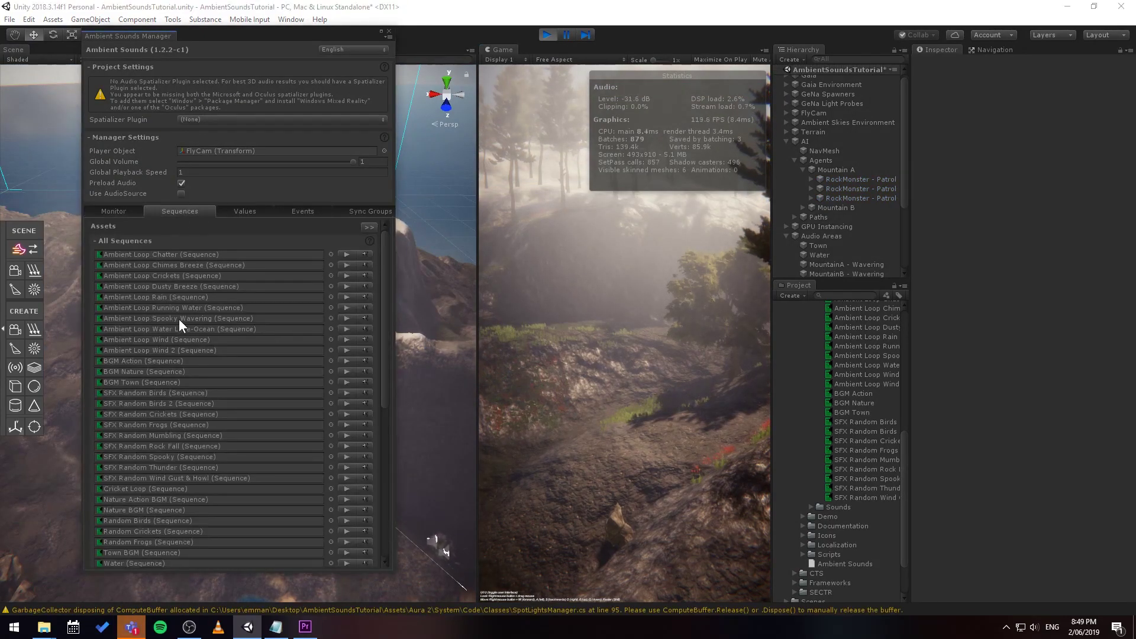
{"action": "left_click", "coordinate": [345, 319]}
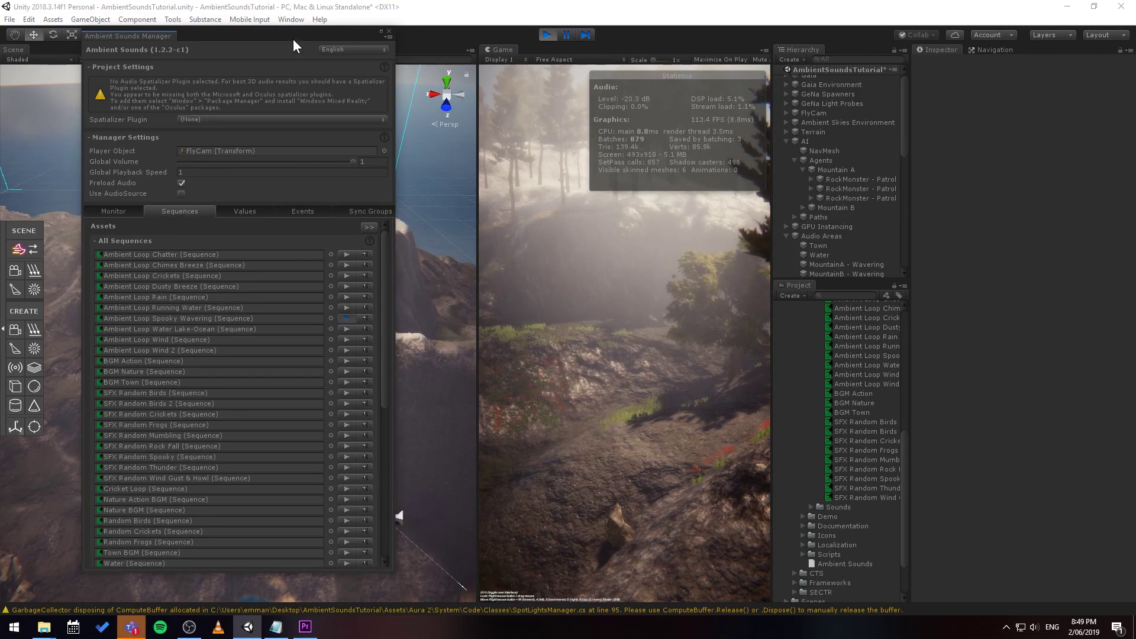
Watch the rock monster walk its path in the Scene view, stop play mode, and close the Ambient Sounds Manager
{"action": "left_click_drag", "start_coordinate": [293, 38], "coordinate": [747, 68]}
{"action": "scroll", "coordinate": [287, 305], "scroll_direction": "down", "scroll_amount": 2}
{"action": "right_click_drag", "start_coordinate": [287, 305], "coordinate": [270, 360]}
{"action": "middle_click_drag", "start_coordinate": [314, 434], "coordinate": [212, 432]}
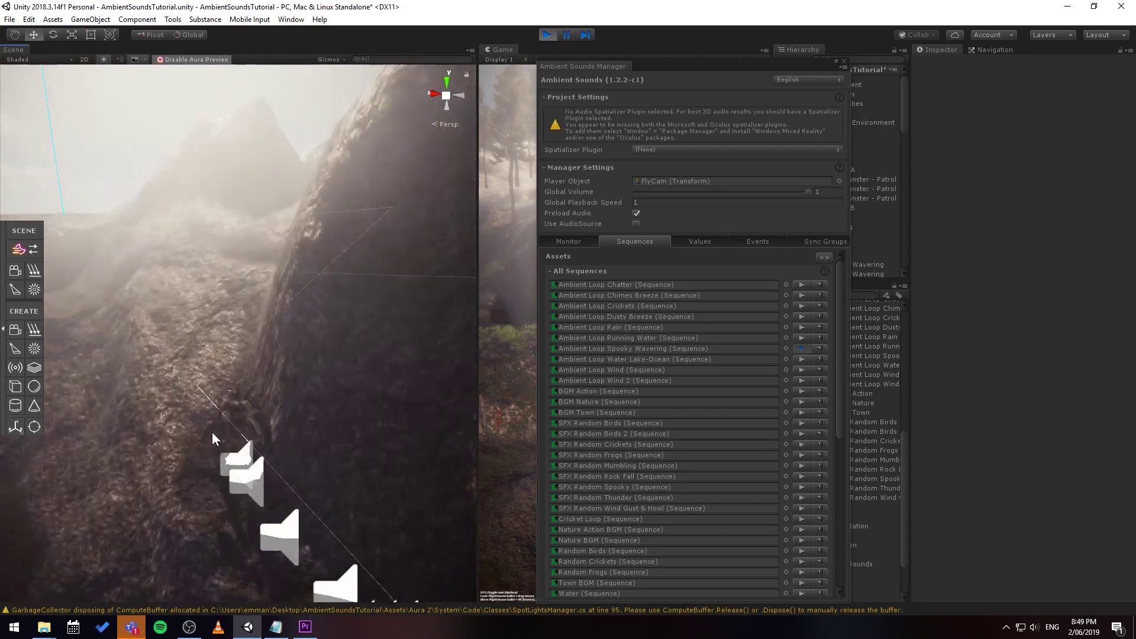
{"action": "left_click", "coordinate": [549, 34]}
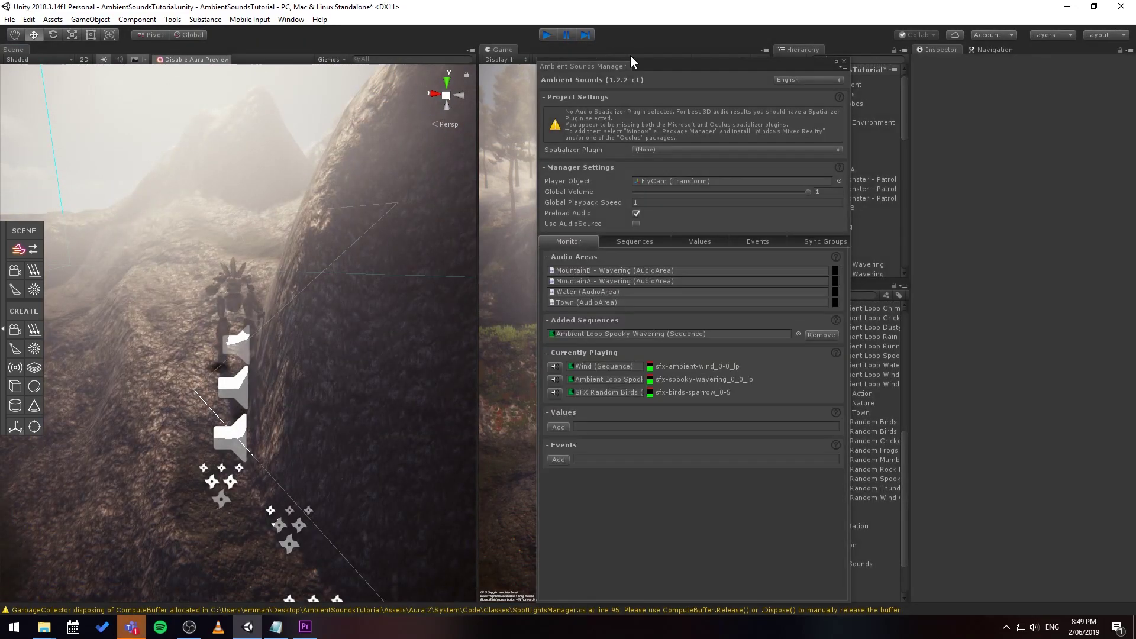
{"action": "left_click", "coordinate": [844, 60]}
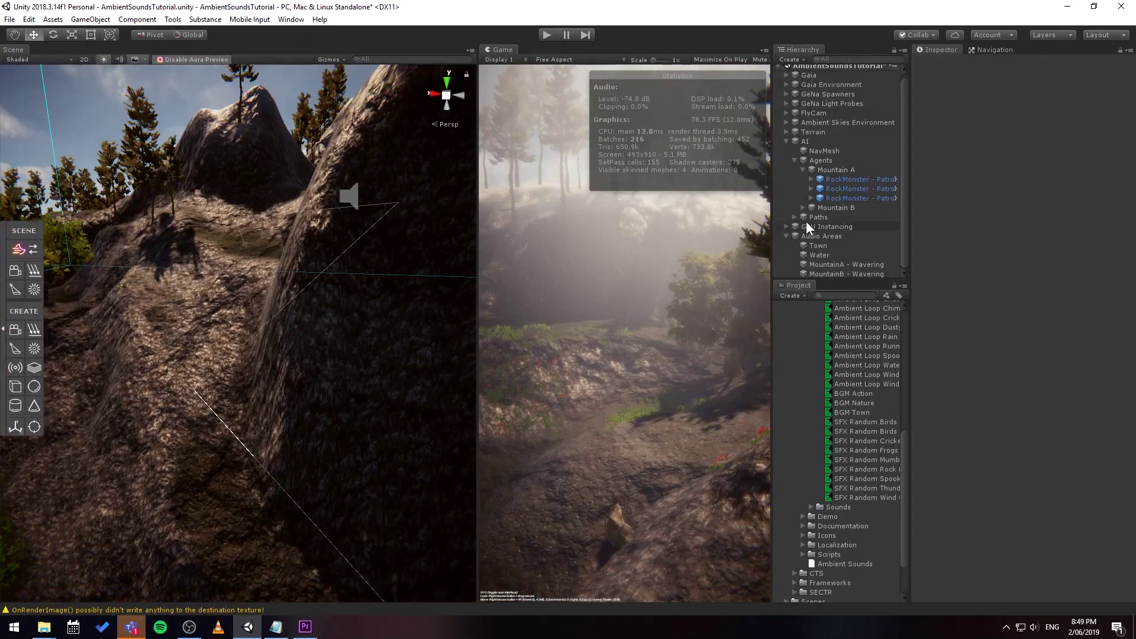
Place the MountainA - Wavering audio area on the first mountain at about X -66.8, Y 128.3, Z -250.8
{"action": "left_click", "coordinate": [827, 238]}
{"action": "left_click", "coordinate": [847, 265]}
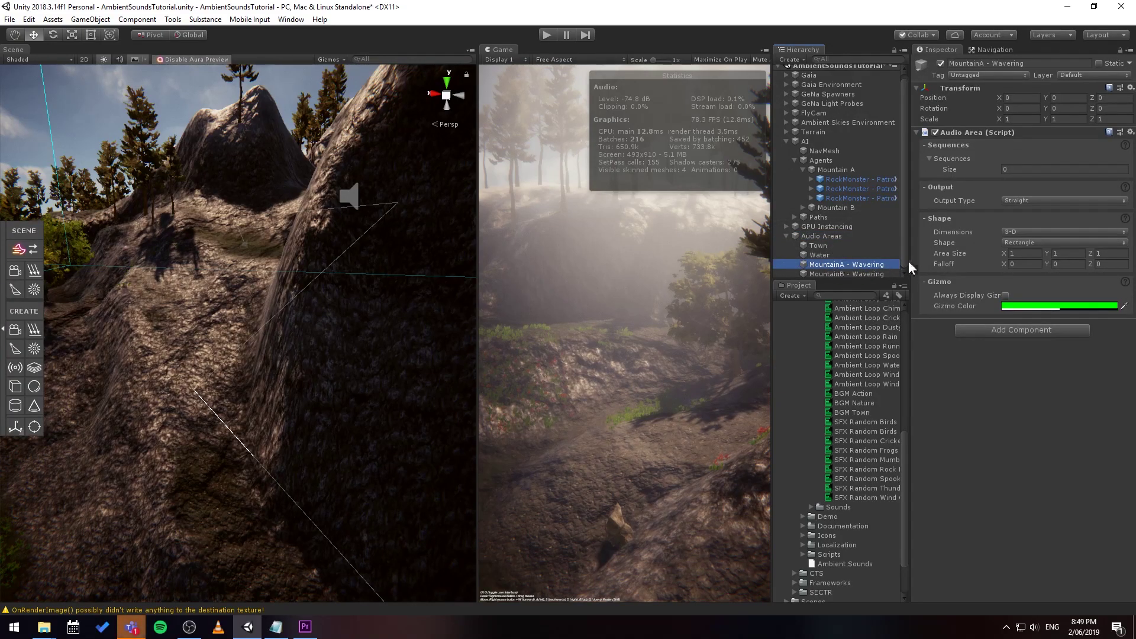
{"action": "left_click", "coordinate": [852, 276]}
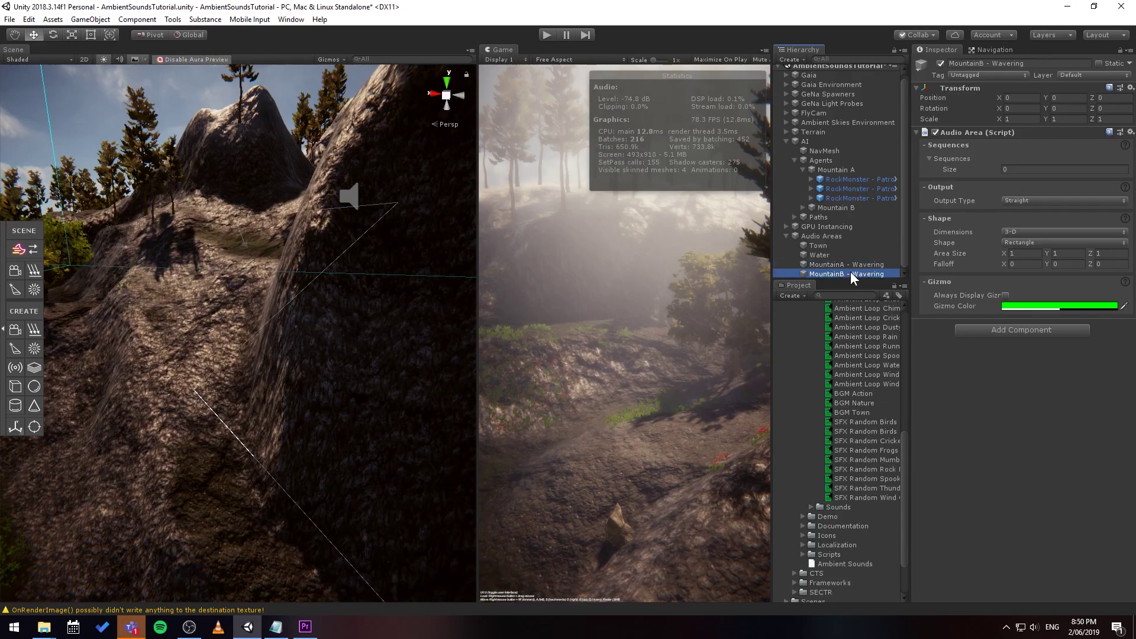
{"action": "left_click", "coordinate": [857, 268]}
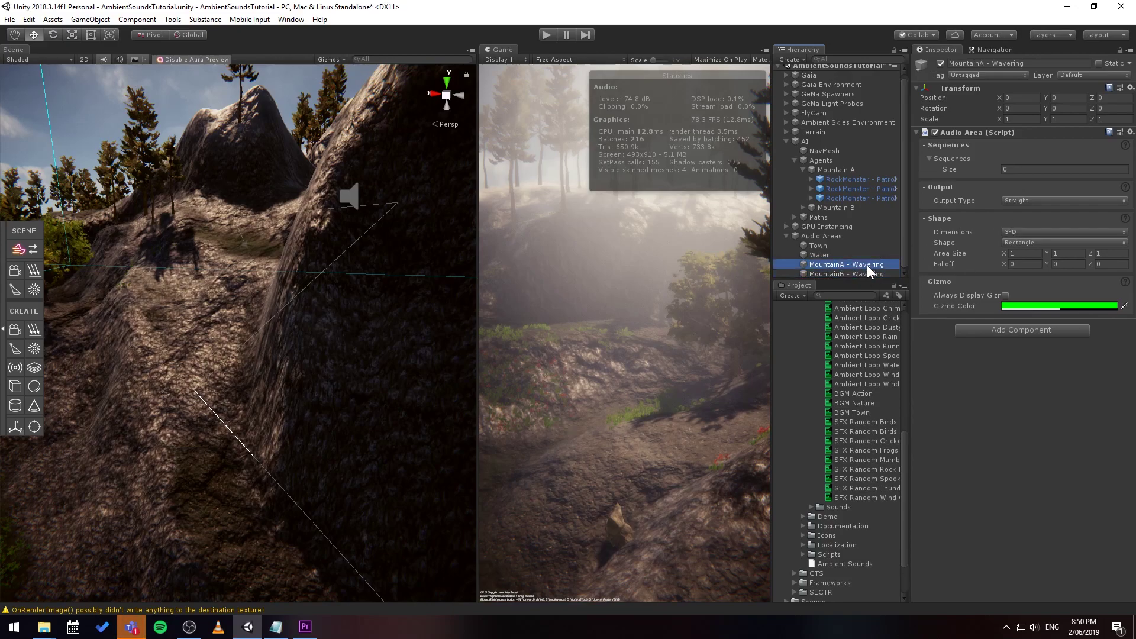
{"action": "double_click", "coordinate": [868, 267]}
{"action": "scroll", "coordinate": [374, 301], "scroll_direction": "down", "scroll_amount": 5}
{"action": "left_click_drag", "start_coordinate": [374, 301], "coordinate": [201, 374], "text": "alt"}
{"action": "left_click_drag", "start_coordinate": [122, 369], "coordinate": [245, 311], "text": "ctrl+shift"}
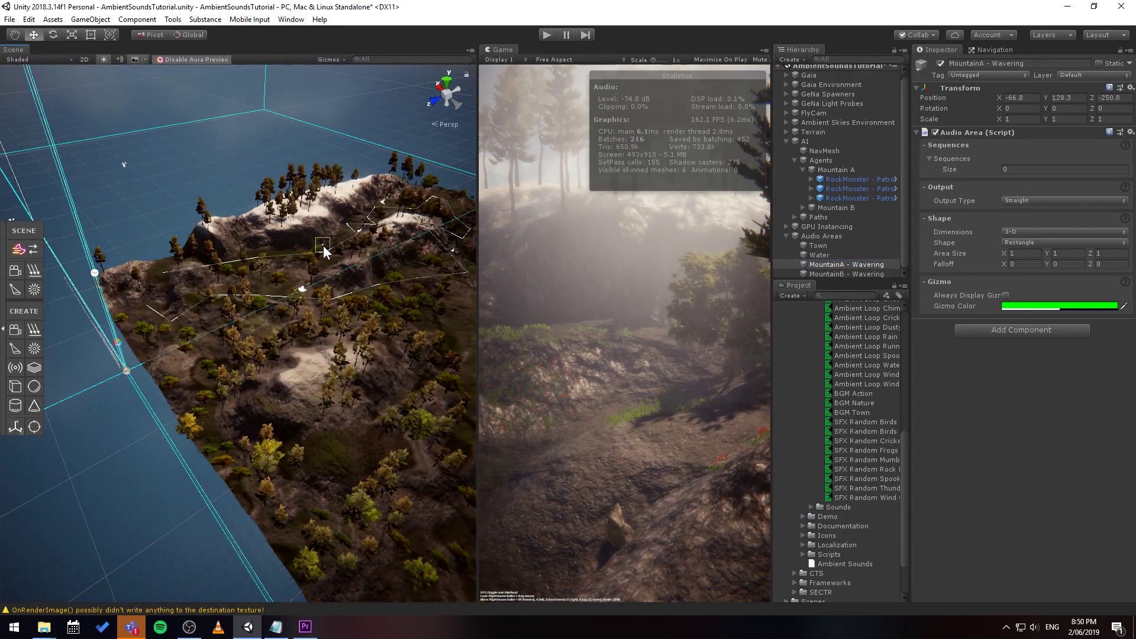
Place the MountainB - Wavering audio area on the second mountain at about X -659.1, Y 139, Z -258.6
{"action": "left_click", "coordinate": [852, 275]}
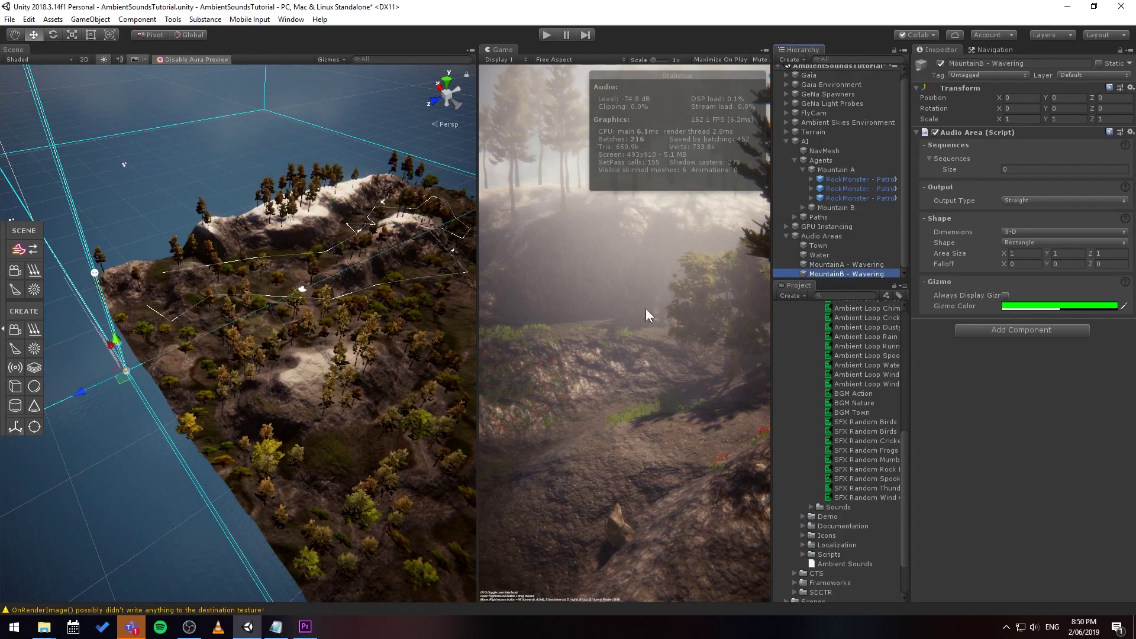
{"action": "left_click_drag", "start_coordinate": [138, 367], "coordinate": [315, 389], "text": "alt"}
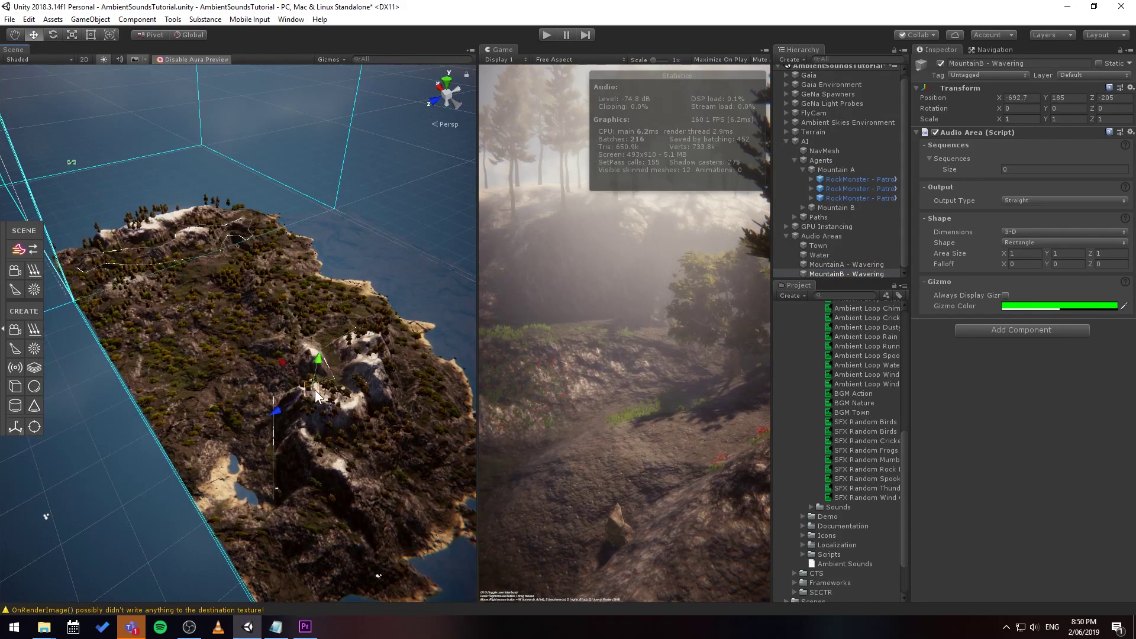
{"action": "scroll", "coordinate": [315, 389], "scroll_direction": "up", "scroll_amount": 5}
{"action": "middle_click_drag", "start_coordinate": [314, 381], "coordinate": [295, 349]}
{"action": "middle_click_drag", "start_coordinate": [392, 317], "coordinate": [348, 321]}
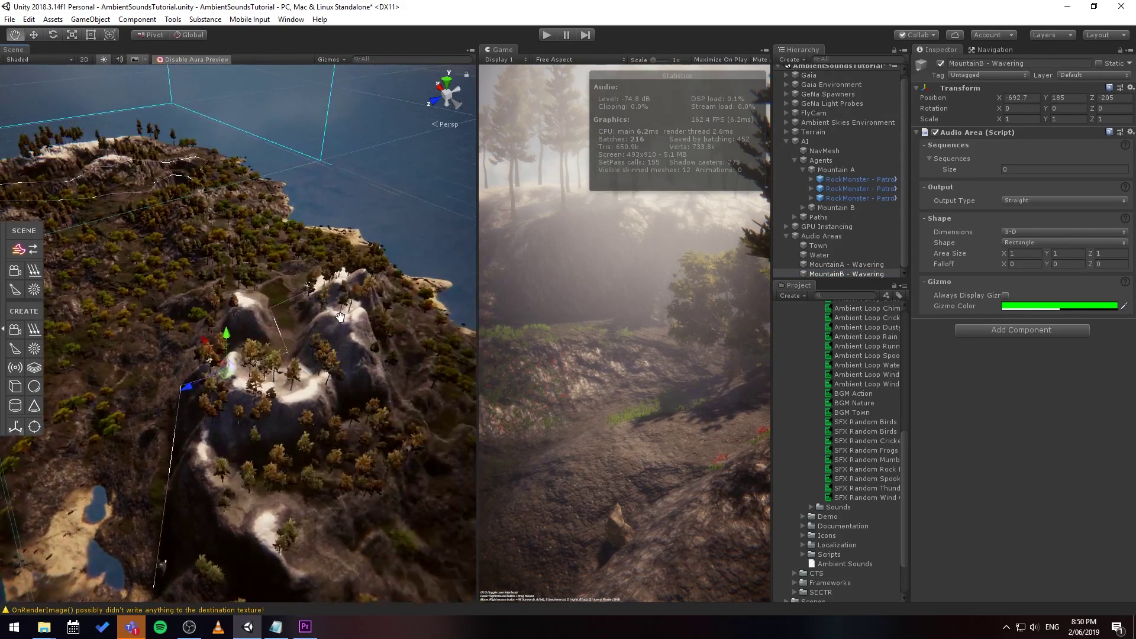
{"action": "right_click_drag", "start_coordinate": [348, 321], "coordinate": [350, 315]}
{"action": "left_click_drag", "start_coordinate": [350, 315], "coordinate": [186, 278], "text": "alt"}
{"action": "right_click_drag", "start_coordinate": [185, 278], "coordinate": [89, 311]}
{"action": "scroll", "coordinate": [253, 335], "scroll_direction": "down", "scroll_amount": 1}
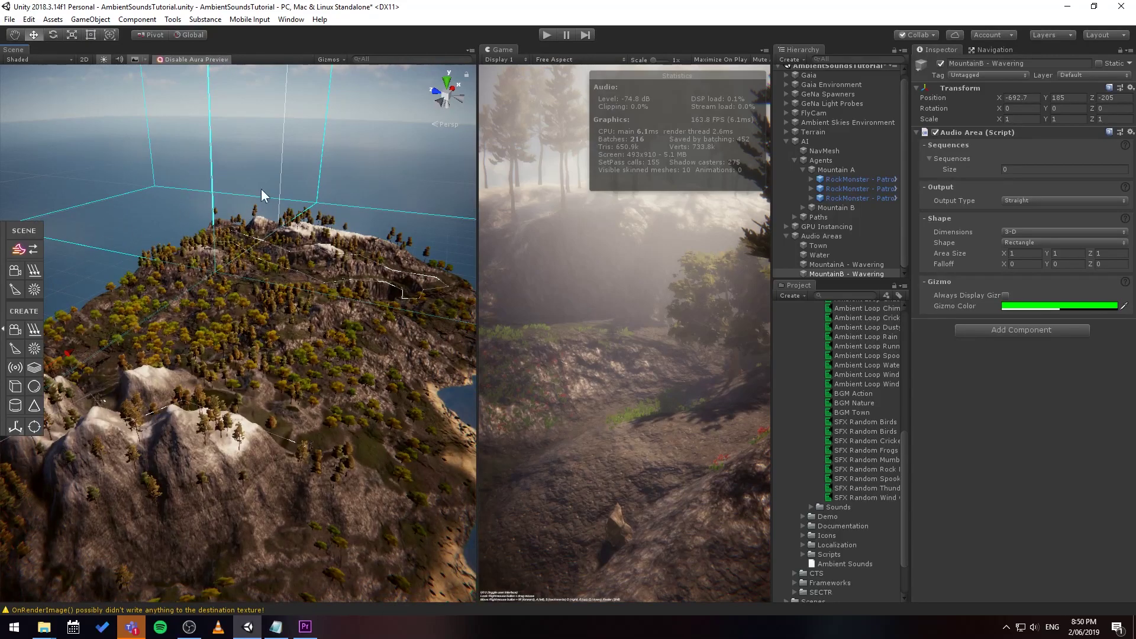
{"action": "right_click_drag", "start_coordinate": [188, 192], "coordinate": [223, 195]}
{"action": "middle_click_drag", "start_coordinate": [223, 195], "coordinate": [275, 248]}
{"action": "scroll", "coordinate": [272, 262], "scroll_direction": "up", "scroll_amount": 2}
{"action": "right_click_drag", "start_coordinate": [272, 262], "coordinate": [321, 378]}
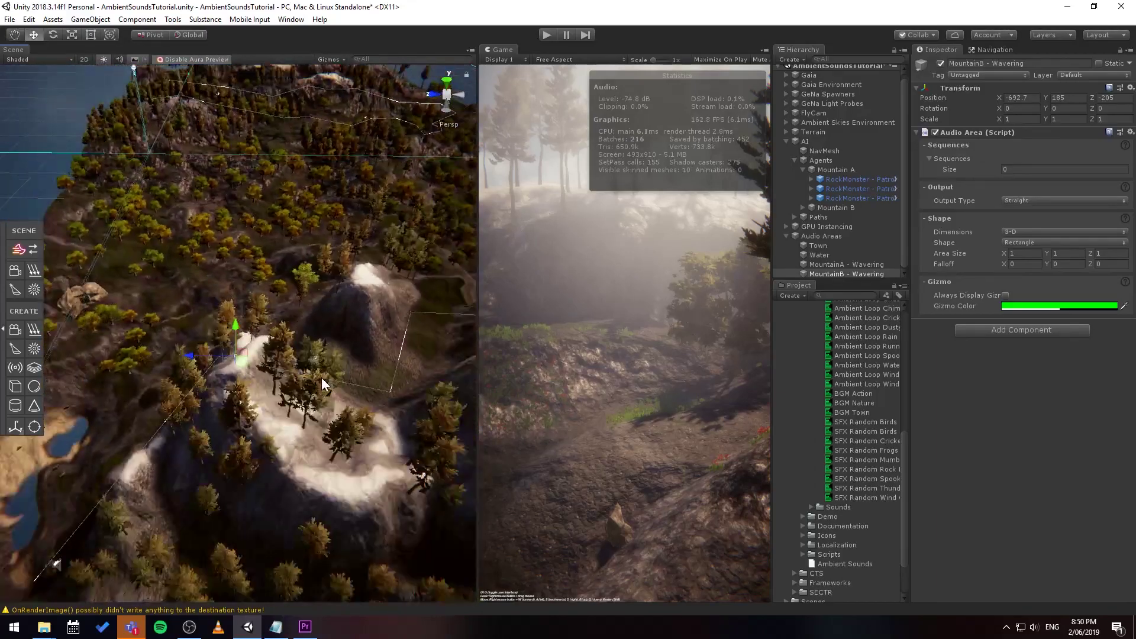
{"action": "left_click_drag", "start_coordinate": [240, 364], "coordinate": [335, 364]}
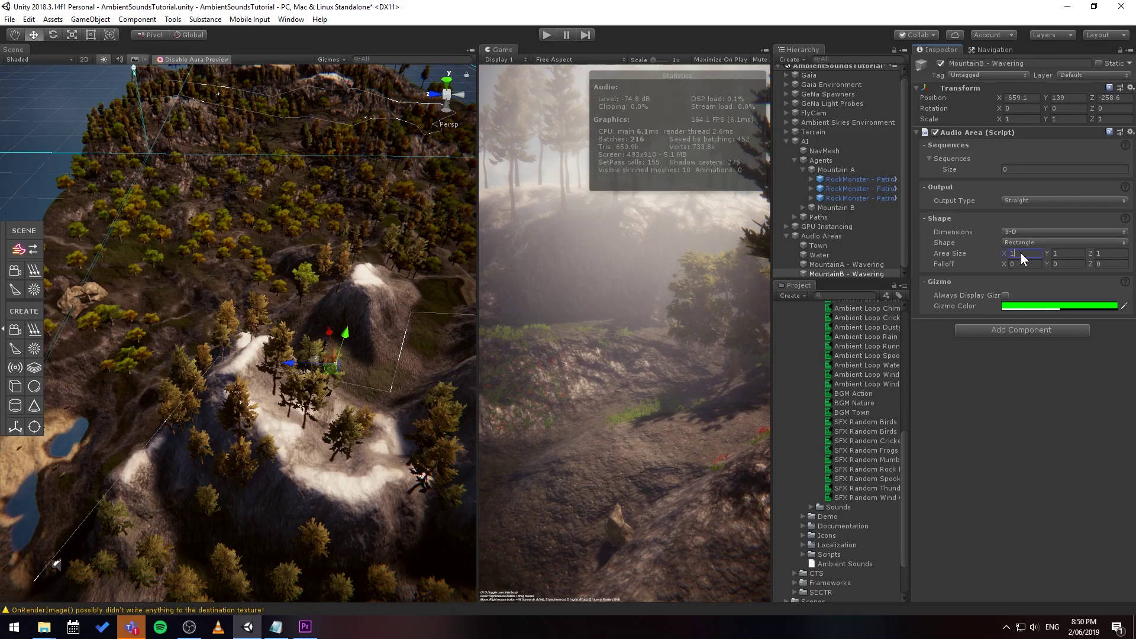
Set the MountainB - Wavering area size to X 200 and Z 400 and change its dimensions to 2-D
{"action": "type", "text": "40"}
{"action": "type", "text": "100"}
{"action": "key", "text": "BackSpace"}
{"action": "key", "text": "BackSpace"}
{"action": "key", "text": "BackSpace"}
{"action": "type", "text": "200400"}
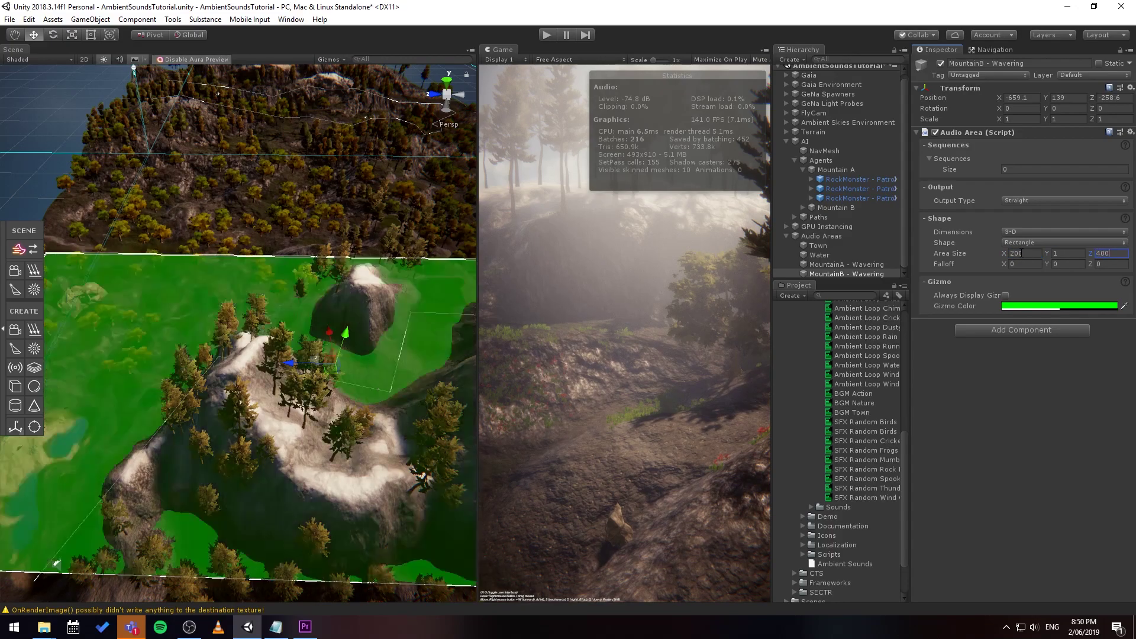
{"action": "scroll", "coordinate": [325, 306], "scroll_direction": "down", "scroll_amount": 10}
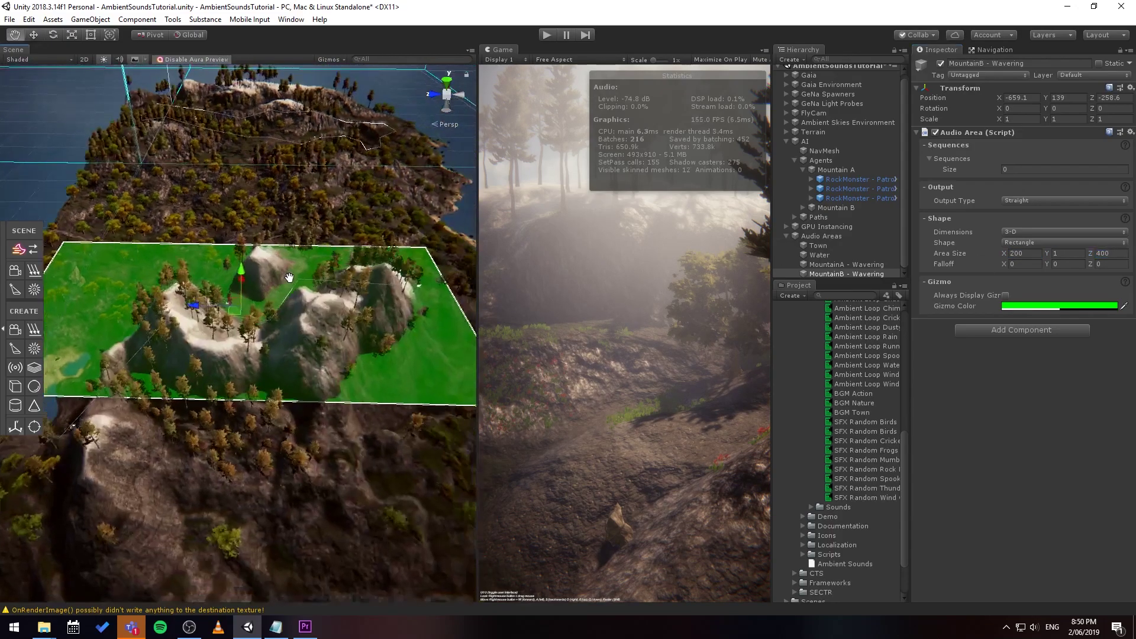
{"action": "left_click", "coordinate": [1026, 232]}
{"action": "left_click", "coordinate": [1017, 241]}
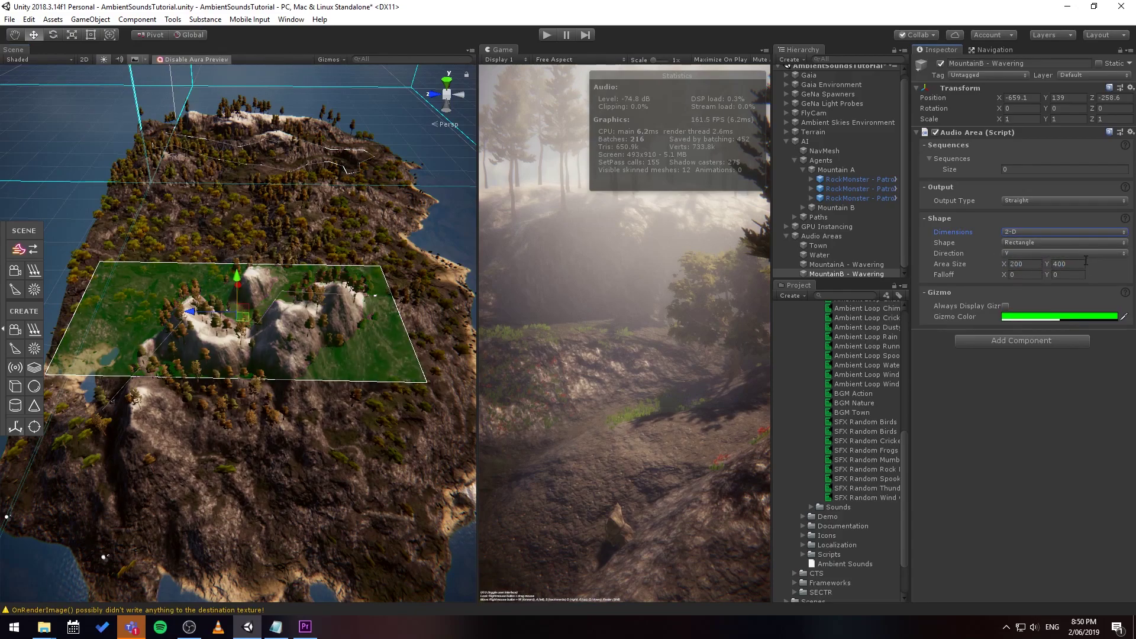
Shift the MountainB - Wavering area over the patrol path to about X -668.5, Z -258.5
{"action": "left_click_drag", "start_coordinate": [470, 294], "coordinate": [378, 318], "text": "alt"}
{"action": "right_click_drag", "start_coordinate": [378, 317], "coordinate": [281, 304]}
{"action": "left_click_drag", "start_coordinate": [255, 306], "coordinate": [288, 302]}
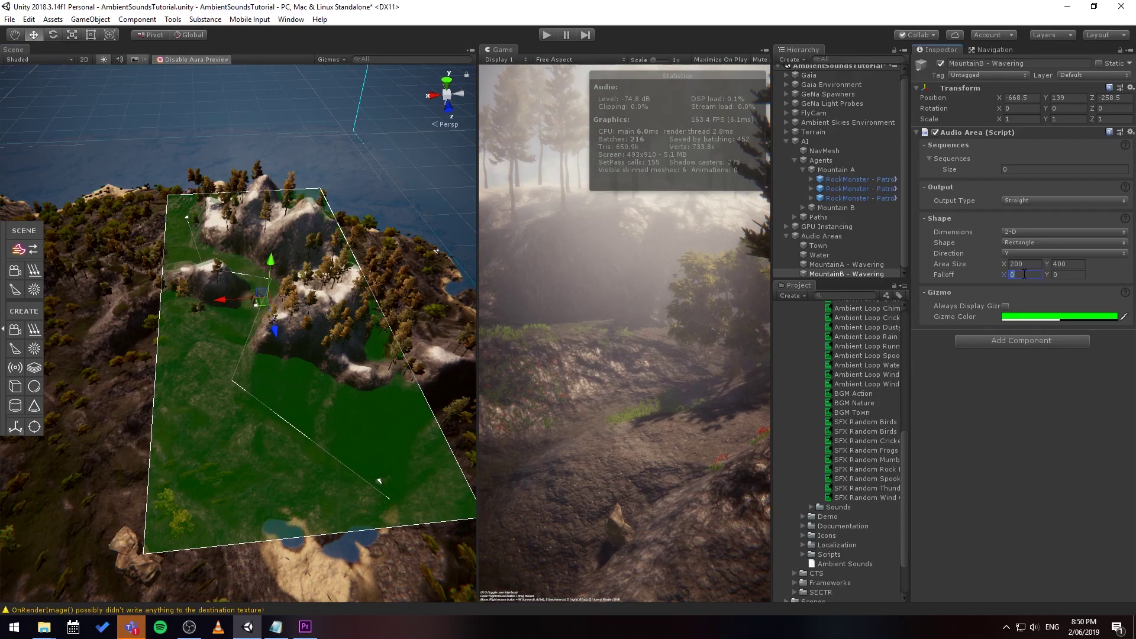
Set the MountainB - Wavering falloff to 10 in X and Y and check its coverage of the mountain
{"action": "type", "text": "50"}
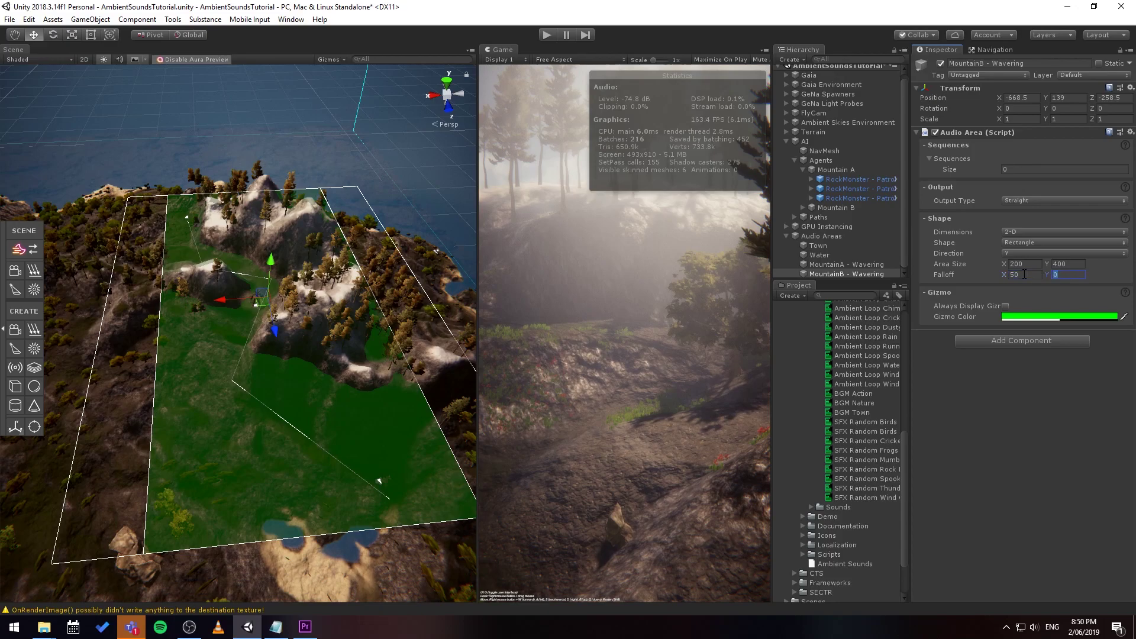
{"action": "type", "text": "10"}
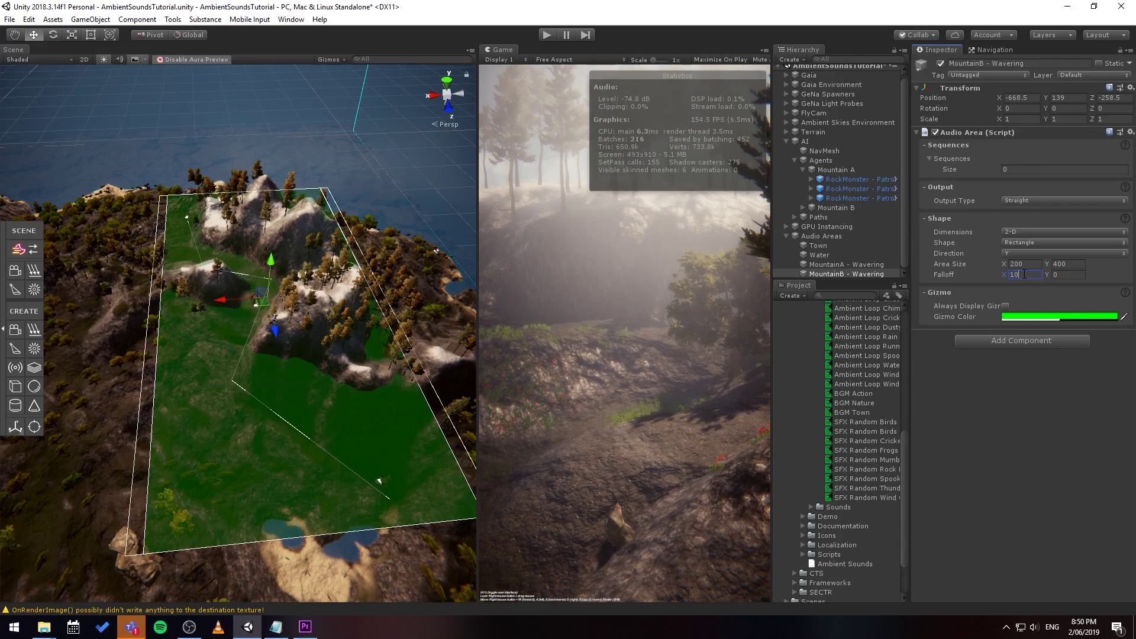
{"action": "type", "text": "10"}
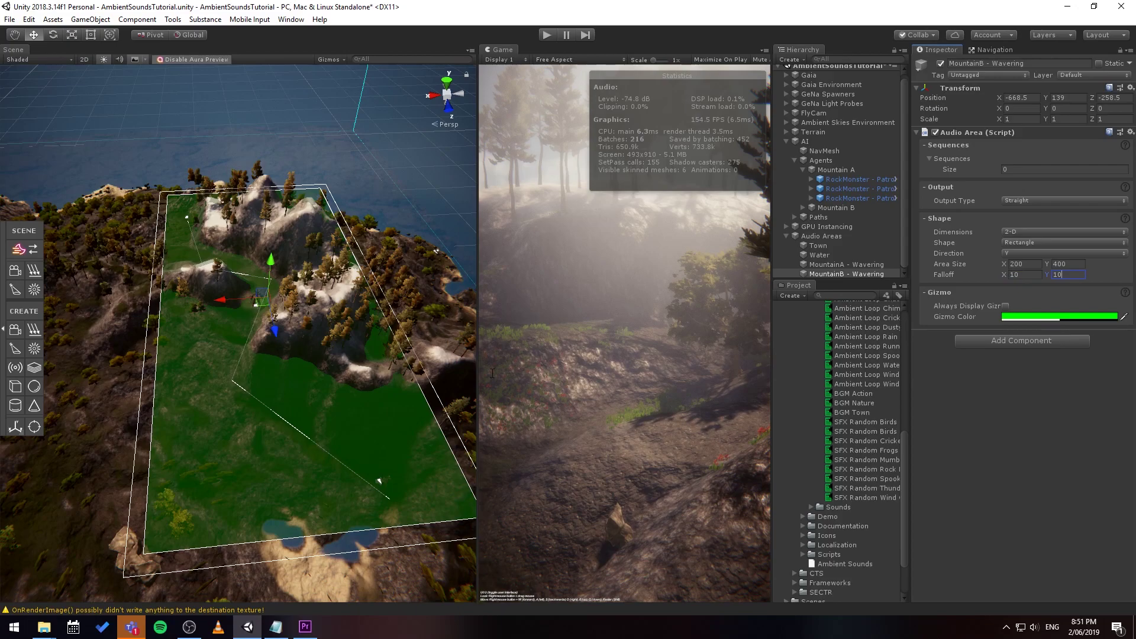
{"action": "scroll", "coordinate": [205, 400], "scroll_direction": "up", "scroll_amount": 3}
{"action": "left_click_drag", "start_coordinate": [213, 395], "coordinate": [257, 360], "text": "alt"}
{"action": "scroll", "coordinate": [267, 358], "scroll_direction": "down", "scroll_amount": 3}
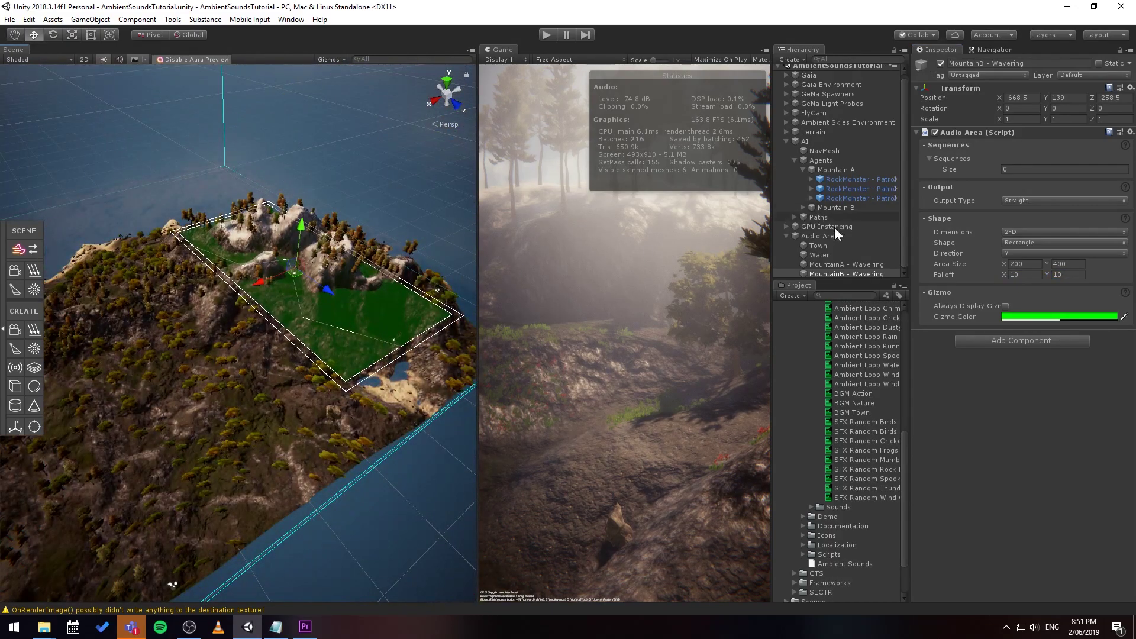
Move the MountainA - Wavering audio area along the mountain path to about X -98, Y 124.4, Z -249.6
{"action": "double_click", "coordinate": [843, 264]}
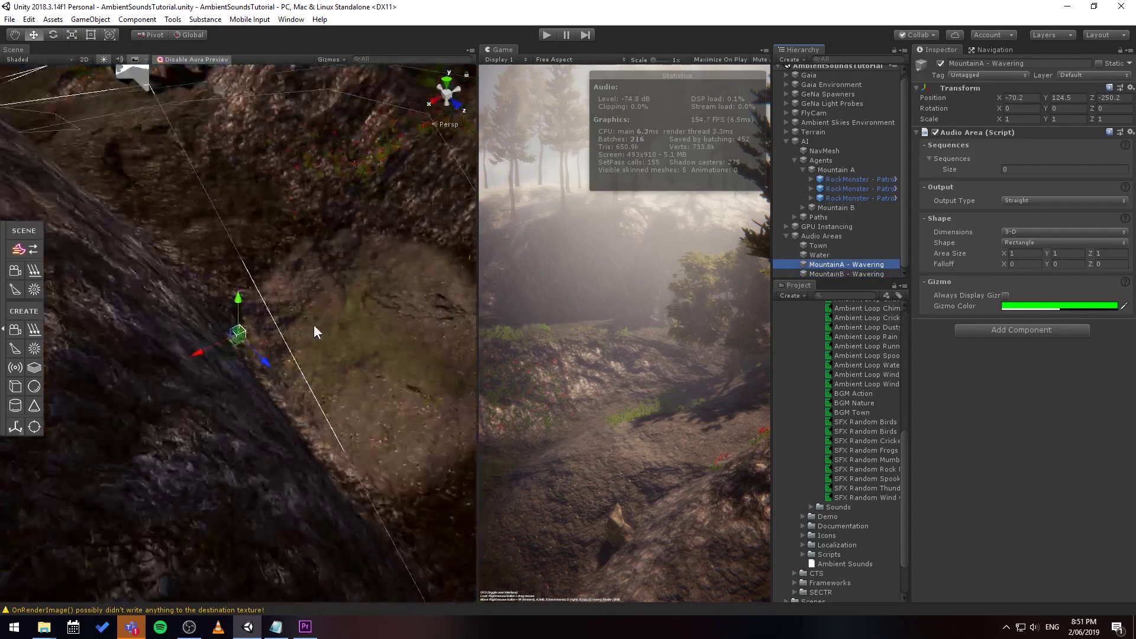
{"action": "scroll", "coordinate": [309, 326], "scroll_direction": "down", "scroll_amount": 6}
{"action": "middle_click_drag", "start_coordinate": [300, 328], "coordinate": [276, 359]}
{"action": "scroll", "coordinate": [275, 359], "scroll_direction": "down", "scroll_amount": 1}
{"action": "left_click_drag", "start_coordinate": [248, 358], "coordinate": [274, 370], "text": "alt"}
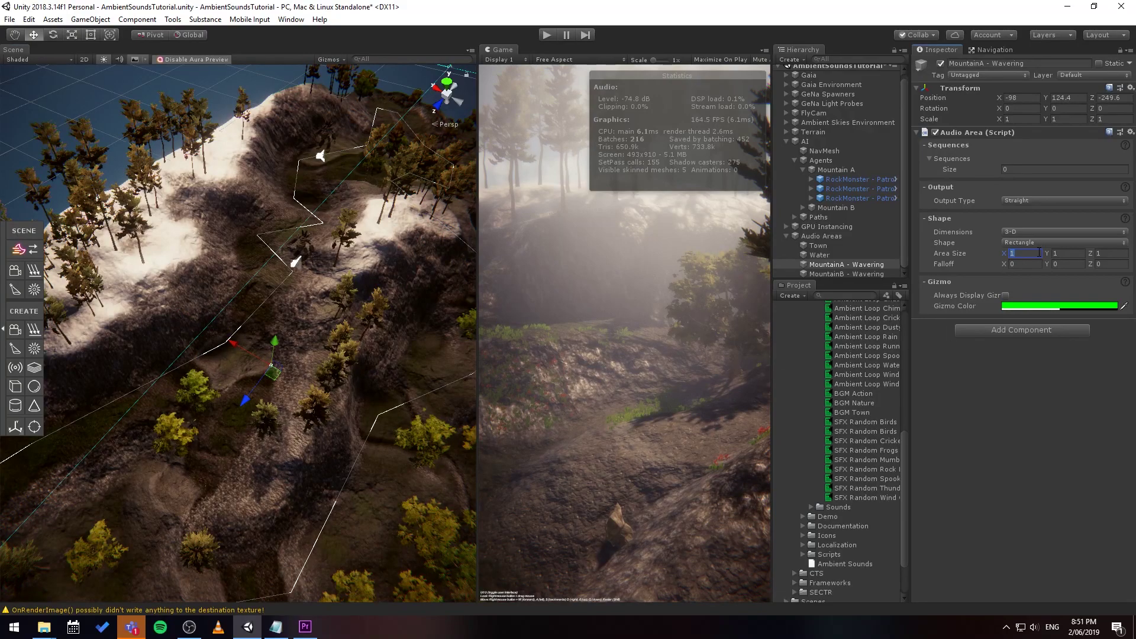
Set the MountainA - Wavering area size to X 100 and Z 500
{"action": "type", "text": "100"}
{"action": "left_click_drag", "start_coordinate": [410, 287], "coordinate": [308, 322], "text": "alt"}
{"action": "left_click", "coordinate": [1106, 253]}
{"action": "type", "text": "400"}
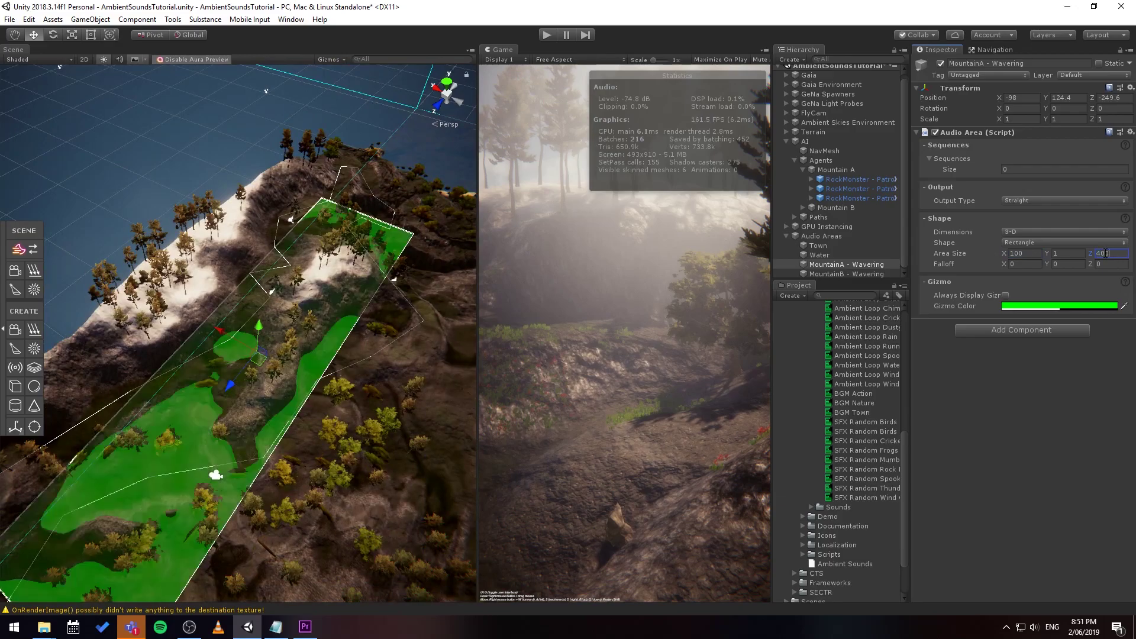
{"action": "scroll", "coordinate": [285, 310], "scroll_direction": "down", "scroll_amount": 5}
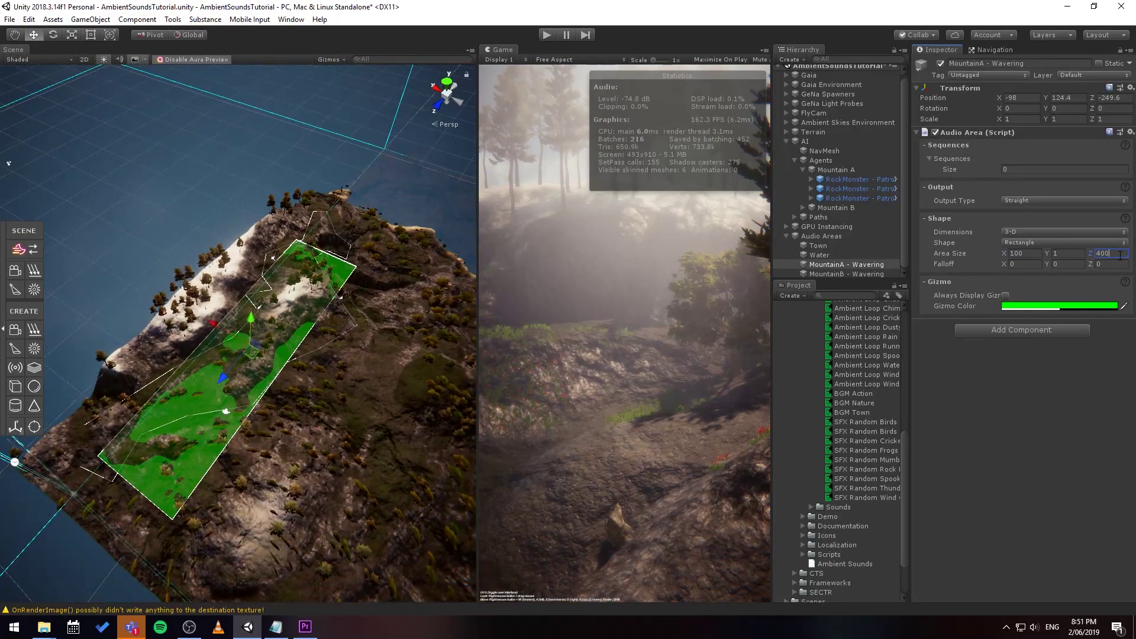
{"action": "type", "text": "500"}
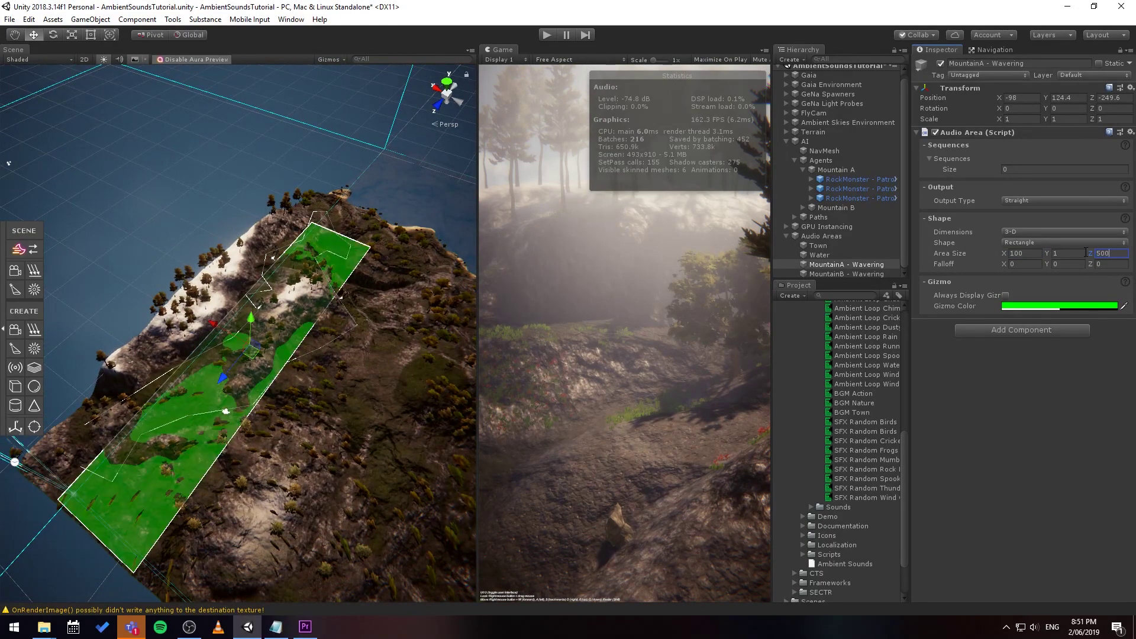
Widen the MountainA - Wavering area to 200 in X and center it over the patrol path at about X -69.2, Z -301.8
{"action": "left_click_drag", "start_coordinate": [249, 359], "coordinate": [243, 311]}
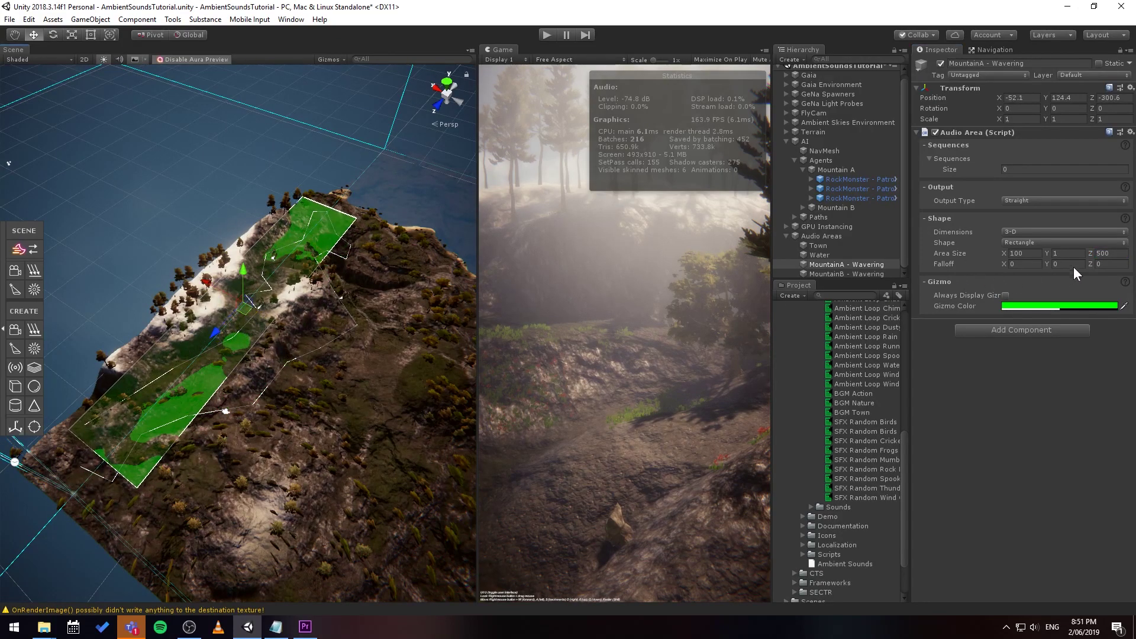
{"action": "type", "text": "200"}
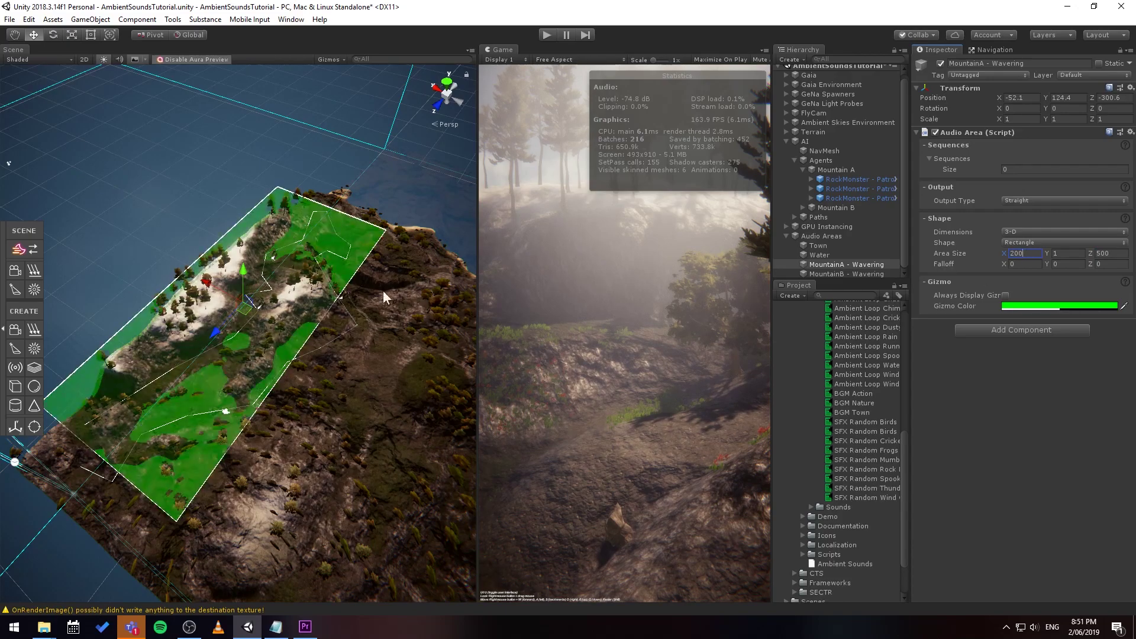
{"action": "left_click_drag", "start_coordinate": [236, 306], "coordinate": [253, 314]}
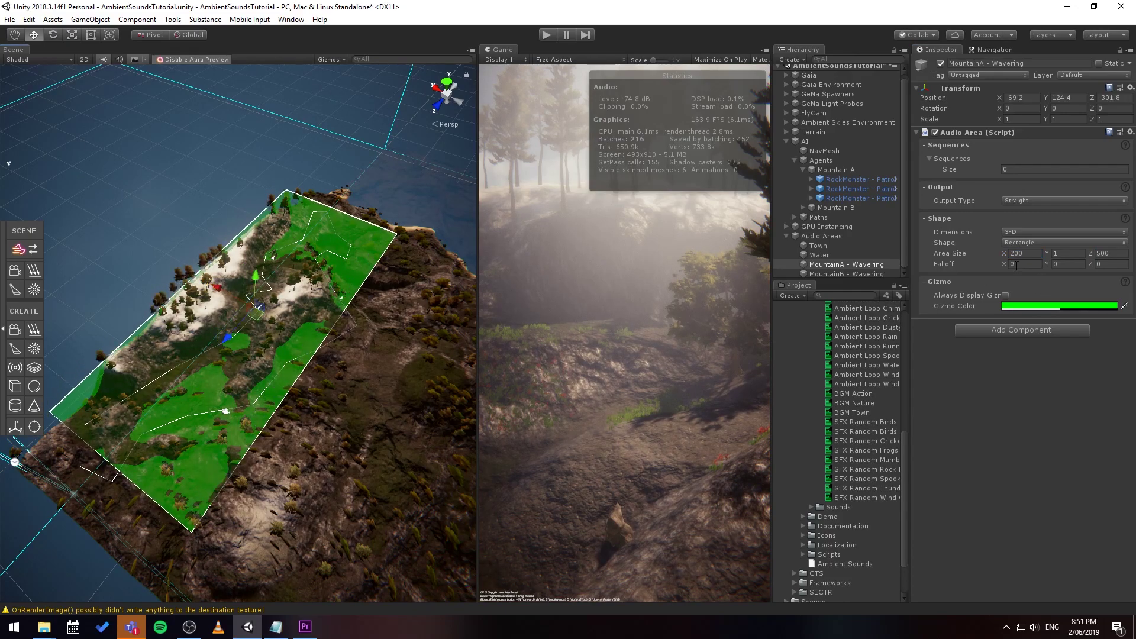
Set the MountainA - Wavering falloff to 10 in X and Z, and change the area's dimensions to 2-D
{"action": "type", "text": "10"}
{"action": "key", "text": "Tab"}
{"action": "type", "text": "10"}
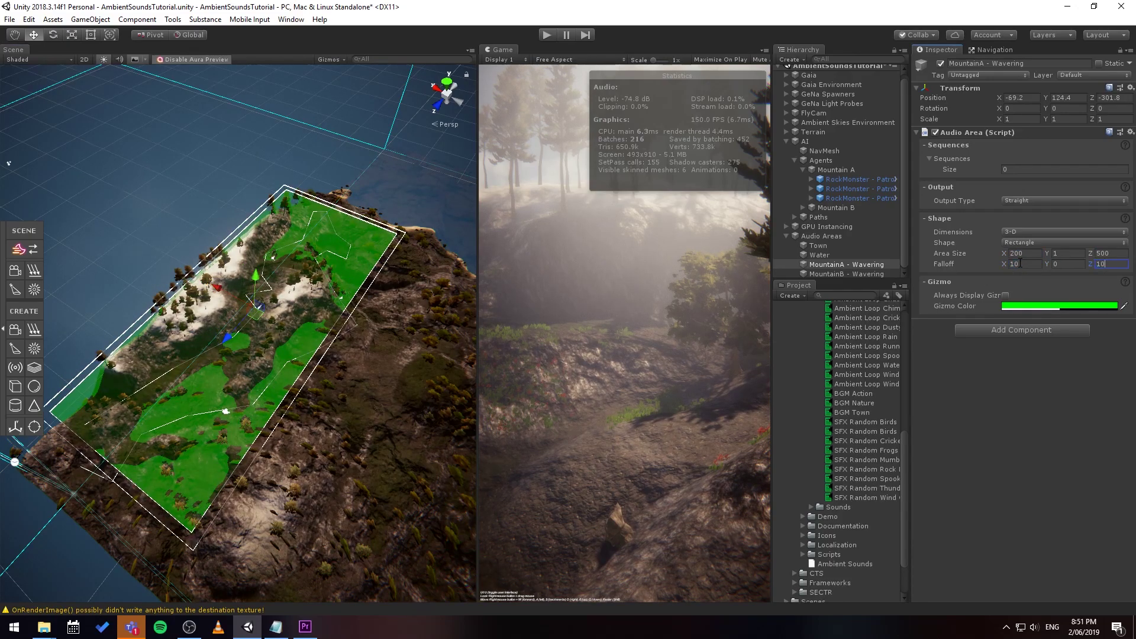
{"action": "left_click", "coordinate": [1026, 233]}
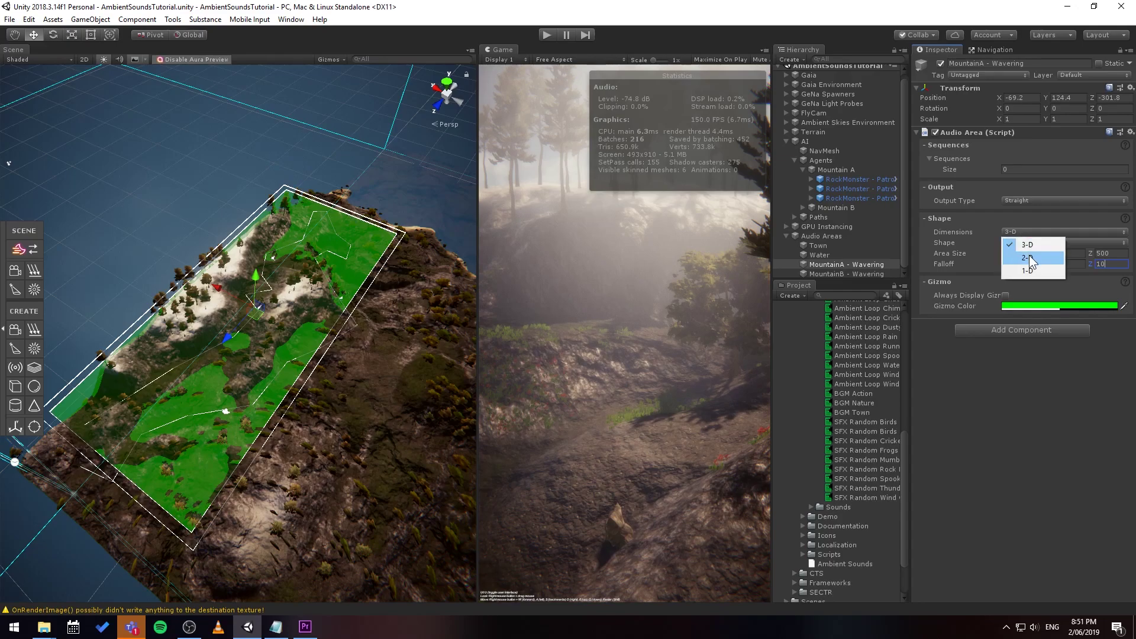
{"action": "left_click", "coordinate": [1027, 258]}
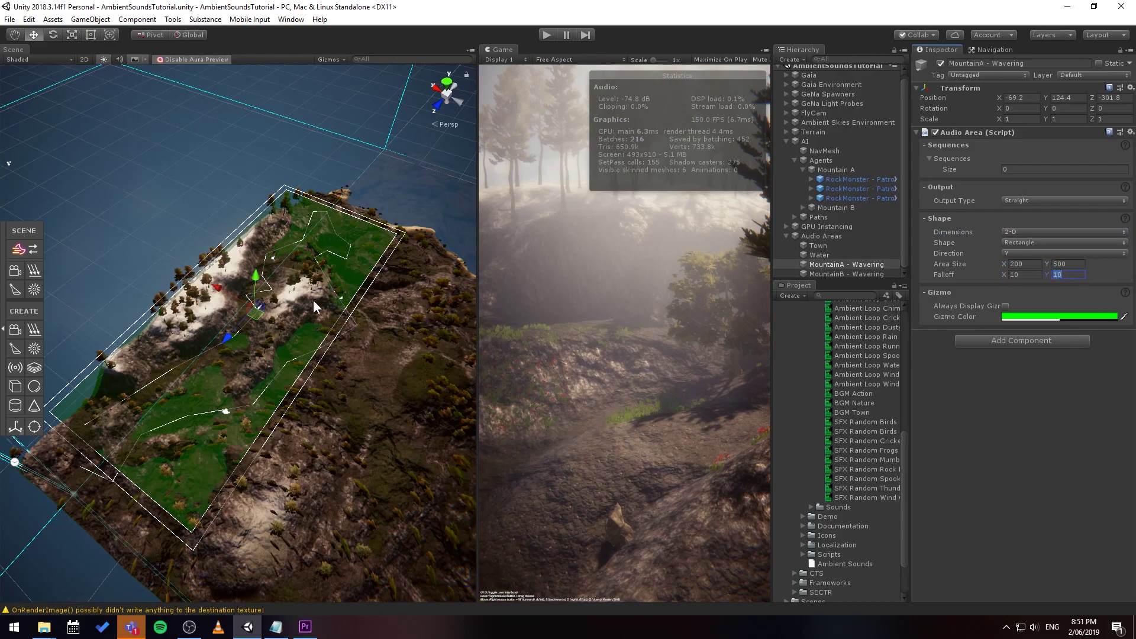
{"action": "left_click_drag", "start_coordinate": [299, 331], "coordinate": [325, 269], "text": "alt"}
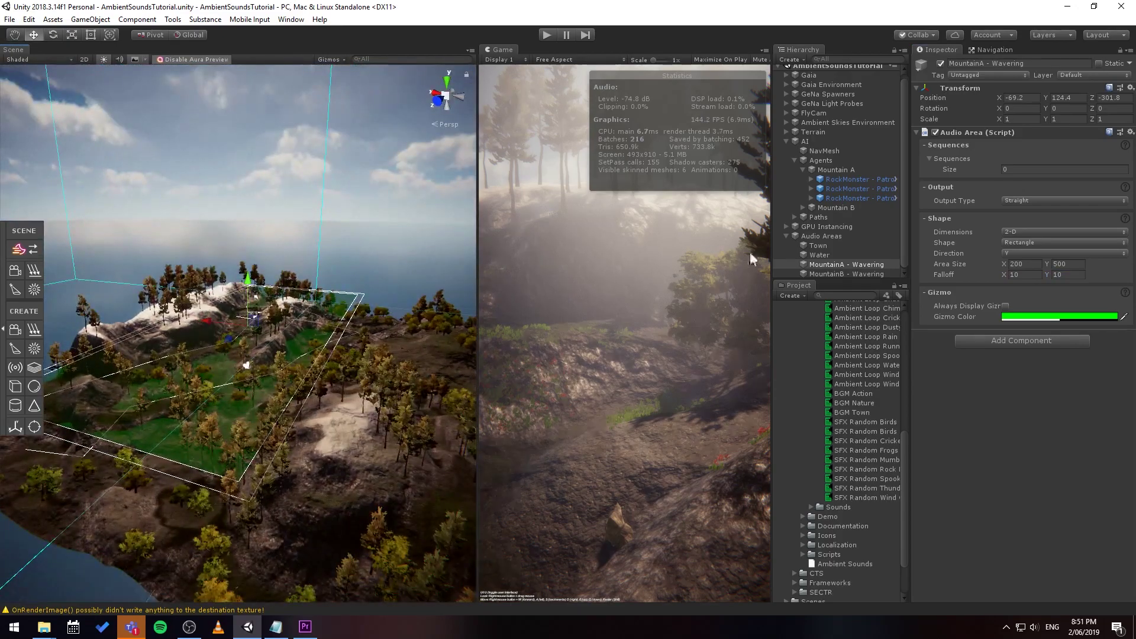
Assign the Ambient Loop Spooky Wavering sequence to both mountain wavering areas together and save the scene
{"action": "left_click", "coordinate": [861, 273], "text": "shift"}
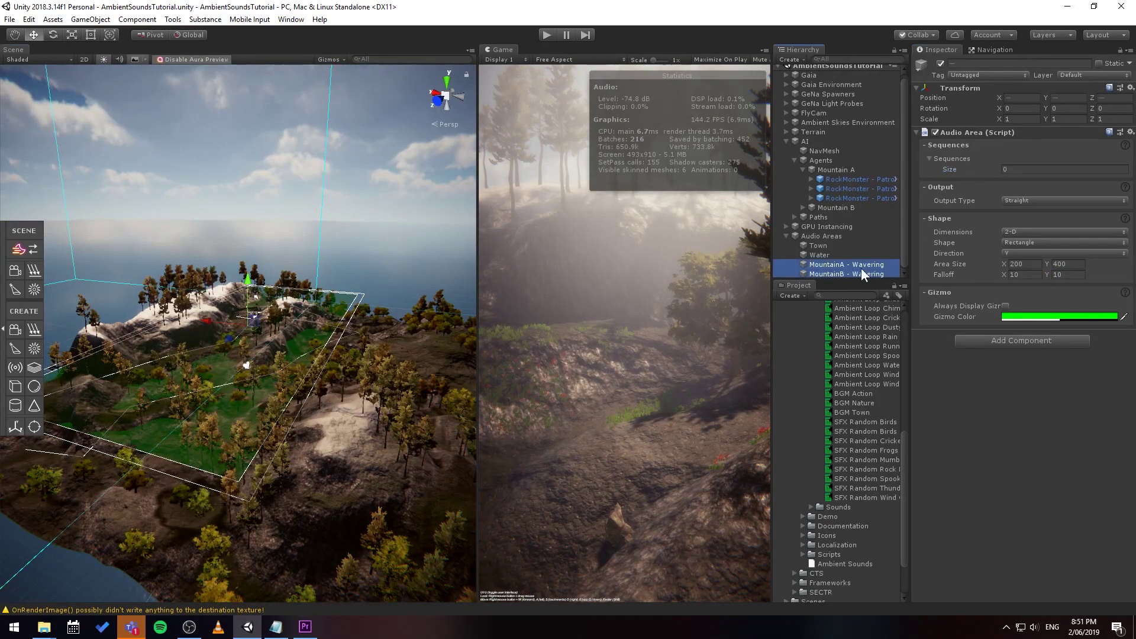
{"action": "left_click", "coordinate": [1022, 169]}
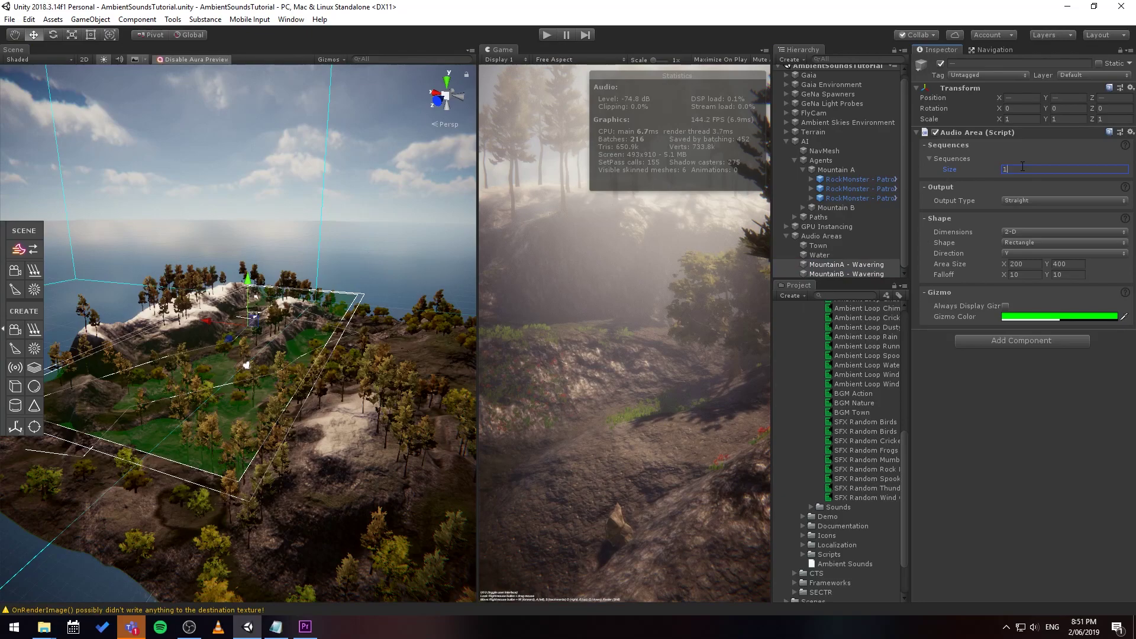
{"action": "type", "text": "1"}
{"action": "key", "text": "Return"}
{"action": "left_click", "coordinate": [1123, 180]}
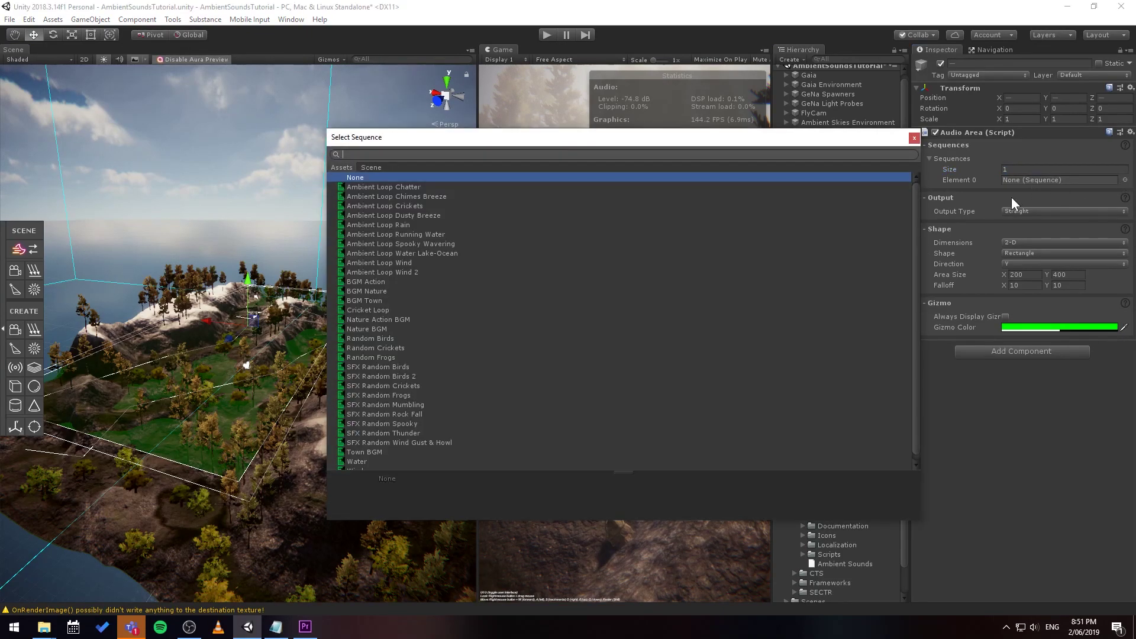
{"action": "left_click", "coordinate": [441, 244]}
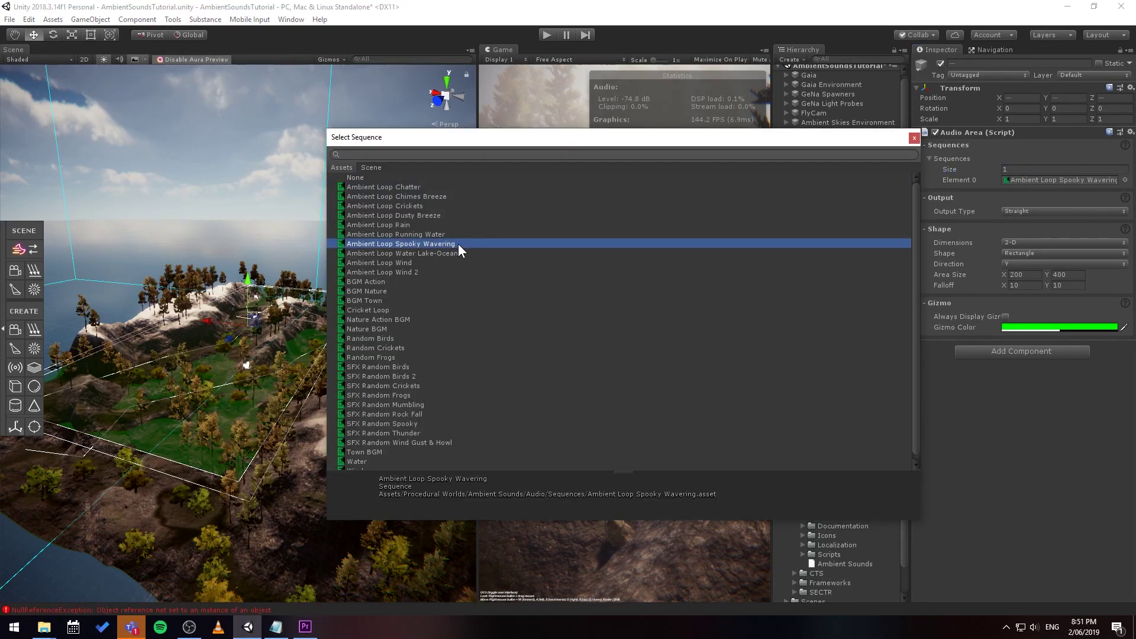
{"action": "double_click", "coordinate": [458, 244]}
{"action": "key", "text": "ctrl+s"}
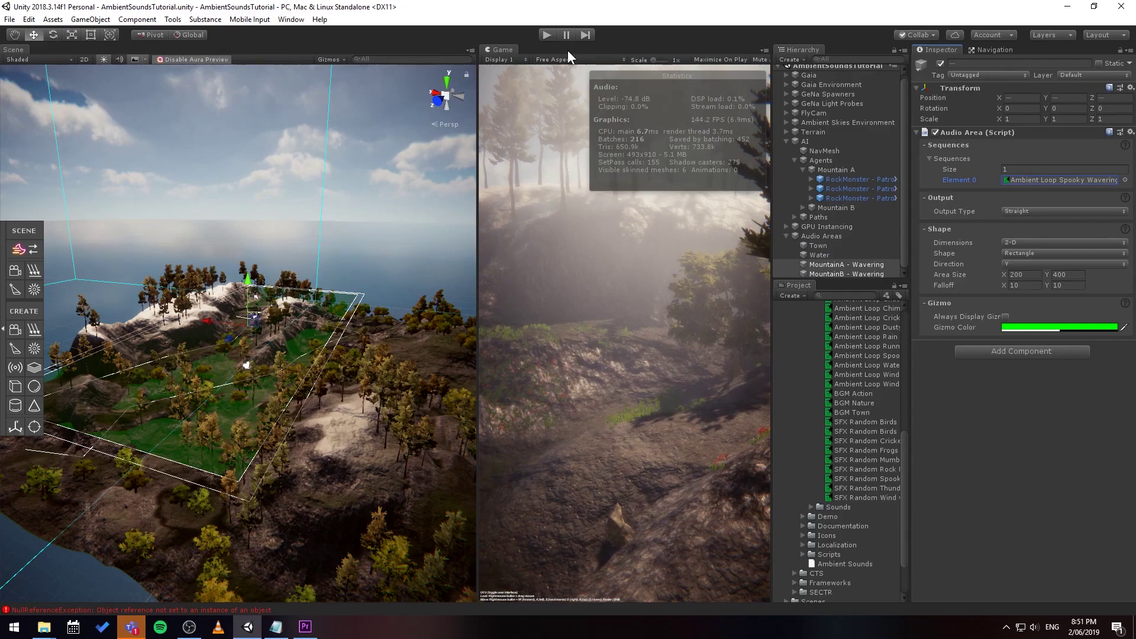
Play the scene and fly the camera toward the mountain to test the wavering audio
{"action": "left_click", "coordinate": [554, 37]}
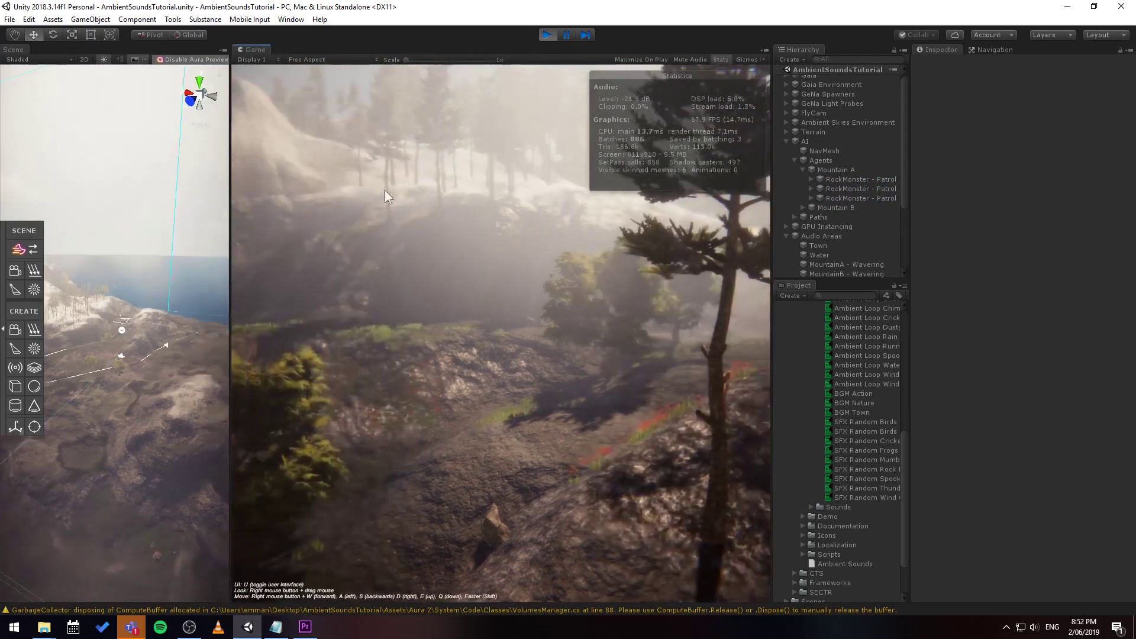
{"action": "key", "text": "w"}
{"action": "right_click_drag", "start_coordinate": [385, 190], "coordinate": [692, 196]}
{"action": "key", "text": "w"}
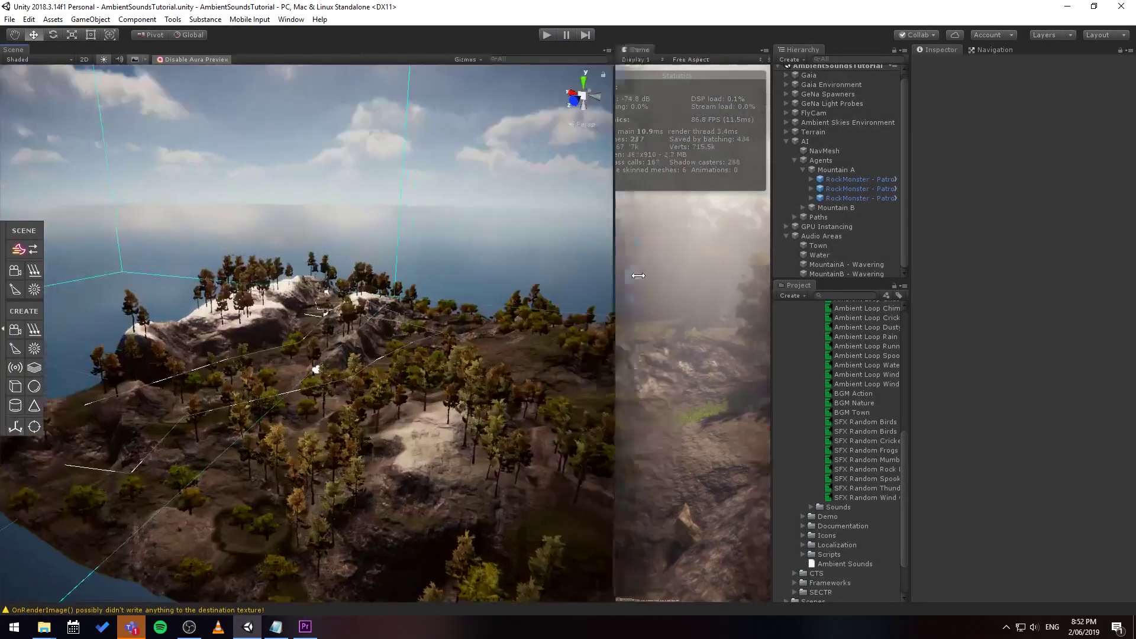
Widen the MountainB - Wavering area to 300 in X, save the scene and check its coverage of the mountain
{"action": "middle_click_drag", "start_coordinate": [261, 278], "coordinate": [242, 219]}
{"action": "scroll", "coordinate": [349, 325], "scroll_direction": "down", "scroll_amount": 3}
{"action": "middle_click_drag", "start_coordinate": [349, 325], "coordinate": [154, 332]}
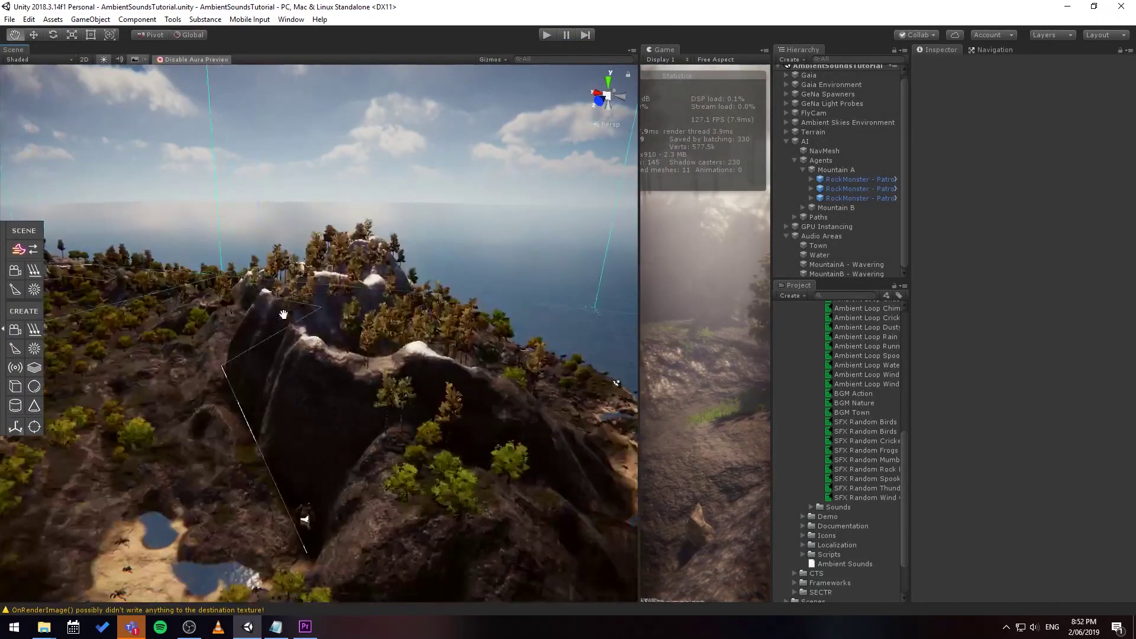
{"action": "scroll", "coordinate": [154, 331], "scroll_direction": "down", "scroll_amount": 2}
{"action": "left_click", "coordinate": [852, 273]}
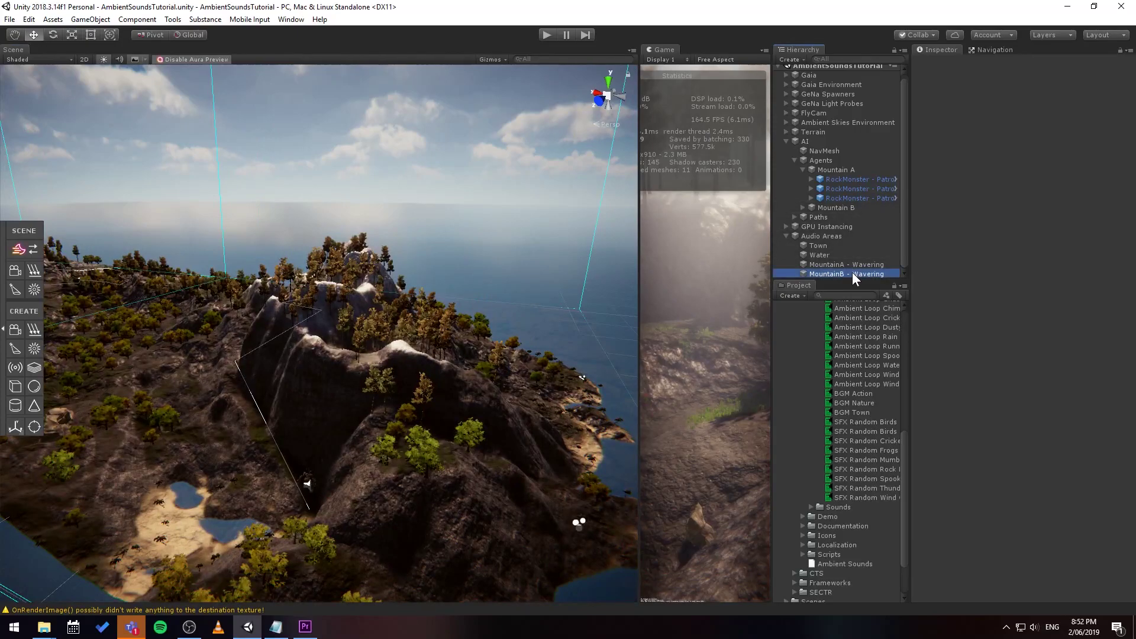
{"action": "key", "text": "f"}
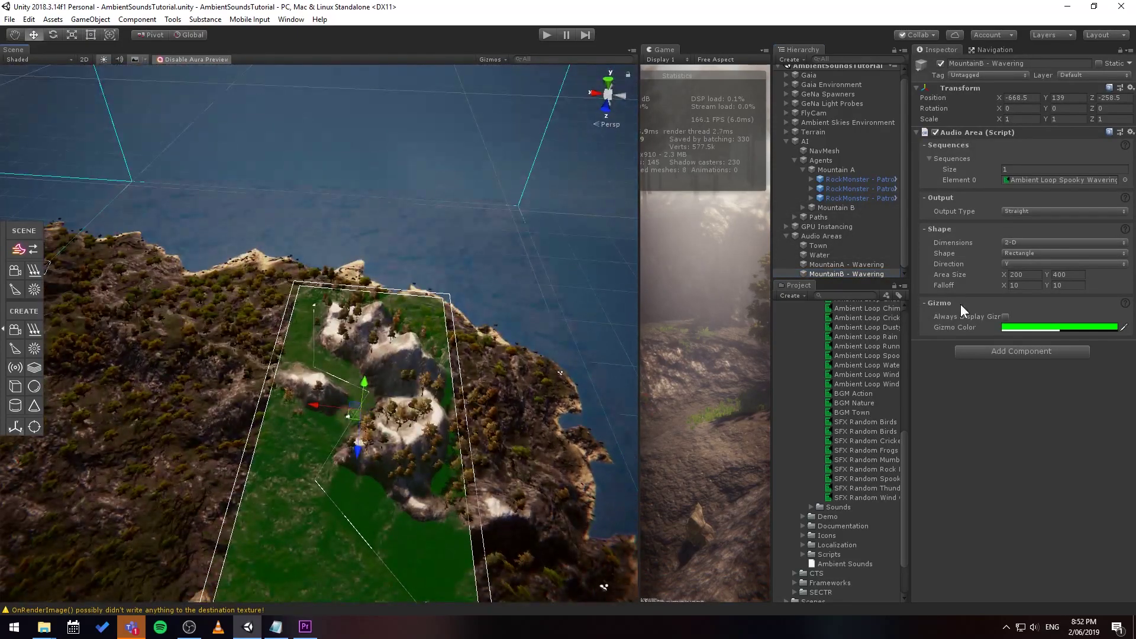
{"action": "left_click", "coordinate": [1039, 274]}
{"action": "type", "text": "300"}
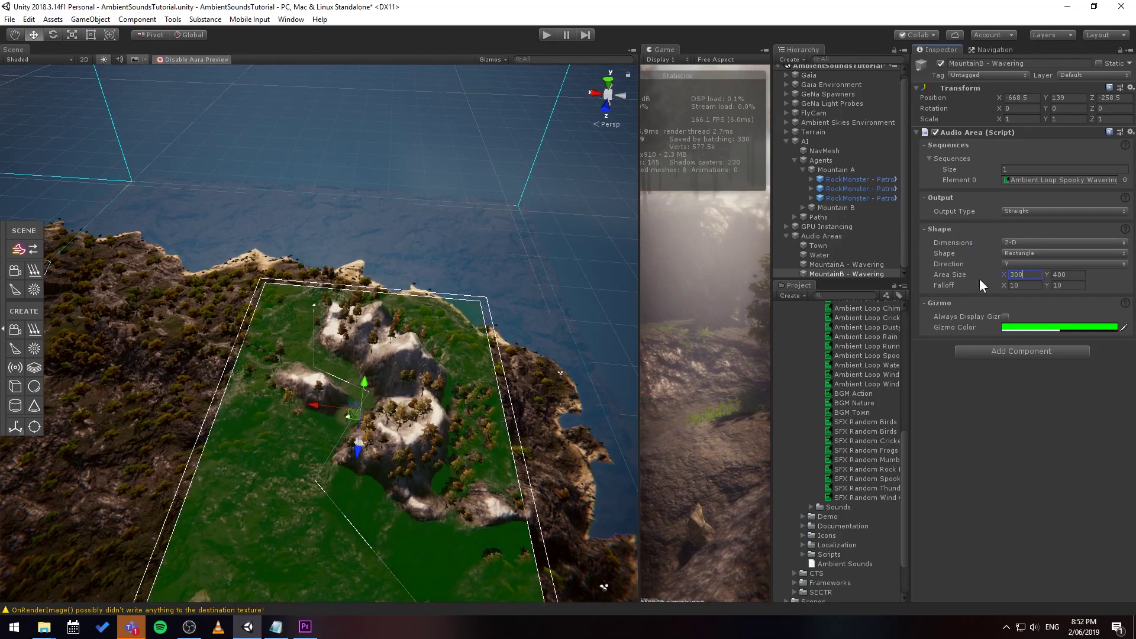
{"action": "key", "text": "ctrl+s"}
{"action": "left_click_drag", "start_coordinate": [464, 337], "coordinate": [431, 226], "text": "alt"}
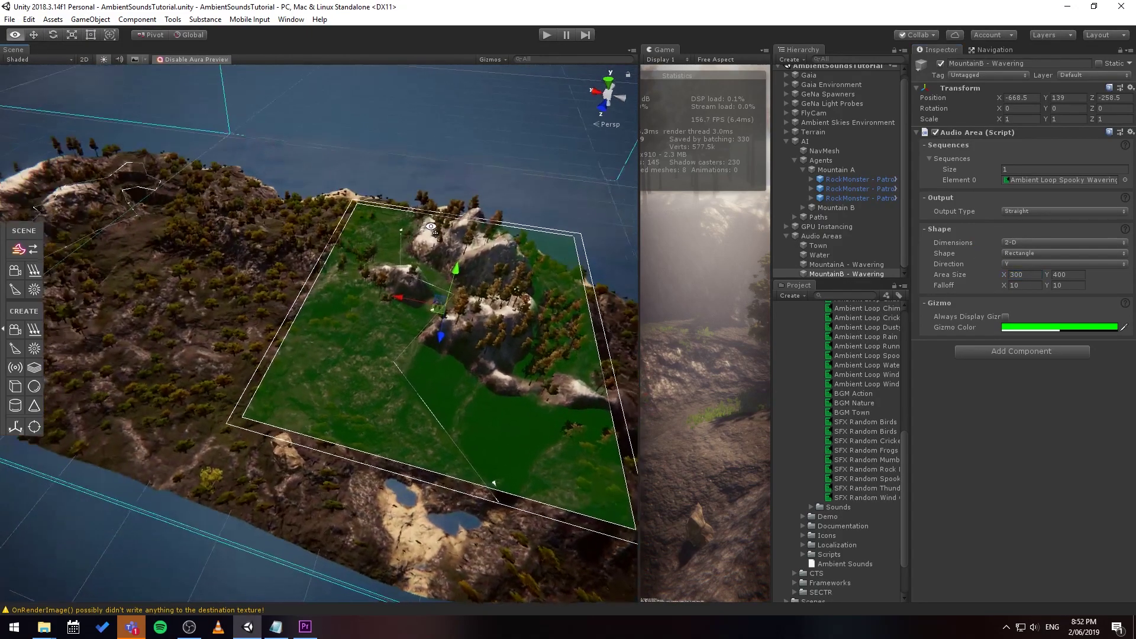
Play the scene again with an enlarged game view and look around to test the wider MountainB area
{"action": "left_click", "coordinate": [546, 35]}
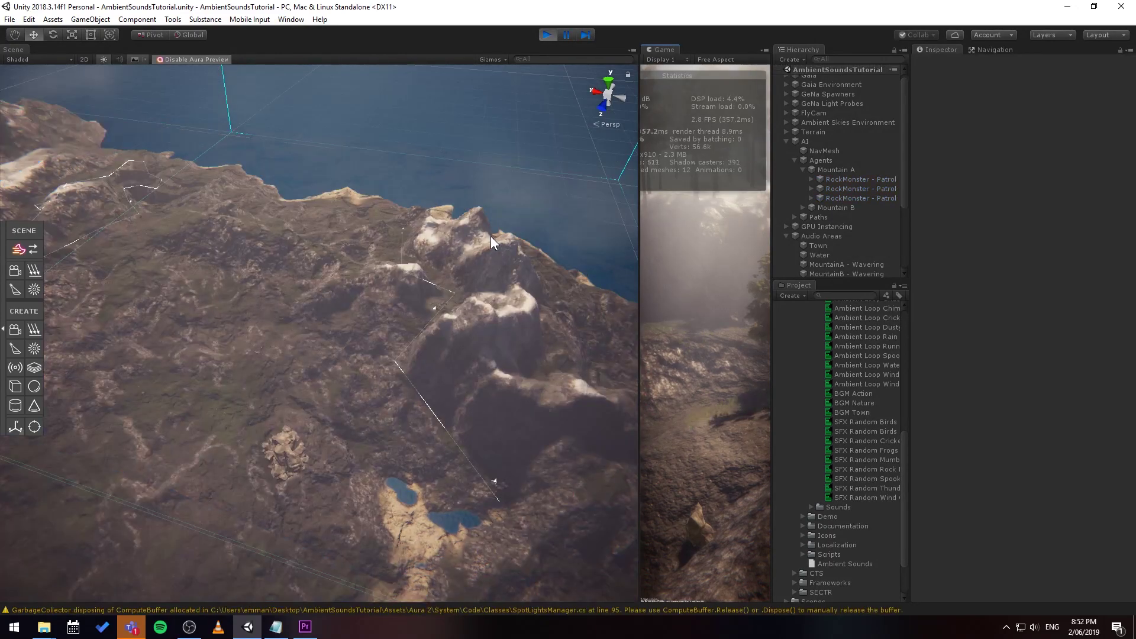
{"action": "left_click", "coordinate": [636, 255]}
{"action": "left_click_drag", "start_coordinate": [639, 255], "coordinate": [343, 253]}
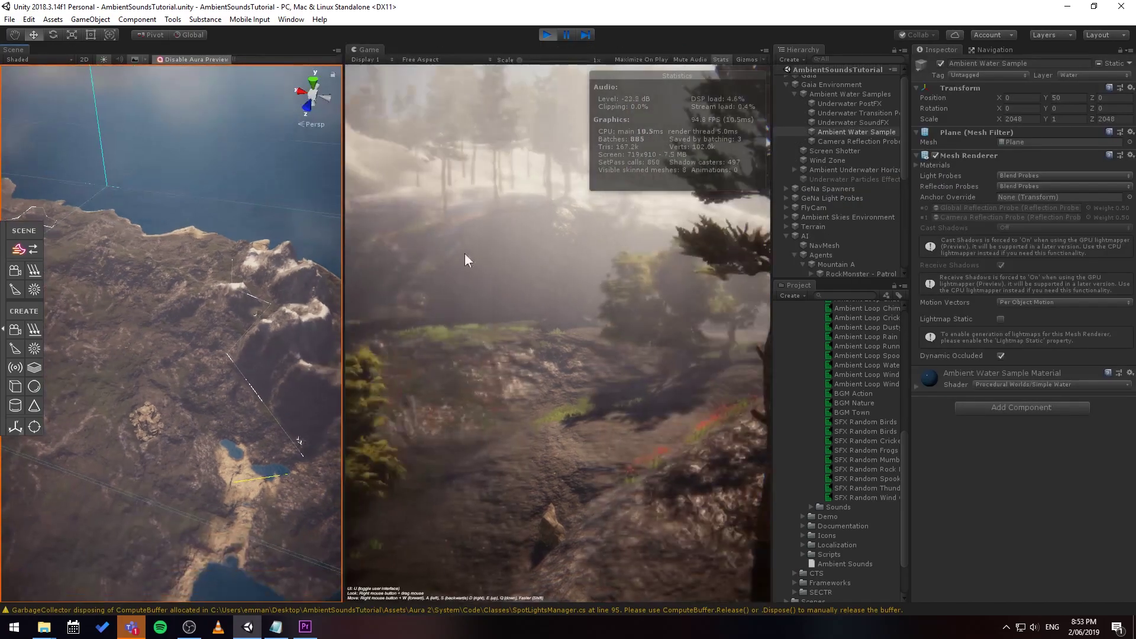
{"action": "right_click_drag", "start_coordinate": [463, 253], "coordinate": [825, 208]}
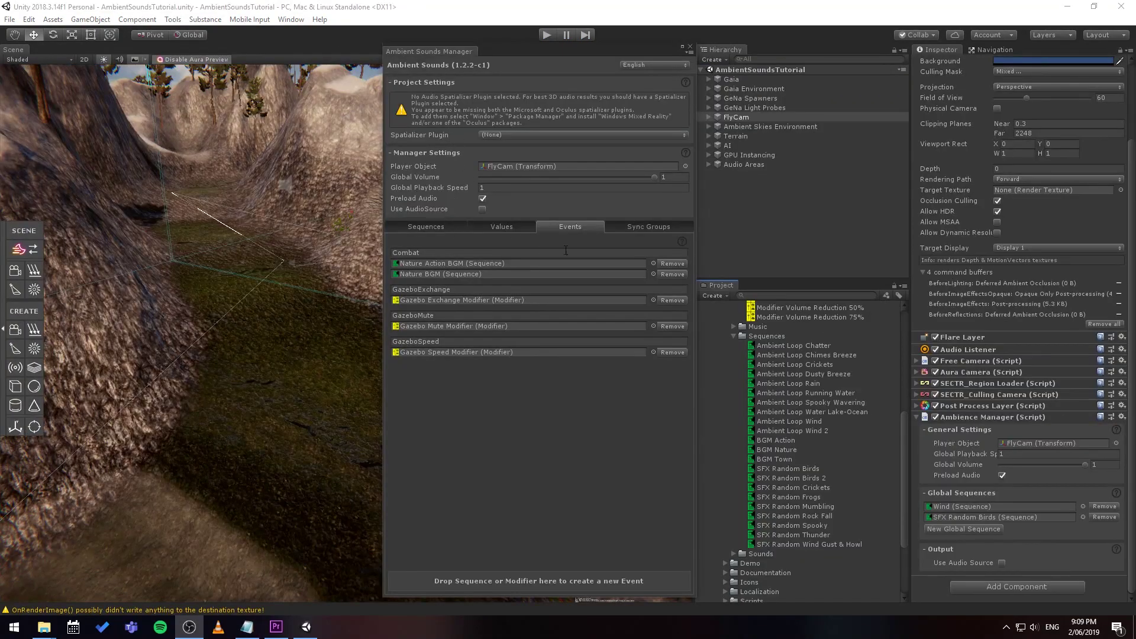
Move the Ambient Sounds Manager window aside and examine the rock monster agent on the mountain path
{"action": "left_click_drag", "start_coordinate": [618, 52], "coordinate": [780, 44]}
{"action": "scroll", "coordinate": [296, 331], "scroll_direction": "down", "scroll_amount": 4}
{"action": "left_click_drag", "start_coordinate": [296, 332], "coordinate": [341, 317], "text": "alt"}
{"action": "scroll", "coordinate": [350, 331], "scroll_direction": "down", "scroll_amount": 5}
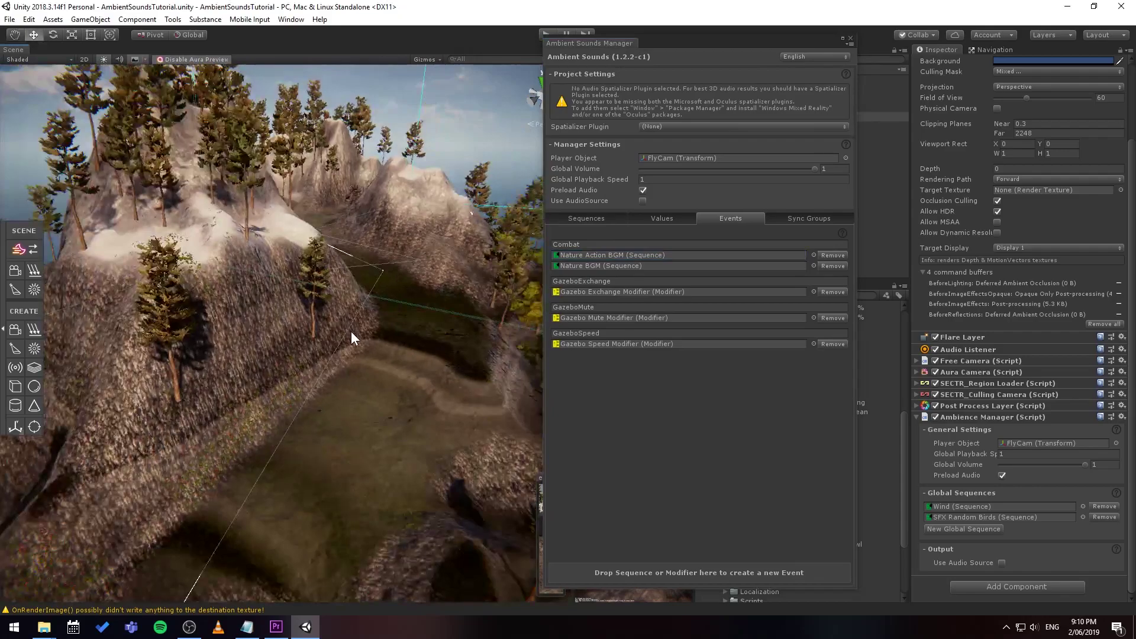
{"action": "middle_click_drag", "start_coordinate": [353, 333], "coordinate": [379, 286]}
{"action": "scroll", "coordinate": [379, 287], "scroll_direction": "up", "scroll_amount": 5}
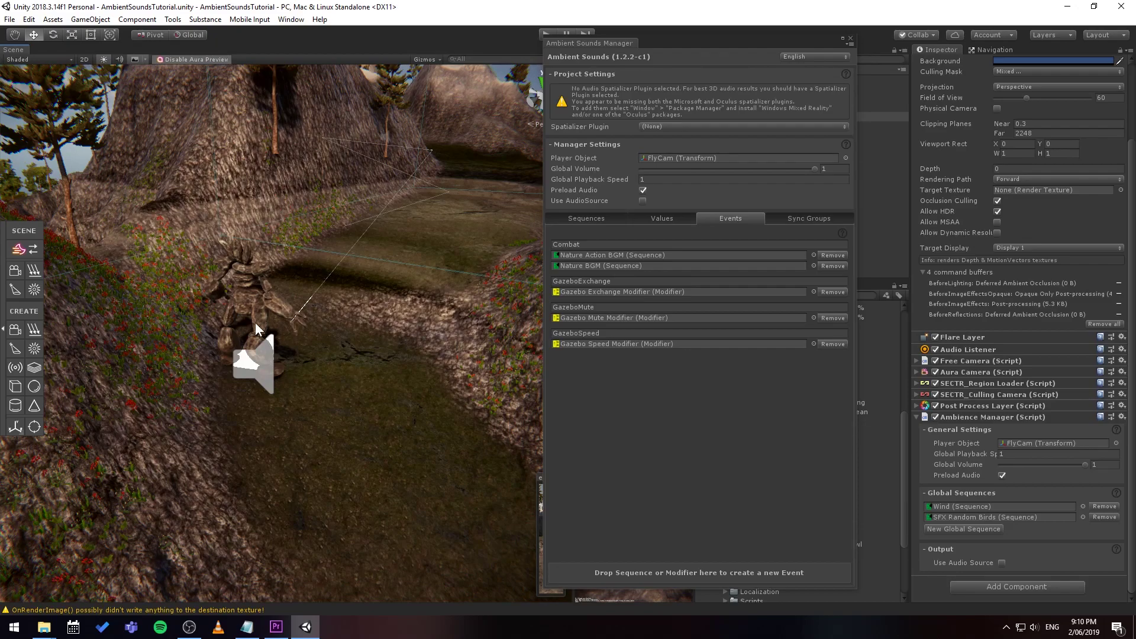
{"action": "right_click_drag", "start_coordinate": [288, 295], "coordinate": [308, 306]}
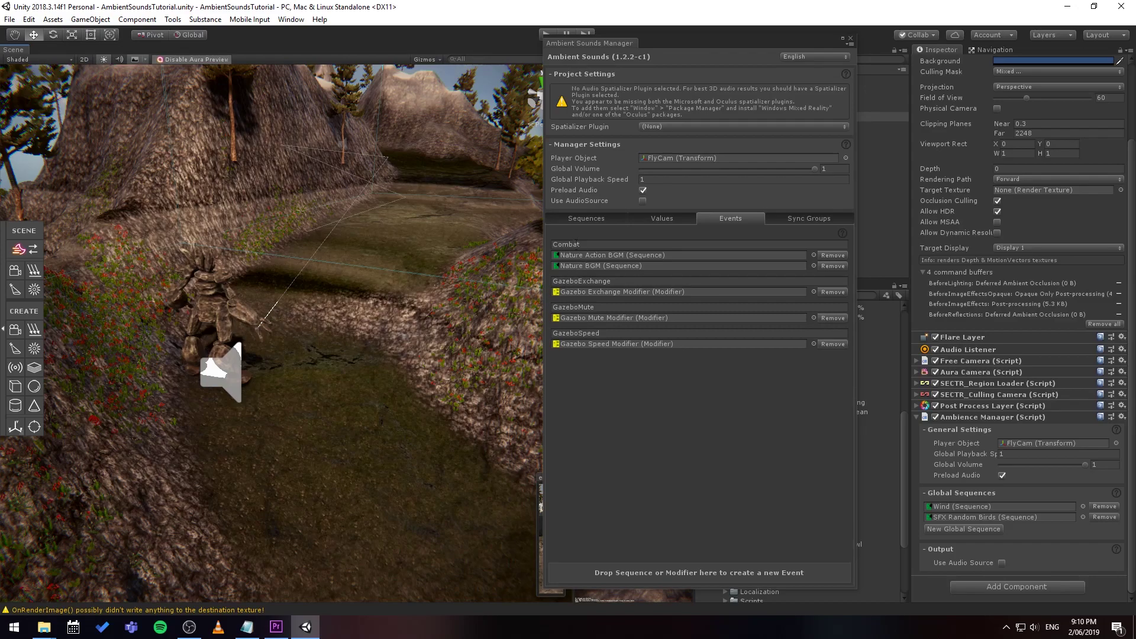
Examine the Combat event and its sequences in the Ambient Sounds Manager, moving the window clear of the project assets
{"action": "left_click", "coordinate": [574, 246]}
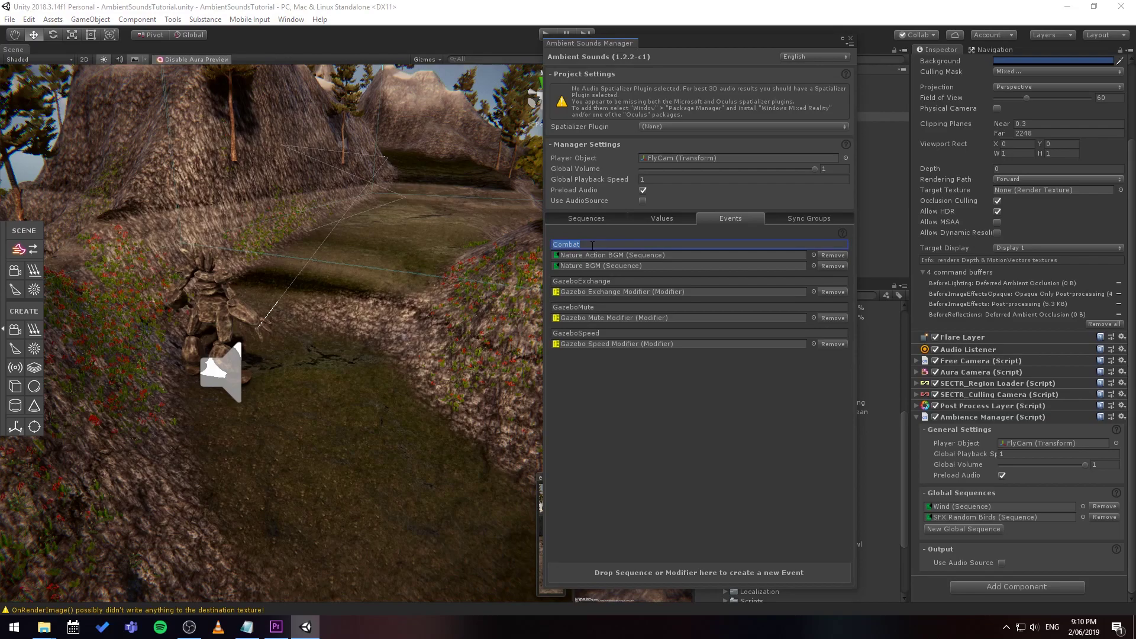
{"action": "left_click_drag", "start_coordinate": [732, 52], "coordinate": [566, 47]}
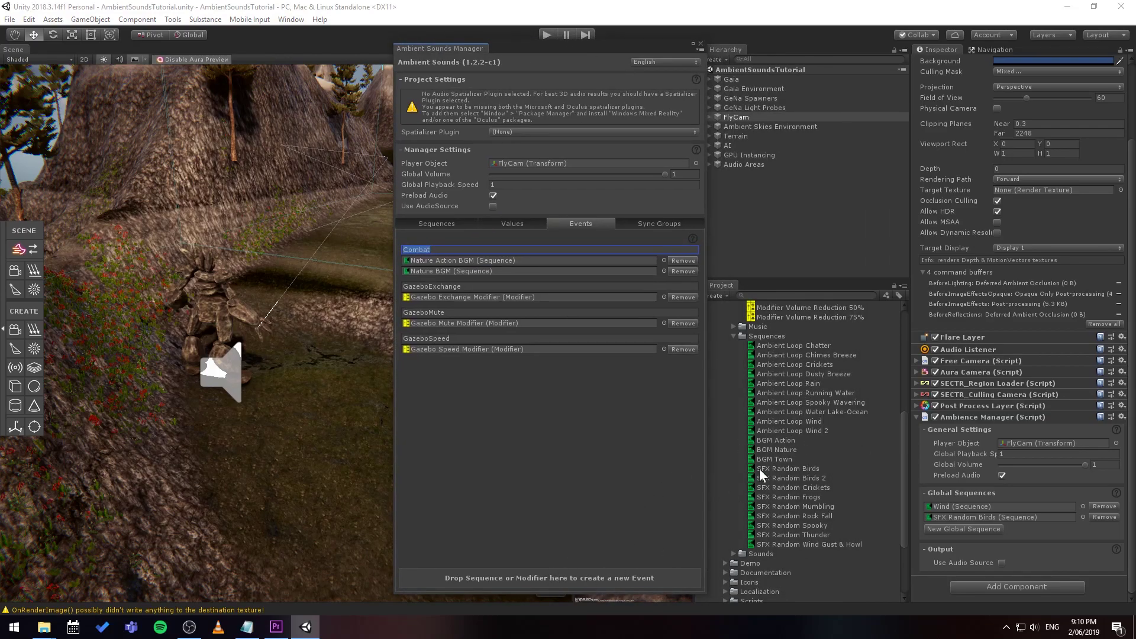
{"action": "left_click", "coordinate": [418, 250]}
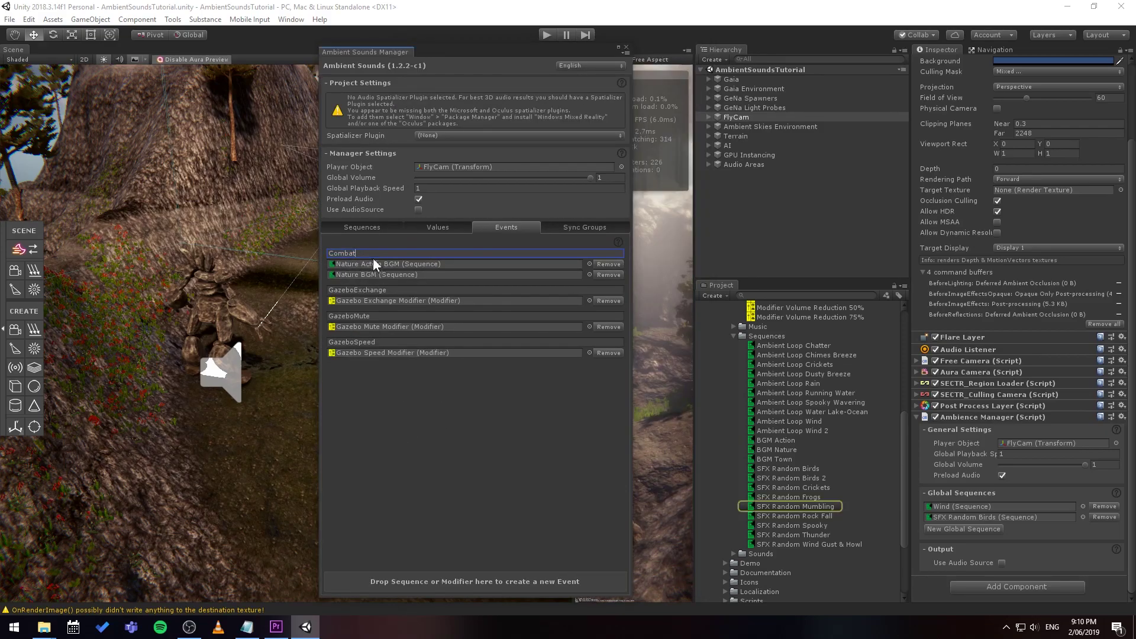
{"action": "left_click_drag", "start_coordinate": [368, 253], "coordinate": [318, 244]}
{"action": "left_click", "coordinate": [405, 251]}
Find the ModifierTrigger script among the Ambient Sounds demo scripts and open it in Visual Studio
{"action": "left_click", "coordinate": [733, 334]}
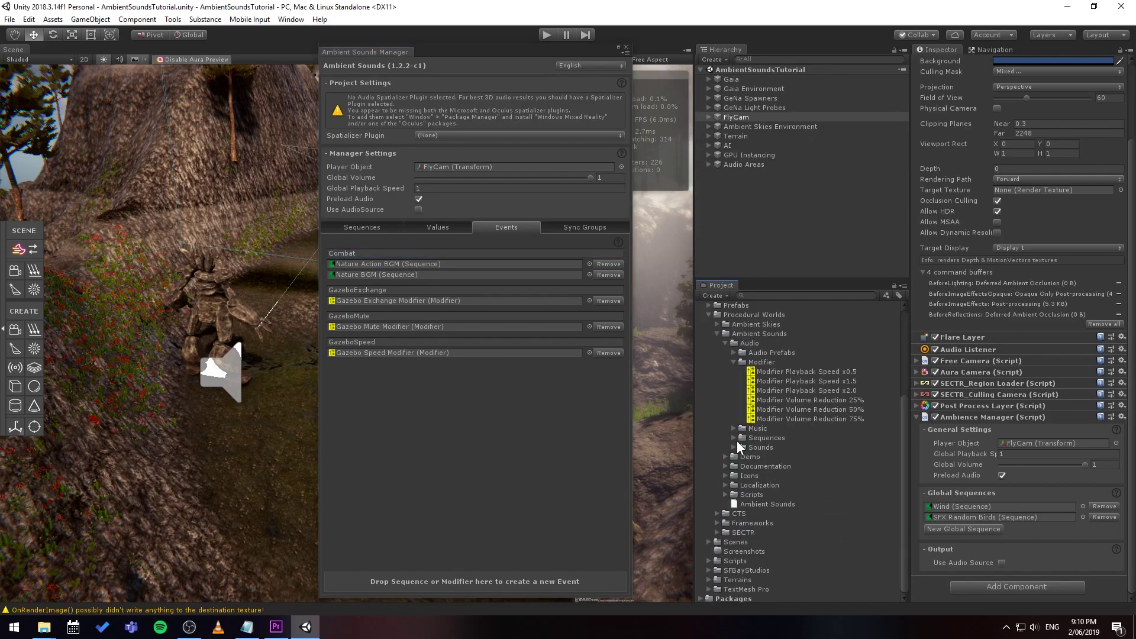
{"action": "left_click", "coordinate": [724, 457]}
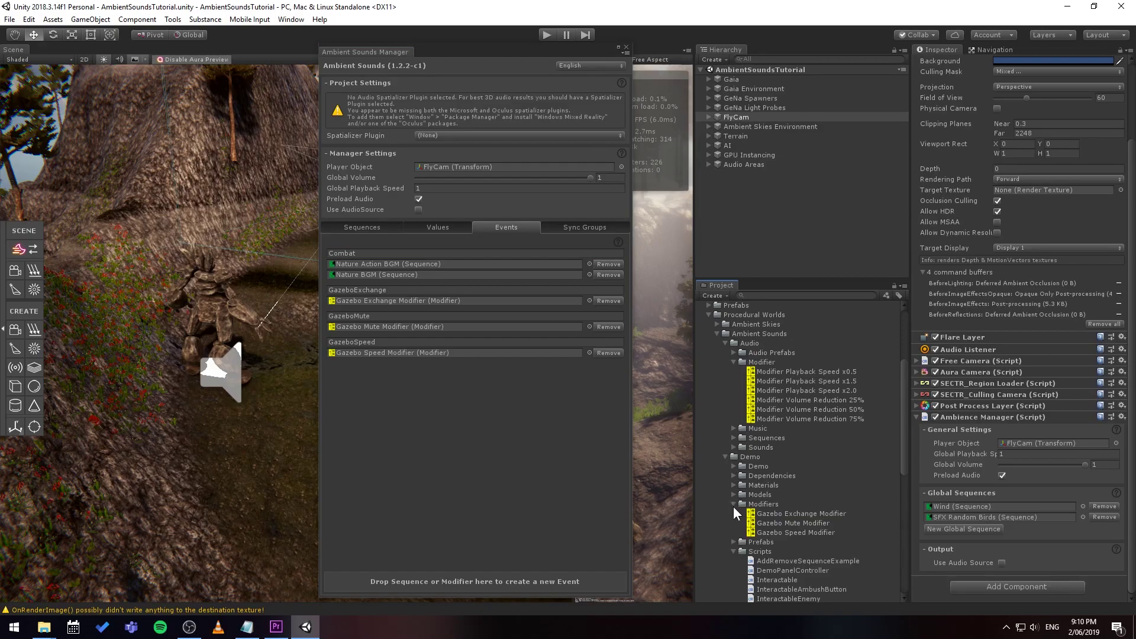
{"action": "left_click", "coordinate": [734, 504]}
{"action": "scroll", "coordinate": [800, 535], "scroll_direction": "down", "scroll_amount": 3}
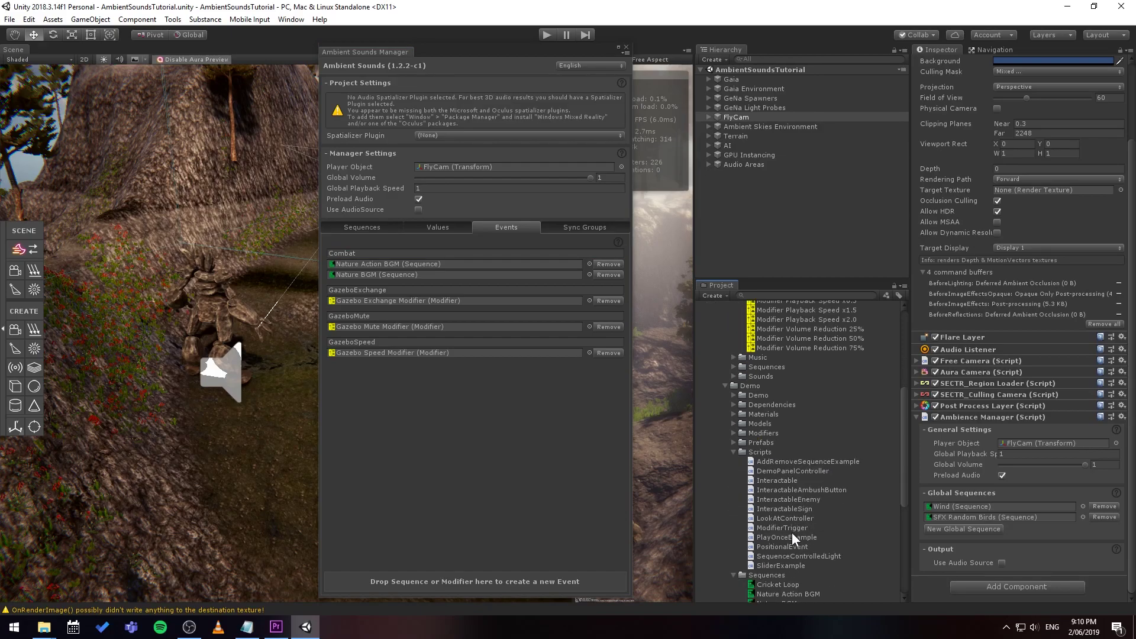
{"action": "left_click", "coordinate": [795, 527]}
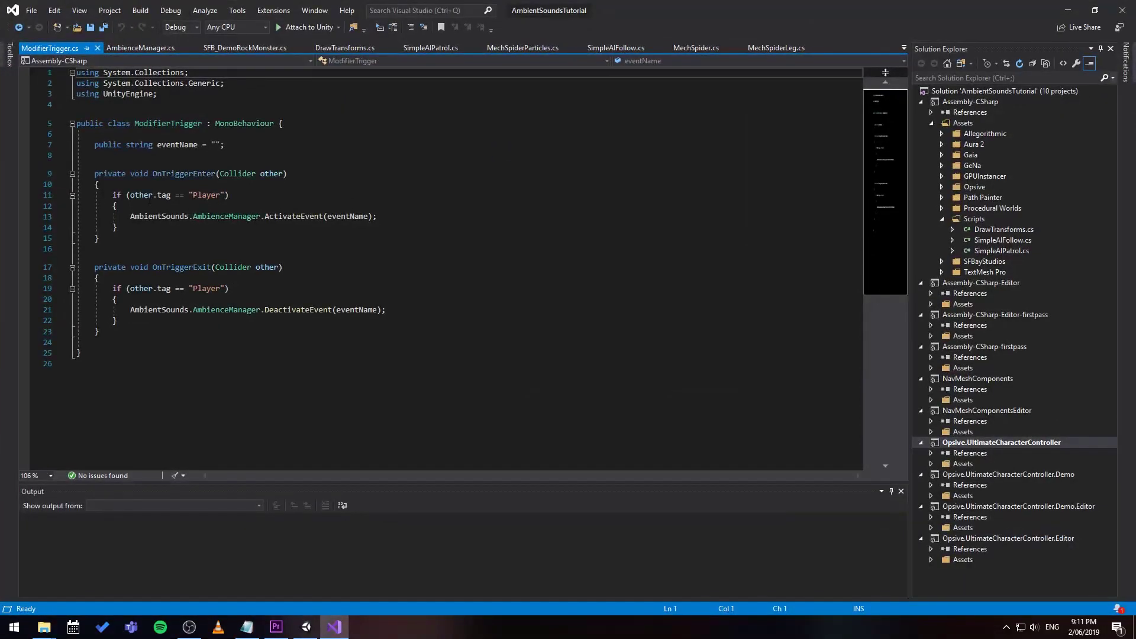
Examine how ModifierTrigger uses eventName, the Player tag check and the ActivateEvent call
{"action": "scroll", "coordinate": [133, 217], "scroll_direction": "up", "scroll_amount": 4, "text": "ctrl"}
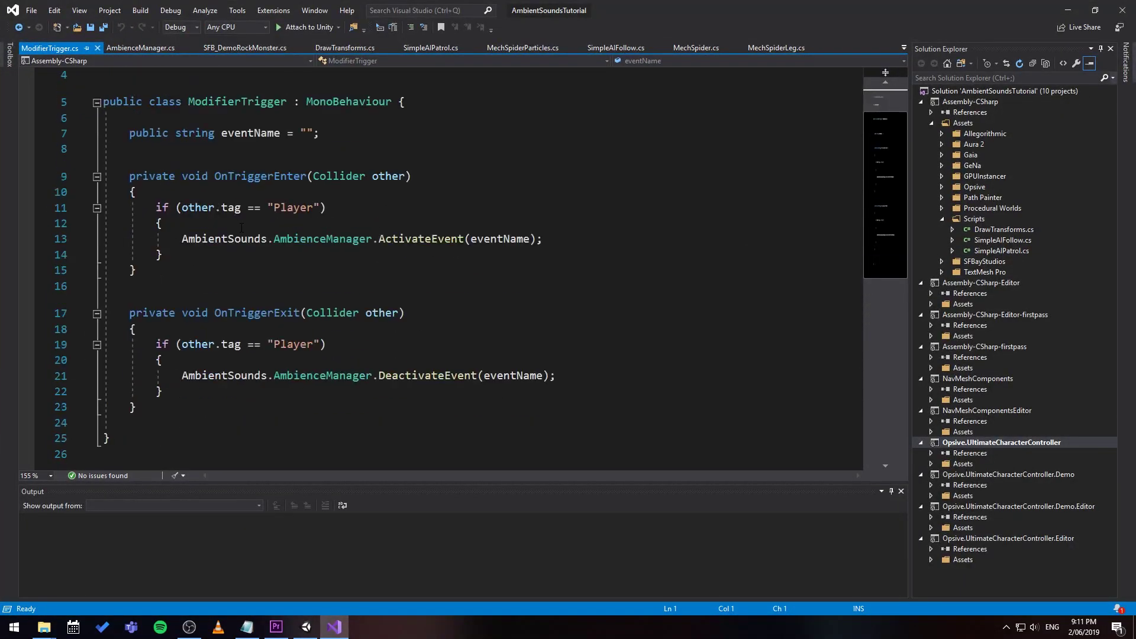
{"action": "left_click", "coordinate": [279, 133]}
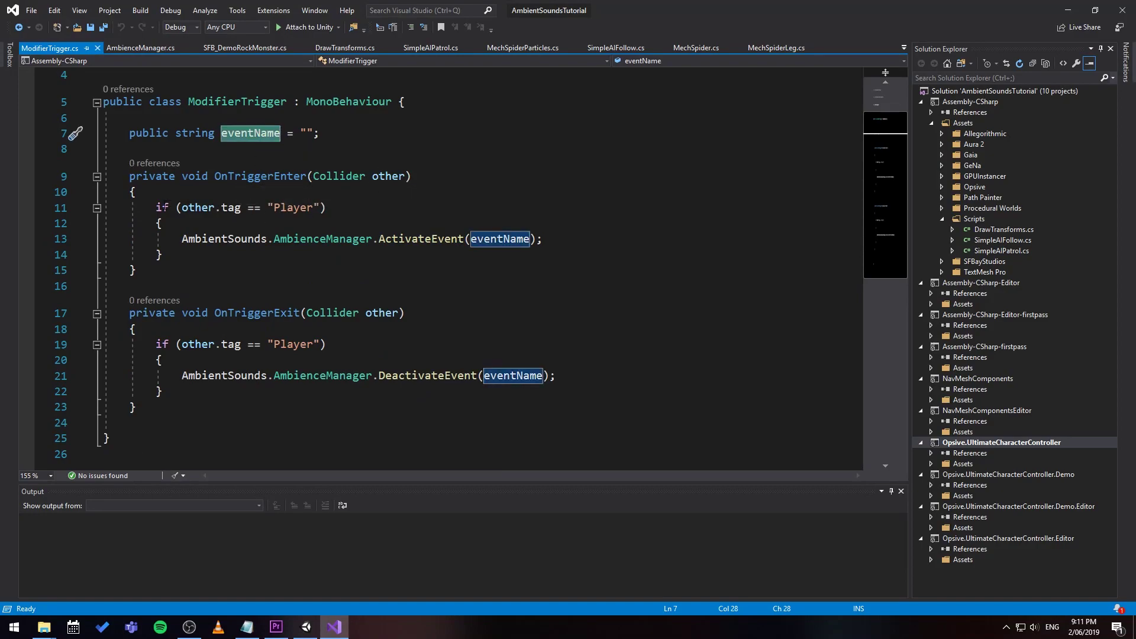
{"action": "left_click_drag", "start_coordinate": [164, 207], "coordinate": [291, 209]}
{"action": "left_click", "coordinate": [288, 209]}
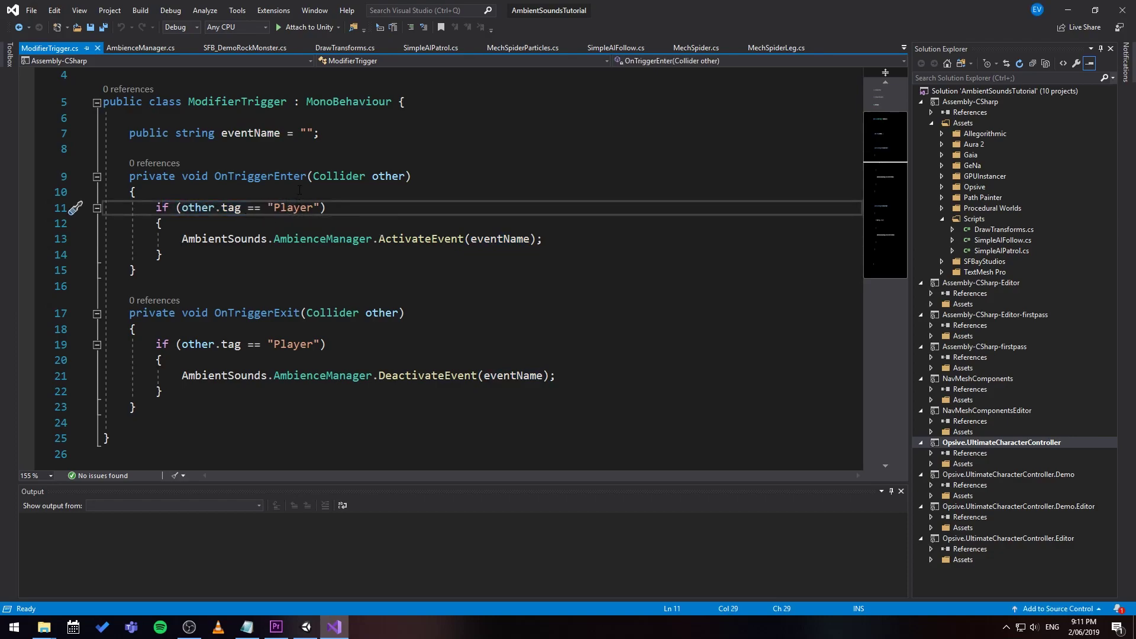
{"action": "left_click_drag", "start_coordinate": [171, 238], "coordinate": [571, 235]}
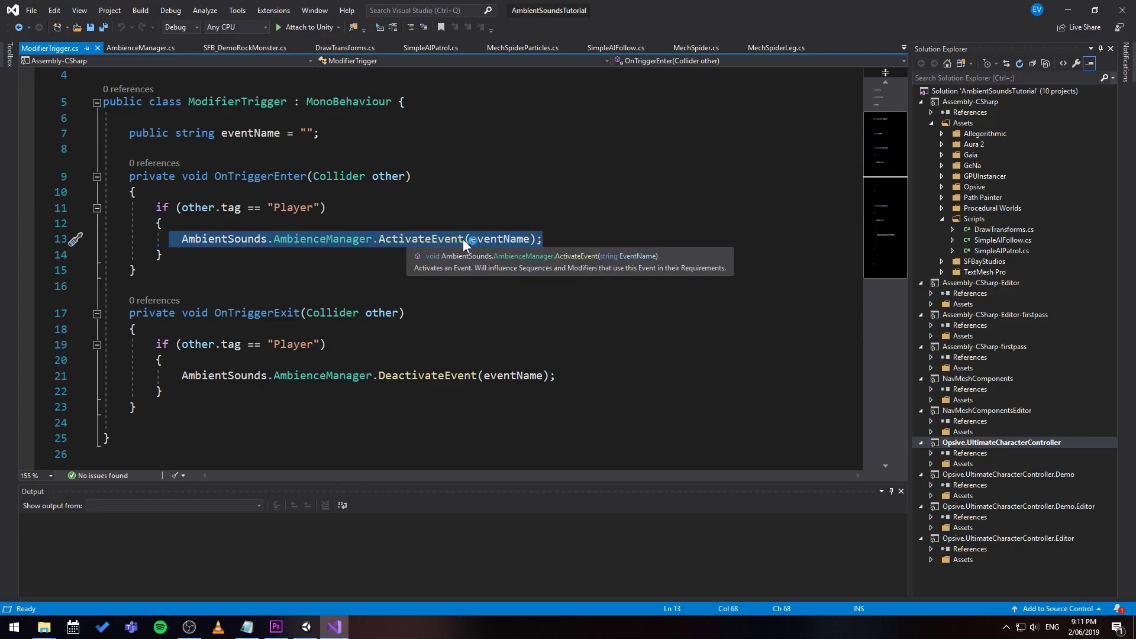
{"action": "double_click", "coordinate": [488, 240]}
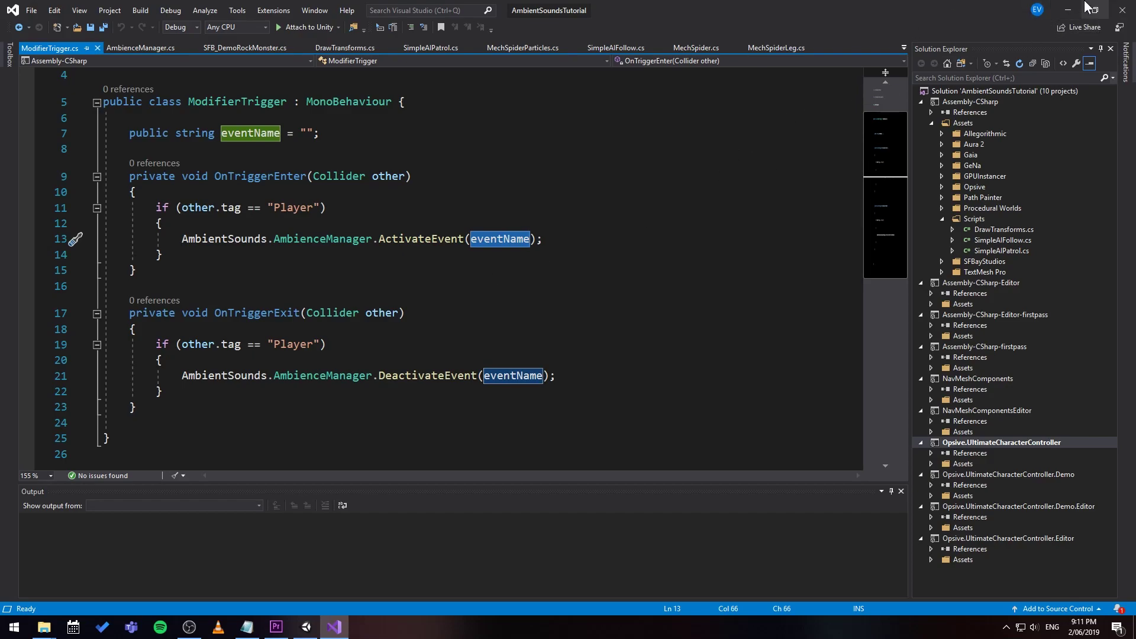
Switch back to Unity, close the Ambient Sounds Manager and clear the script selection
{"action": "left_click", "coordinate": [1068, 10]}
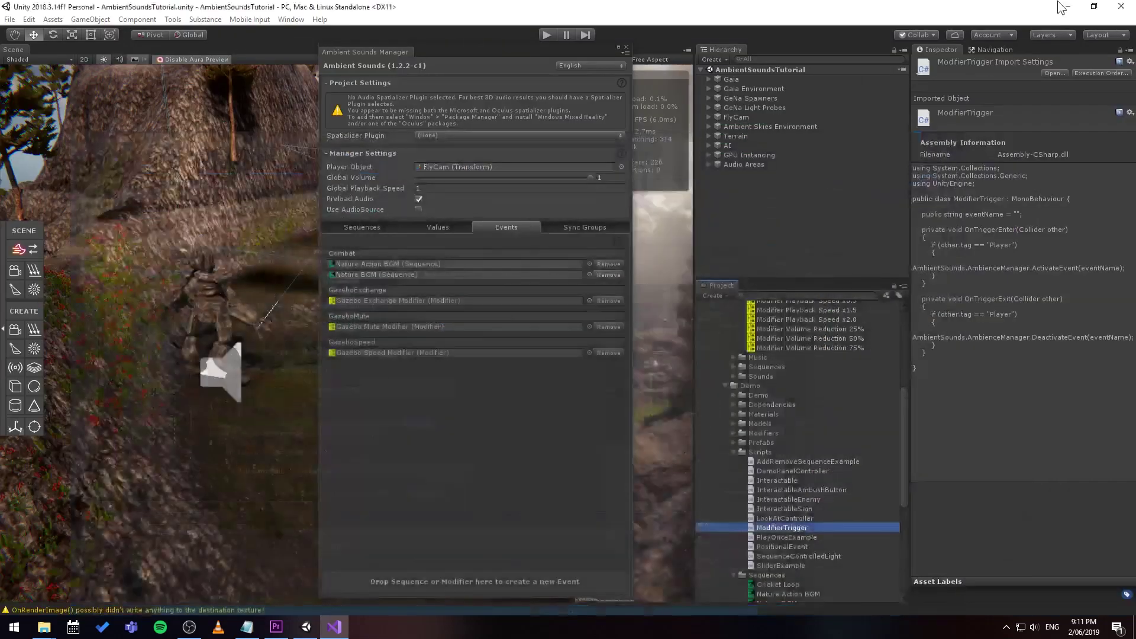
{"action": "left_click", "coordinate": [627, 47]}
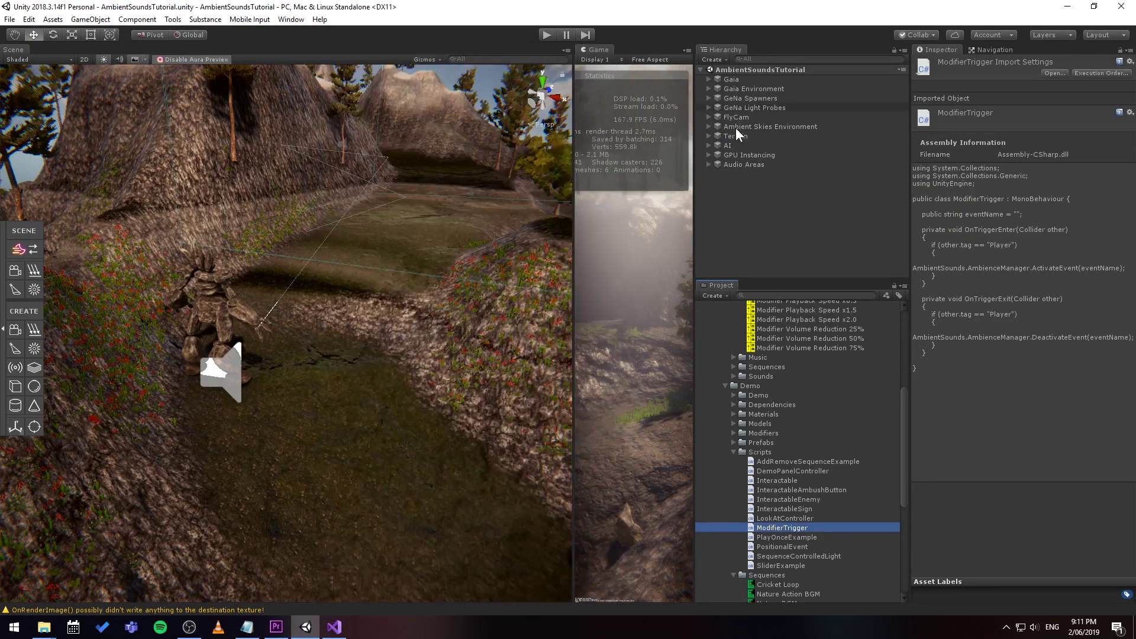
{"action": "left_click", "coordinate": [766, 192]}
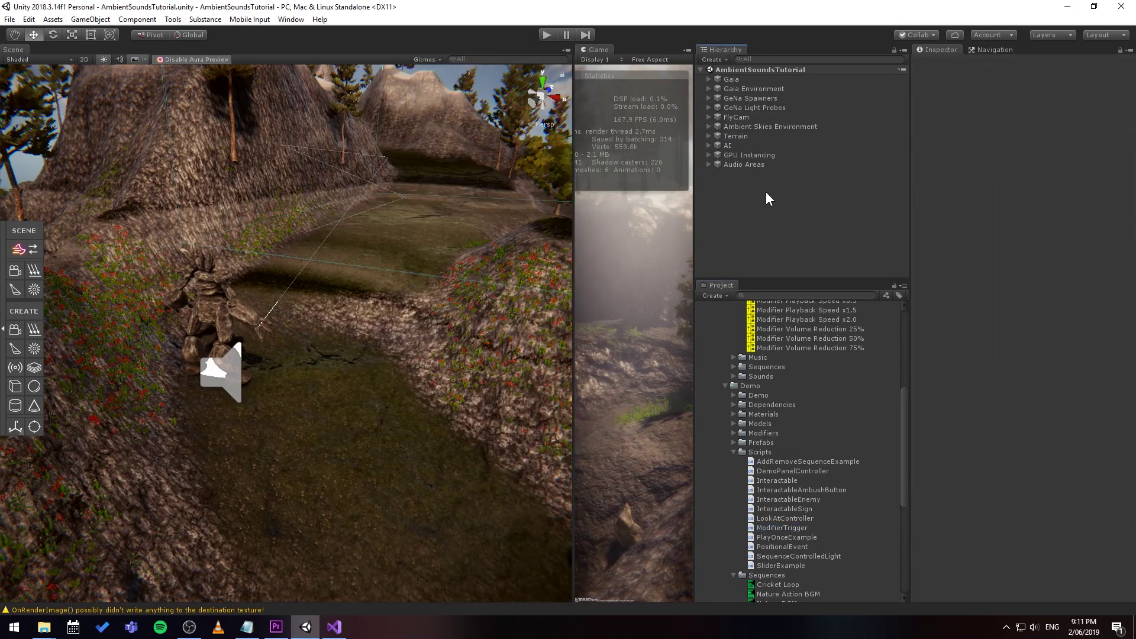
Open the first RockMonster - Patrol prefab of the Mountain A agents for editing and frame its root object
{"action": "left_click", "coordinate": [709, 145]}
{"action": "left_click", "coordinate": [717, 165]}
{"action": "left_click", "coordinate": [725, 174]}
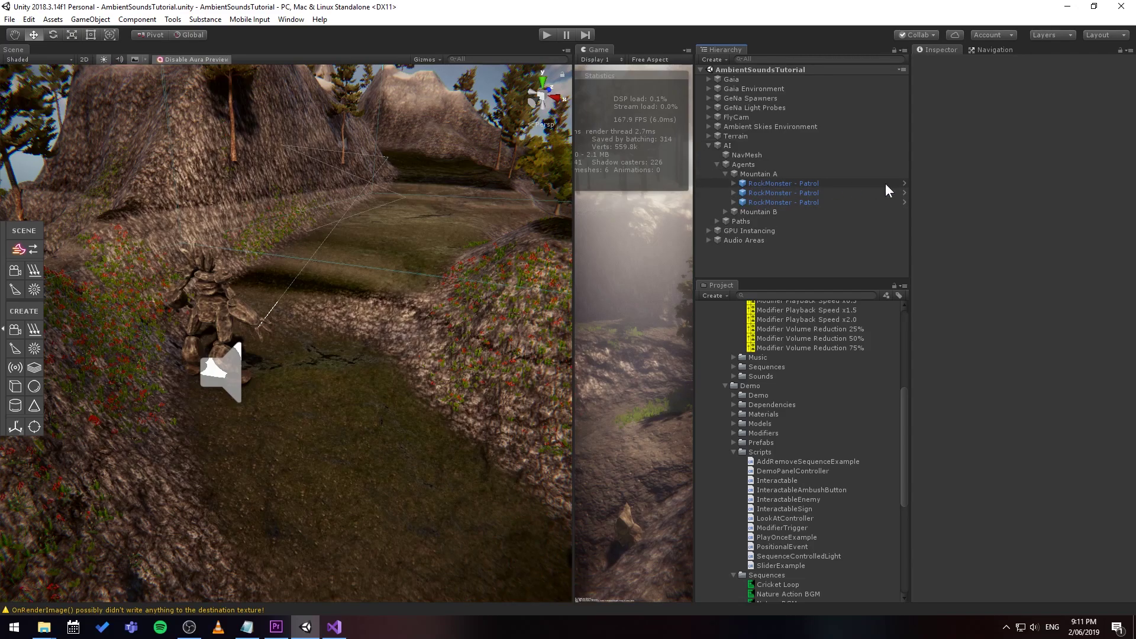
{"action": "left_click", "coordinate": [904, 184]}
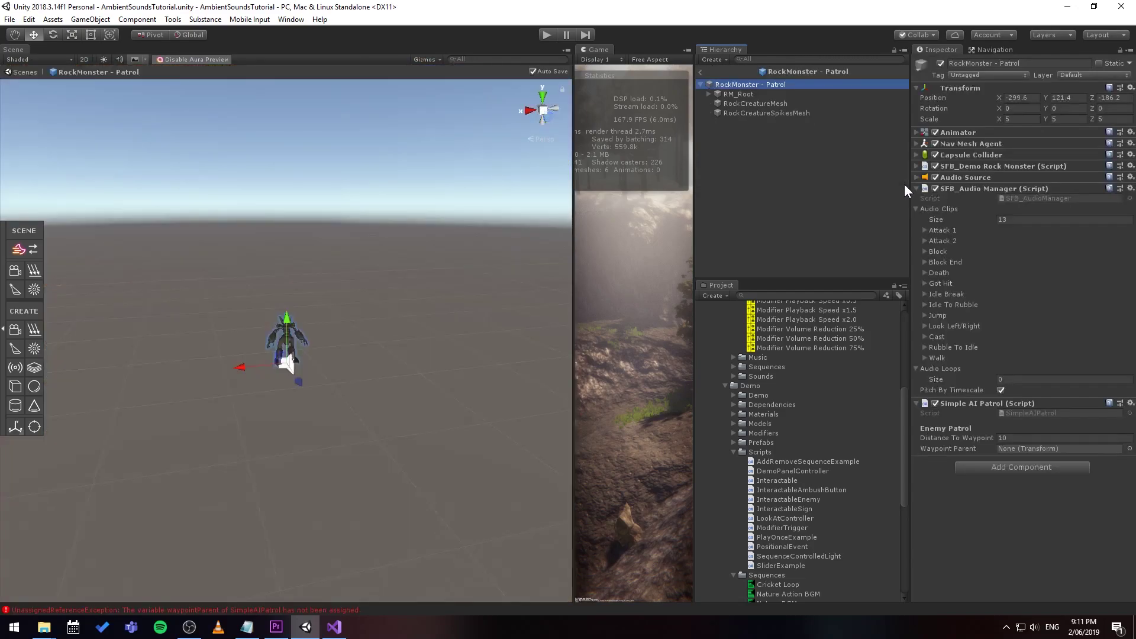
{"action": "double_click", "coordinate": [780, 87]}
{"action": "scroll", "coordinate": [375, 236], "scroll_direction": "down", "scroll_amount": 5}
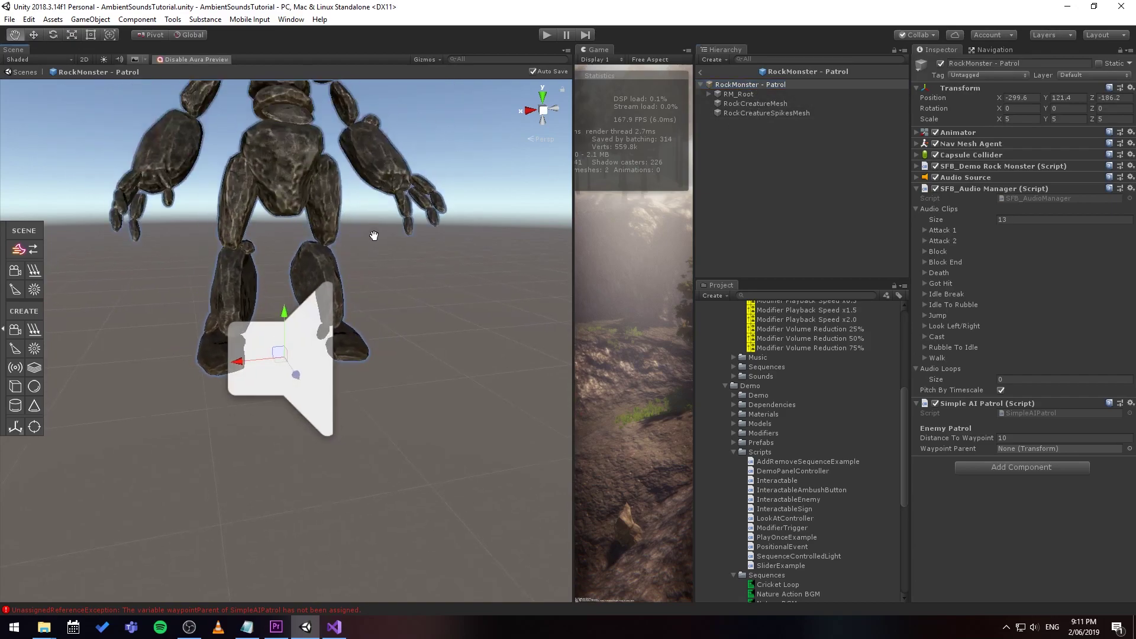
{"action": "left_click", "coordinate": [733, 84]}
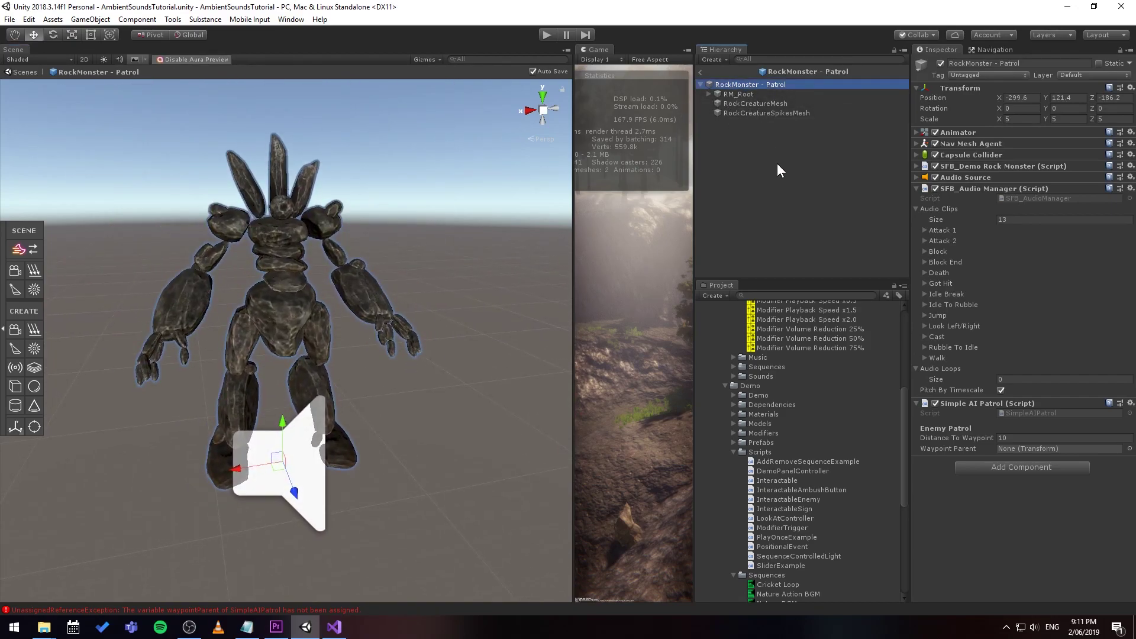
Enlarge the monster's capsule collider to a radius of about 1.46 and set its center Y to 2
{"action": "left_click", "coordinate": [970, 155]}
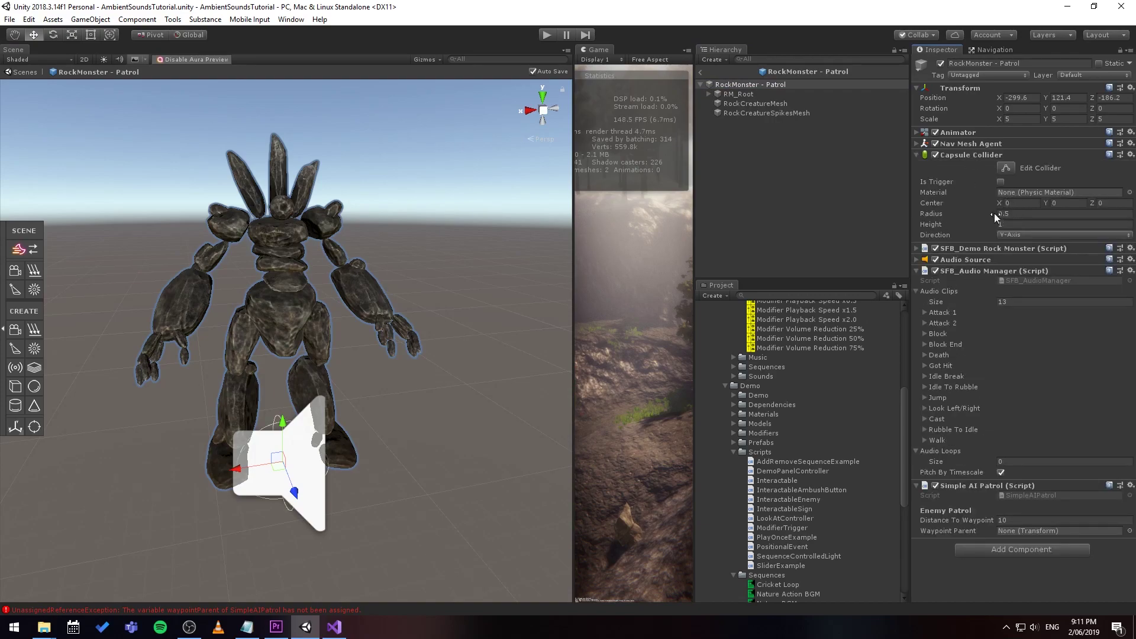
{"action": "left_click_drag", "start_coordinate": [994, 212], "coordinate": [1082, 201]}
{"action": "left_click", "coordinate": [1050, 203]}
{"action": "left_click", "coordinate": [1082, 201]}
{"action": "type", "text": "2"}
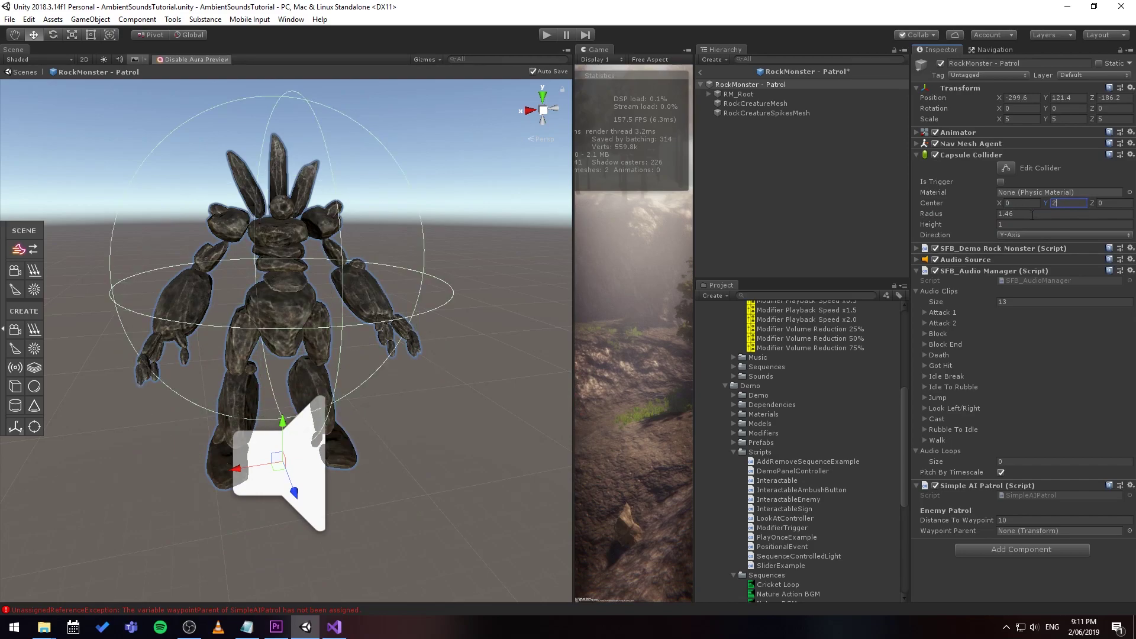
Try a capsule collider height of 5, check it against the monster and set the height to 4
{"action": "left_click_drag", "start_coordinate": [978, 224], "coordinate": [1015, 224]}
{"action": "left_click", "coordinate": [1024, 224]}
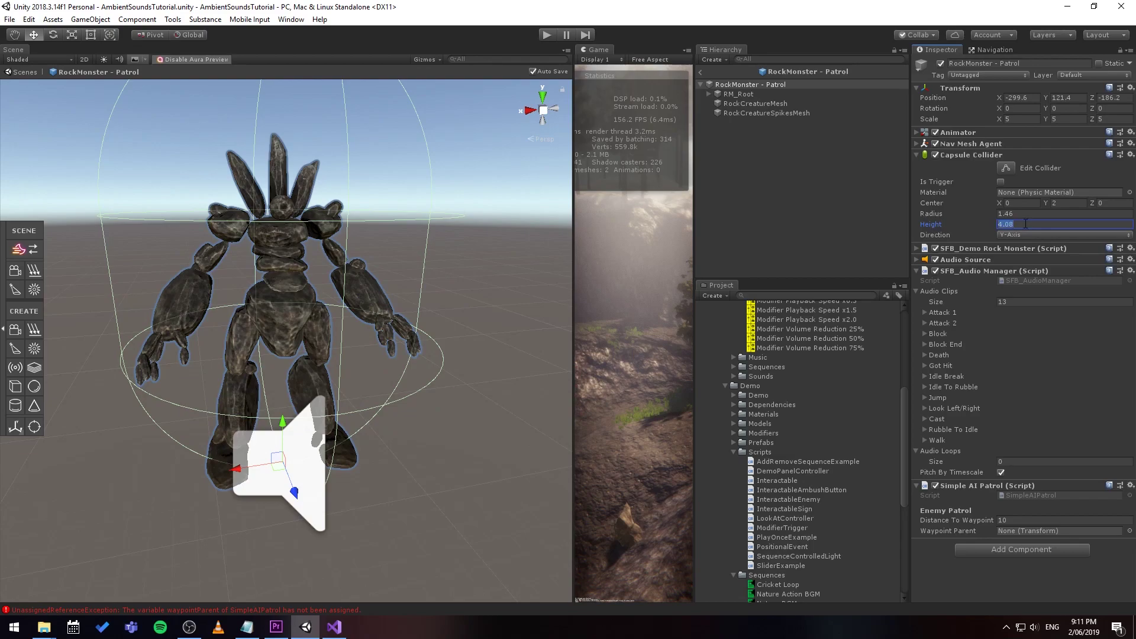
{"action": "type", "text": "3"}
{"action": "key", "text": "BackSpace"}
{"action": "type", "text": "5"}
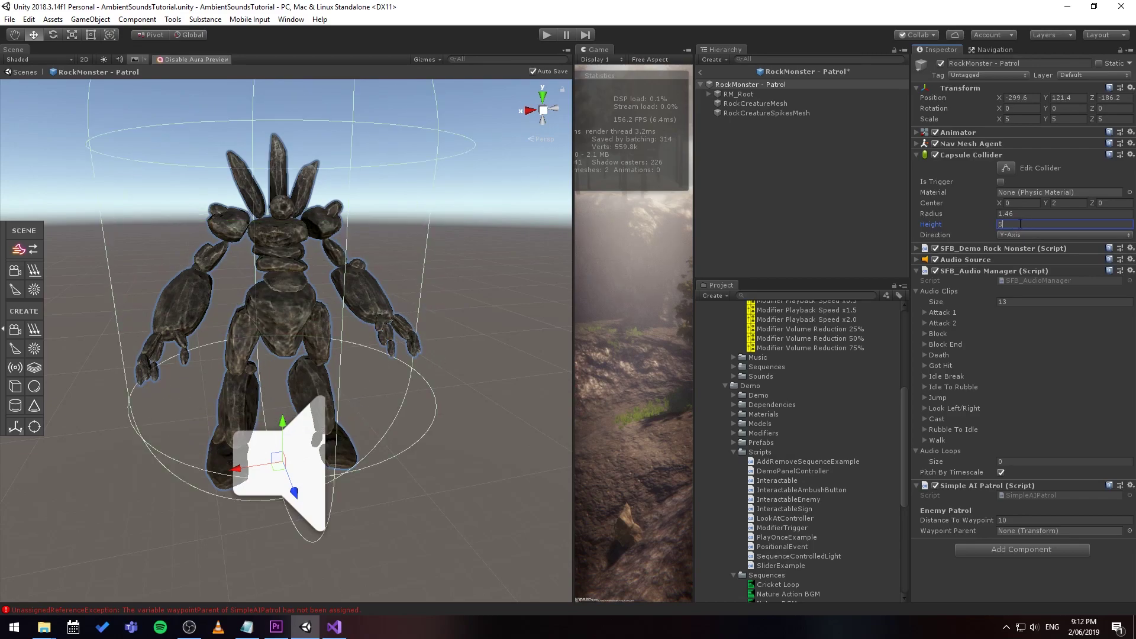
{"action": "left_click_drag", "start_coordinate": [538, 304], "coordinate": [828, 236], "text": "alt"}
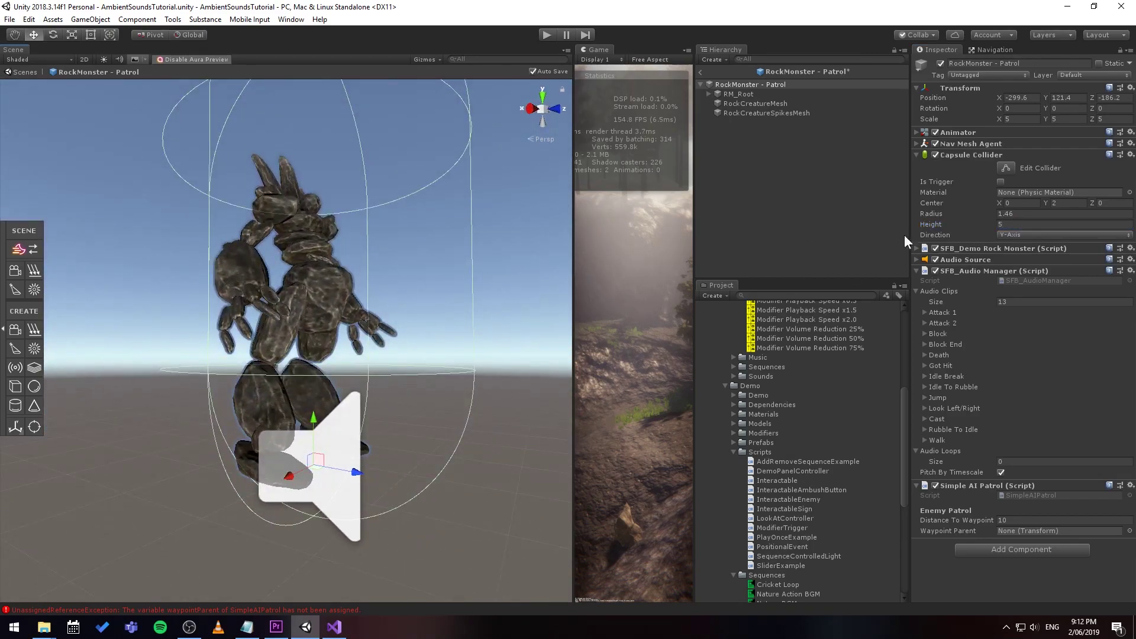
{"action": "left_click", "coordinate": [1018, 225]}
{"action": "type", "text": "4"}
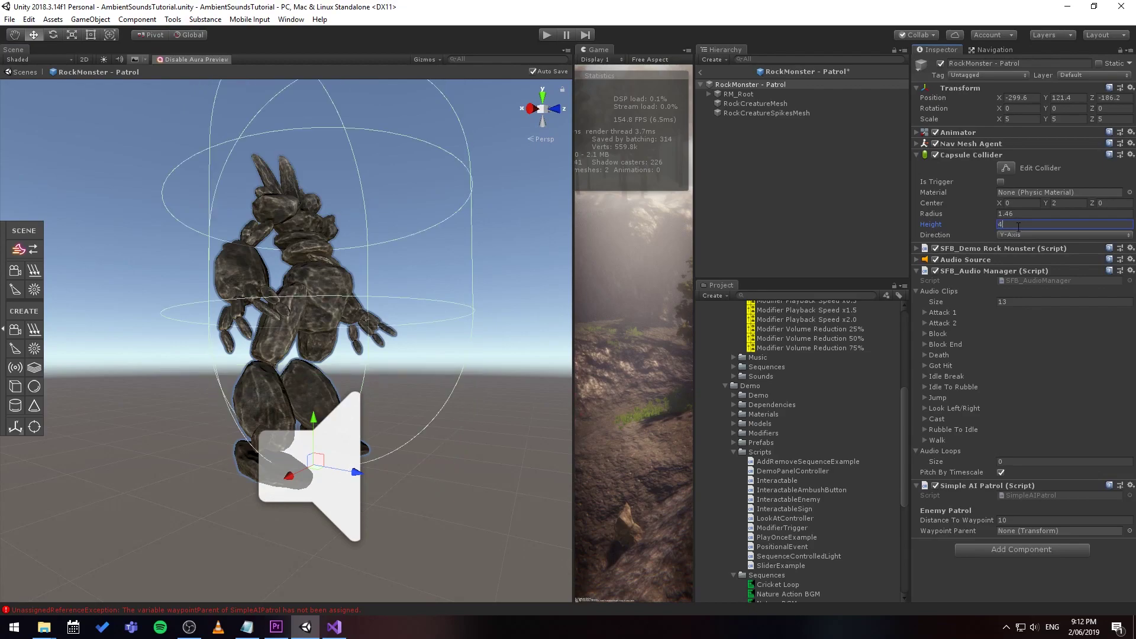
Widen the capsule collider well beyond the monster's body by setting its radius to 4
{"action": "scroll", "coordinate": [477, 219], "scroll_direction": "down", "scroll_amount": 5}
{"action": "left_click_drag", "start_coordinate": [477, 219], "coordinate": [337, 312], "text": "alt"}
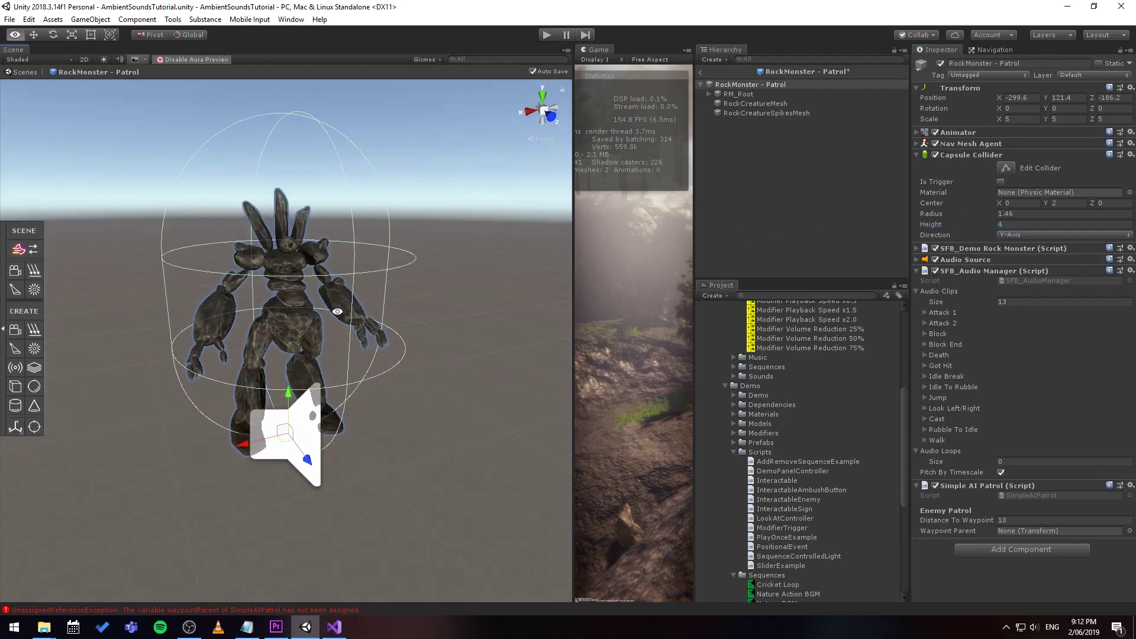
{"action": "scroll", "coordinate": [337, 311], "scroll_direction": "down", "scroll_amount": 6}
{"action": "left_click_drag", "start_coordinate": [949, 215], "coordinate": [973, 221]}
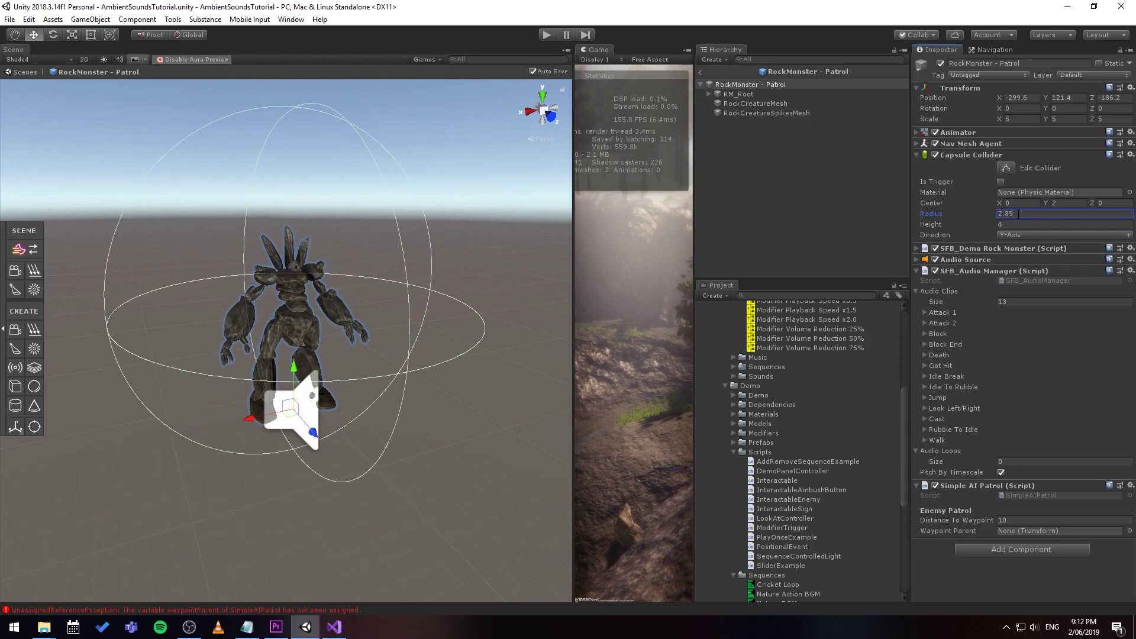
{"action": "left_click", "coordinate": [1050, 202]}
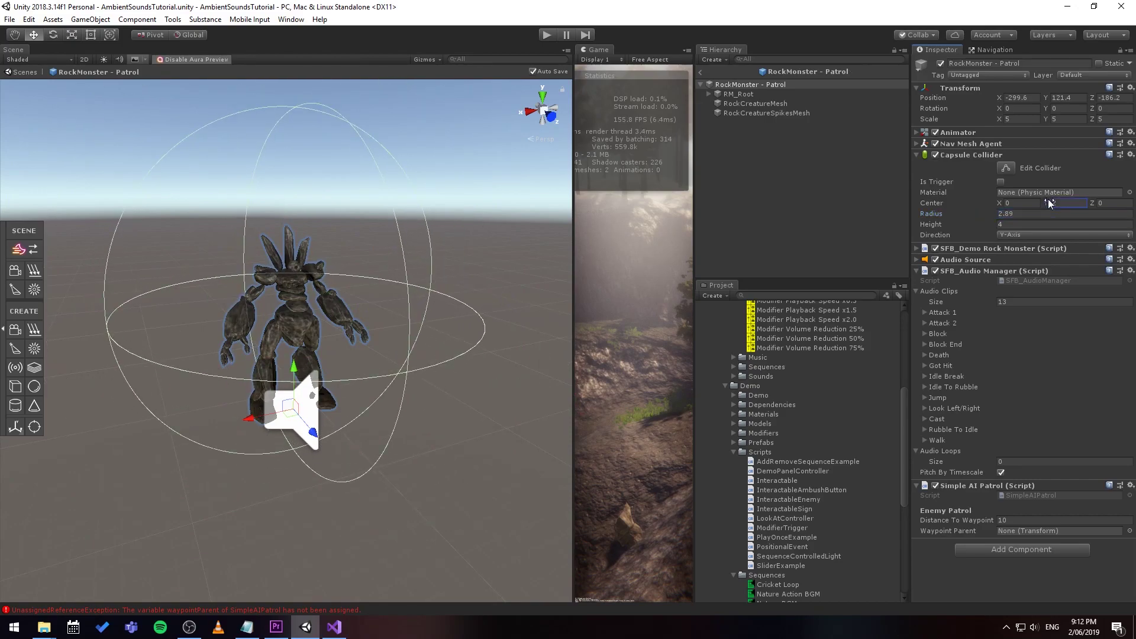
{"action": "left_click", "coordinate": [1018, 215]}
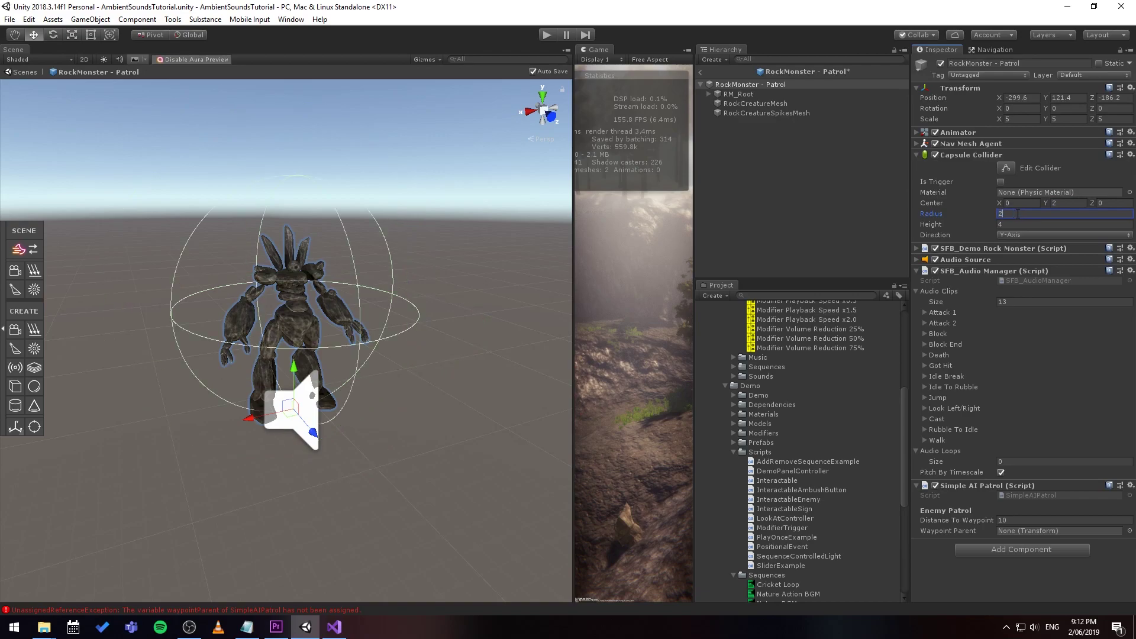
{"action": "type", "text": "4"}
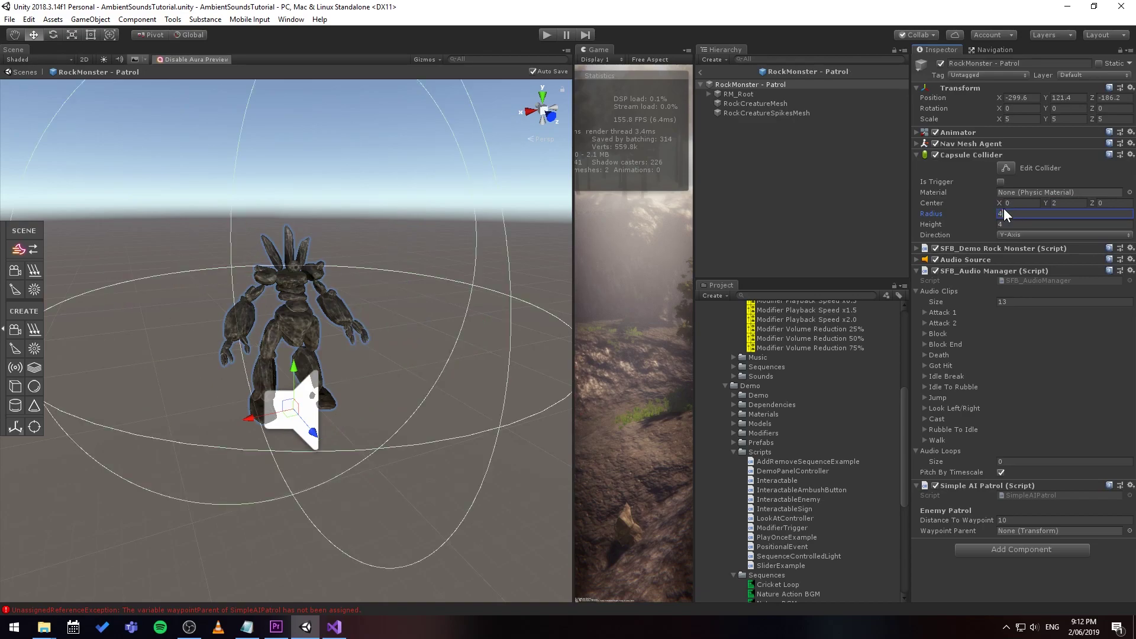
Add the ModifierTrigger script to the RockMonster - Patrol prefab and set its event name to Combat
{"action": "left_click", "coordinate": [916, 155]}
{"action": "left_click", "coordinate": [916, 188]}
{"action": "left_click", "coordinate": [916, 200]}
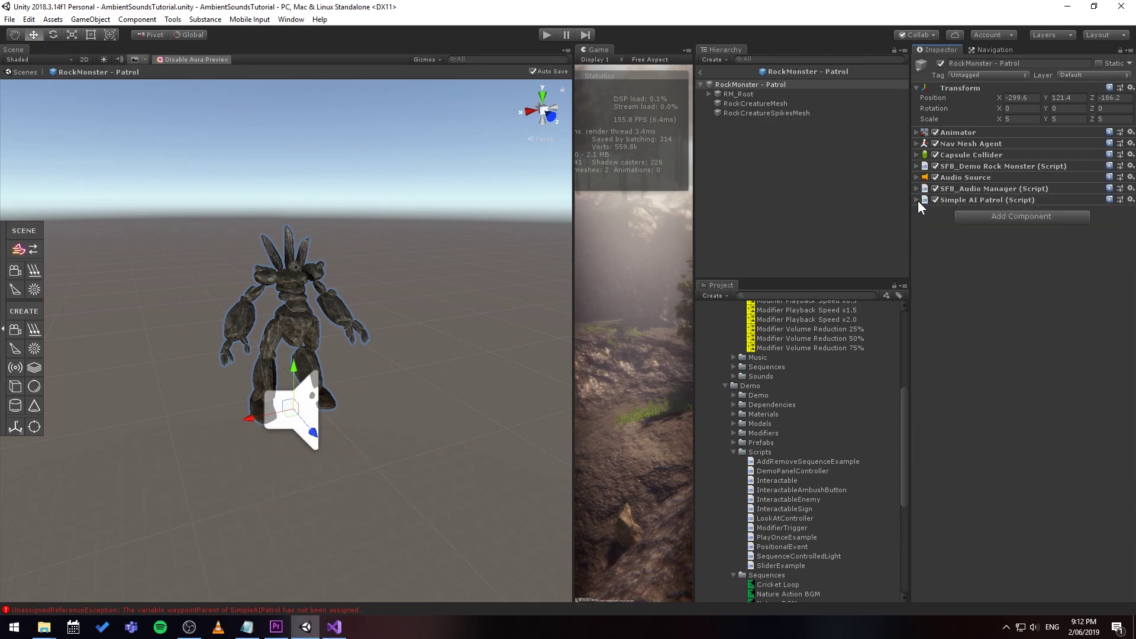
{"action": "left_click_drag", "start_coordinate": [770, 528], "coordinate": [1000, 406]}
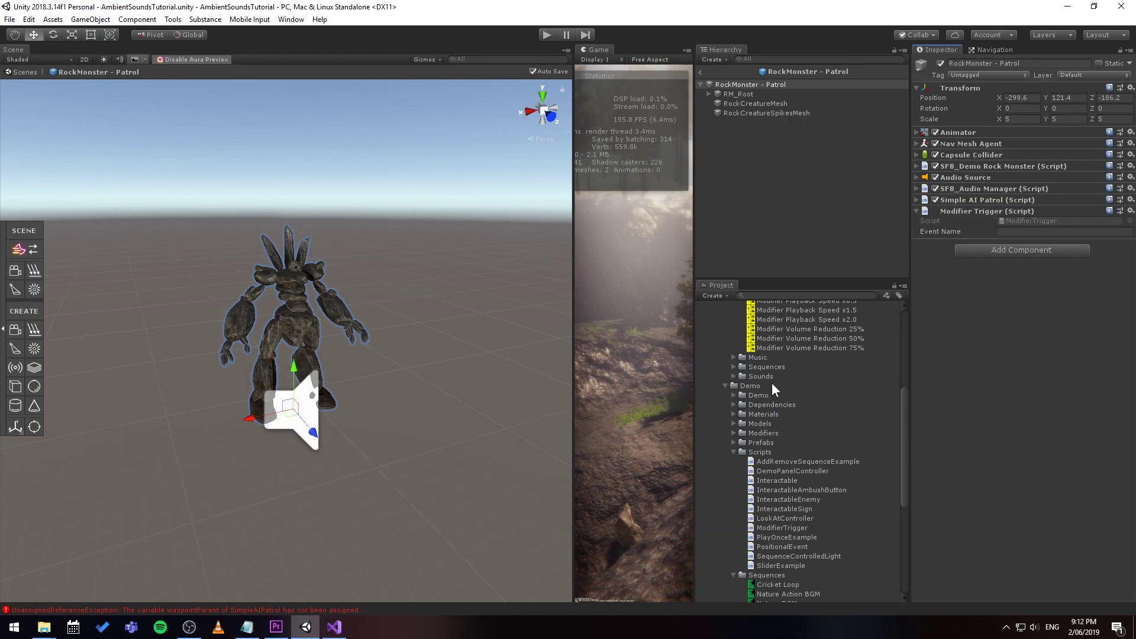
{"action": "scroll", "coordinate": [771, 382], "scroll_direction": "up", "scroll_amount": 5}
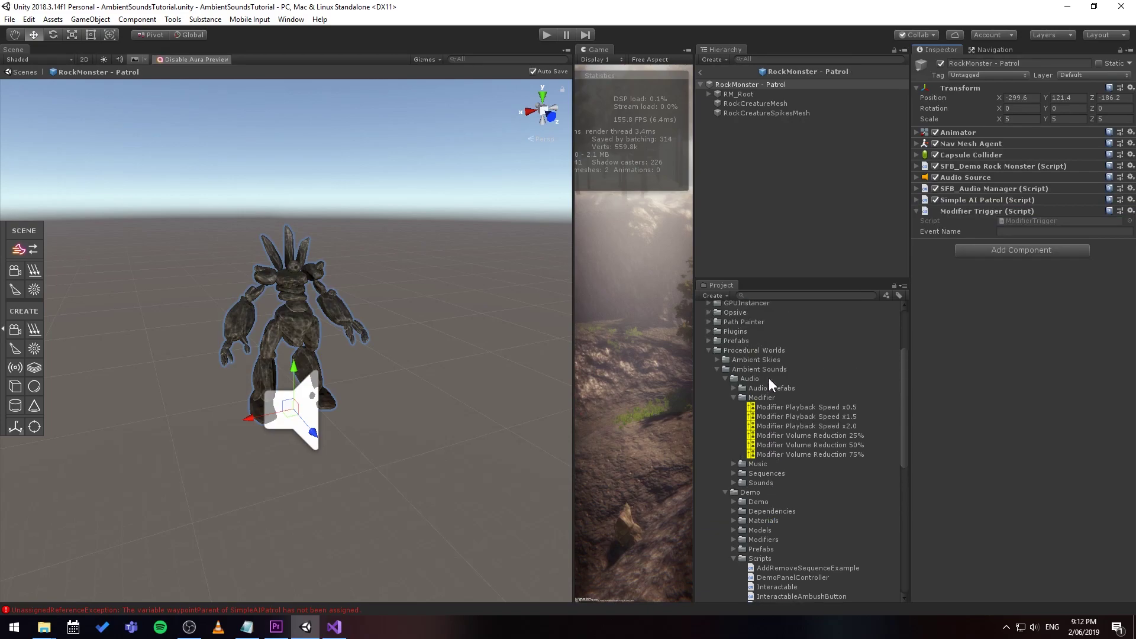
{"action": "left_click", "coordinate": [1022, 231]}
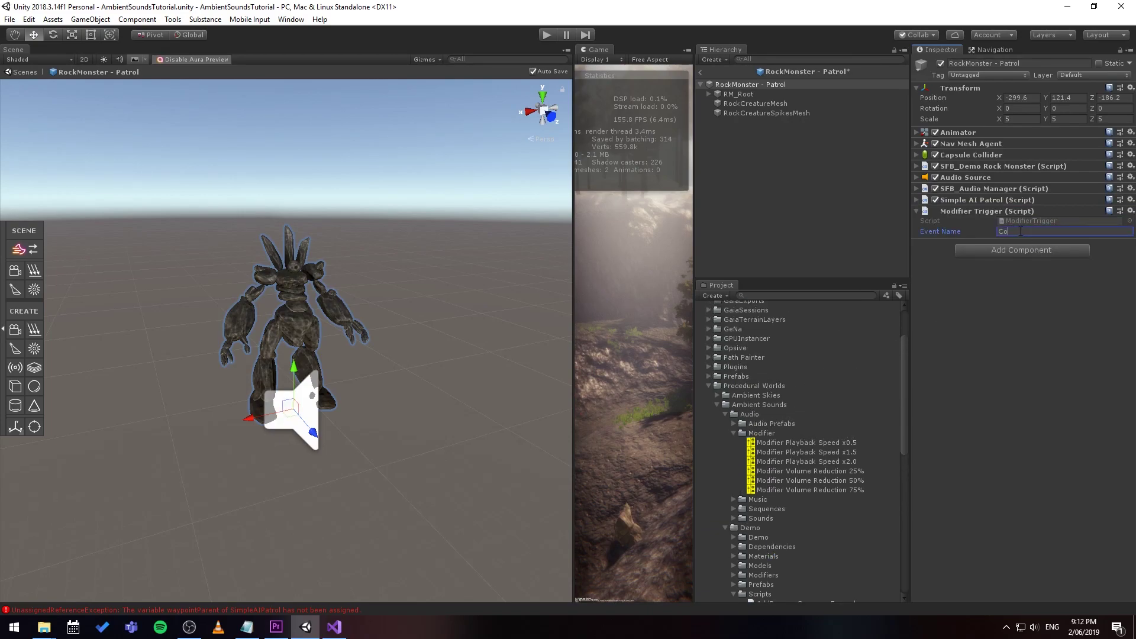
{"action": "type", "text": "Combat"}
Make the capsule collider a trigger and add a Rigidbody with Is Kinematic enabled to the monster prefab
{"action": "left_click", "coordinate": [985, 151]}
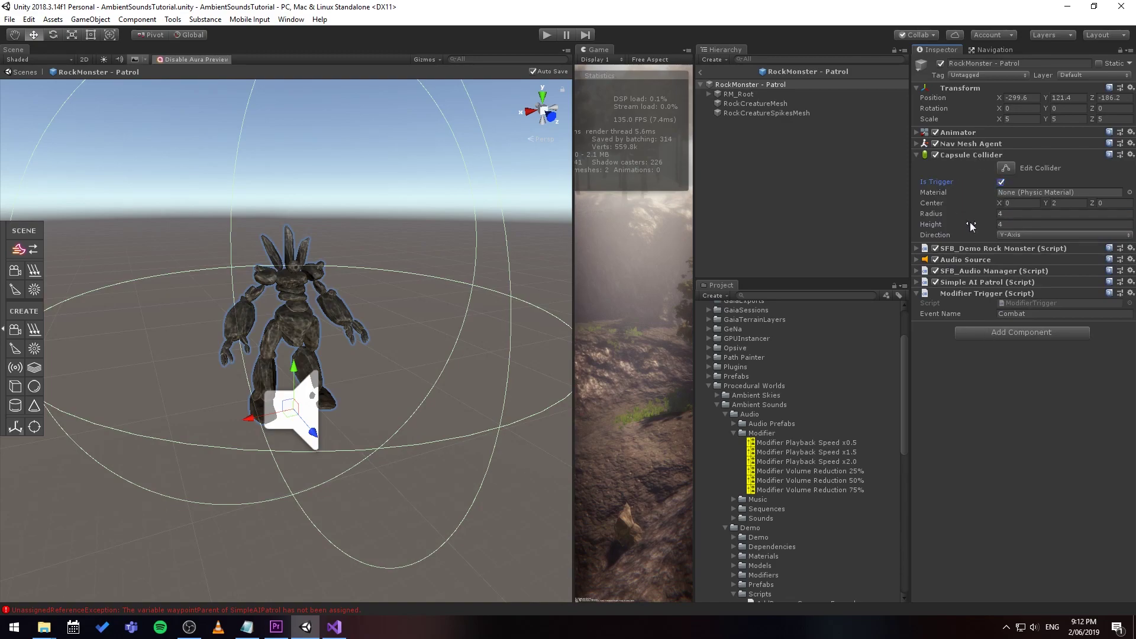
{"action": "left_click", "coordinate": [979, 329]}
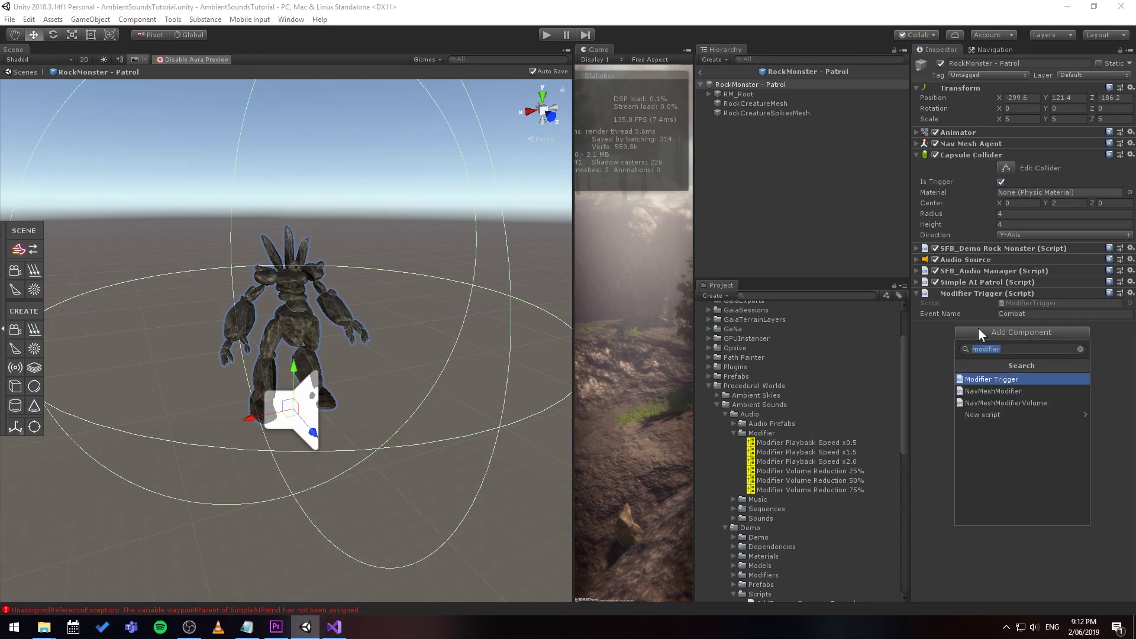
{"action": "type", "text": "rigidbody"}
{"action": "key", "text": "Return"}
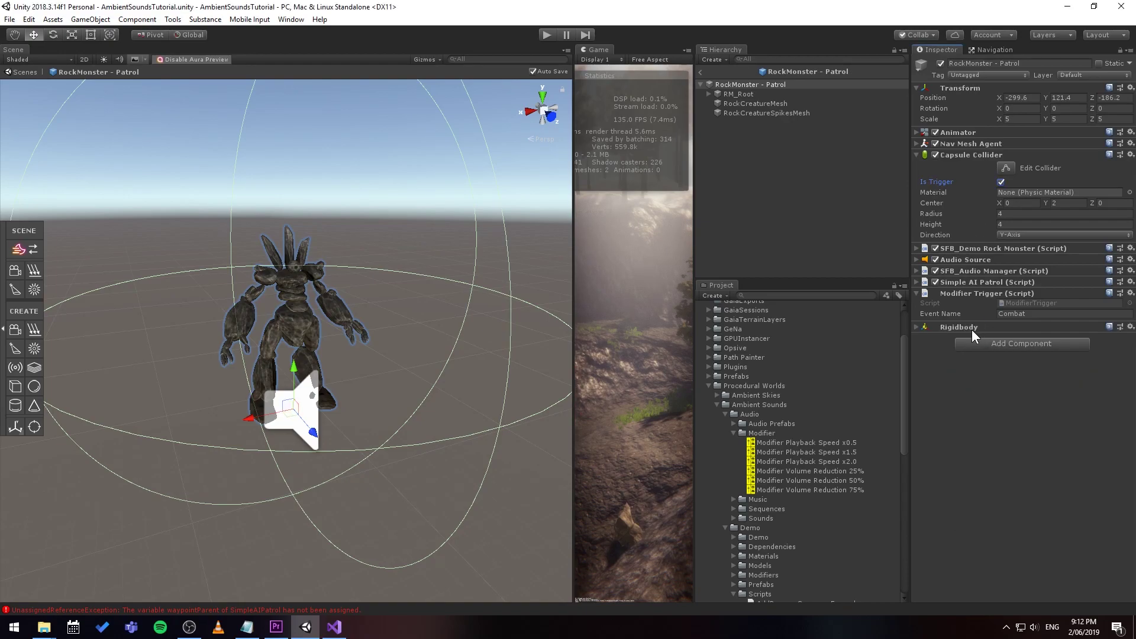
{"action": "left_click", "coordinate": [974, 327]}
{"action": "left_click", "coordinate": [1000, 379]}
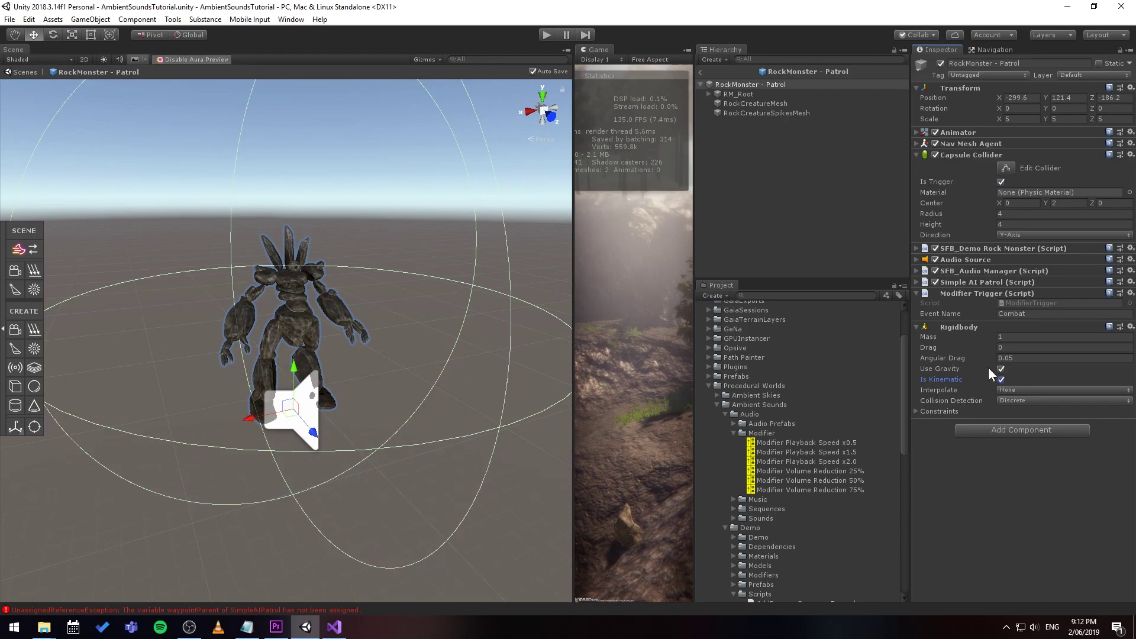
Review the Nav Mesh Agent and Capsule Collider settings on the RockMonster - Patrol prefab and return to the scene
{"action": "left_click", "coordinate": [957, 143]}
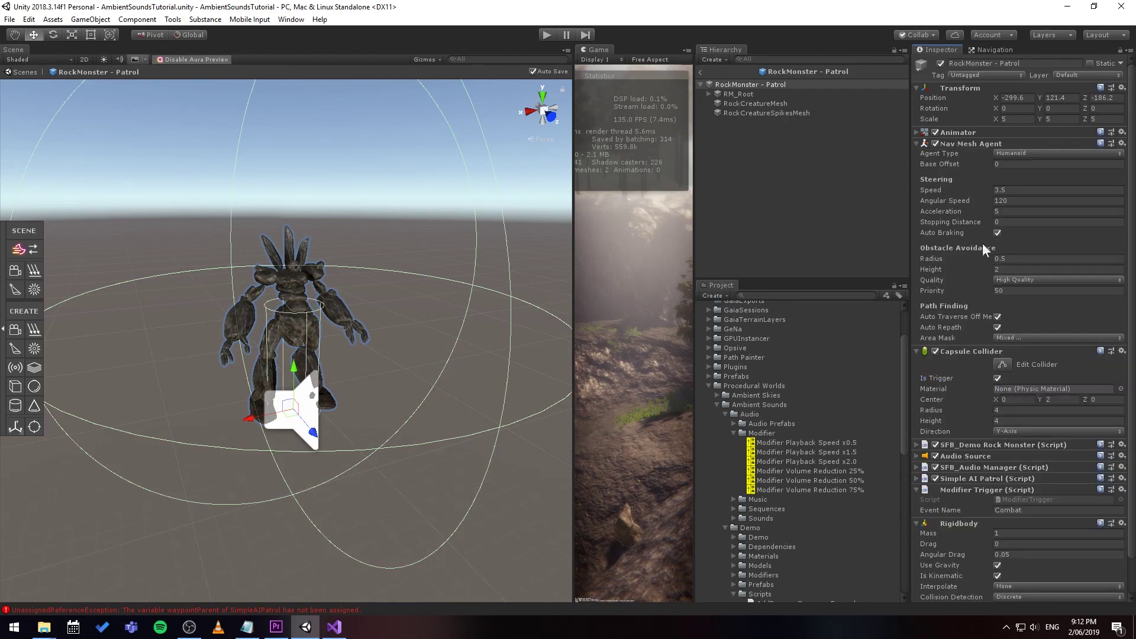
{"action": "left_click", "coordinate": [967, 143]}
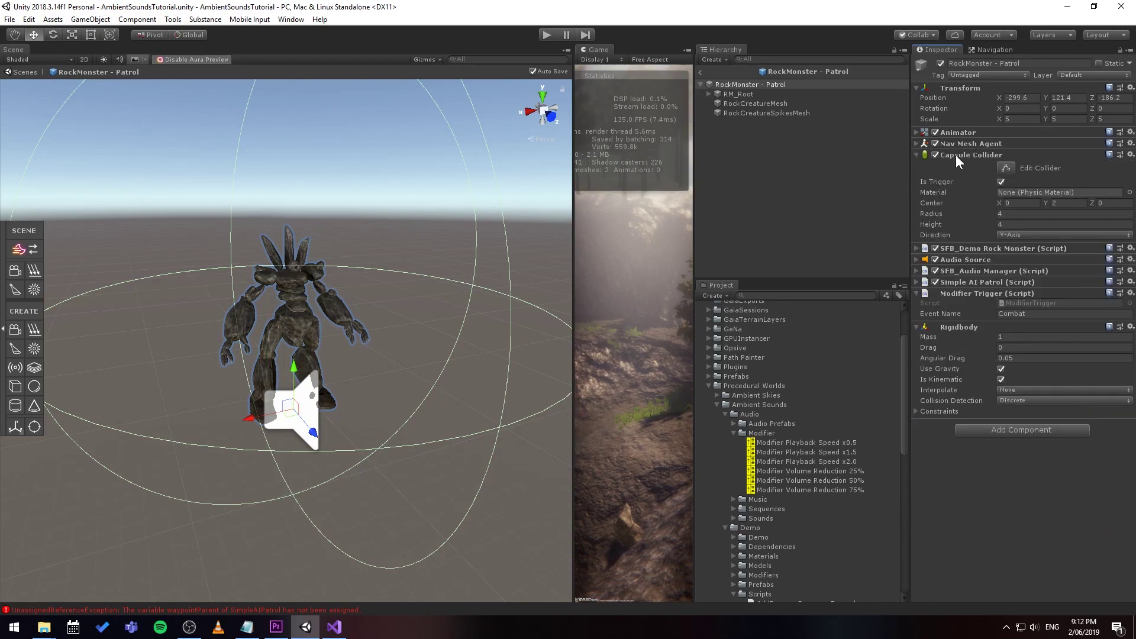
{"action": "left_click", "coordinate": [956, 155]}
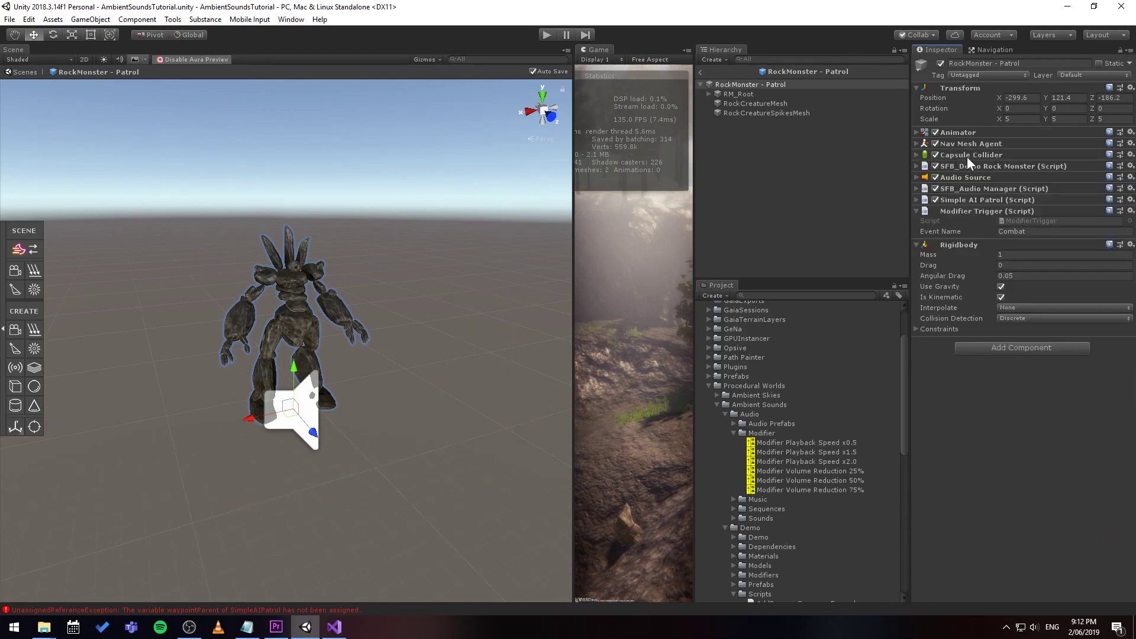
{"action": "left_click", "coordinate": [970, 156]}
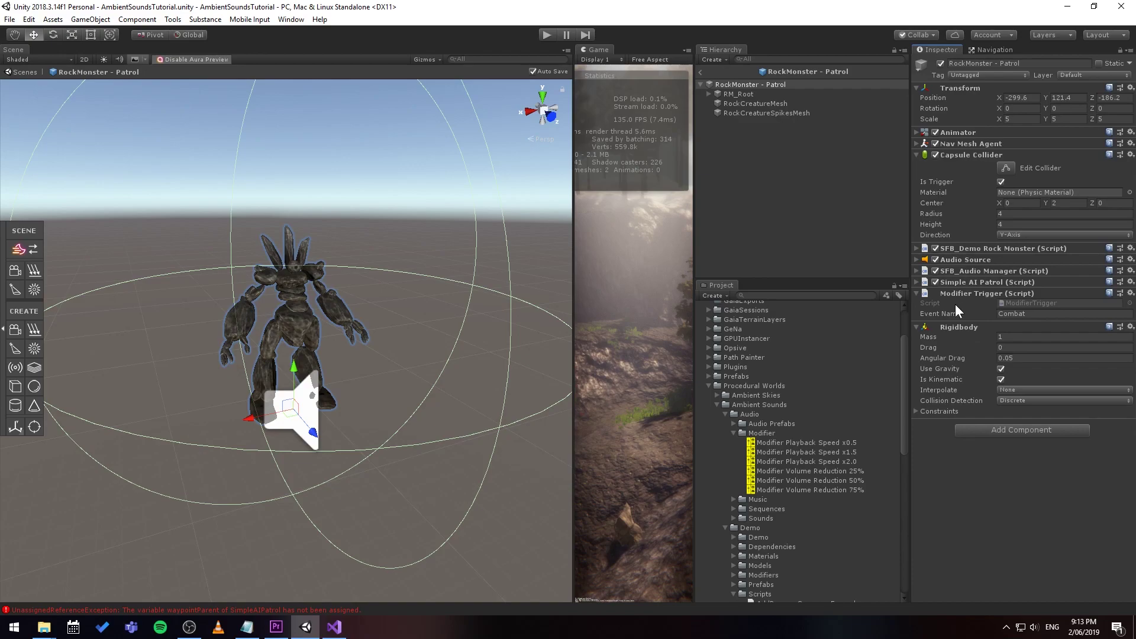
{"action": "left_click", "coordinate": [701, 72]}
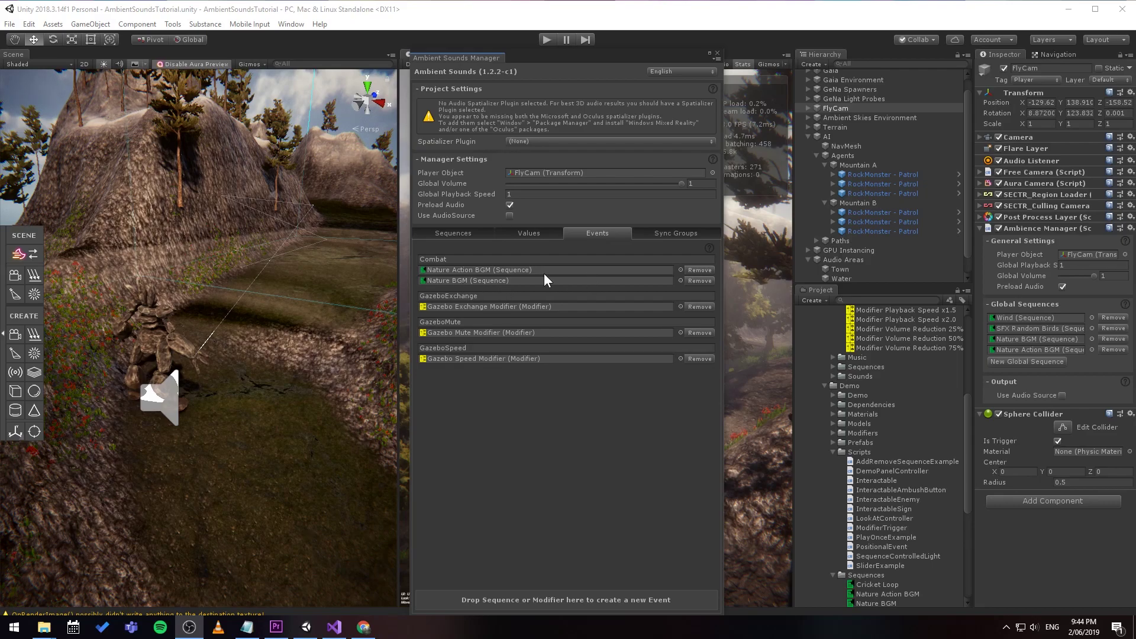
Run the scene with the Ambient Sounds Manager moved clear of the game view and its live audio monitor displayed
{"action": "left_click", "coordinate": [465, 232]}
{"action": "left_click", "coordinate": [588, 236]}
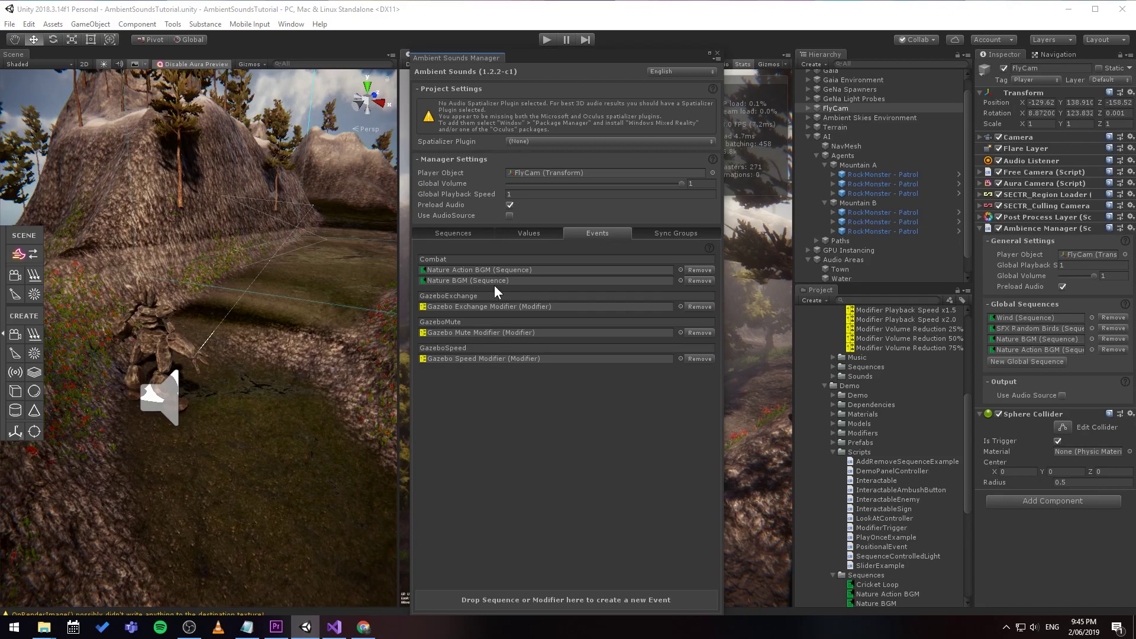
{"action": "left_click", "coordinate": [549, 40]}
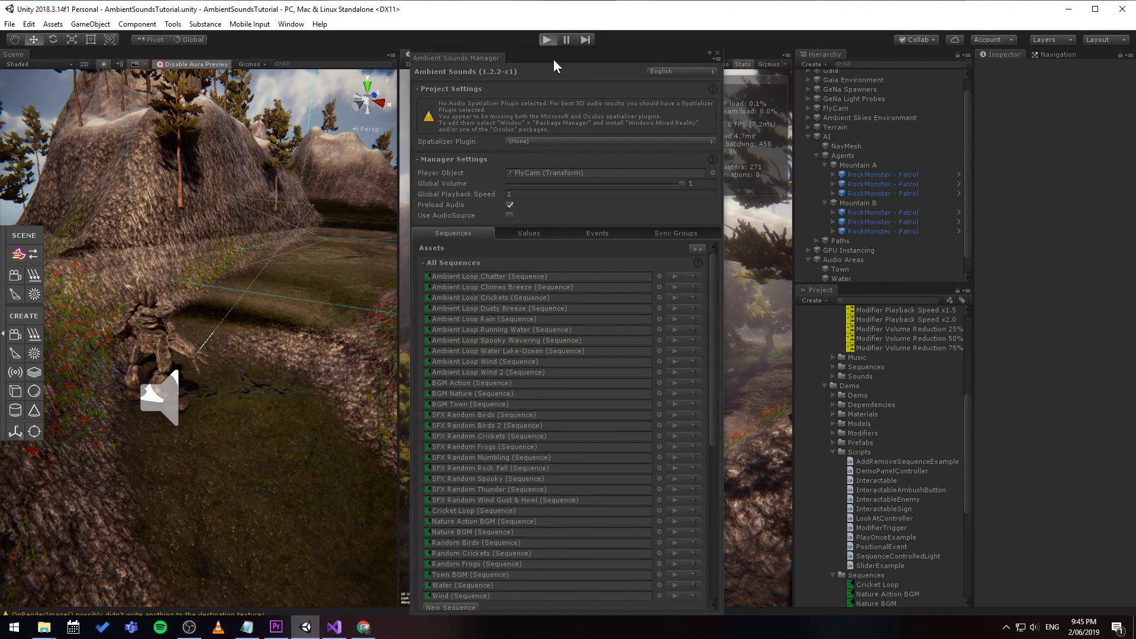
{"action": "left_click_drag", "start_coordinate": [552, 59], "coordinate": [971, 47]}
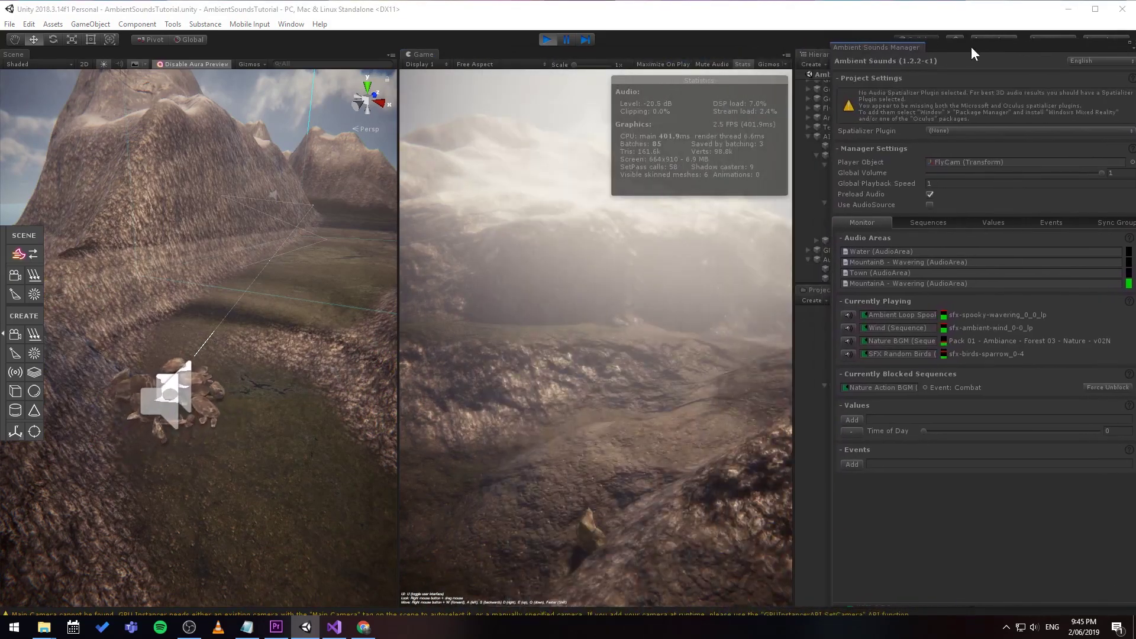
{"action": "left_click", "coordinate": [937, 225]}
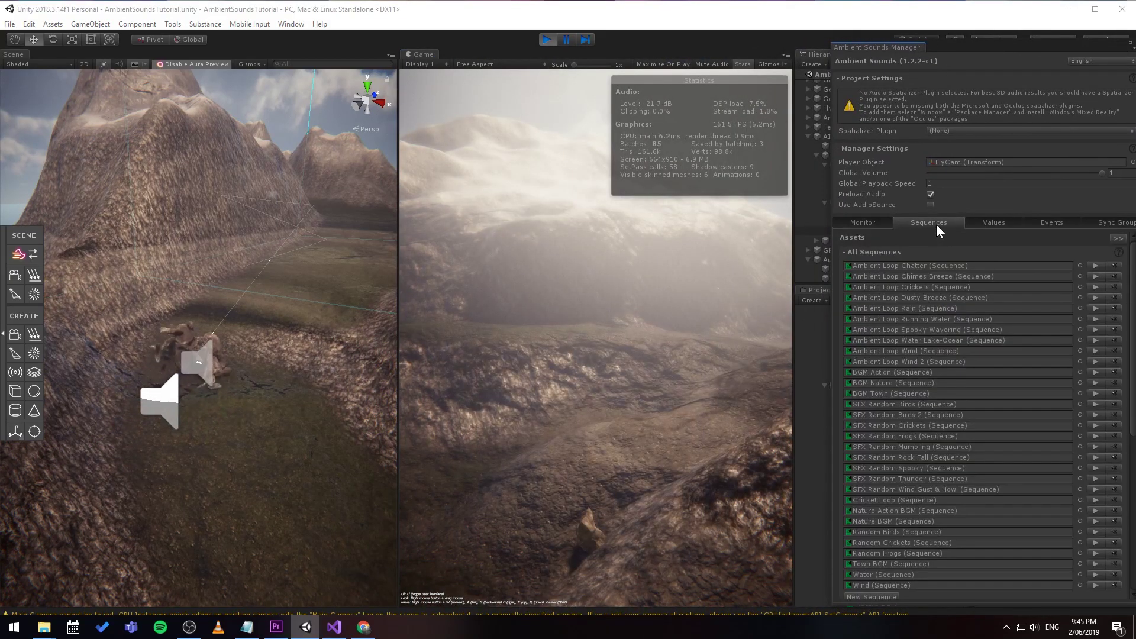
{"action": "left_click", "coordinate": [873, 223]}
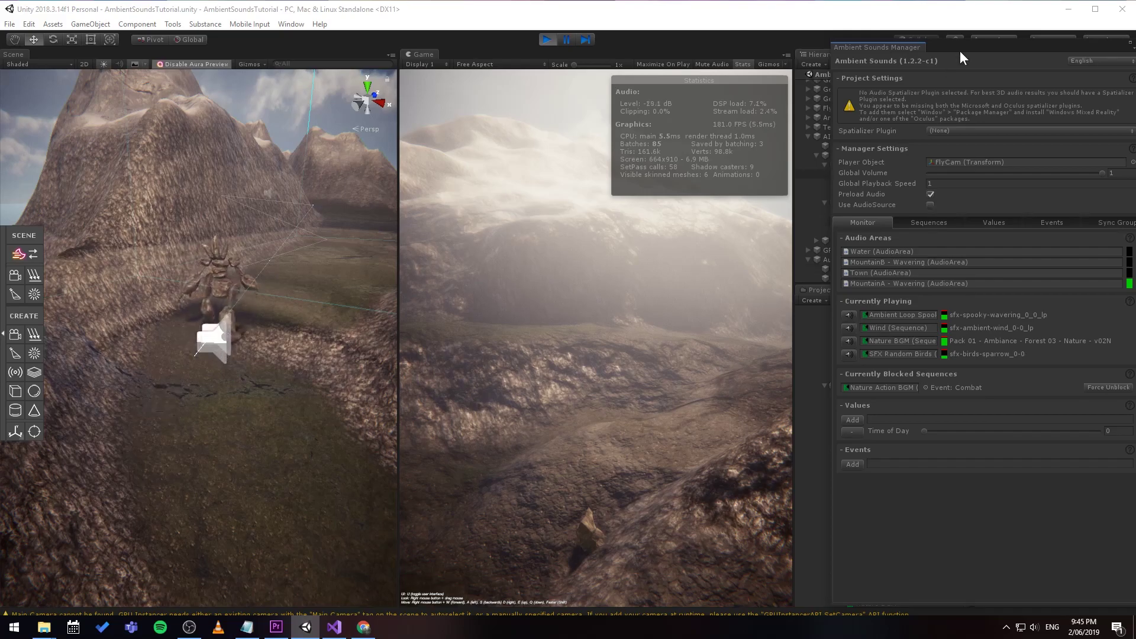
{"action": "left_click_drag", "start_coordinate": [960, 51], "coordinate": [967, 47]}
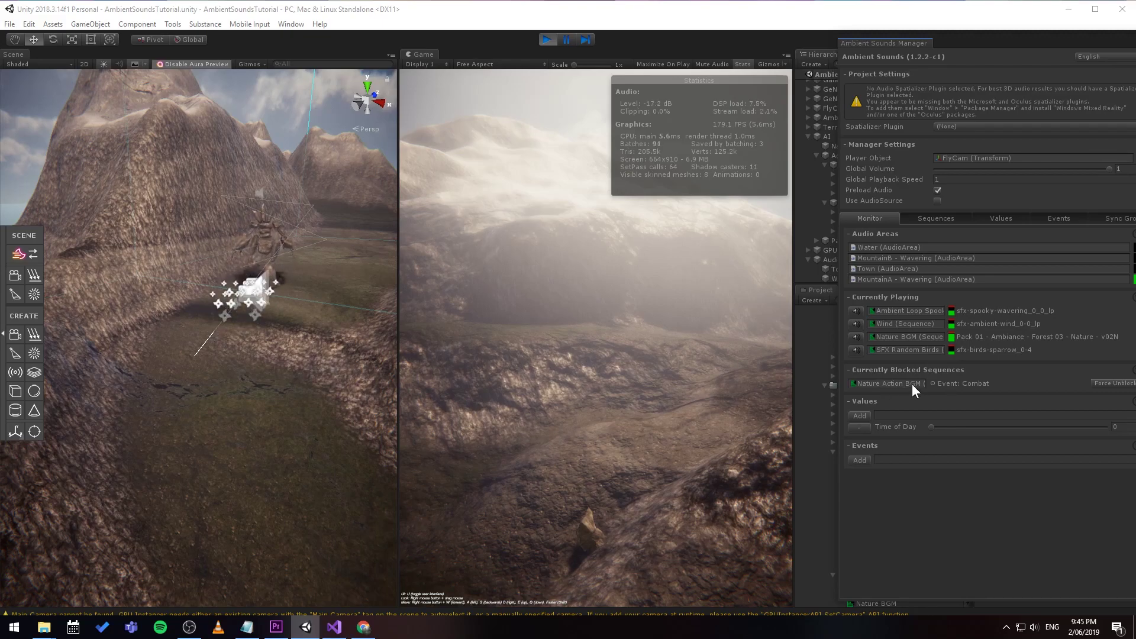
Test the Combat event by flying the camera toward and away from the rock monsters while watching the playing and blocked sequences
{"action": "right_click_drag", "start_coordinate": [633, 308], "coordinate": [672, 295]}
{"action": "key", "text": "w"}
{"action": "key", "text": "w"}
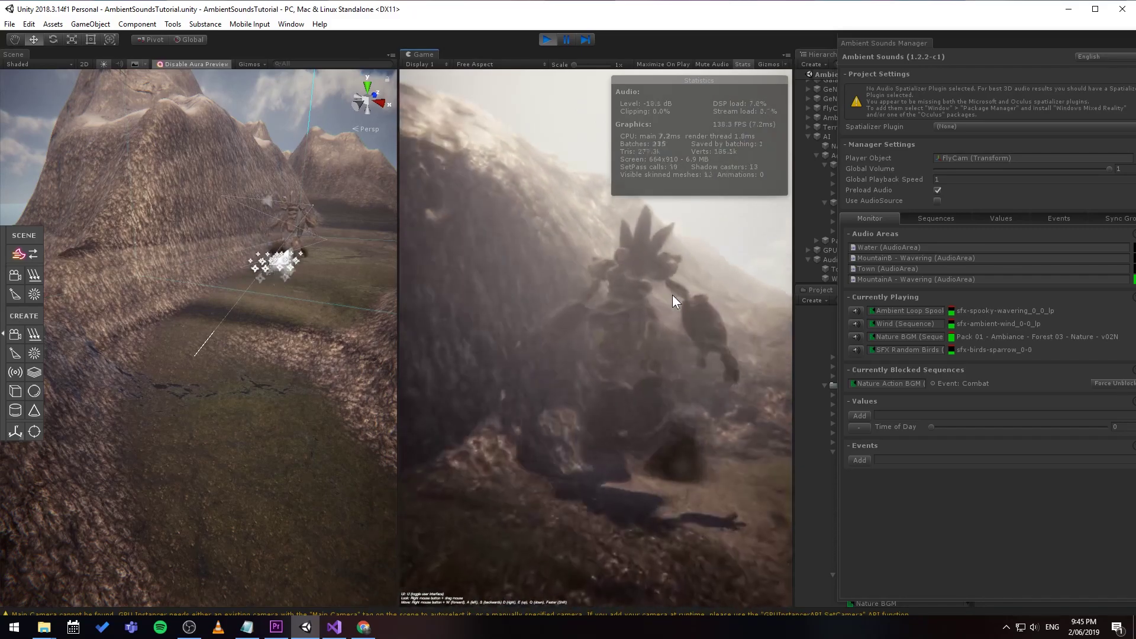
{"action": "key", "text": "w"}
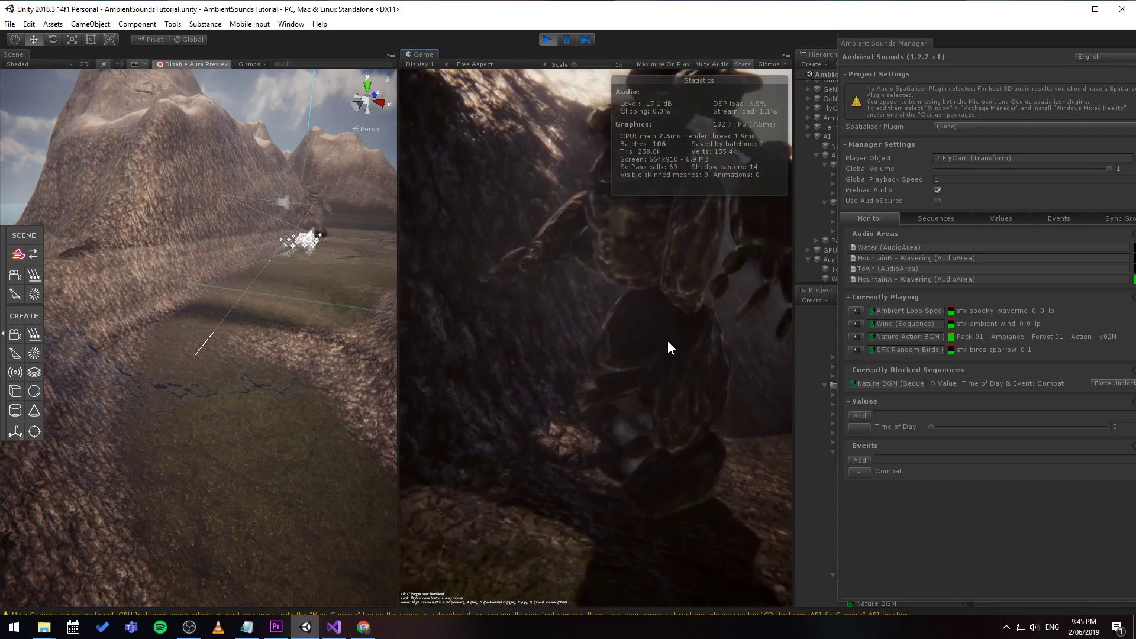
{"action": "right_click_drag", "start_coordinate": [667, 340], "coordinate": [695, 344]}
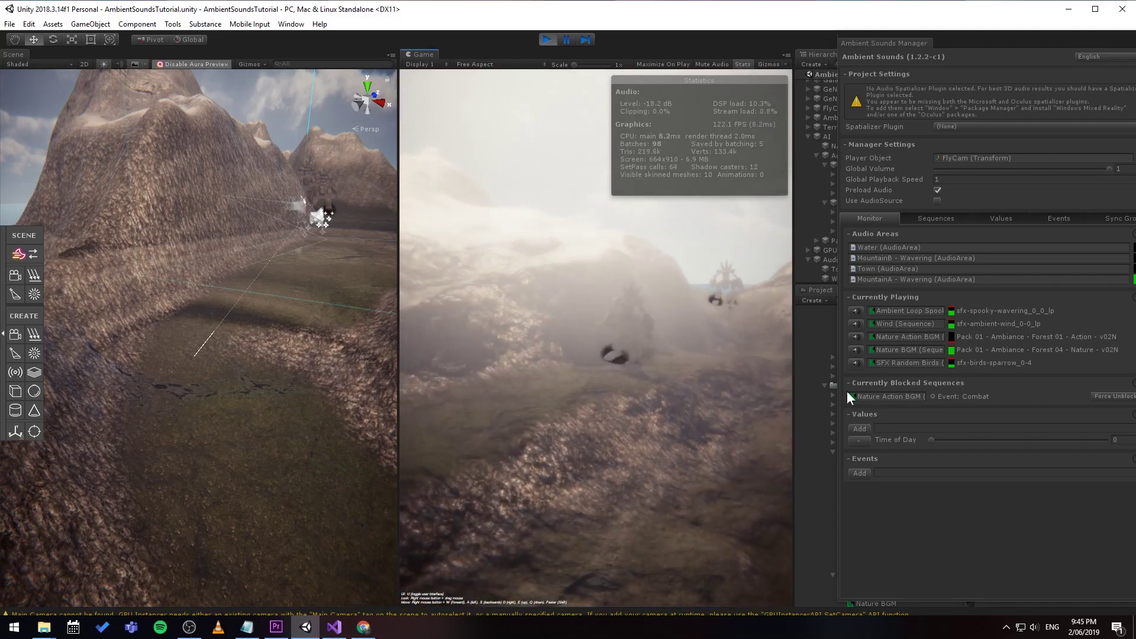
{"action": "right_click_drag", "start_coordinate": [627, 353], "coordinate": [730, 352]}
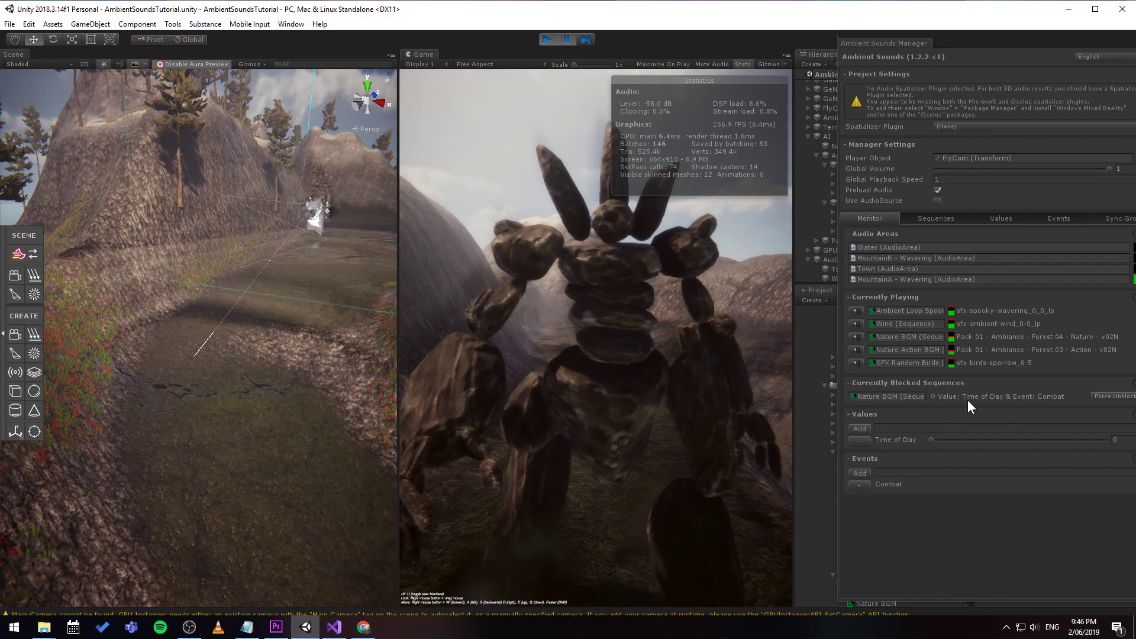
Inspect the Nature BGM sequence's requirements, widening the inspector to read its Combat event and Time of Day range
{"action": "left_click_drag", "start_coordinate": [997, 58], "coordinate": [635, 88]}
{"action": "left_click", "coordinate": [871, 499]}
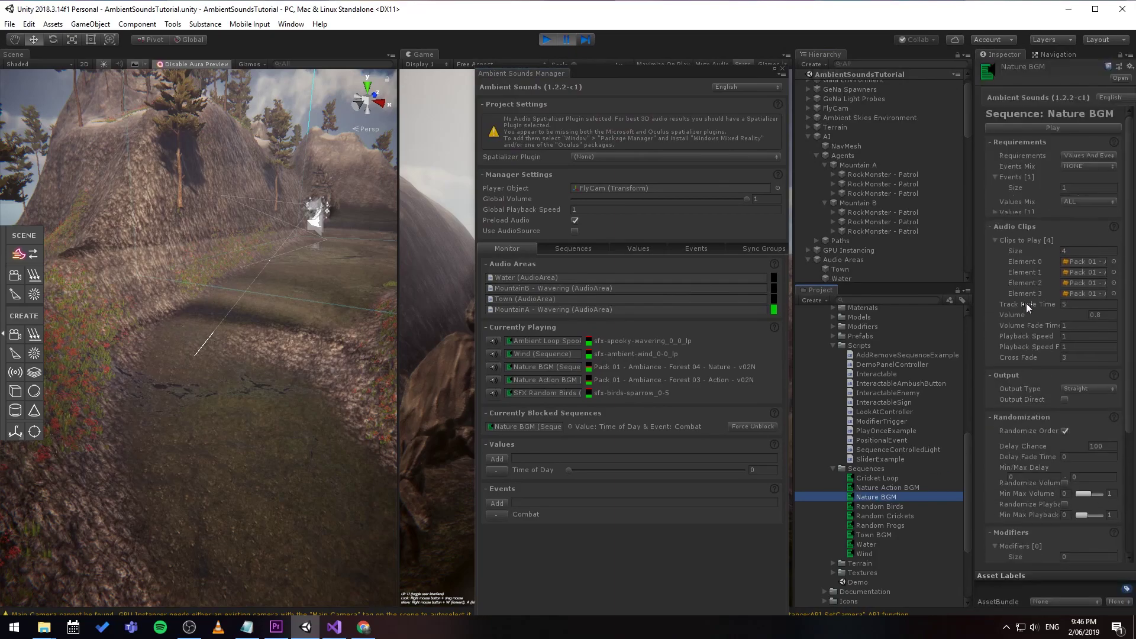
{"action": "left_click_drag", "start_coordinate": [974, 166], "coordinate": [924, 159]}
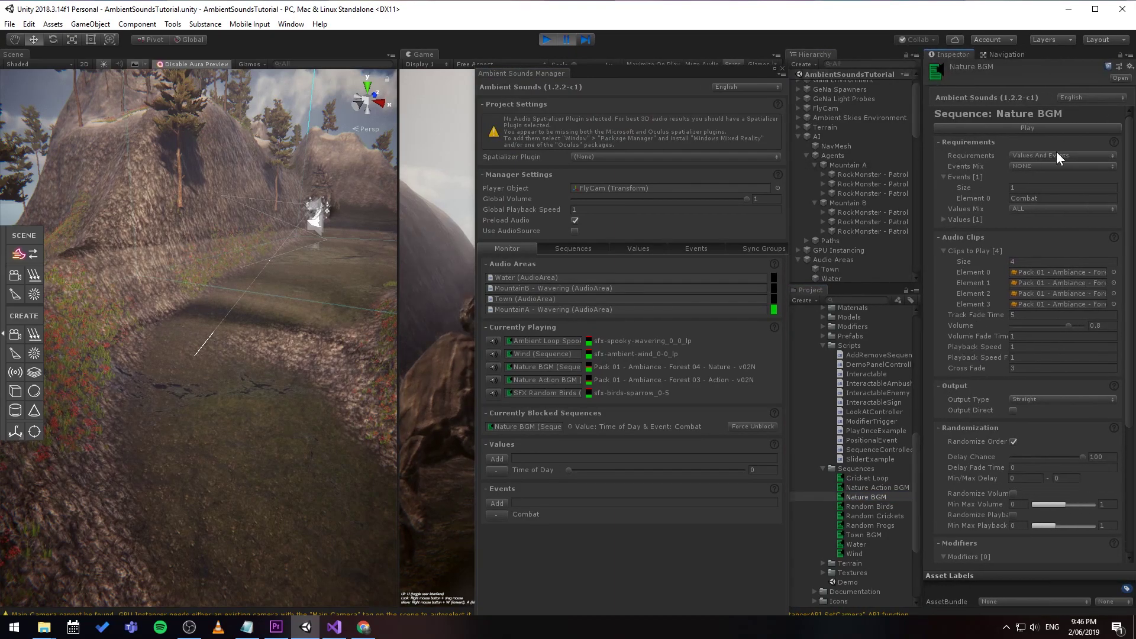
{"action": "left_click", "coordinate": [944, 219]}
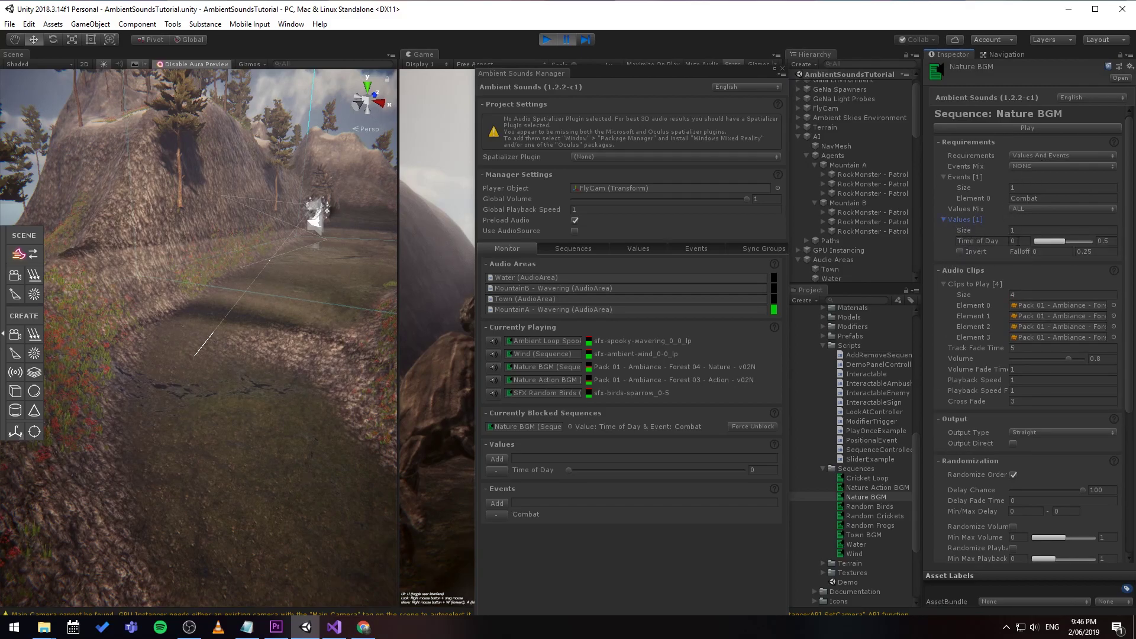
Examine the sequences on the Time of Day value timeline and move the manager to uncover the game view
{"action": "left_click", "coordinate": [583, 251]}
{"action": "left_click", "coordinate": [613, 253]}
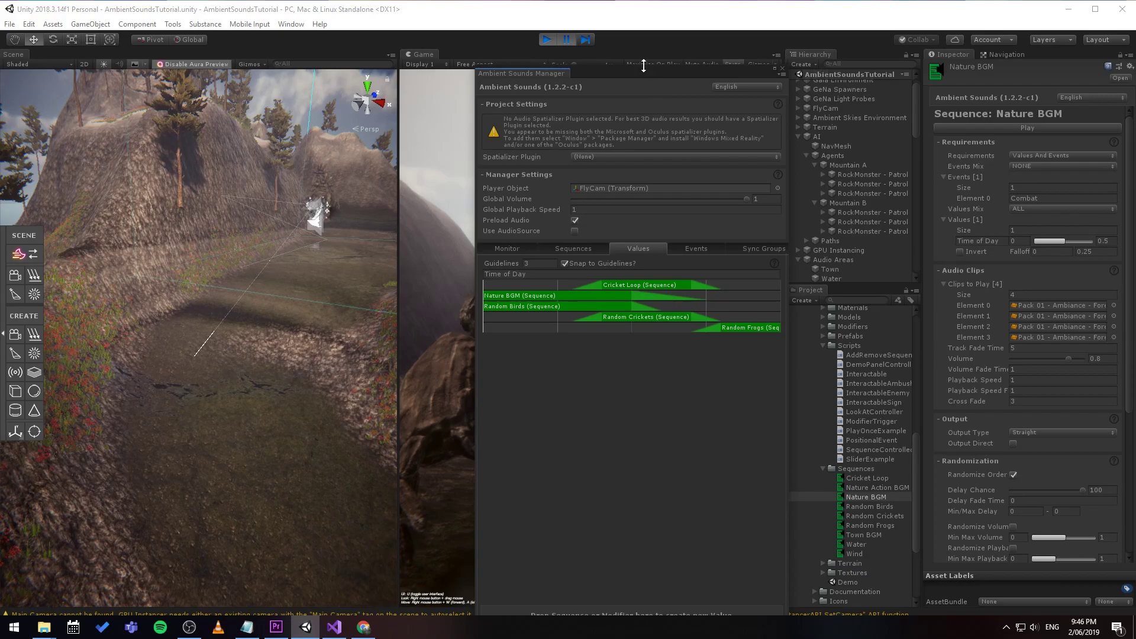
{"action": "left_click_drag", "start_coordinate": [644, 66], "coordinate": [828, 51]}
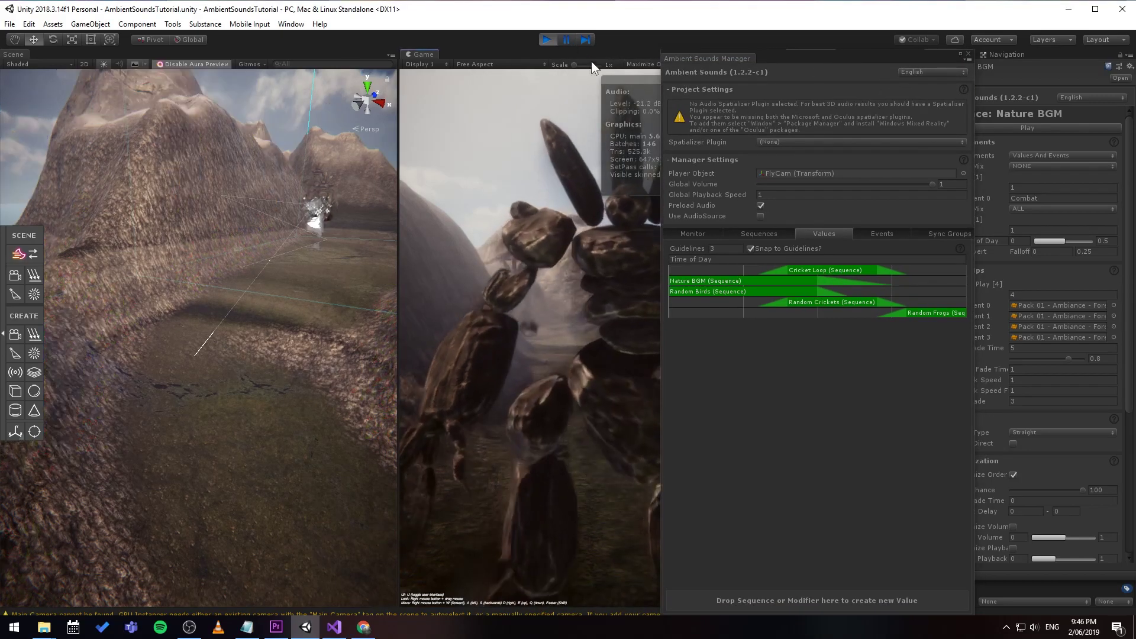
Fly away from the rock monster and test the Time of Day value at 0.21 and 0.756 in the live monitor
{"action": "right_click_drag", "start_coordinate": [506, 232], "coordinate": [542, 285]}
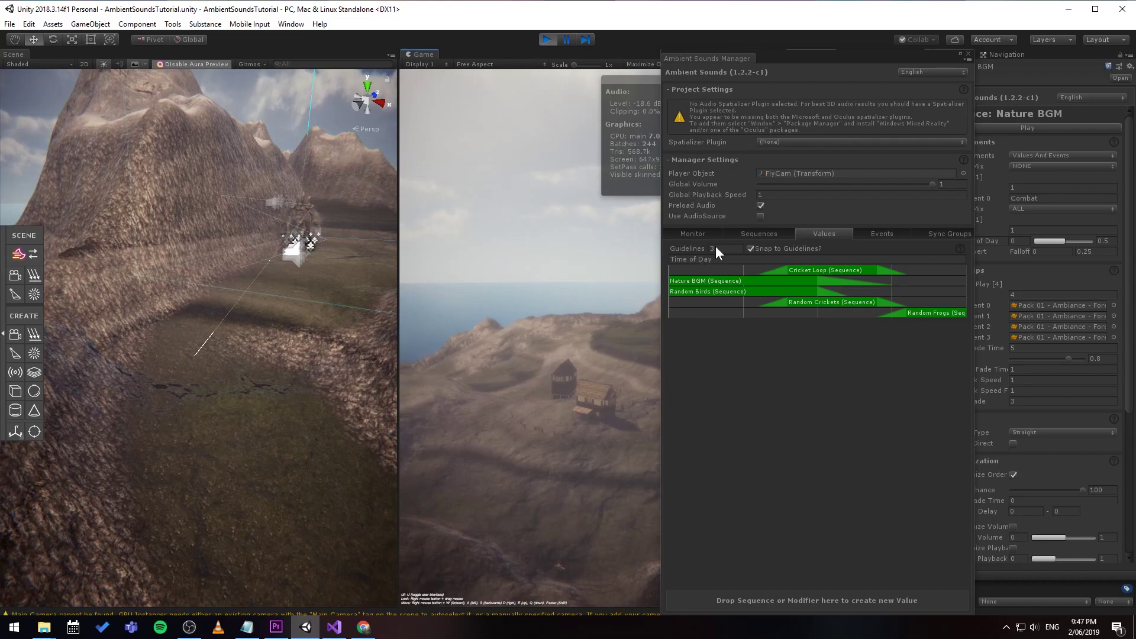
{"action": "left_click", "coordinate": [706, 232]}
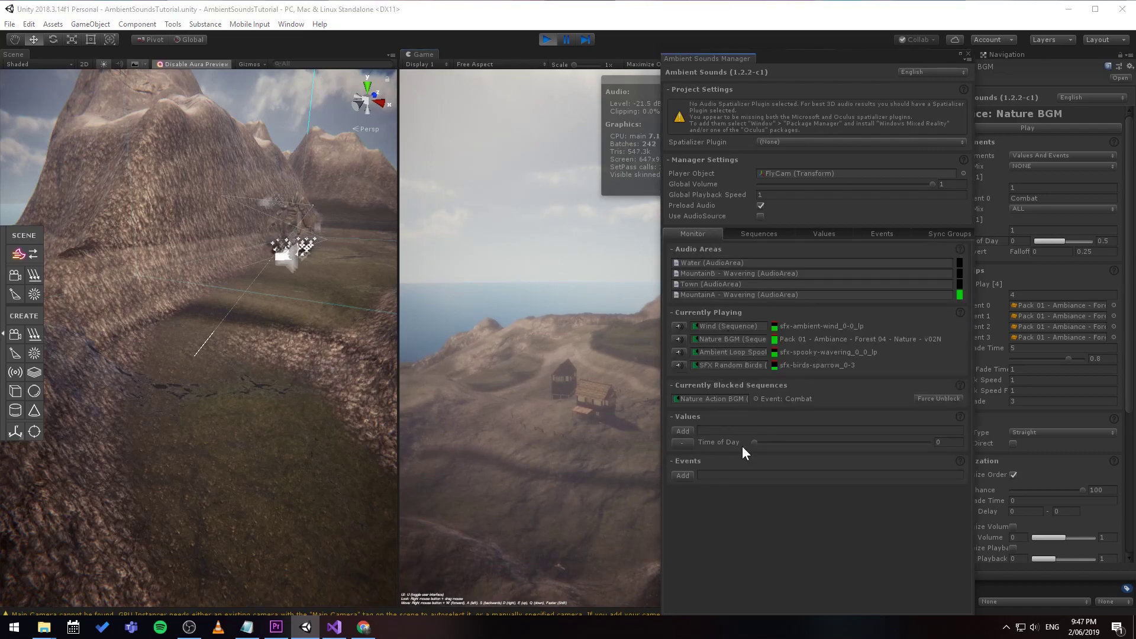
{"action": "left_click_drag", "start_coordinate": [754, 442], "coordinate": [793, 440]}
{"action": "right_click_drag", "start_coordinate": [509, 385], "coordinate": [494, 364]}
{"action": "key", "text": "w"}
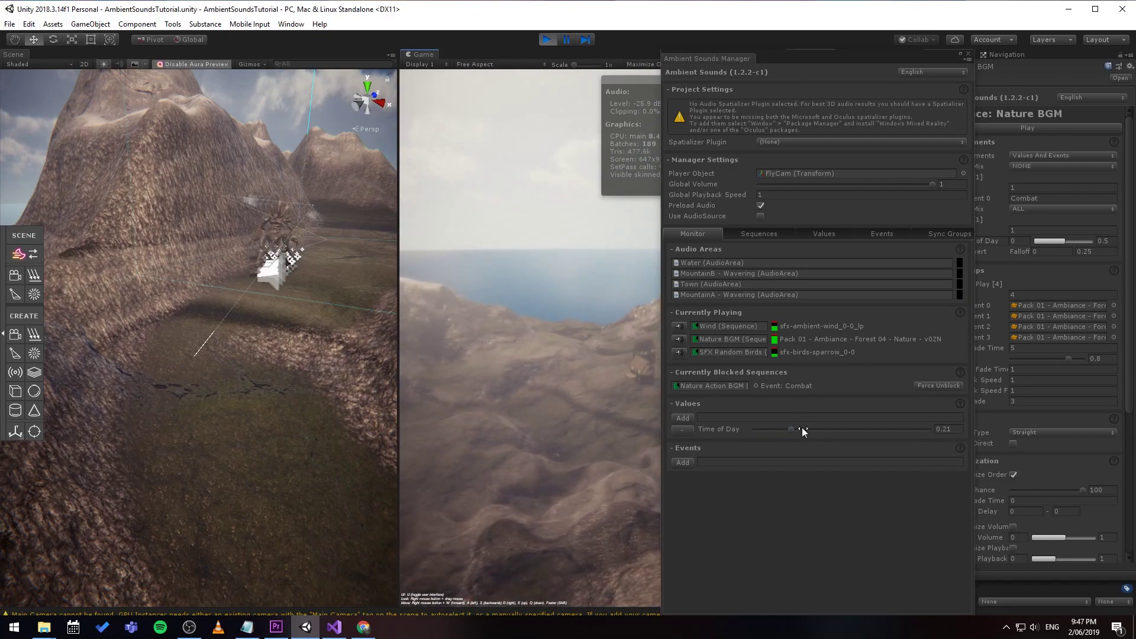
{"action": "left_click_drag", "start_coordinate": [801, 429], "coordinate": [885, 429]}
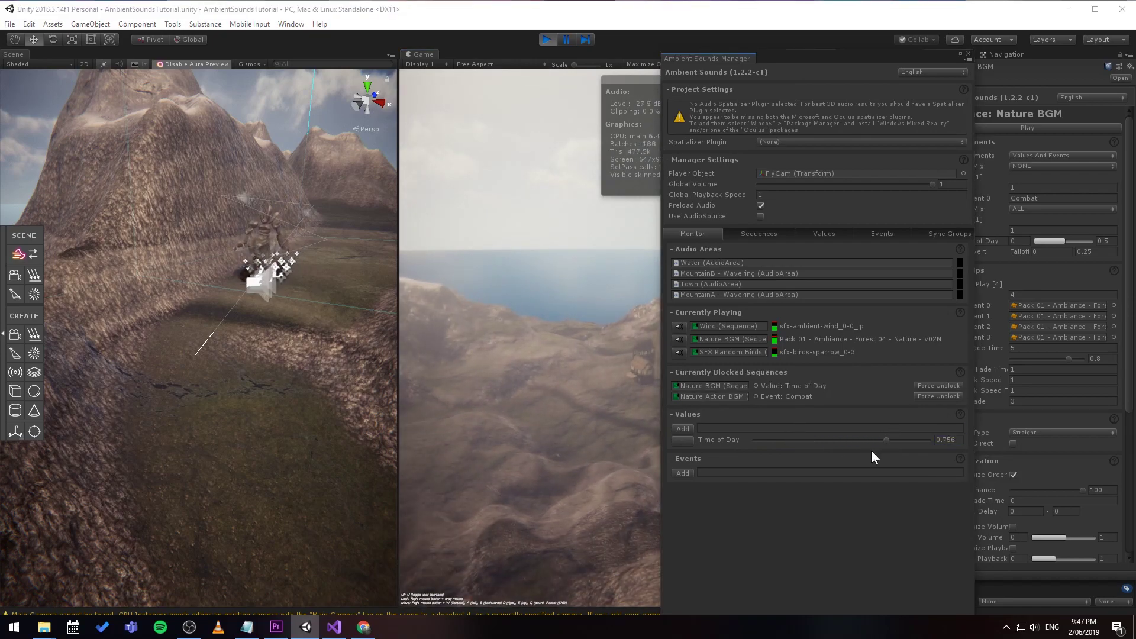
Add the Random Crickets sequence as a new value in the Ambient Sounds Manager
{"action": "left_click", "coordinate": [824, 235]}
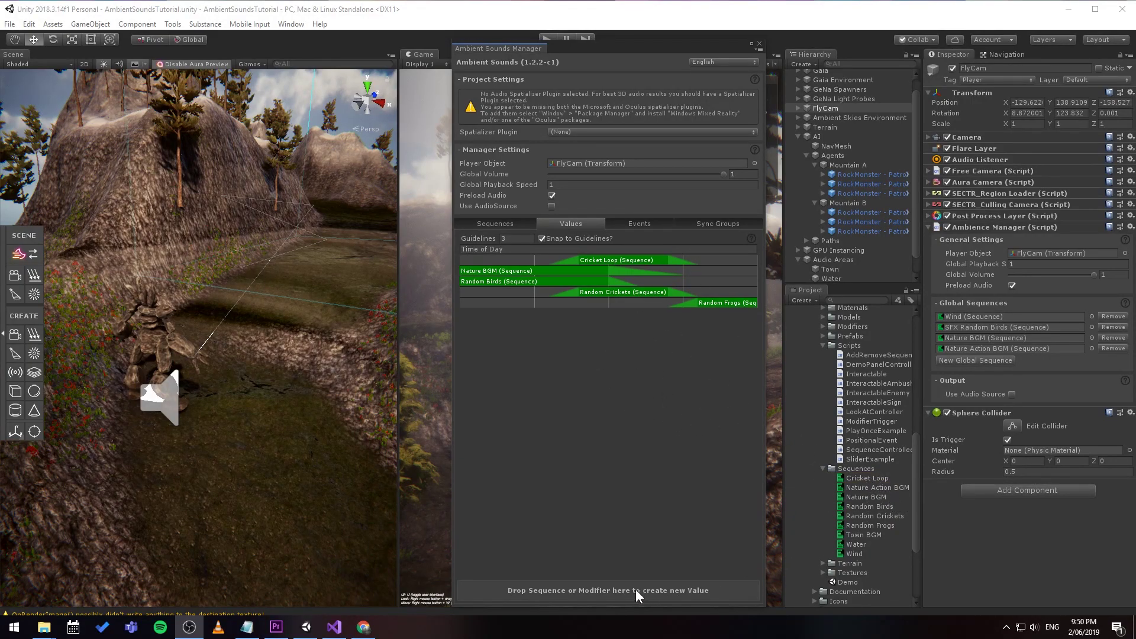
{"action": "left_click_drag", "start_coordinate": [870, 516], "coordinate": [659, 591]}
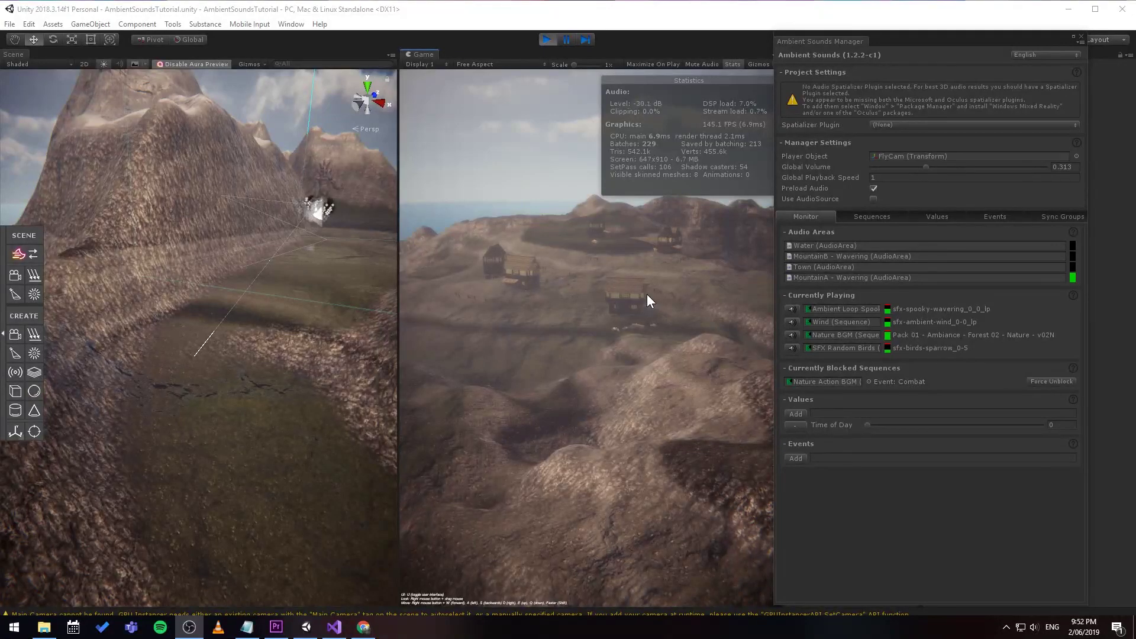
Fly the camera over the town in the running scene to test its audio area against the monitor
{"action": "key", "text": "w"}
{"action": "right_click_drag", "start_coordinate": [654, 300], "coordinate": [590, 283]}
{"action": "right_click_drag", "start_coordinate": [478, 283], "coordinate": [751, 268]}
{"action": "key", "text": "w"}
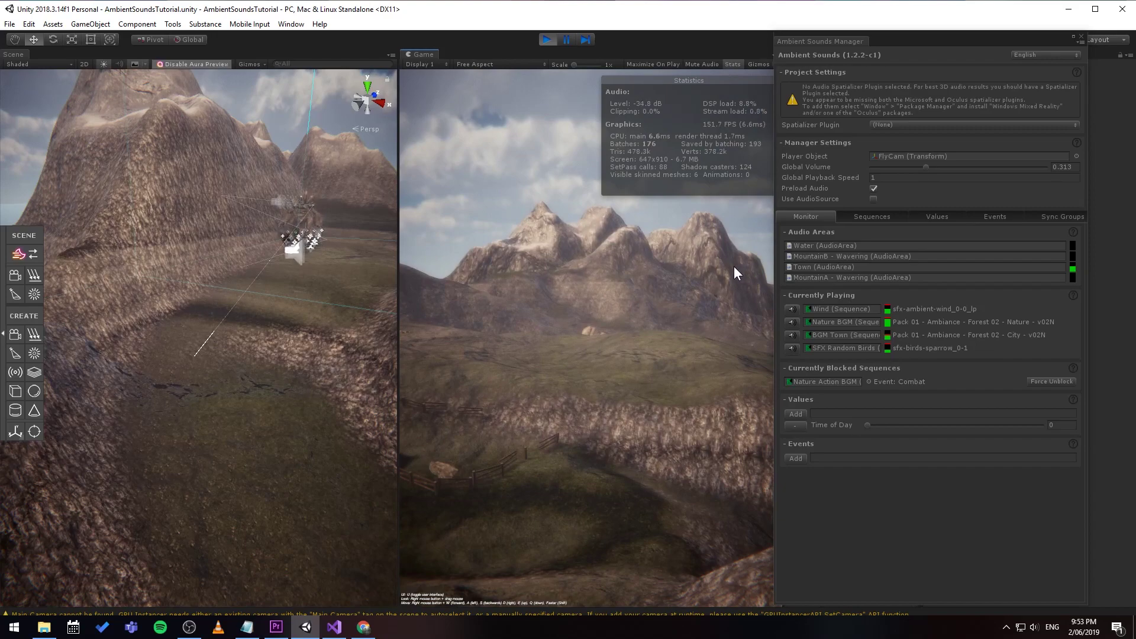